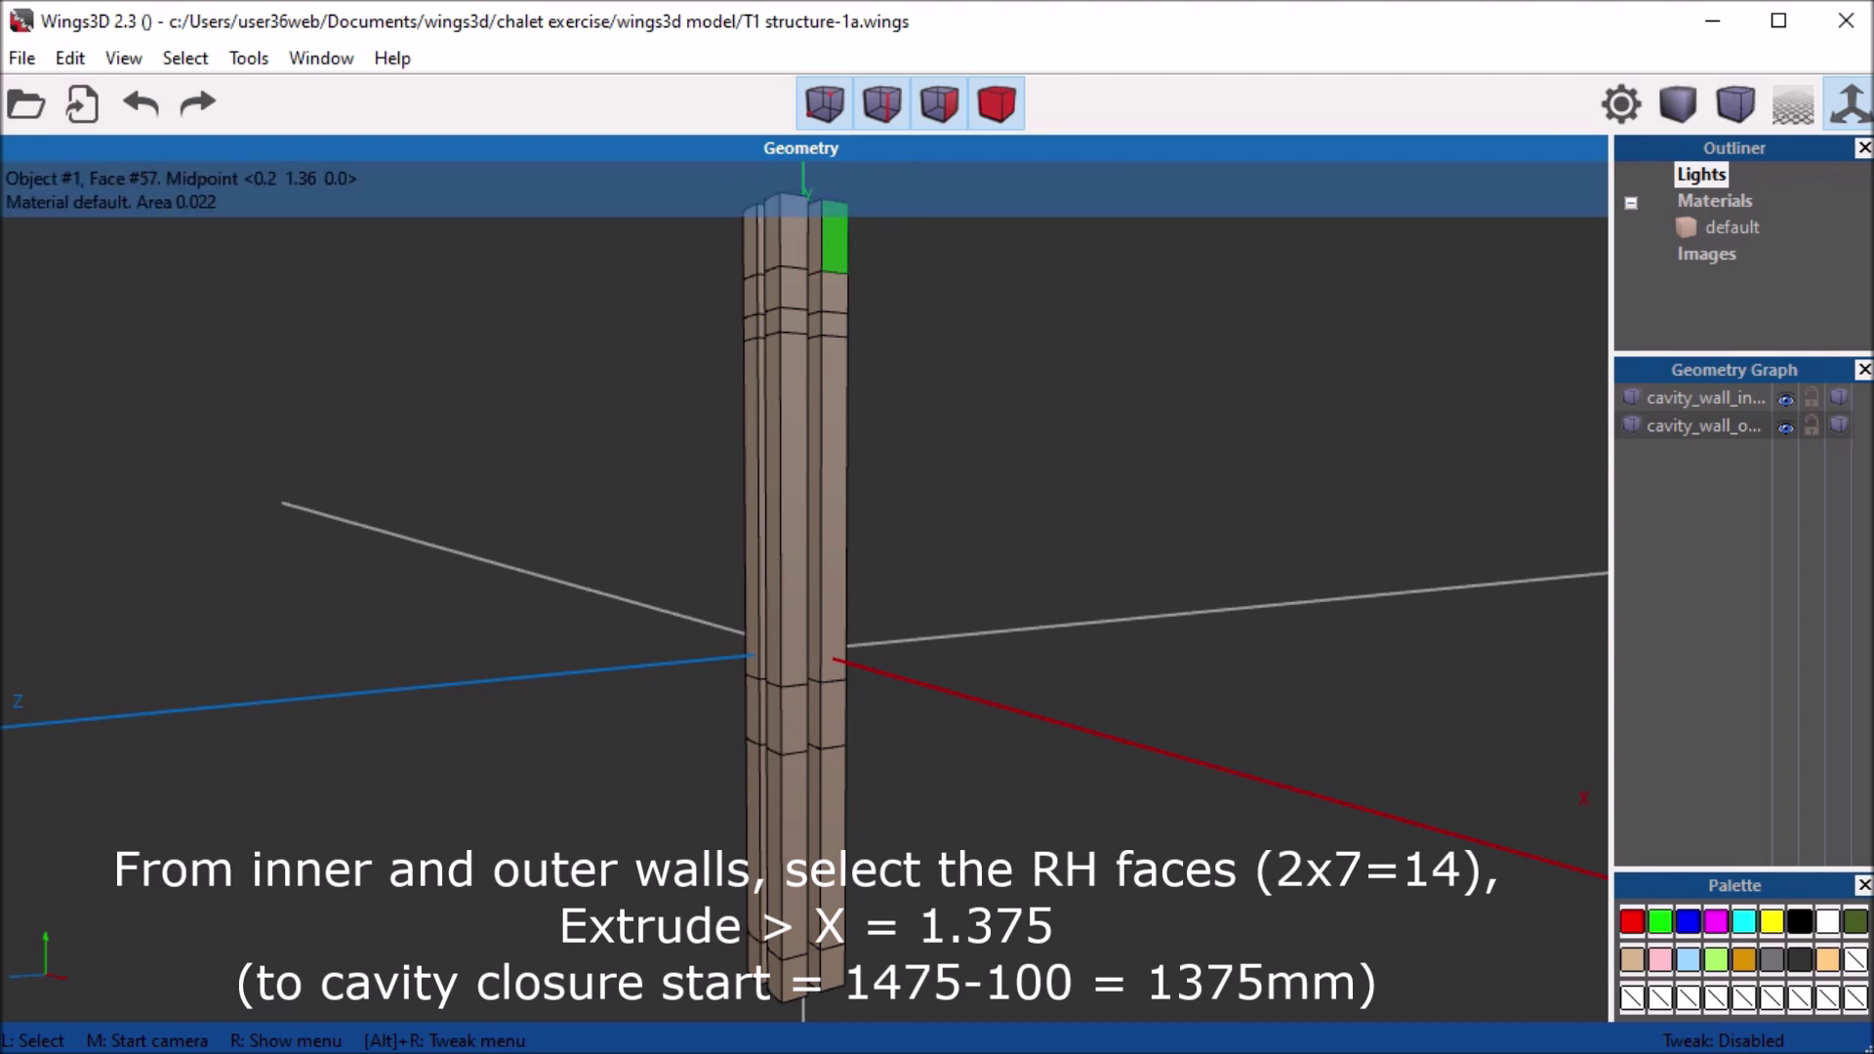
Select the seven right-hand end faces of the outer wall leaf
left_click(834, 242)
left_click(833, 293)
left_click(834, 326)
left_click(834, 507)
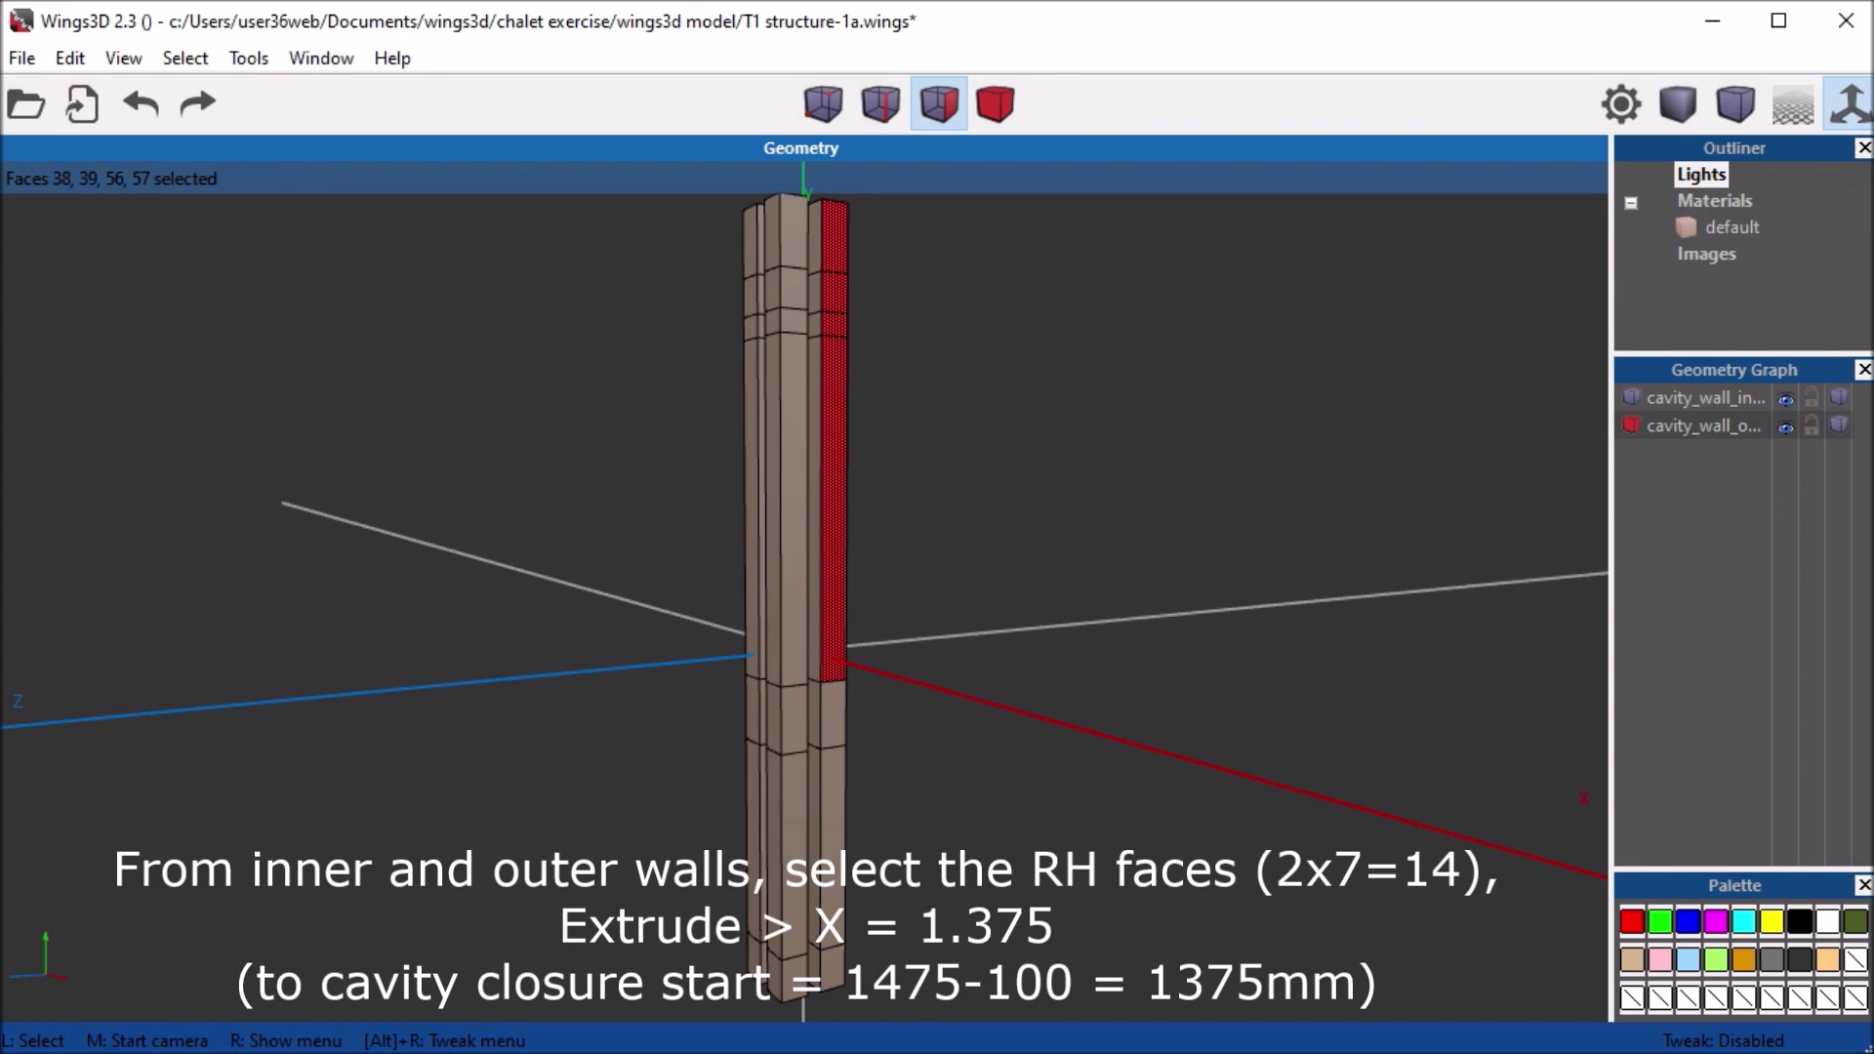
left_click(834, 713)
left_click(834, 791)
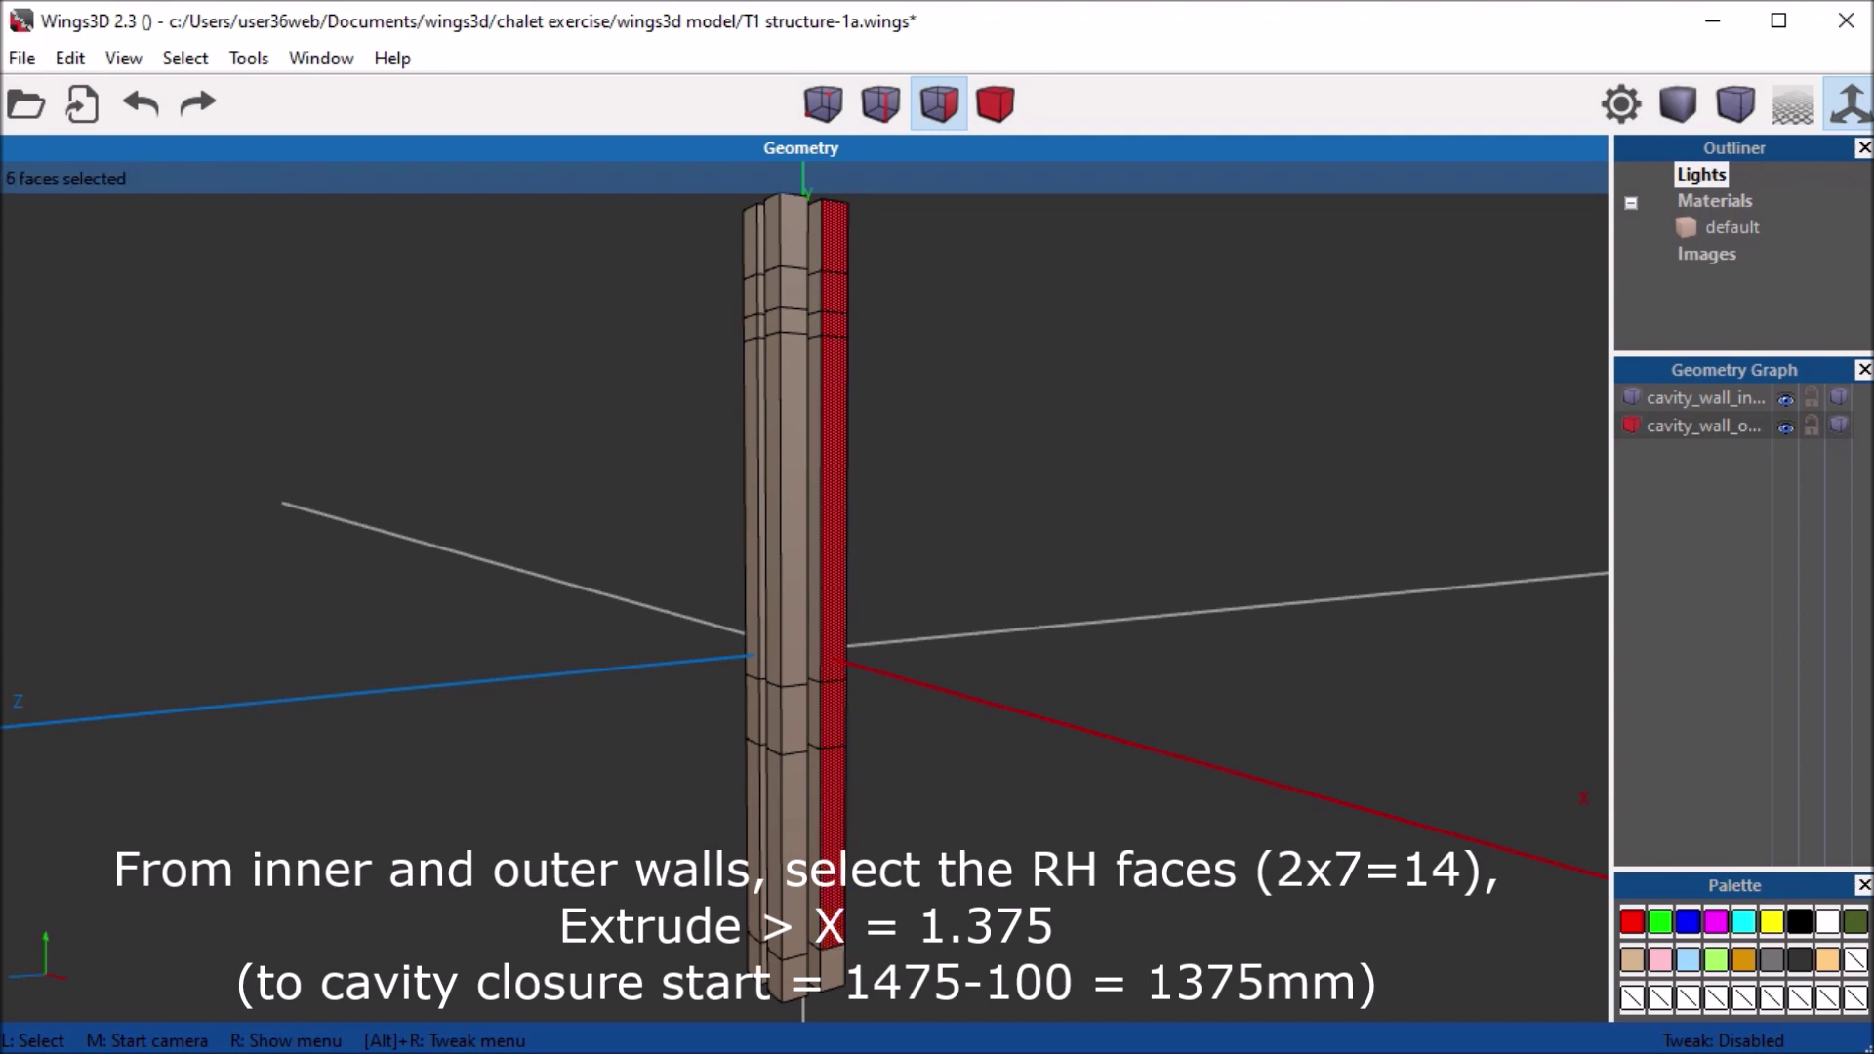
left_click(834, 971)
Add the seven right-hand end faces of the inner leaf, making 14 selected
left_click(795, 979)
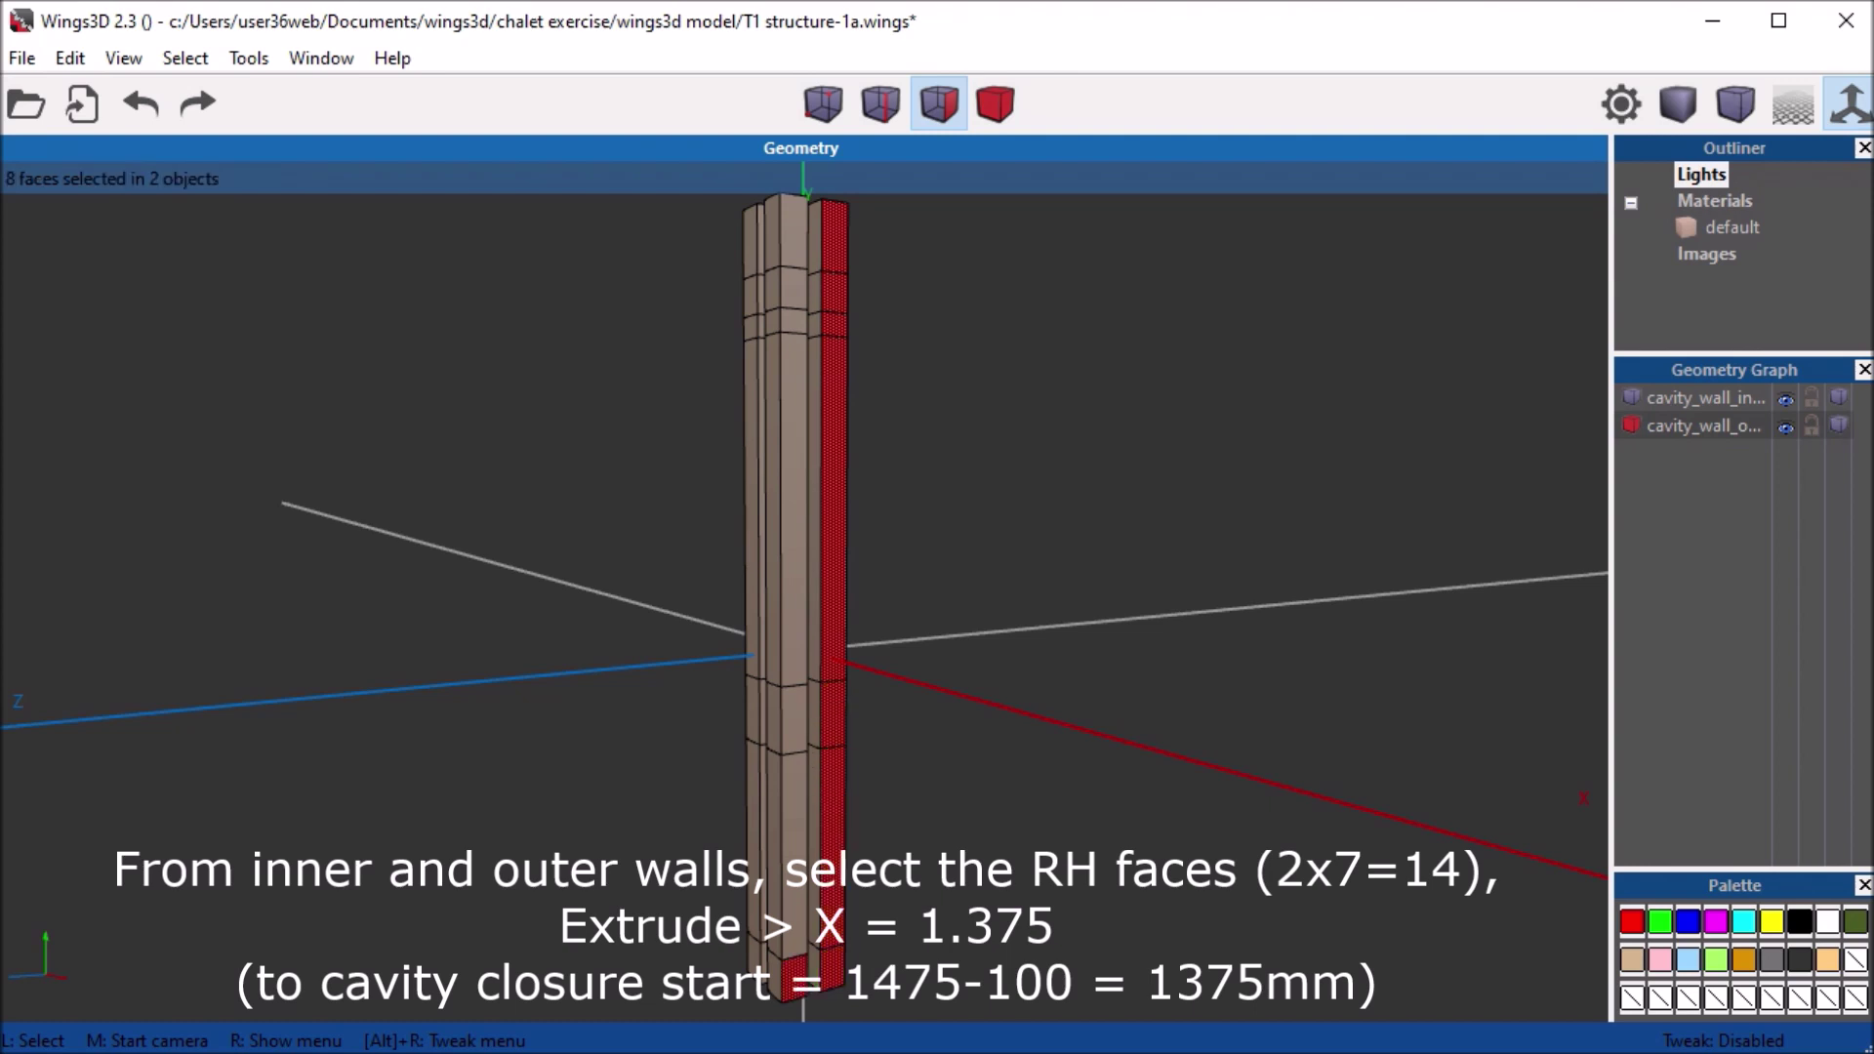
left_click(796, 859)
left_click(796, 721)
left_click(796, 508)
left_click(833, 507)
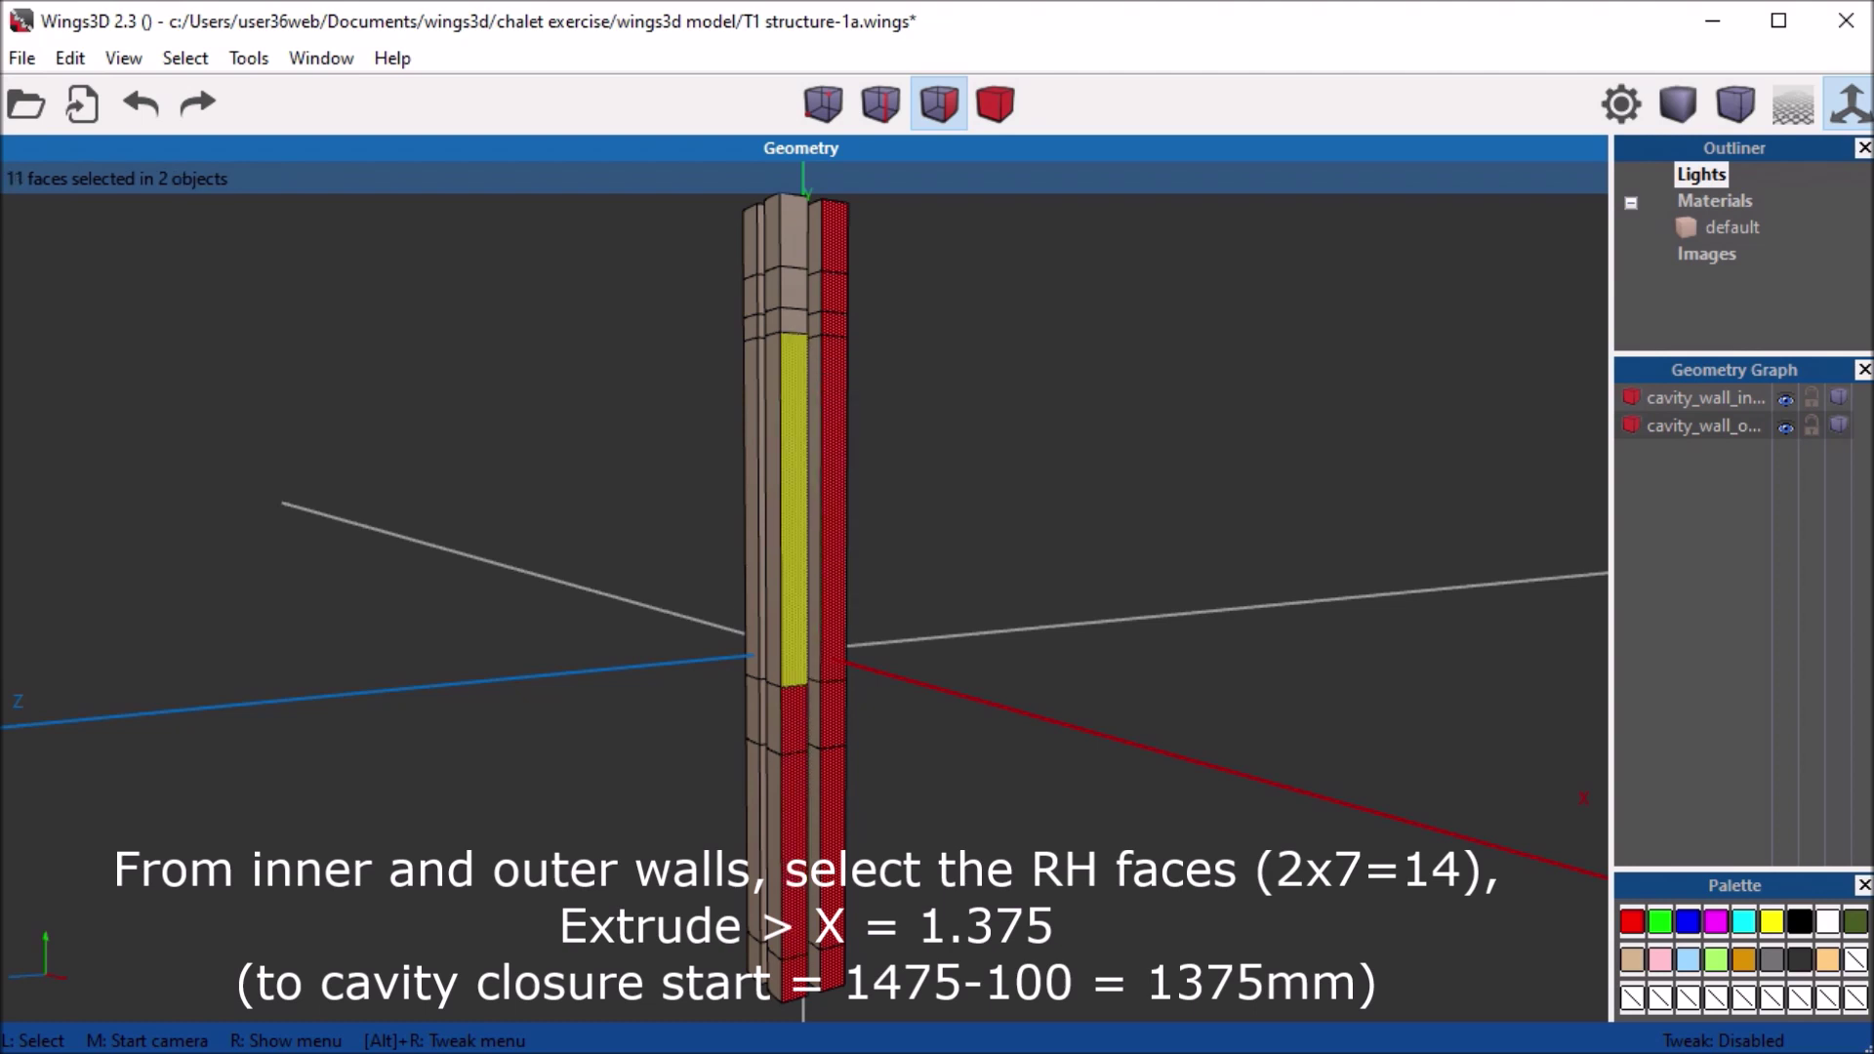
left_click(795, 288)
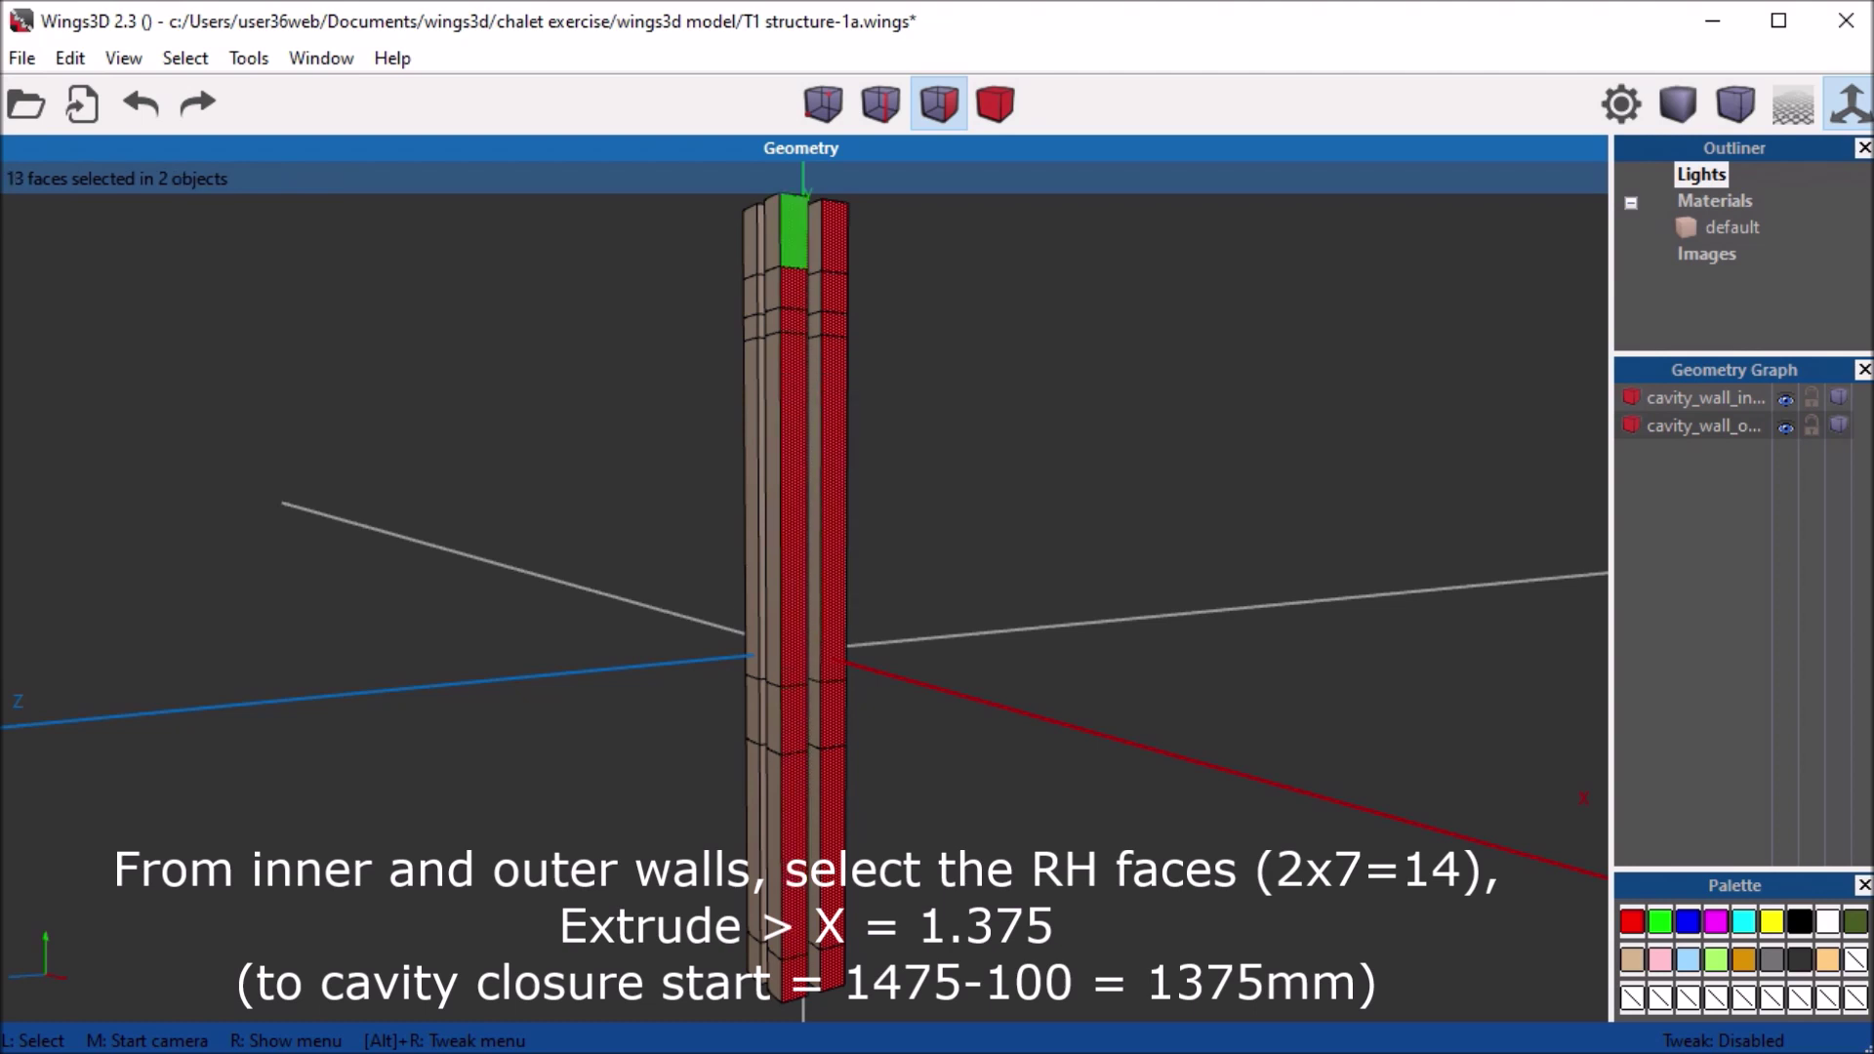
left_click(794, 231)
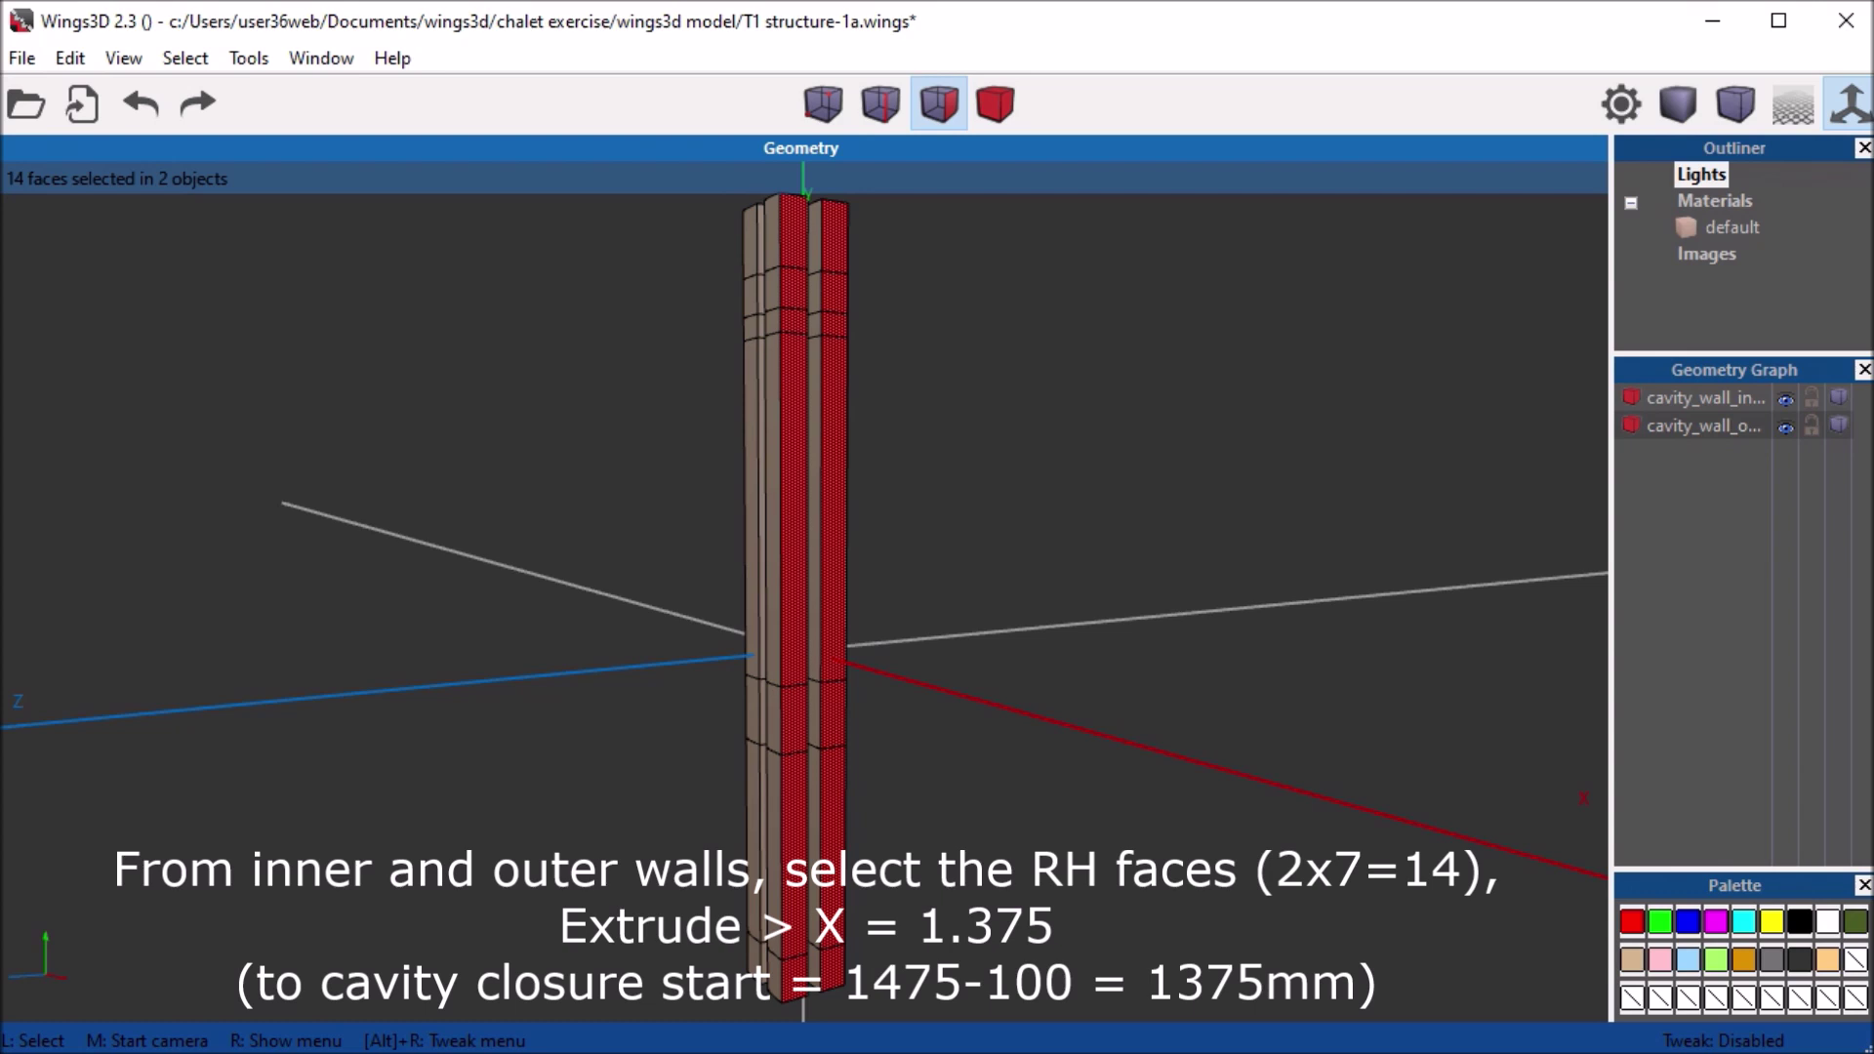
Extrude the 14 selected end faces 1.375 along X
right_click(1367, 307)
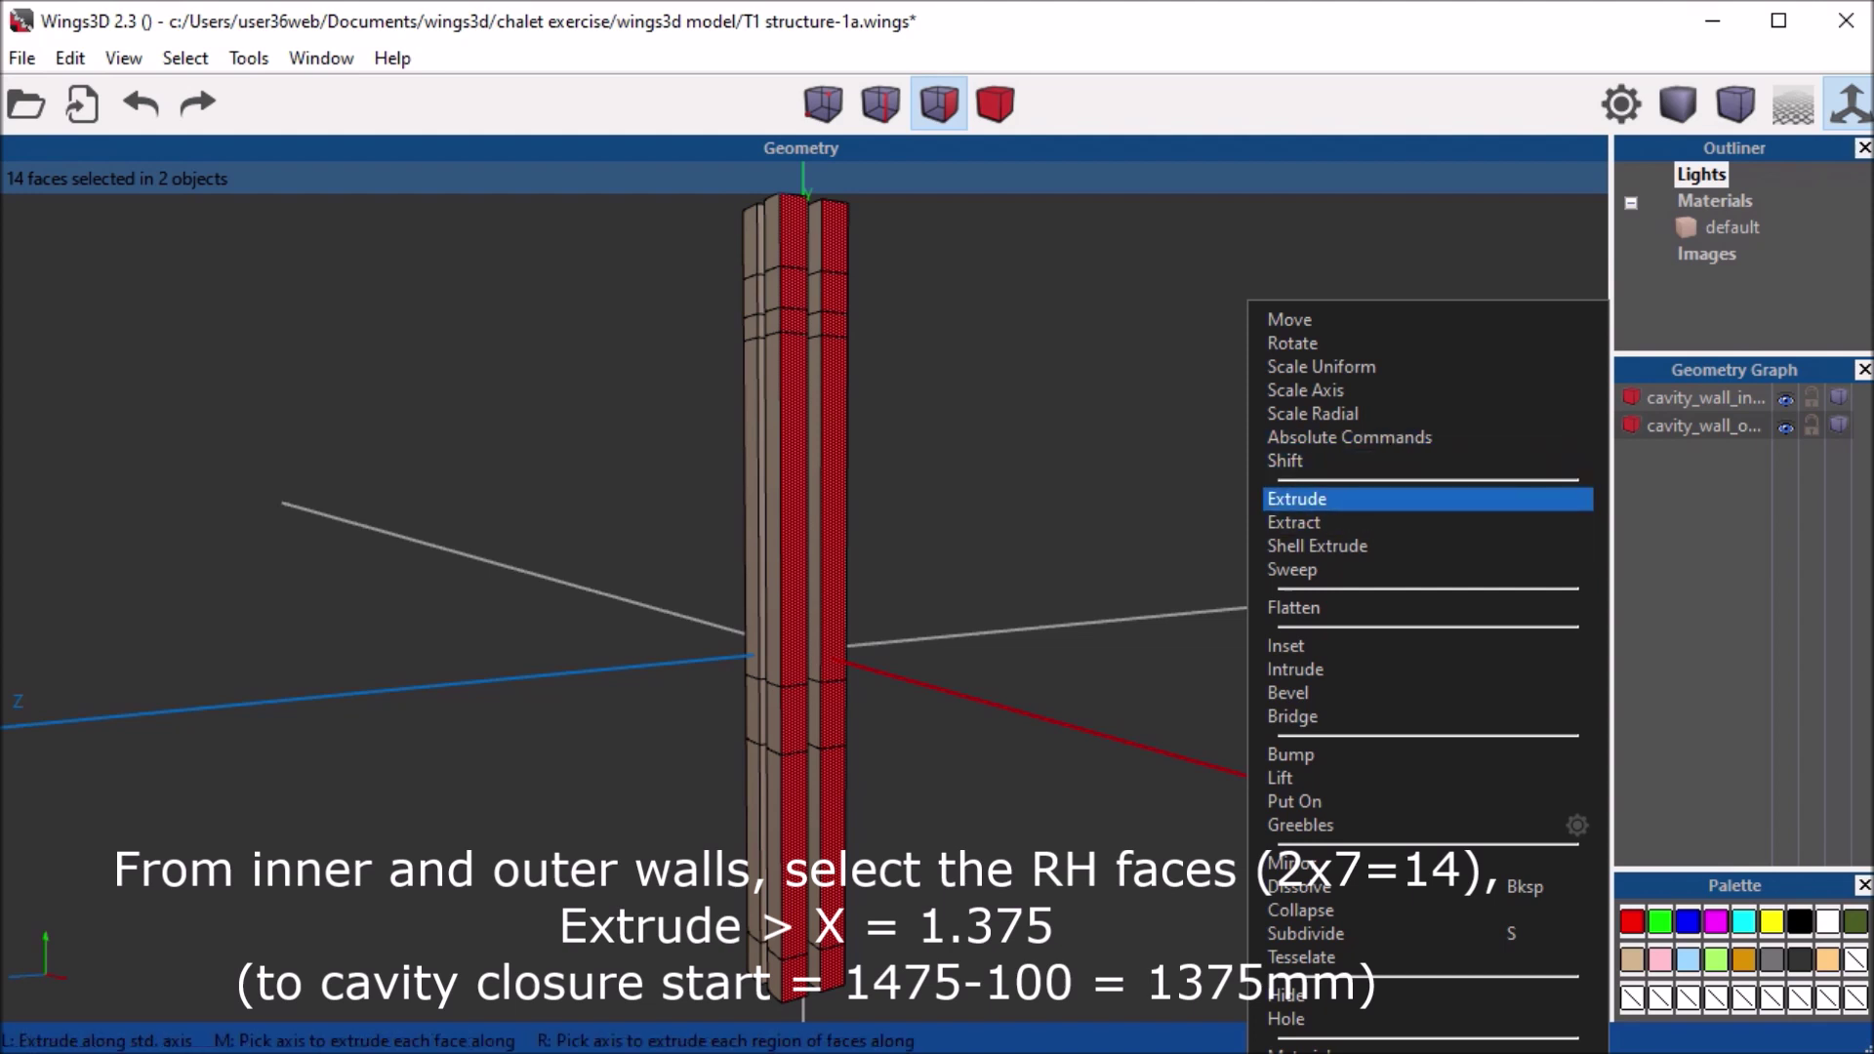
left_click(1298, 499)
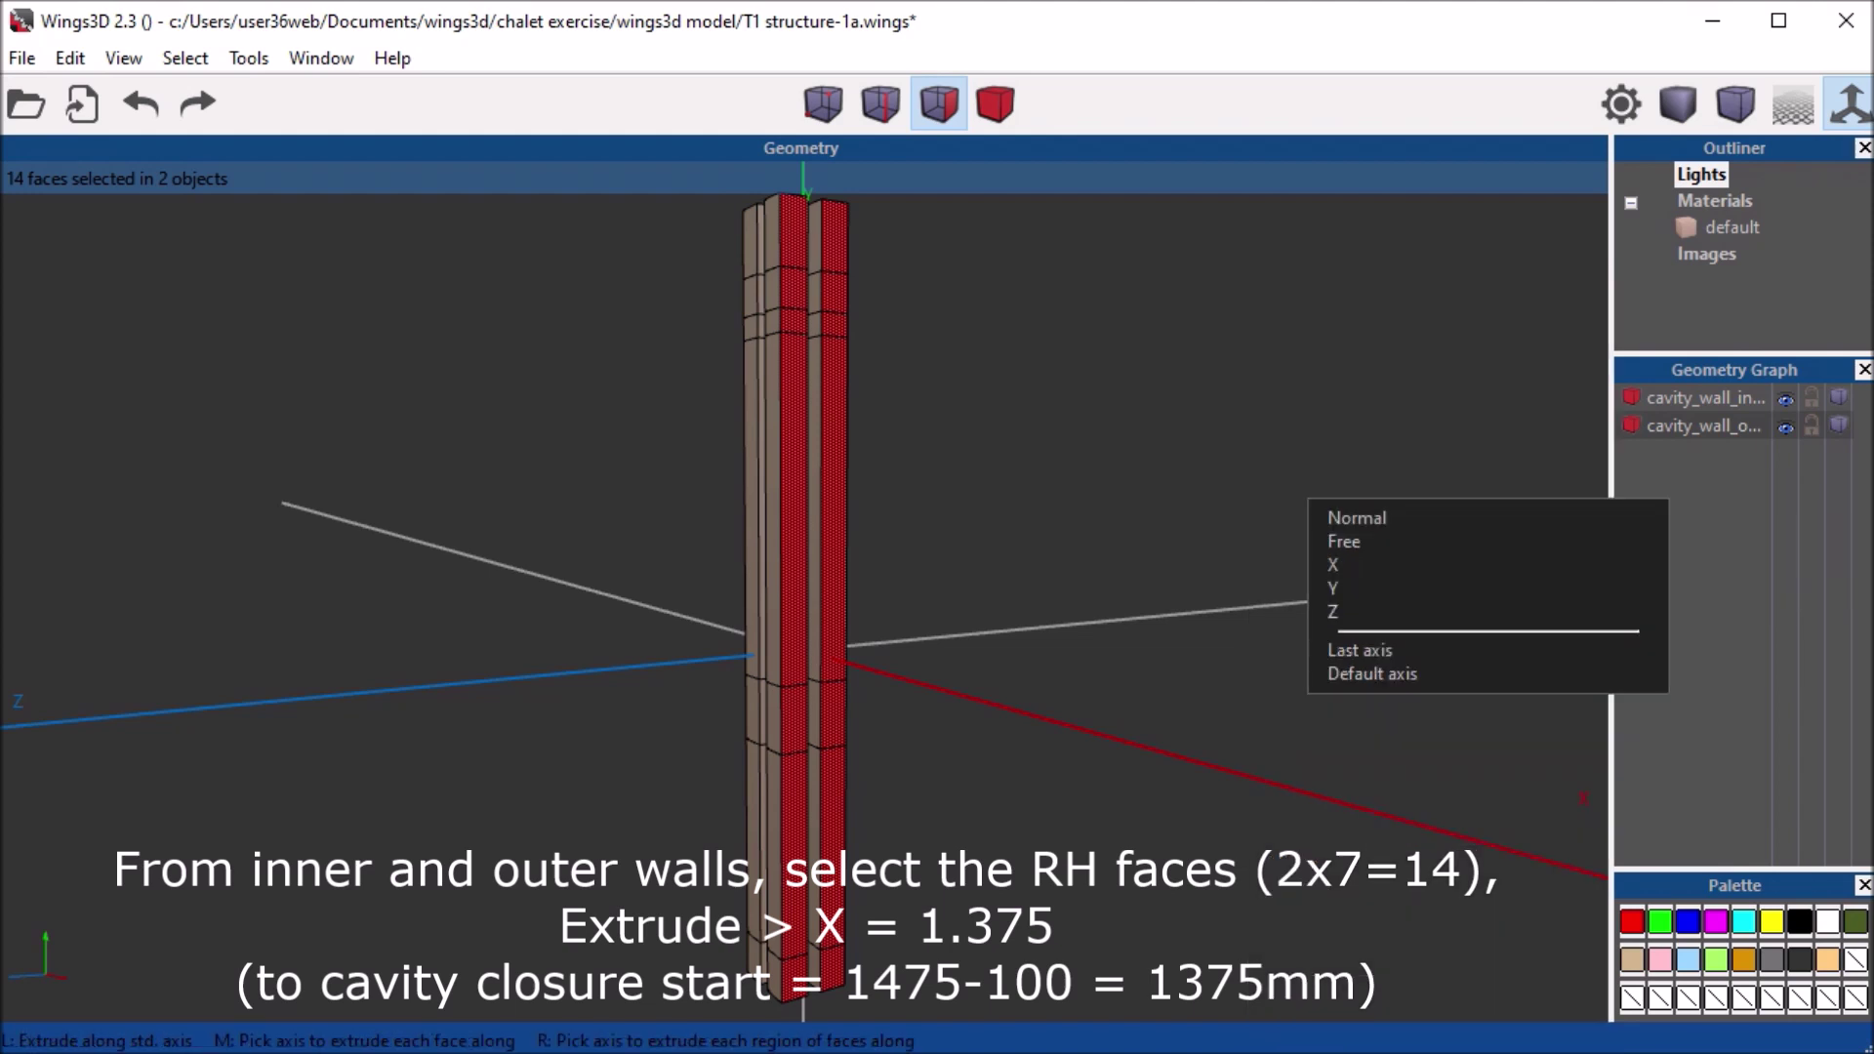
left_click(1367, 564)
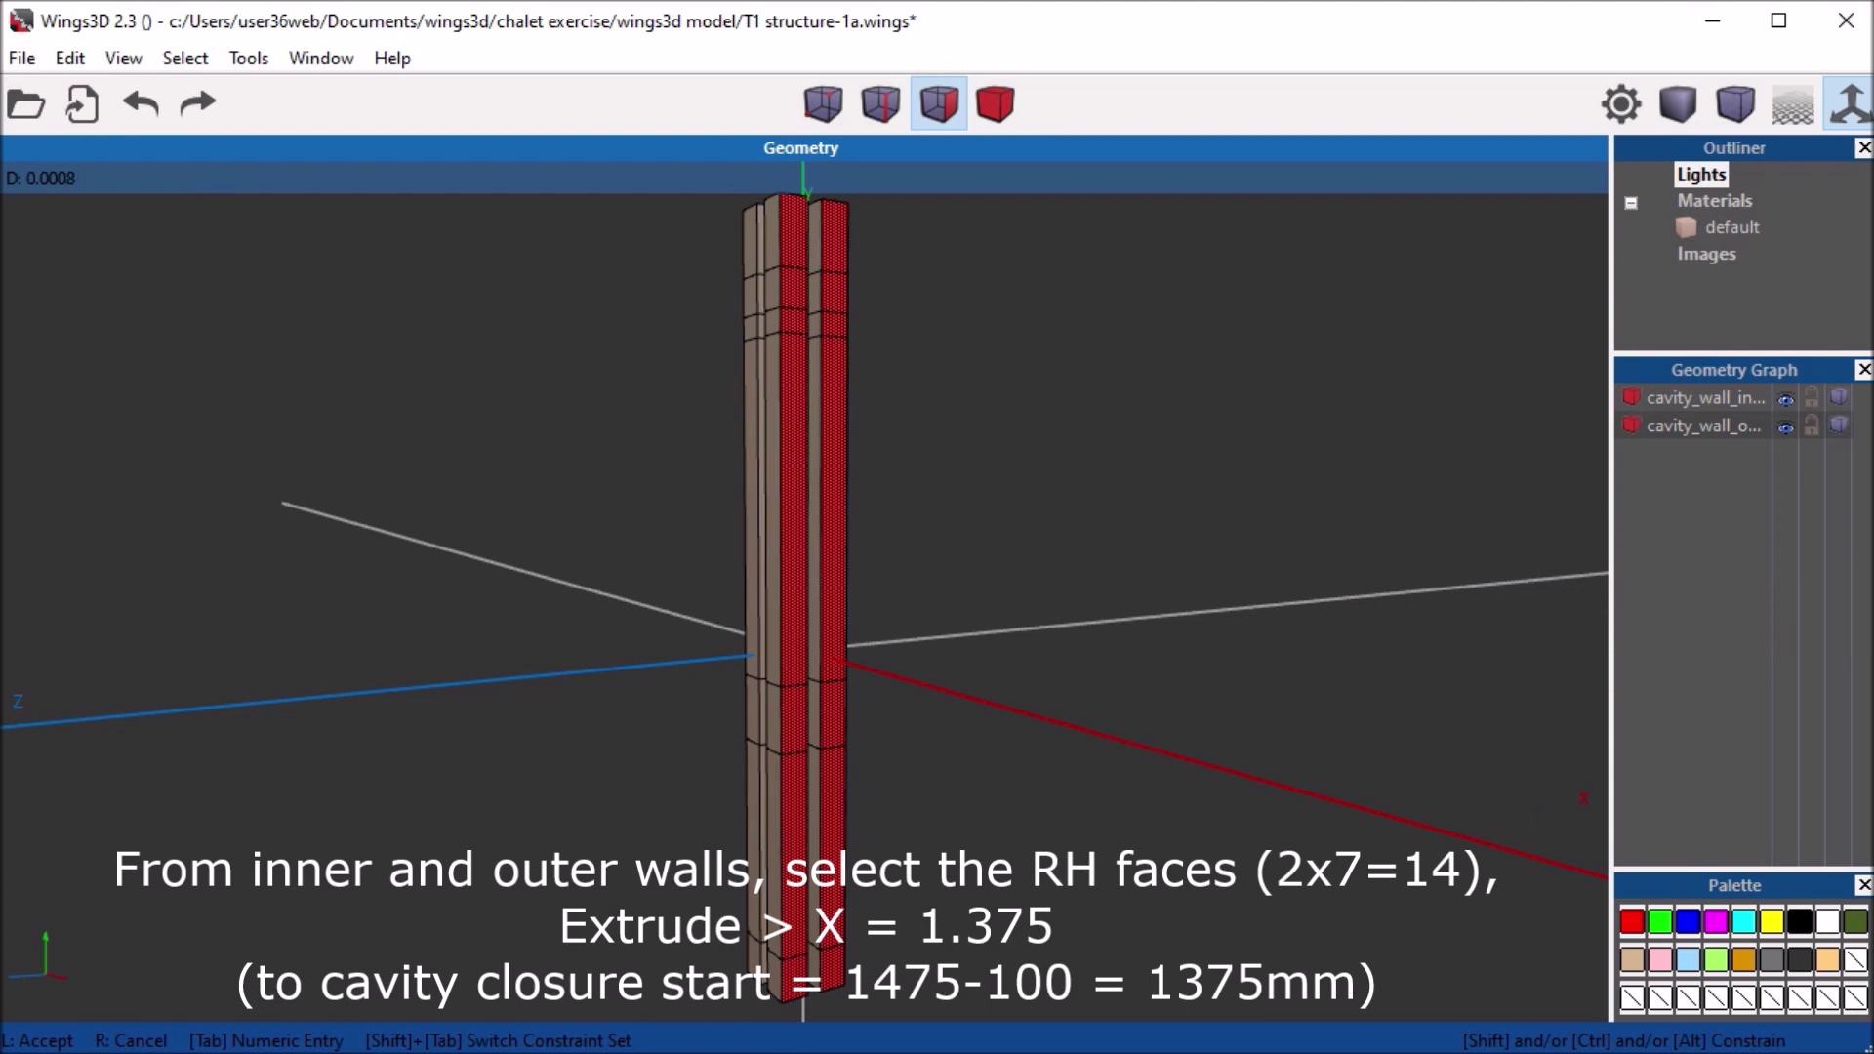
key("Tab")
key("ctrl+a")
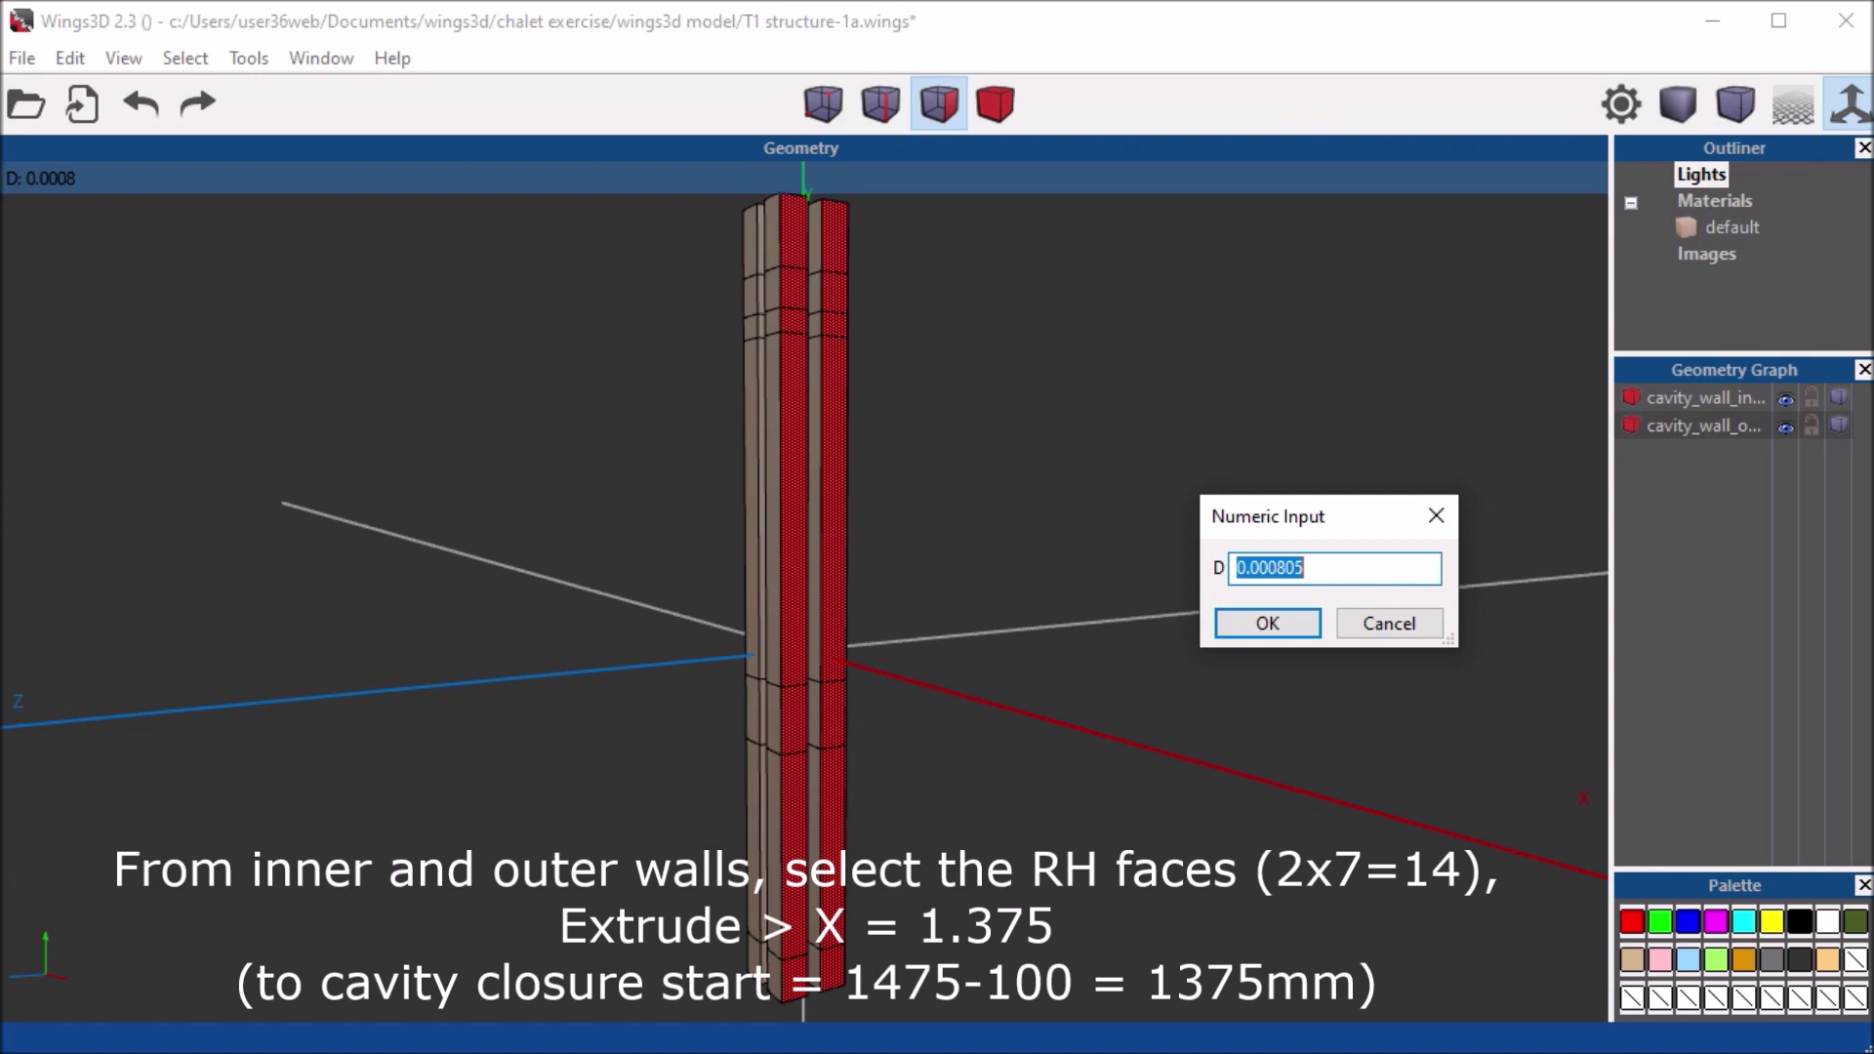
type("1.37")
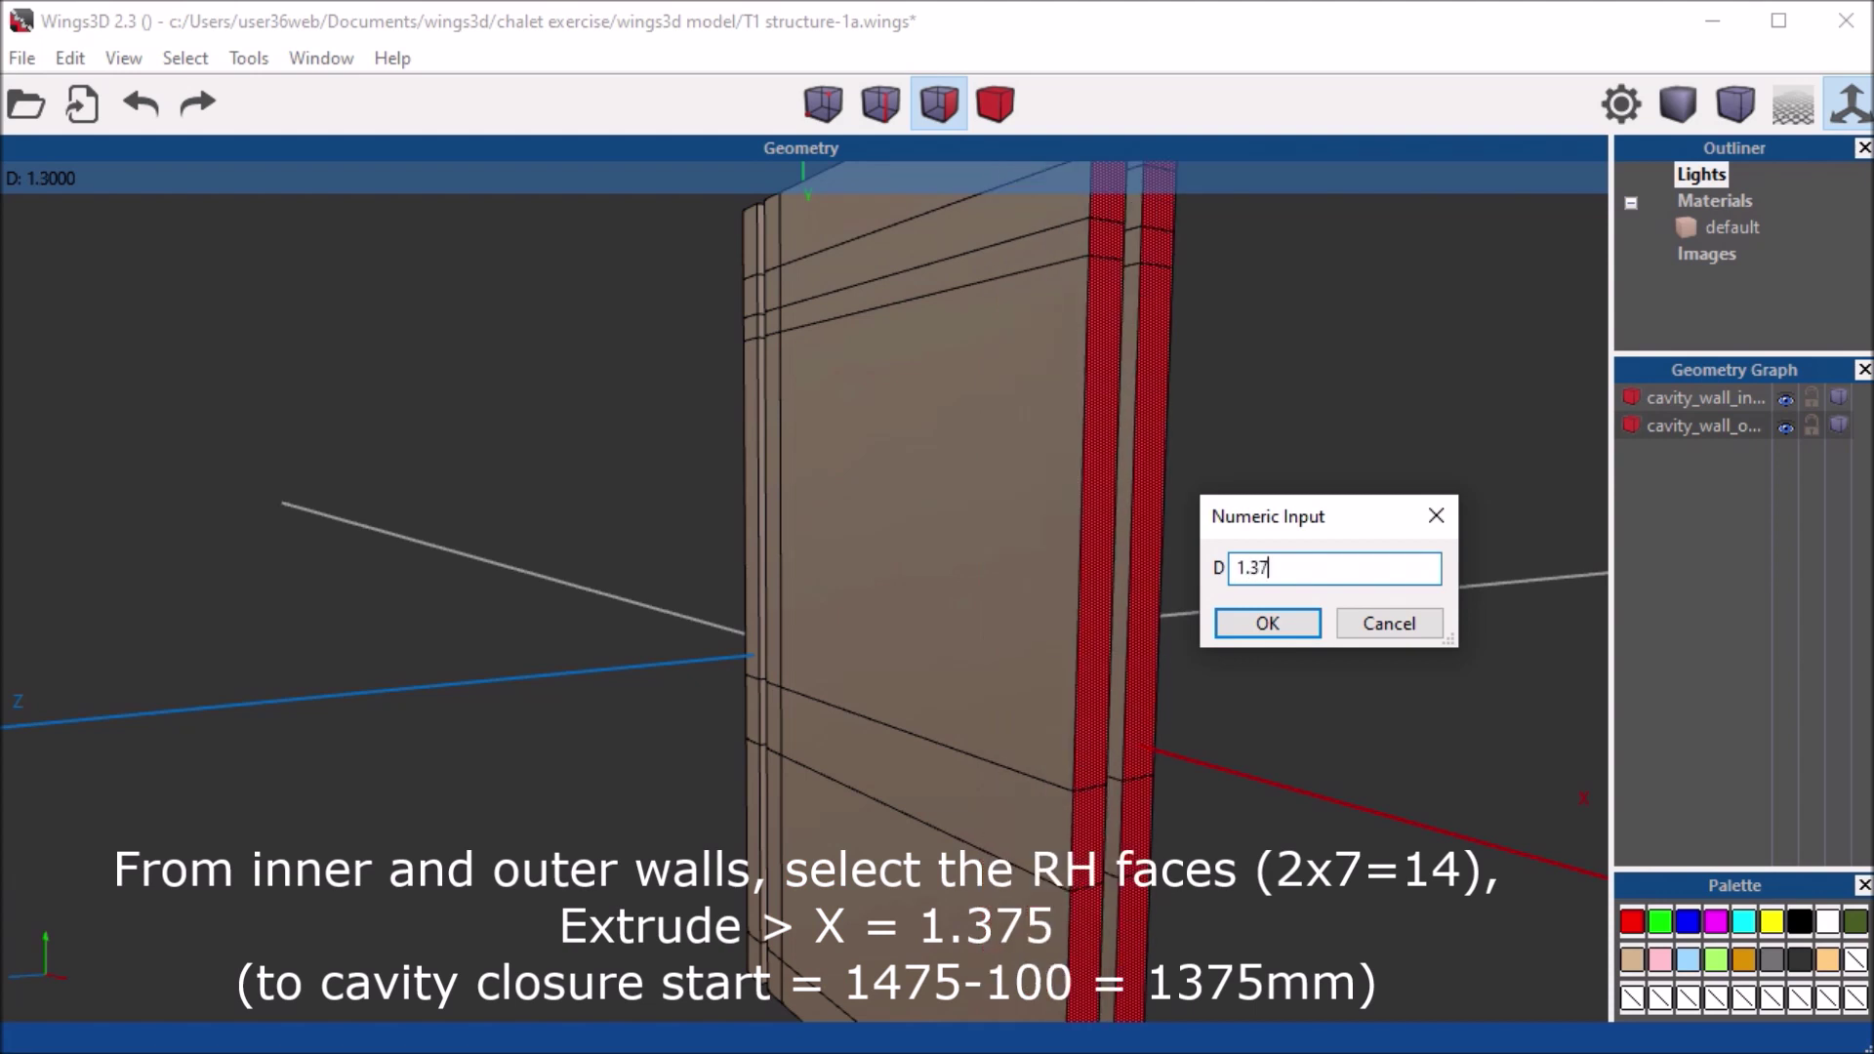
type("5")
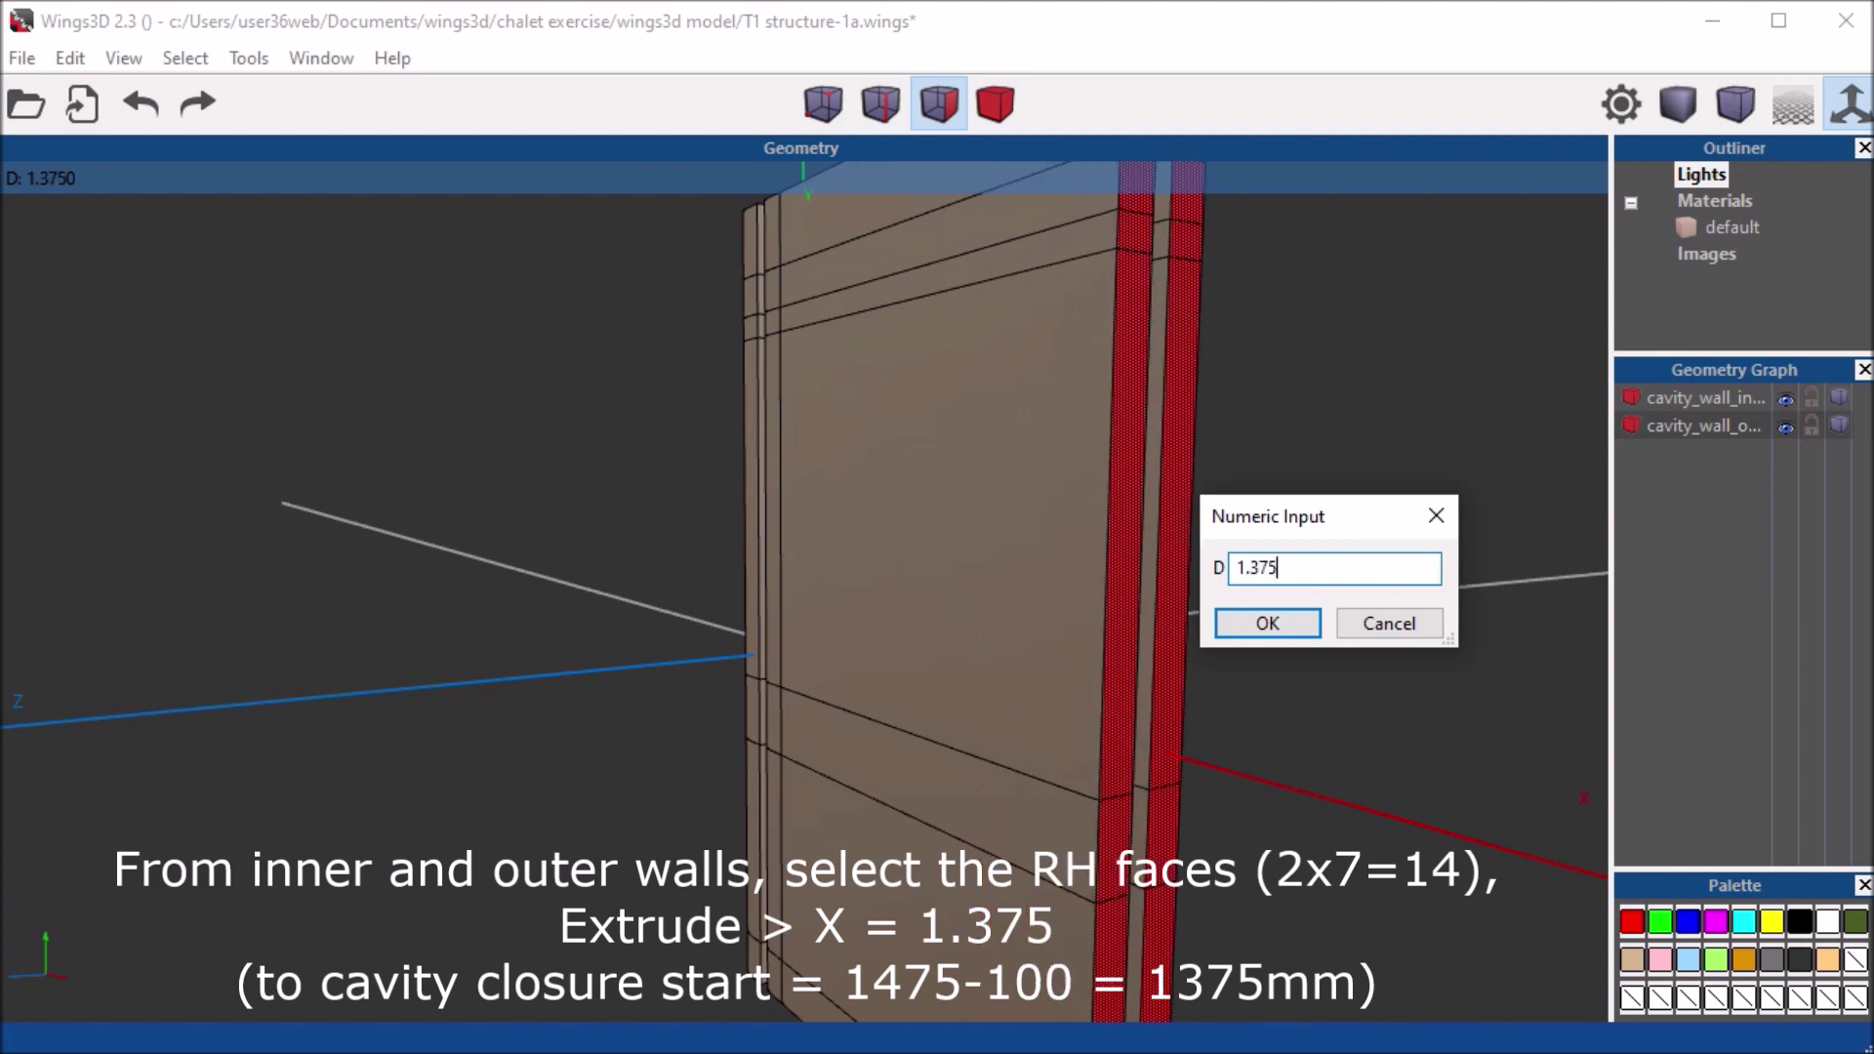
key("Return")
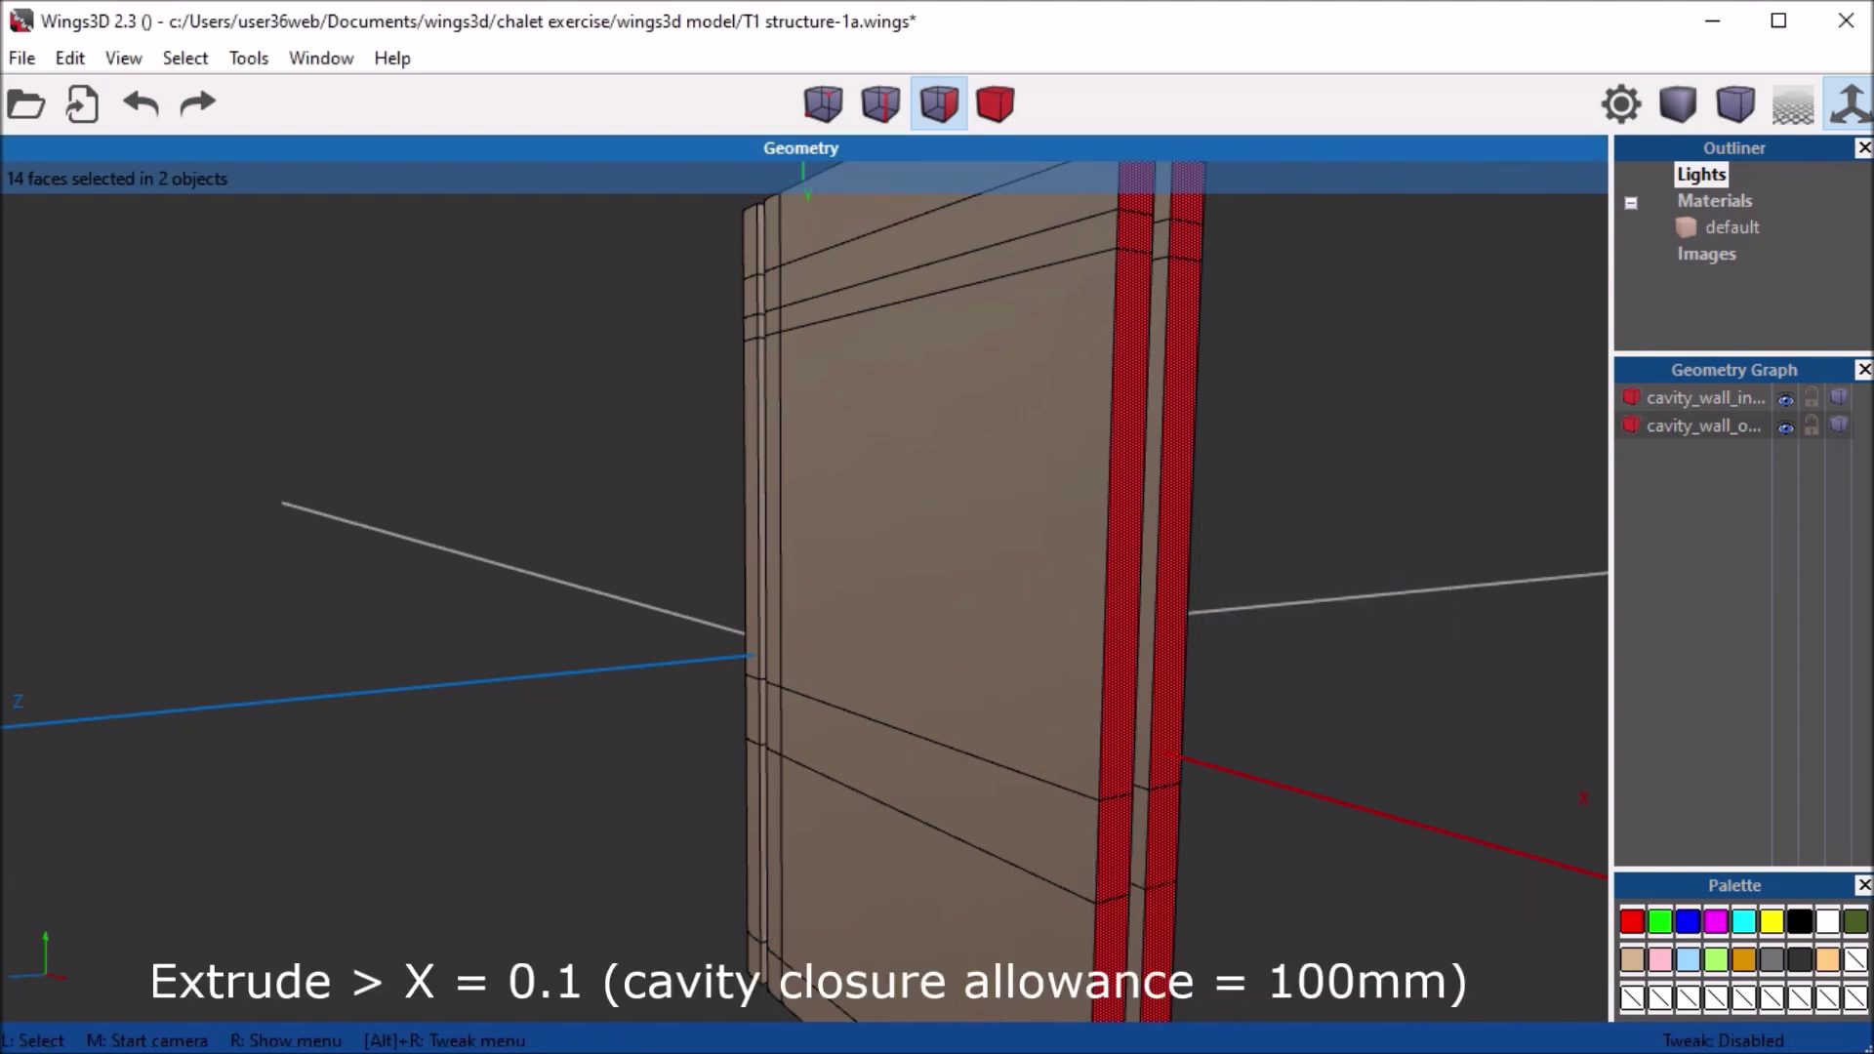
Extrude the 14 end faces a further 0.1 along X for the cavity closure
right_click(1367, 410)
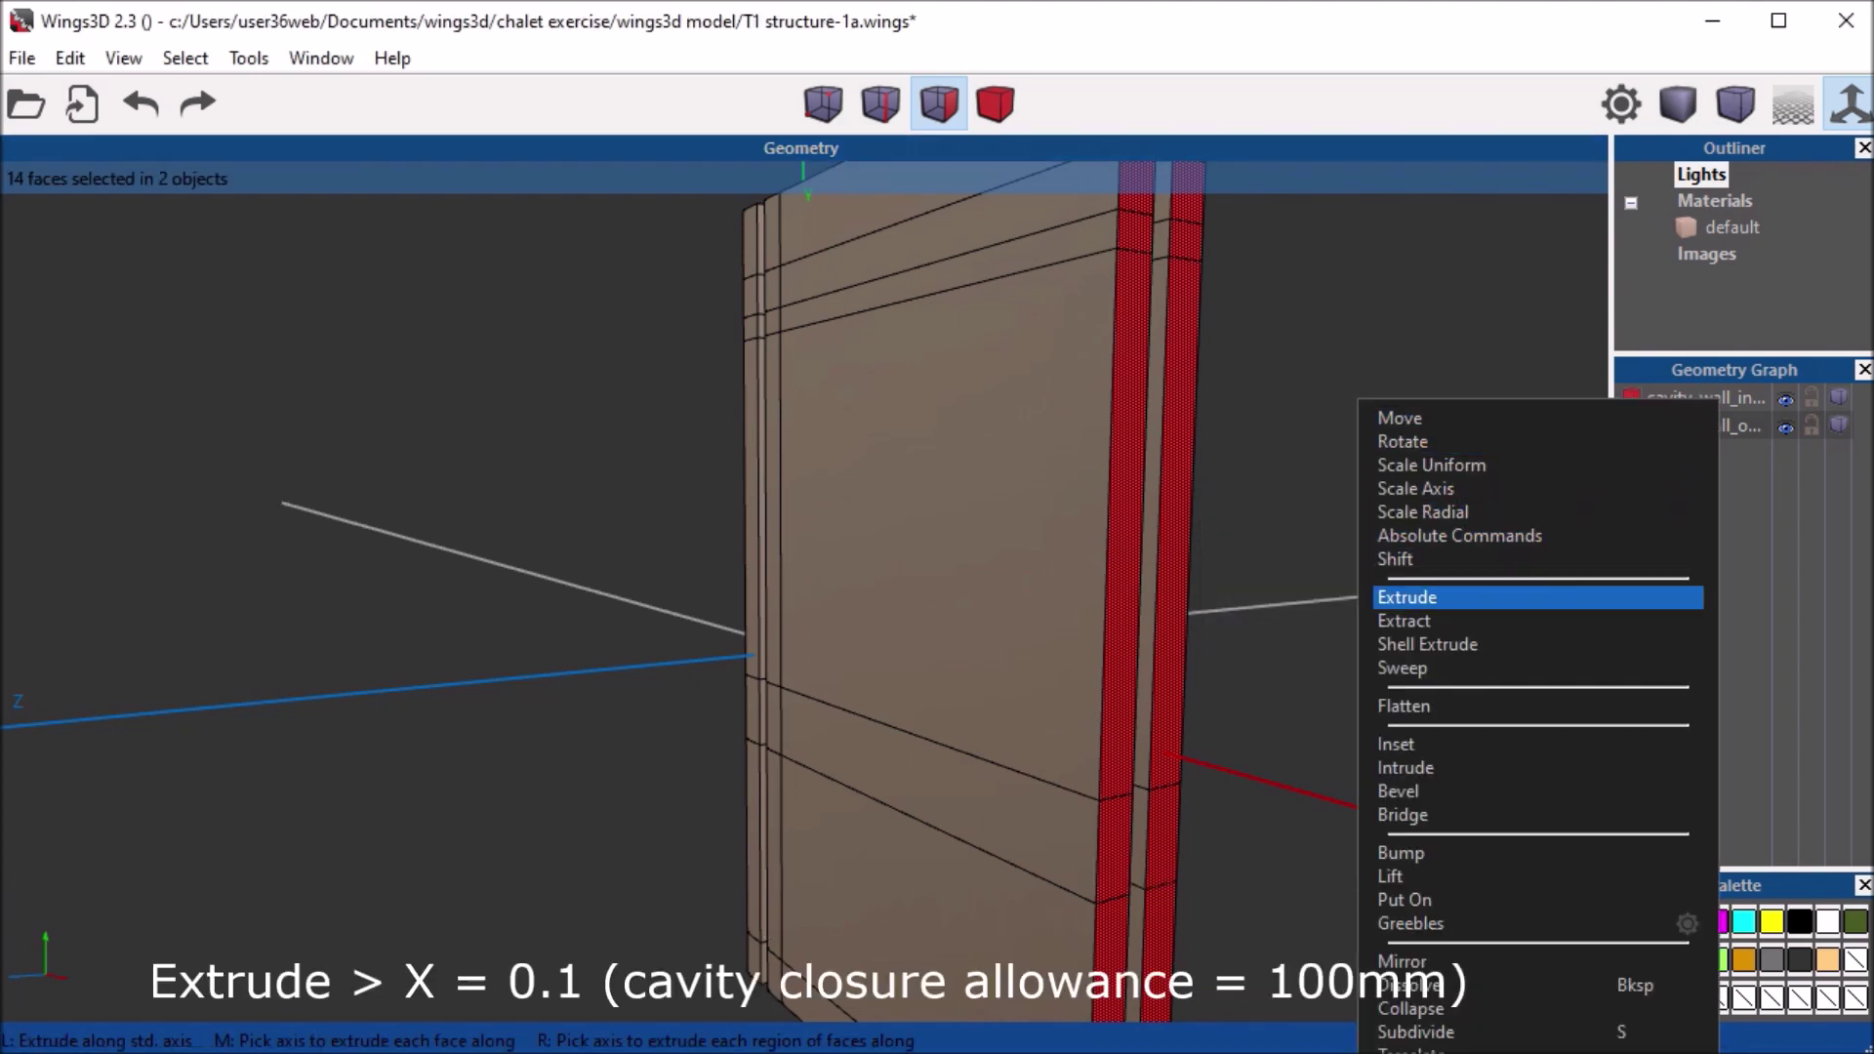
left_click(1405, 598)
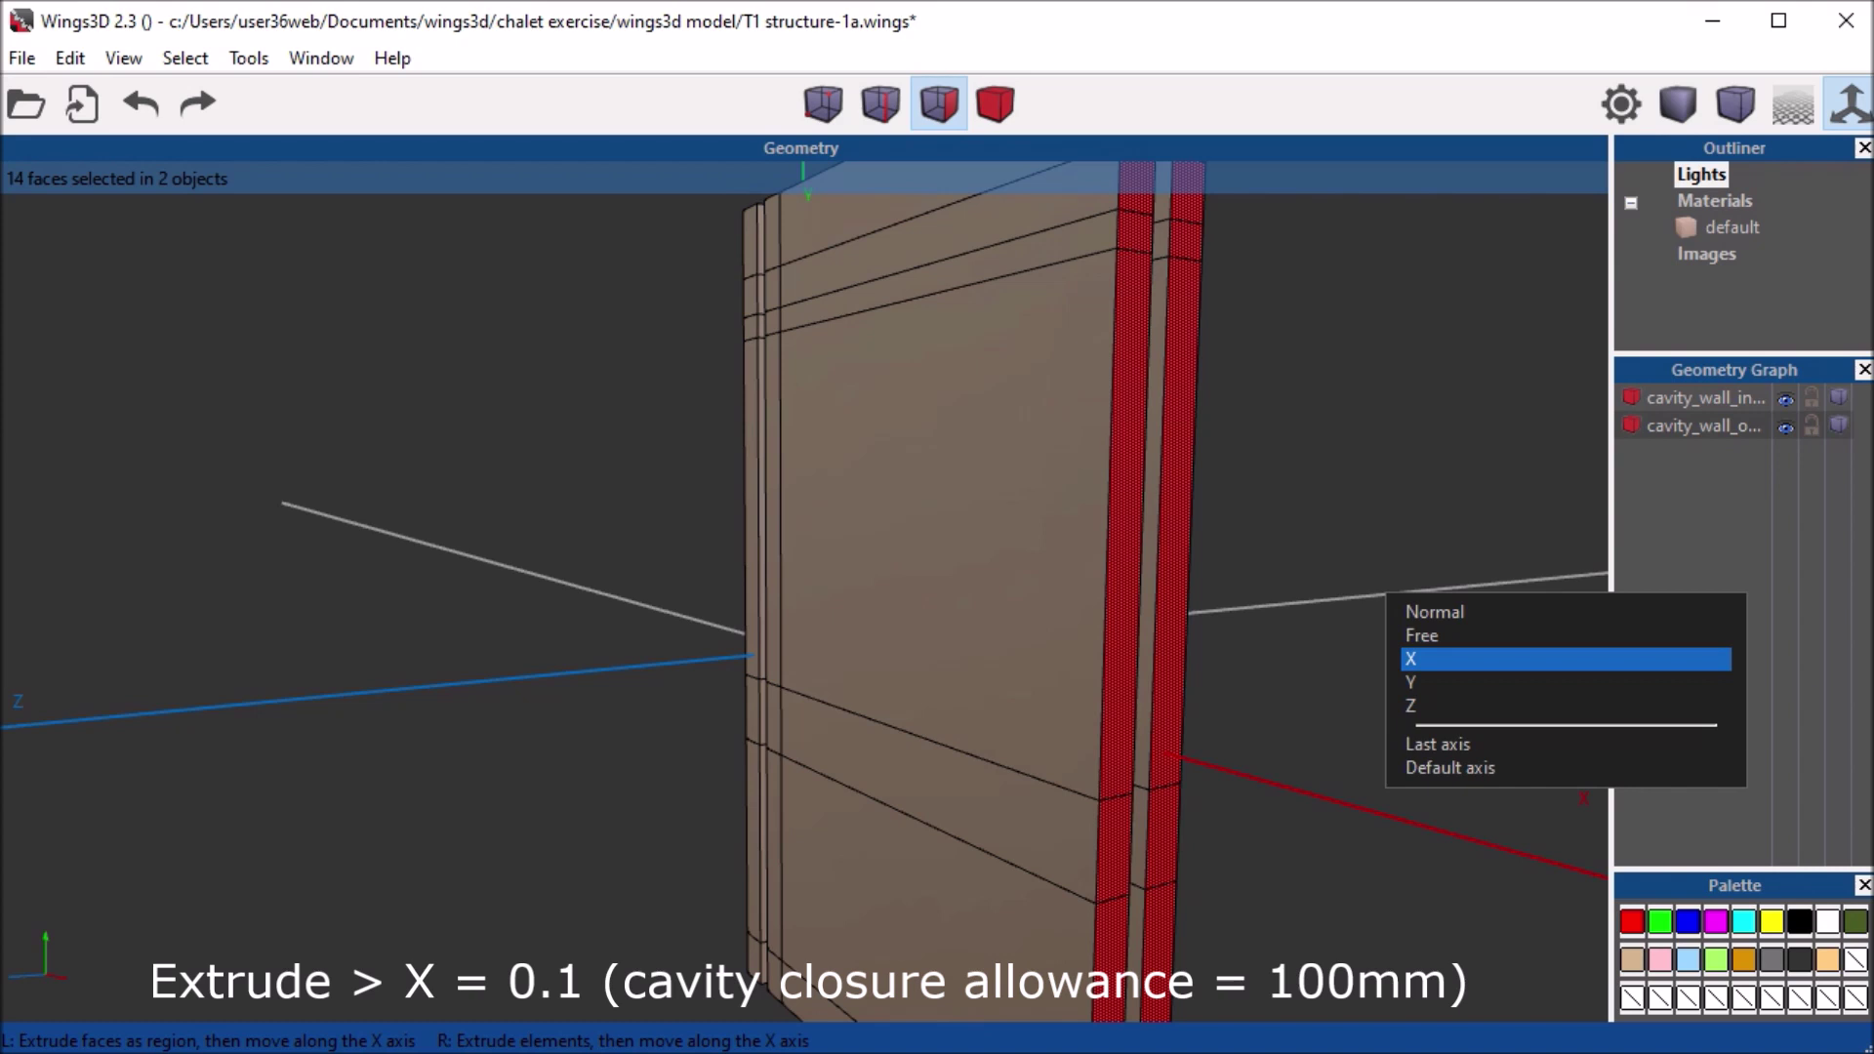
left_click(1425, 659)
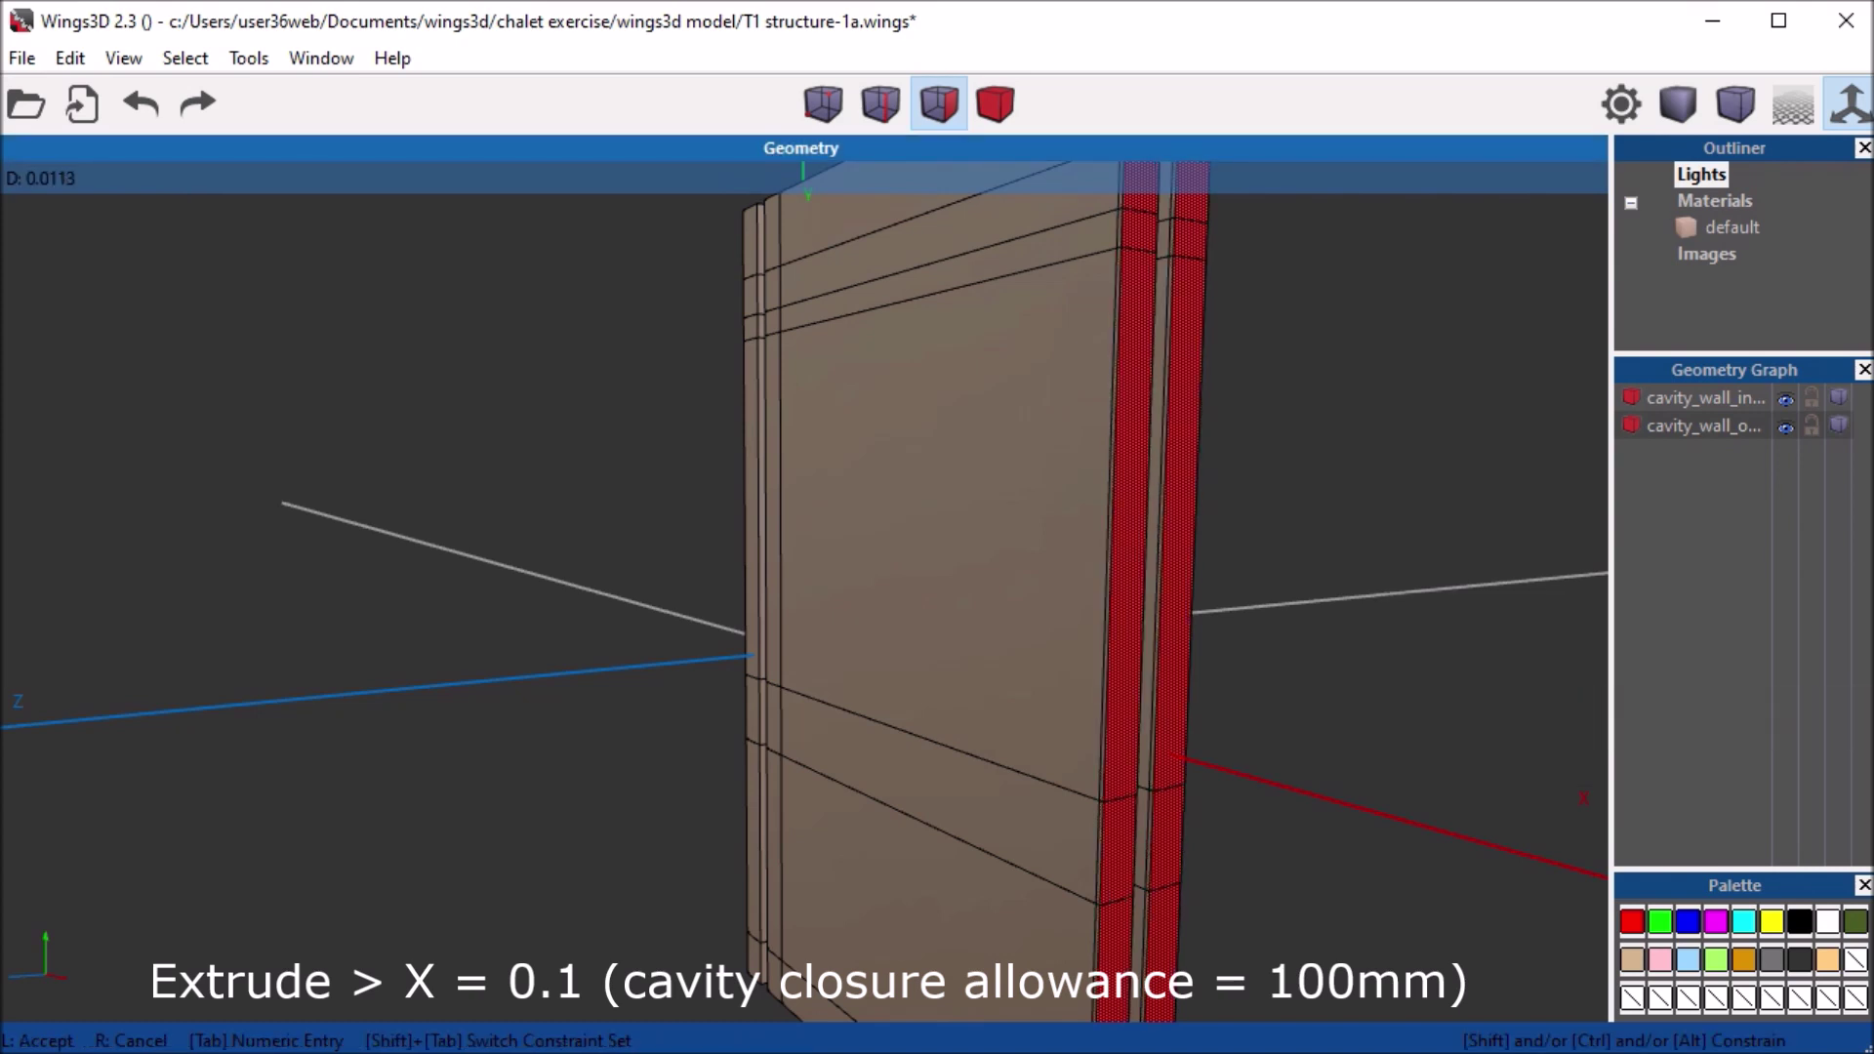
key("Tab")
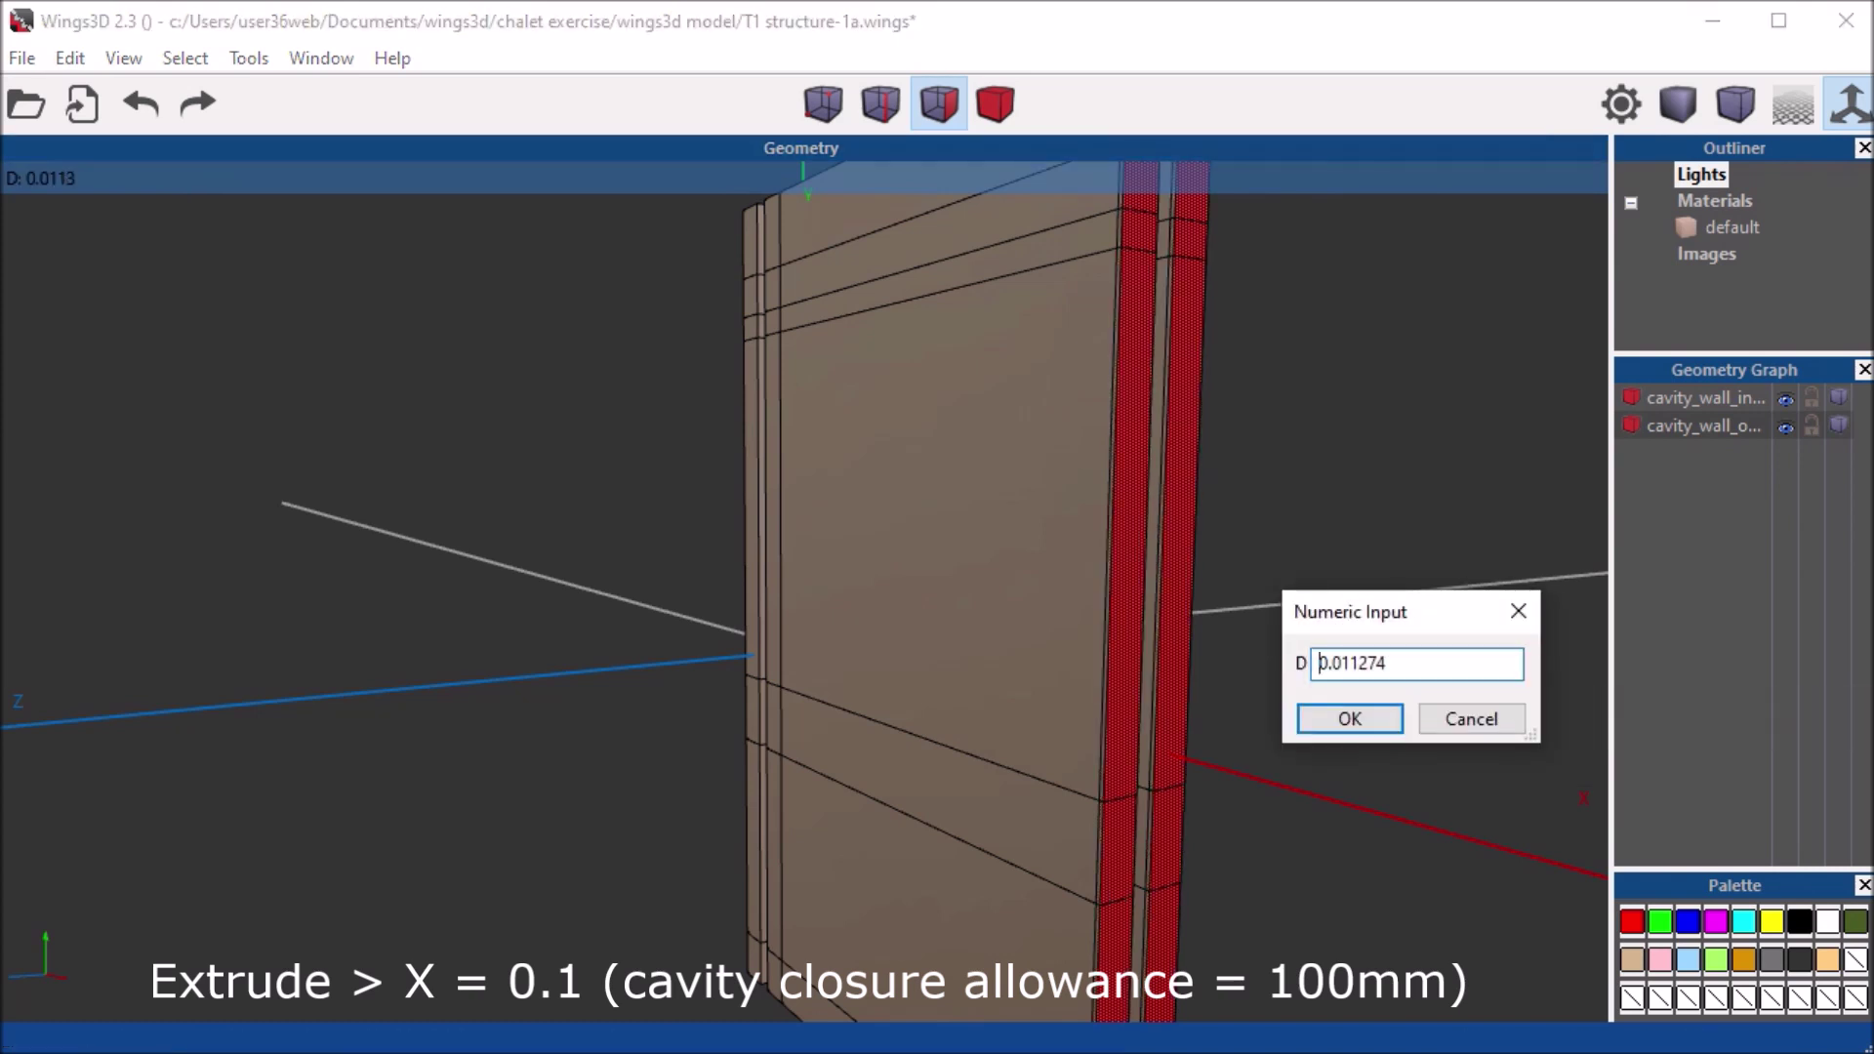
key("ctrl+a")
type(".")
type("1")
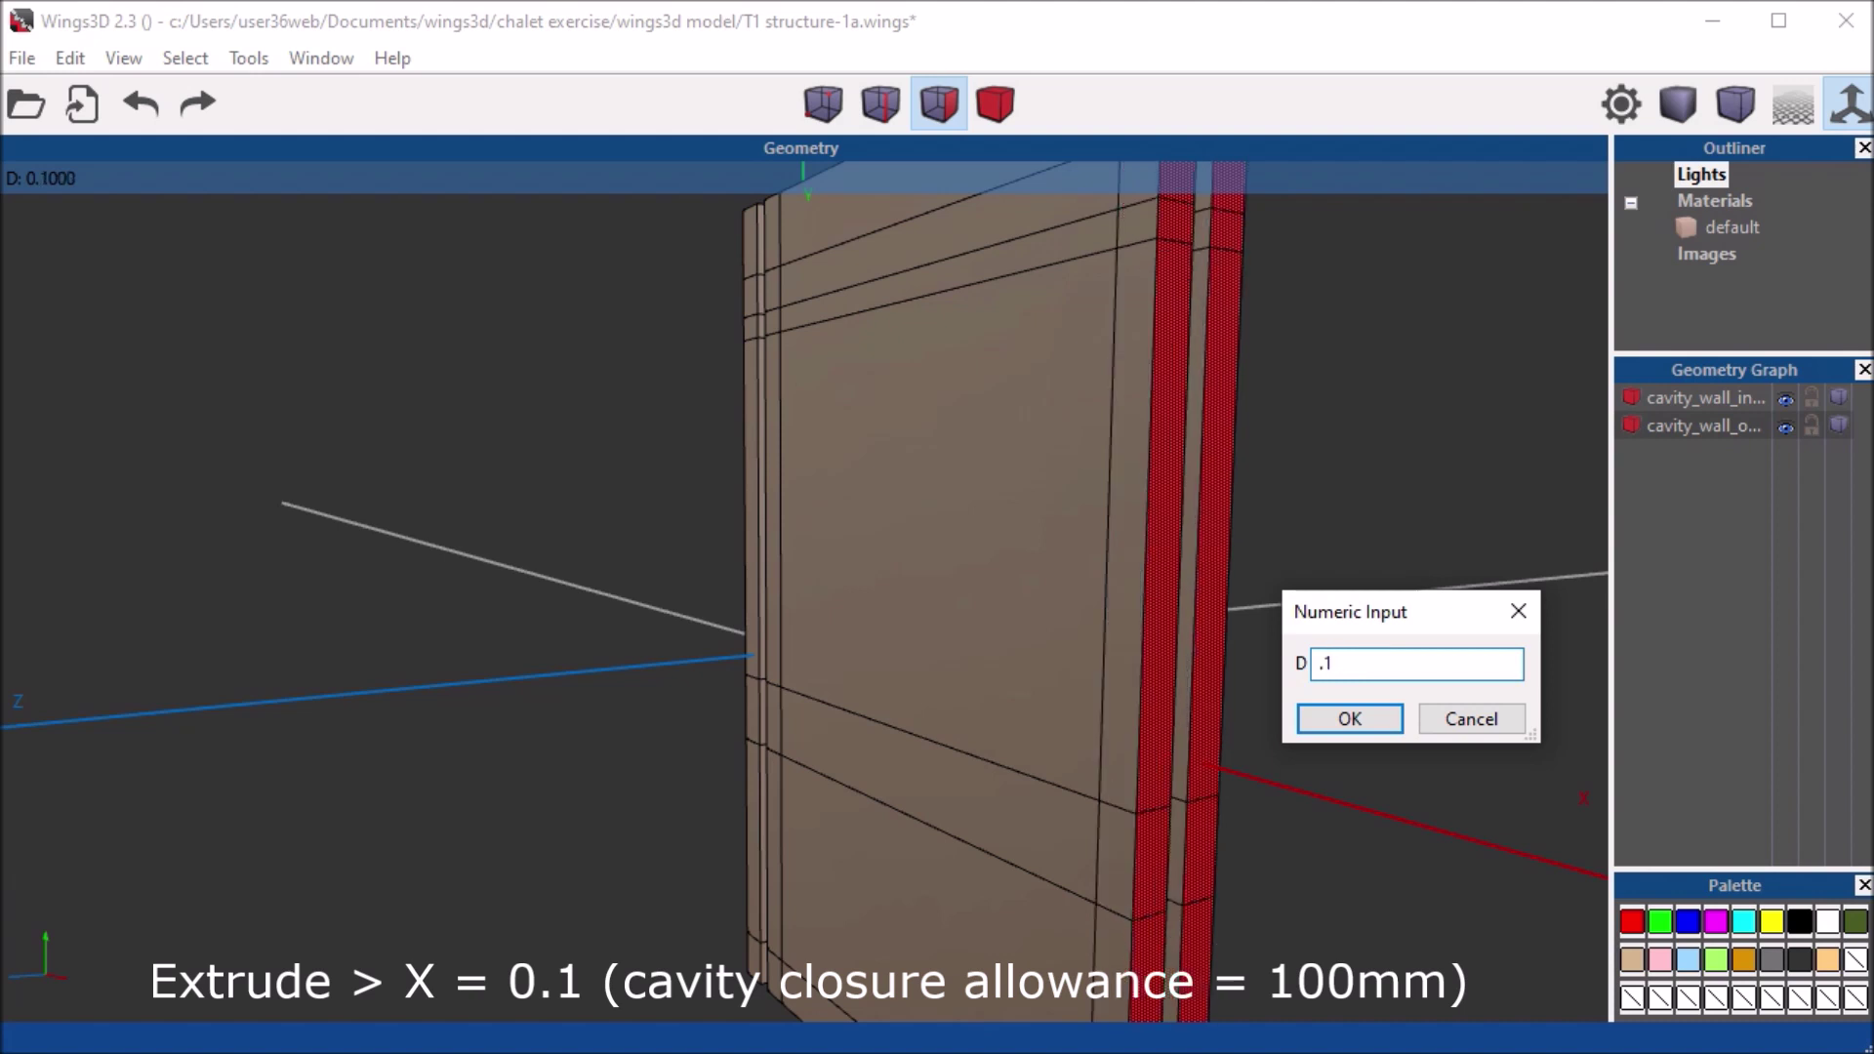
key("Return")
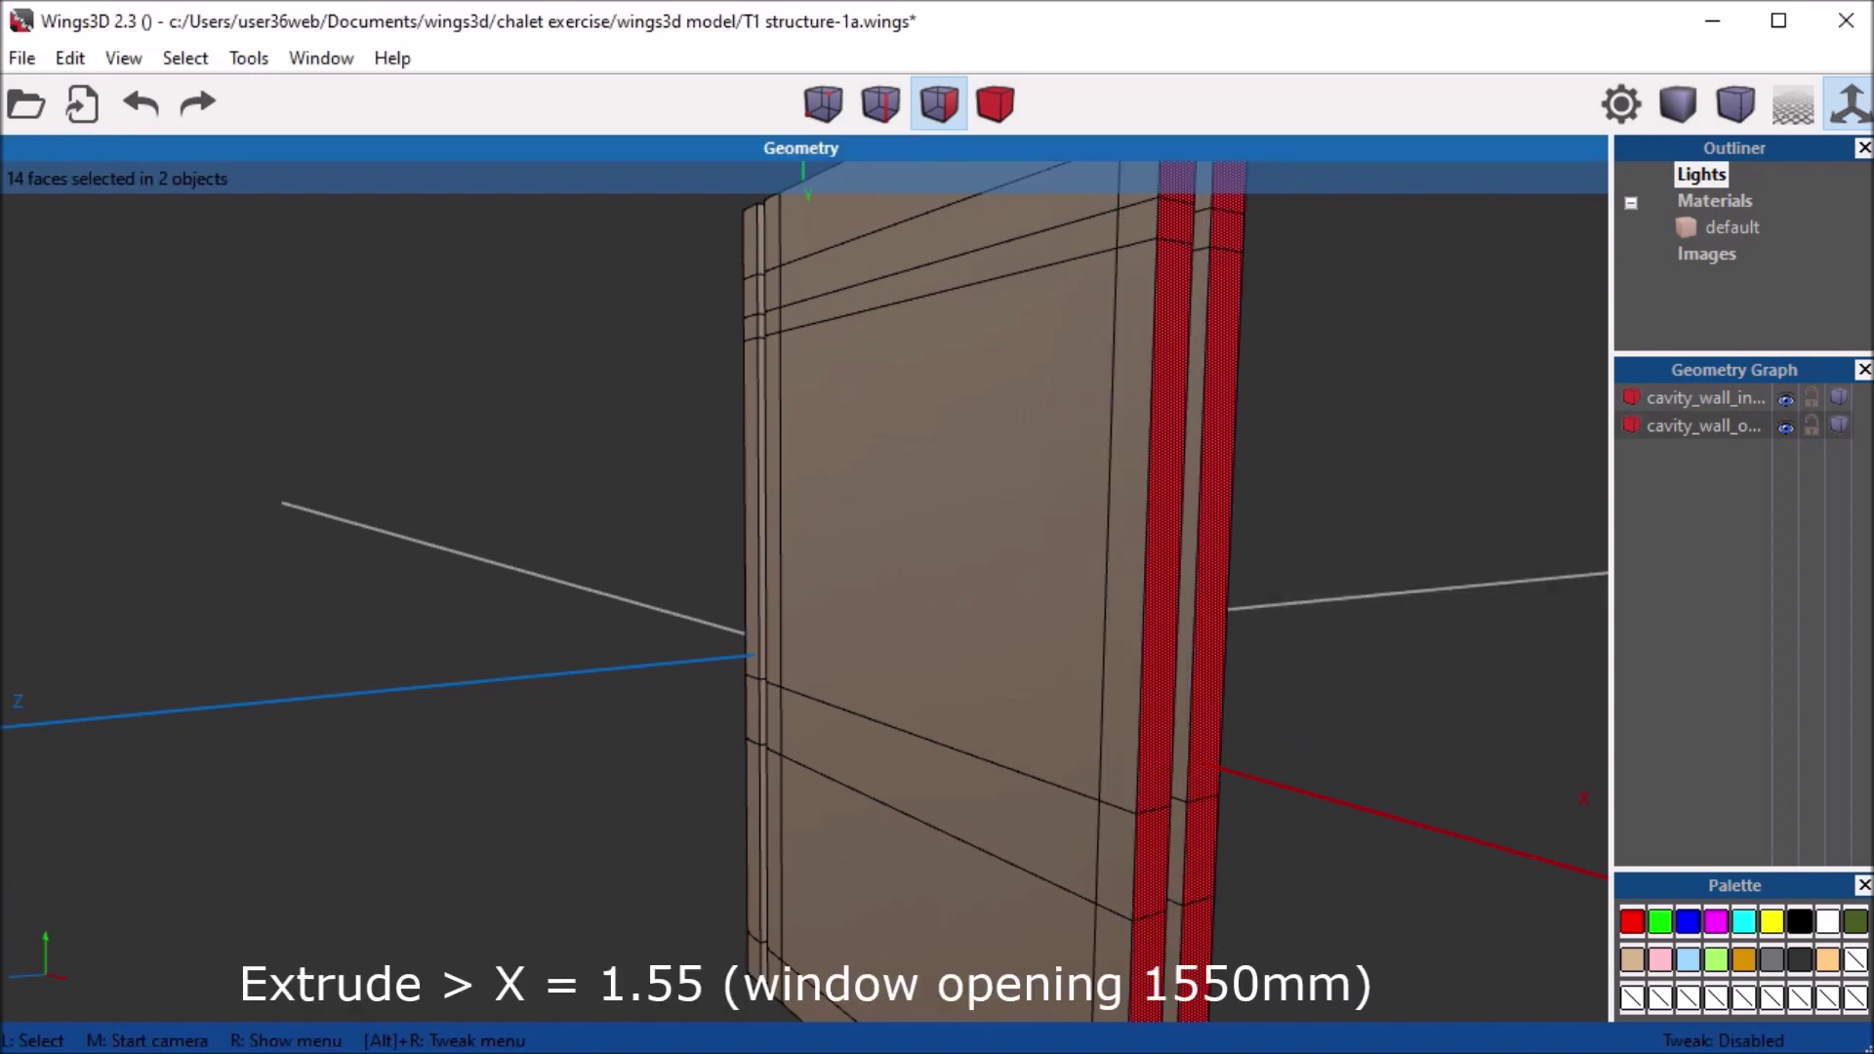
Extrude the end faces 1.55 along X to span the 1550mm window opening
right_click(1391, 454)
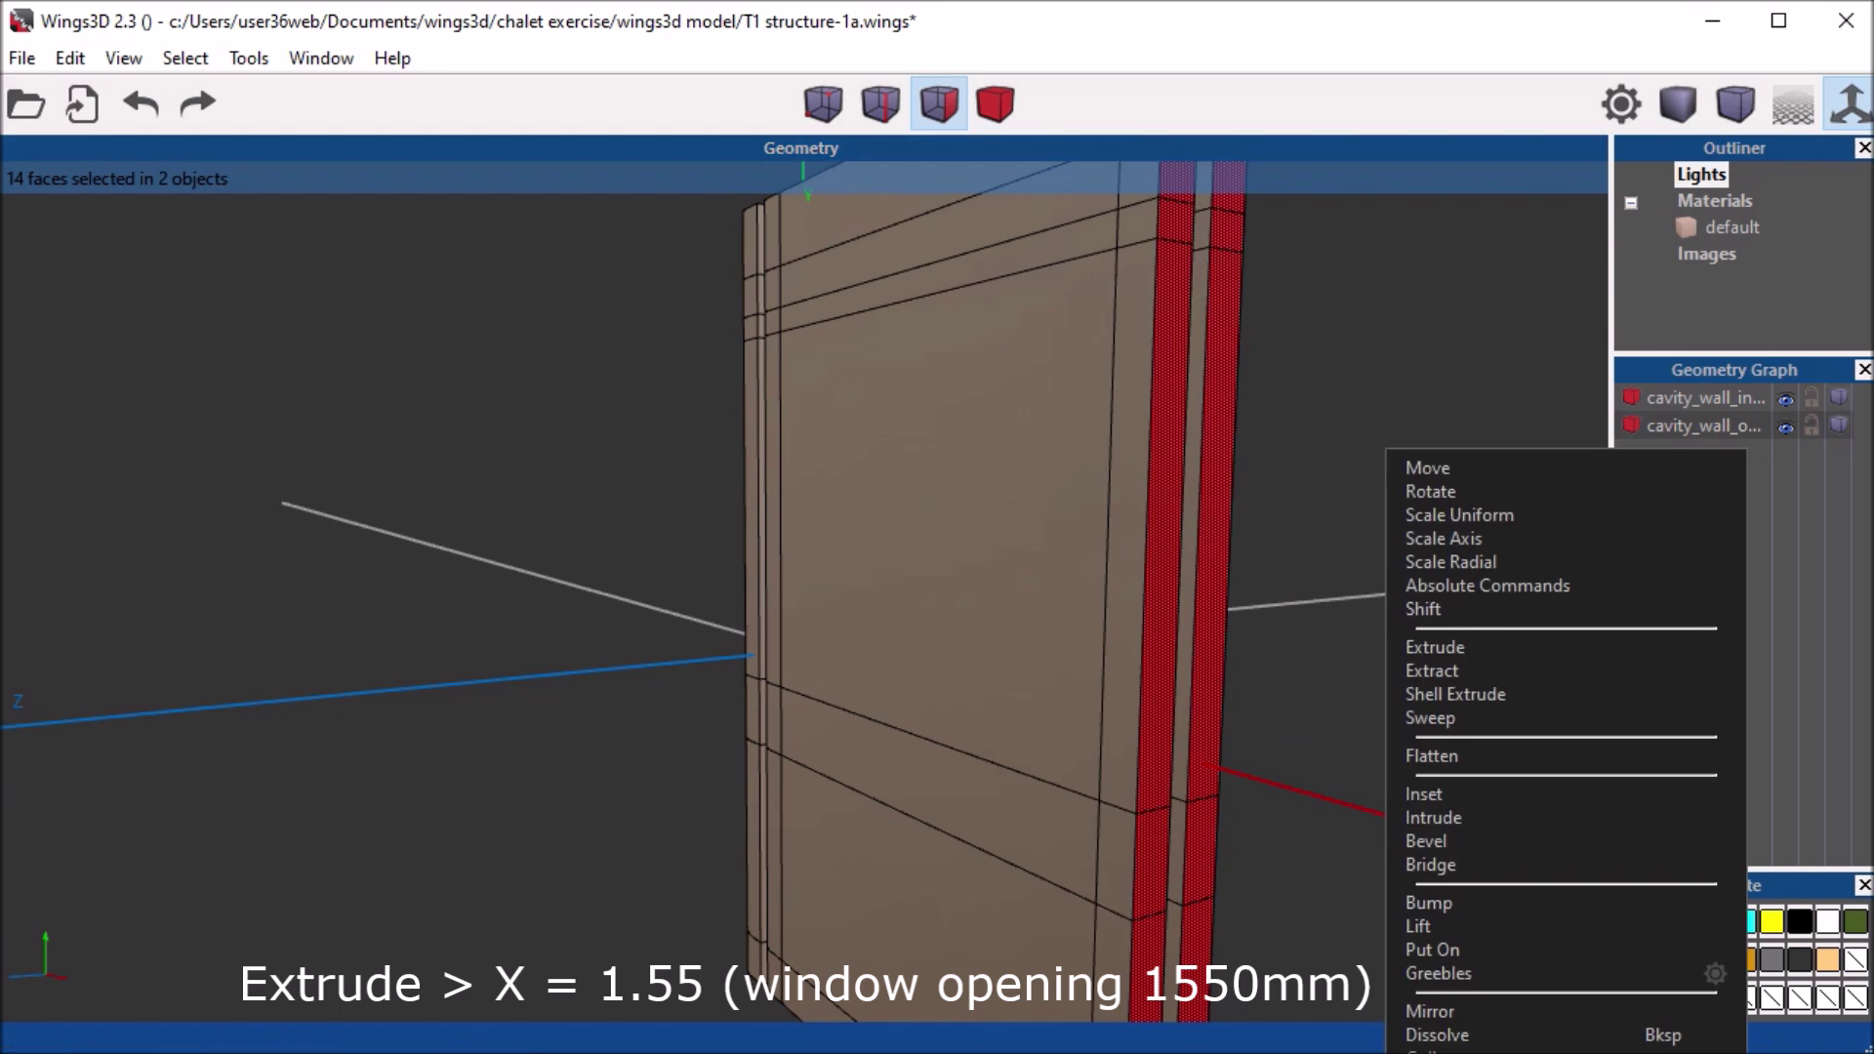
left_click(1439, 648)
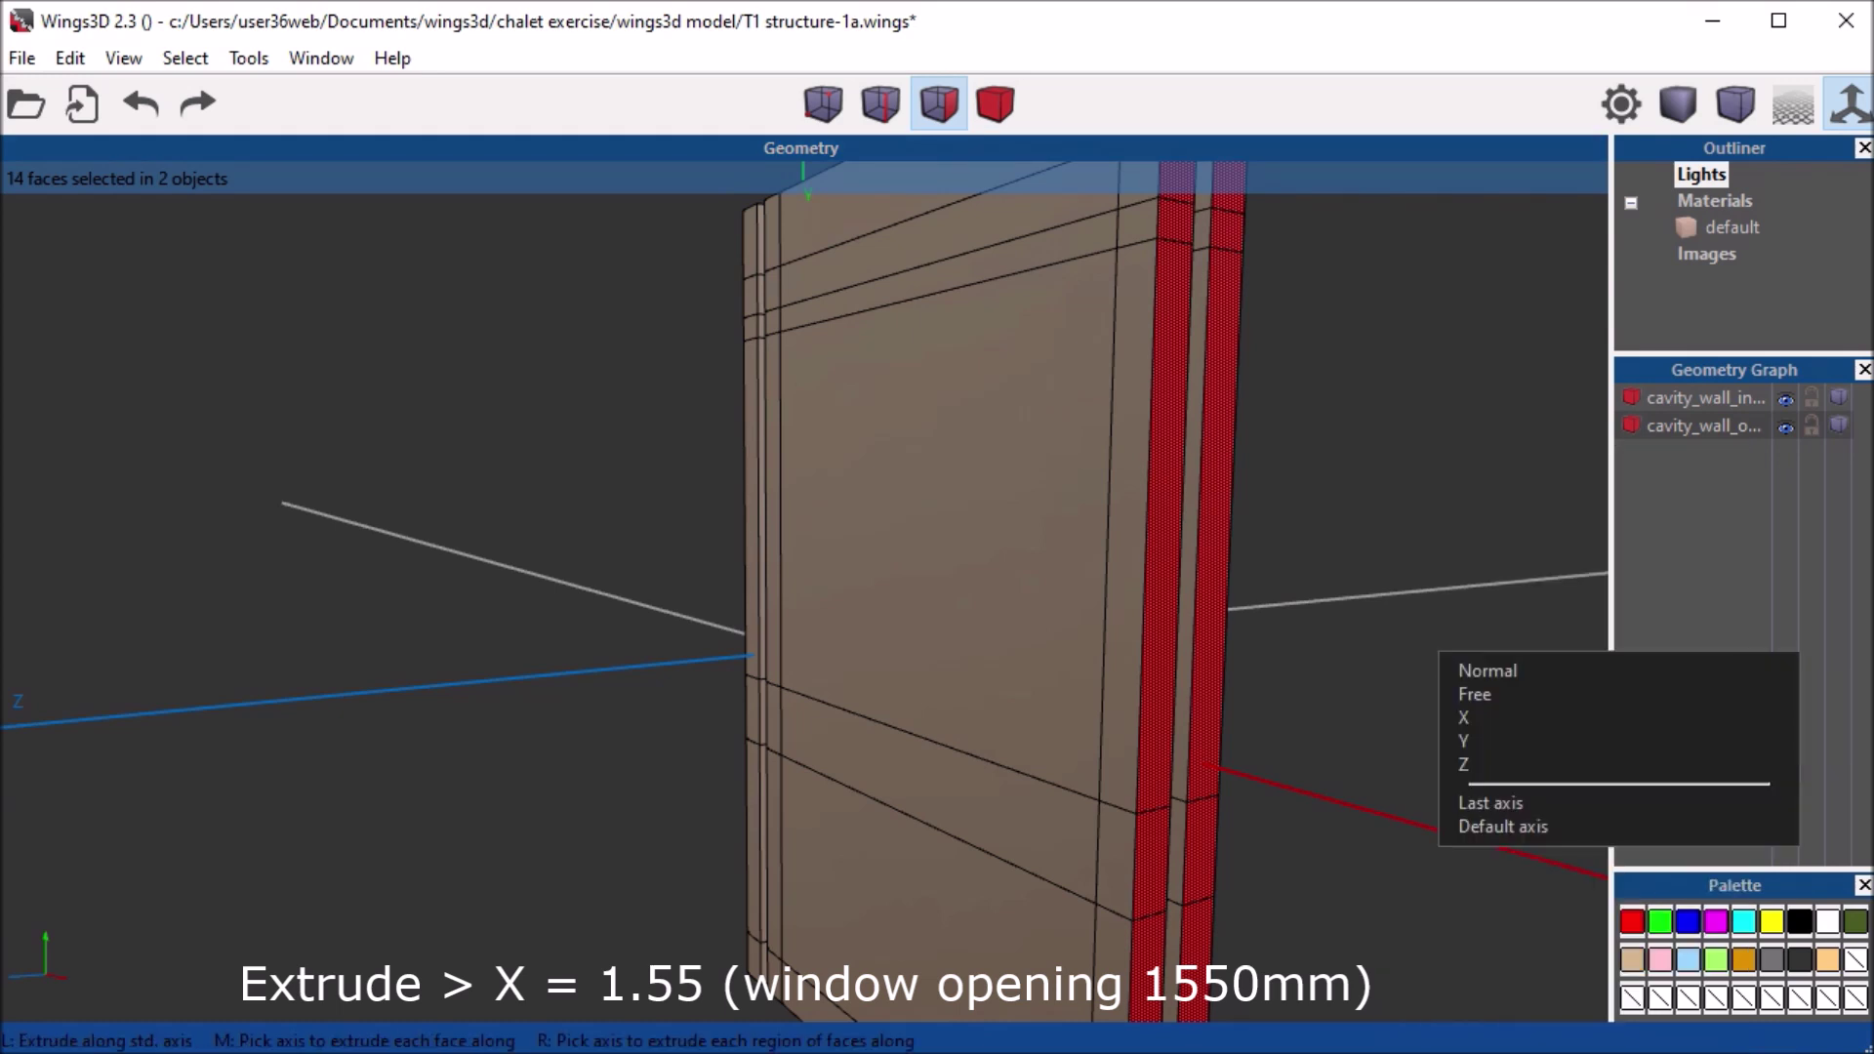
left_click(1464, 717)
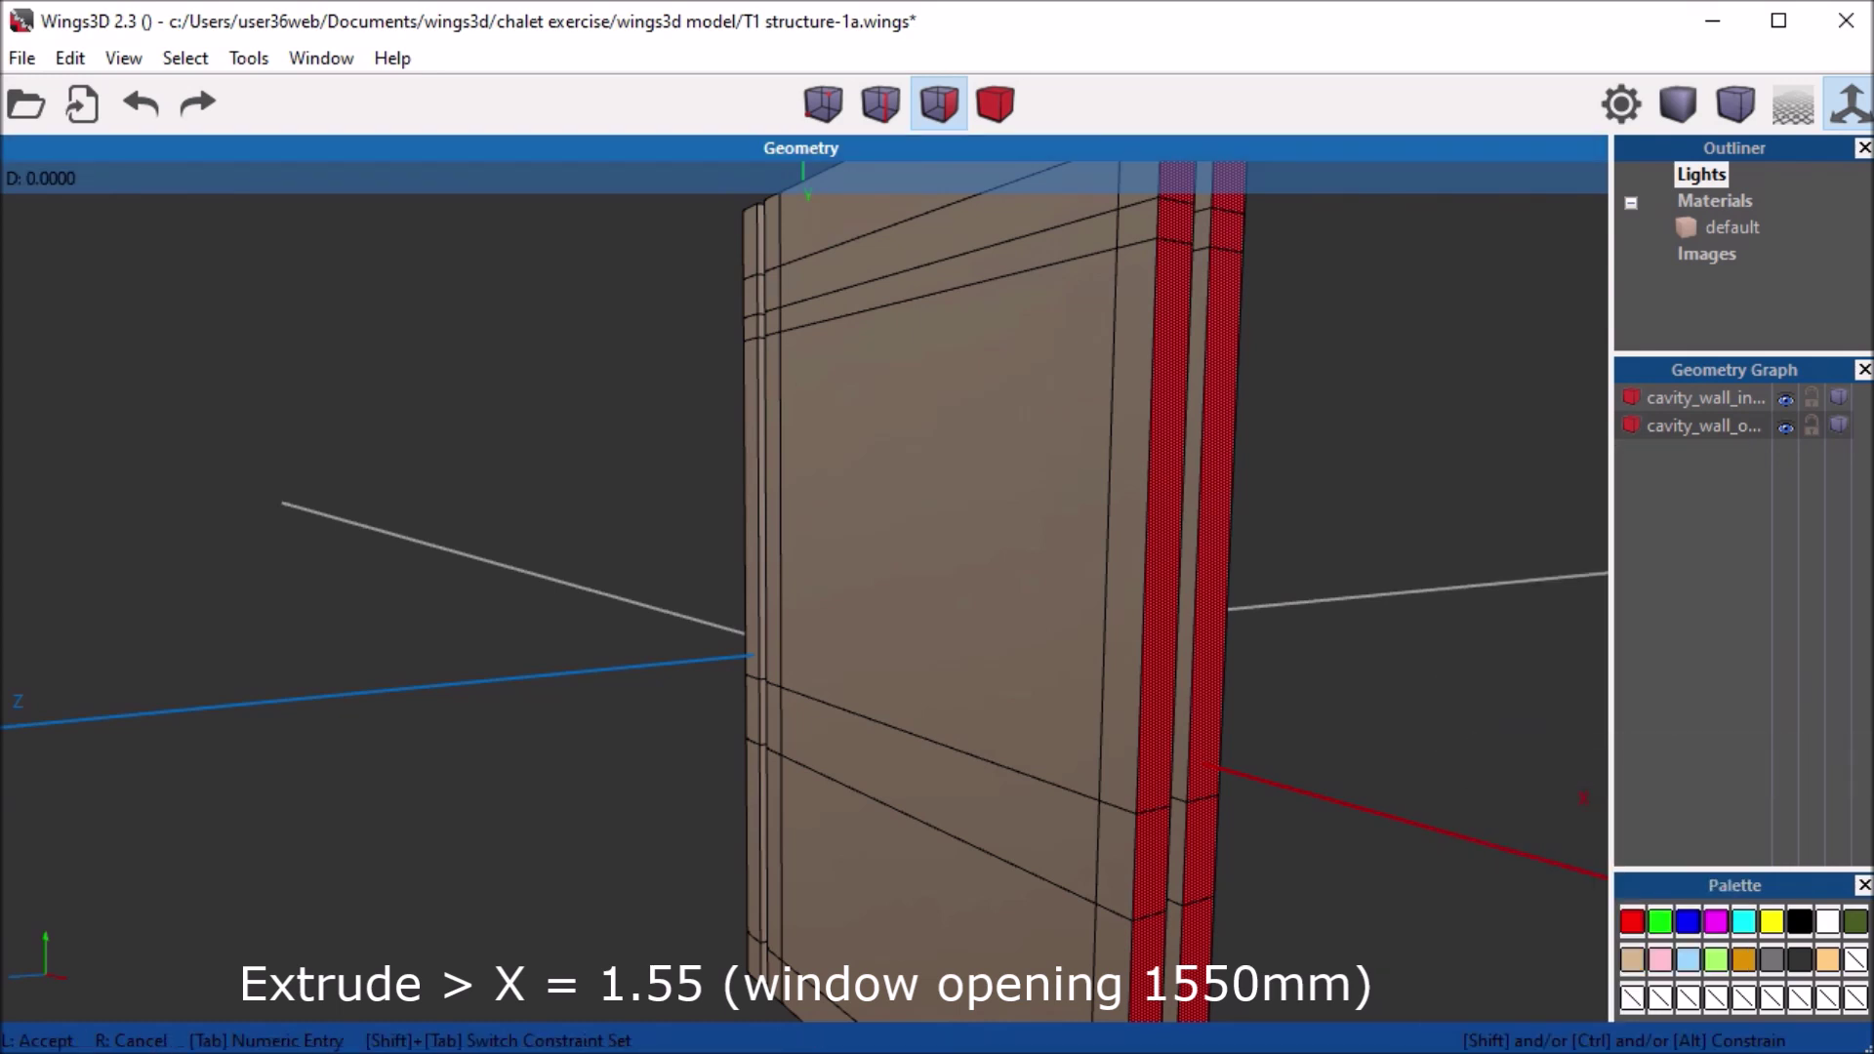
key("Tab")
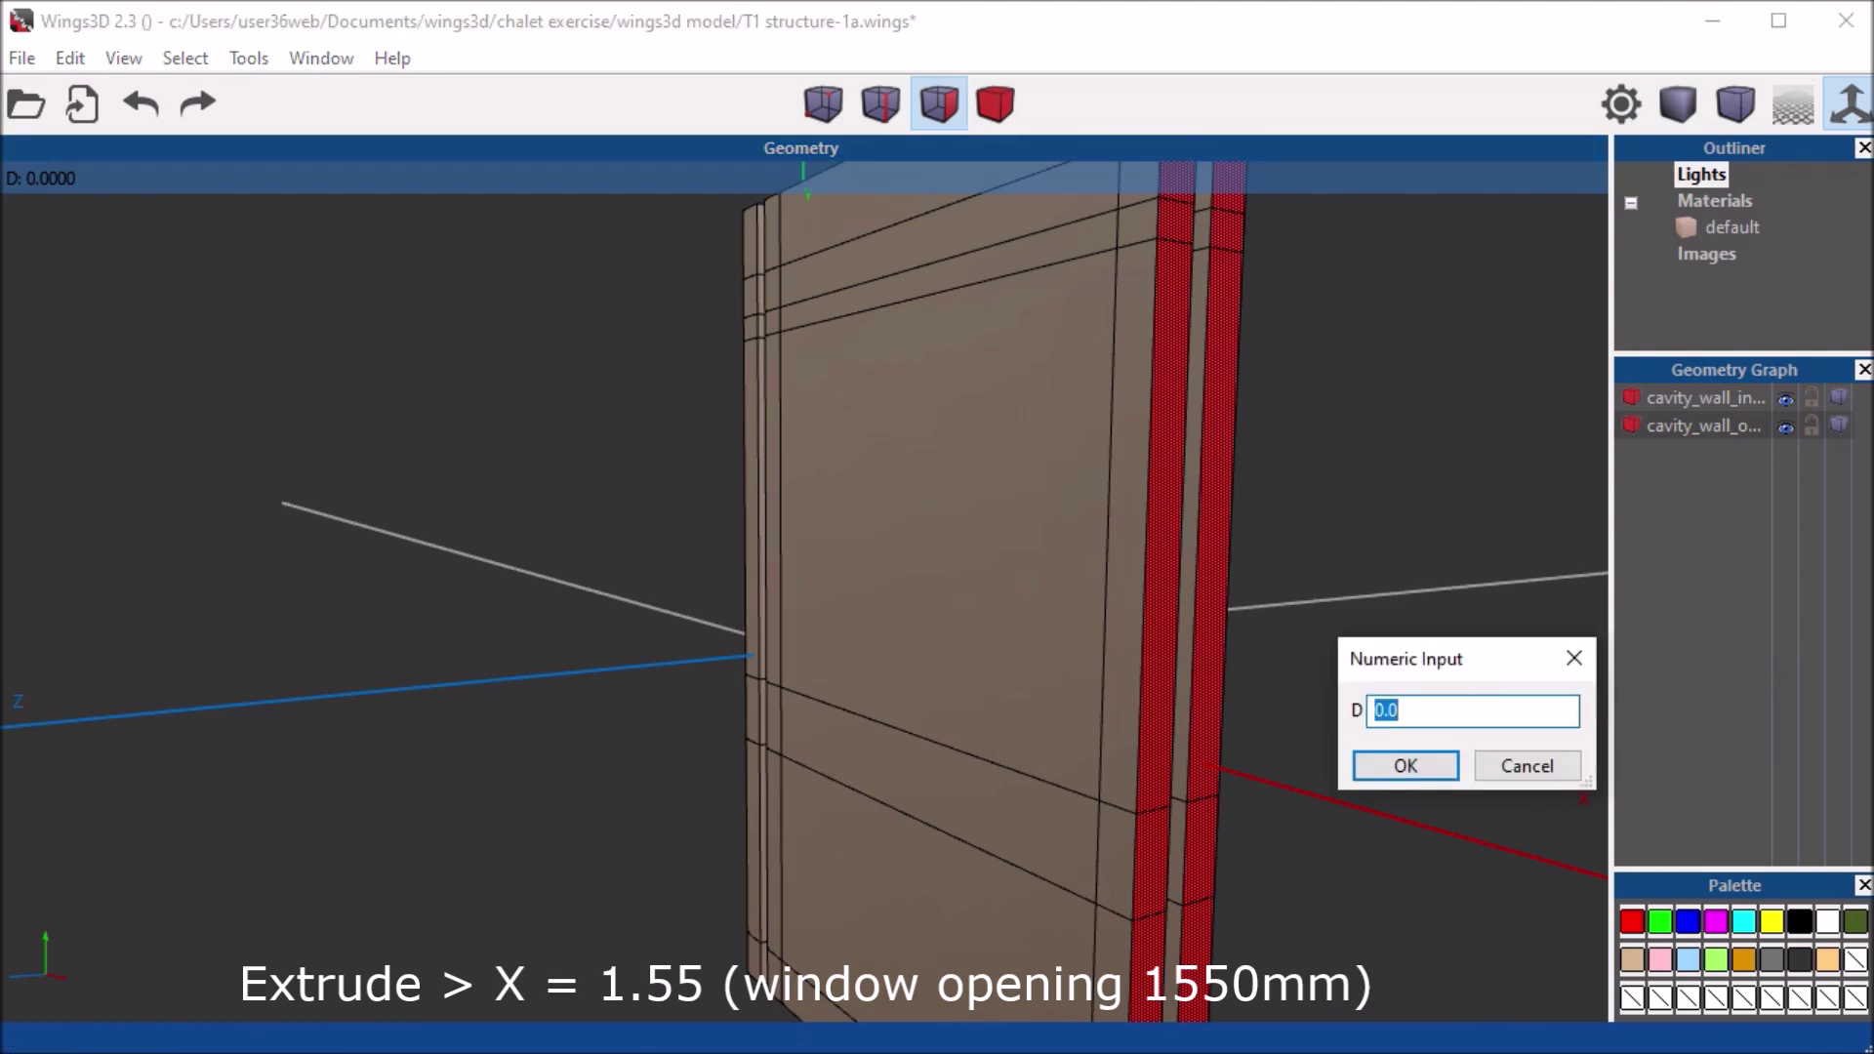
type("1.")
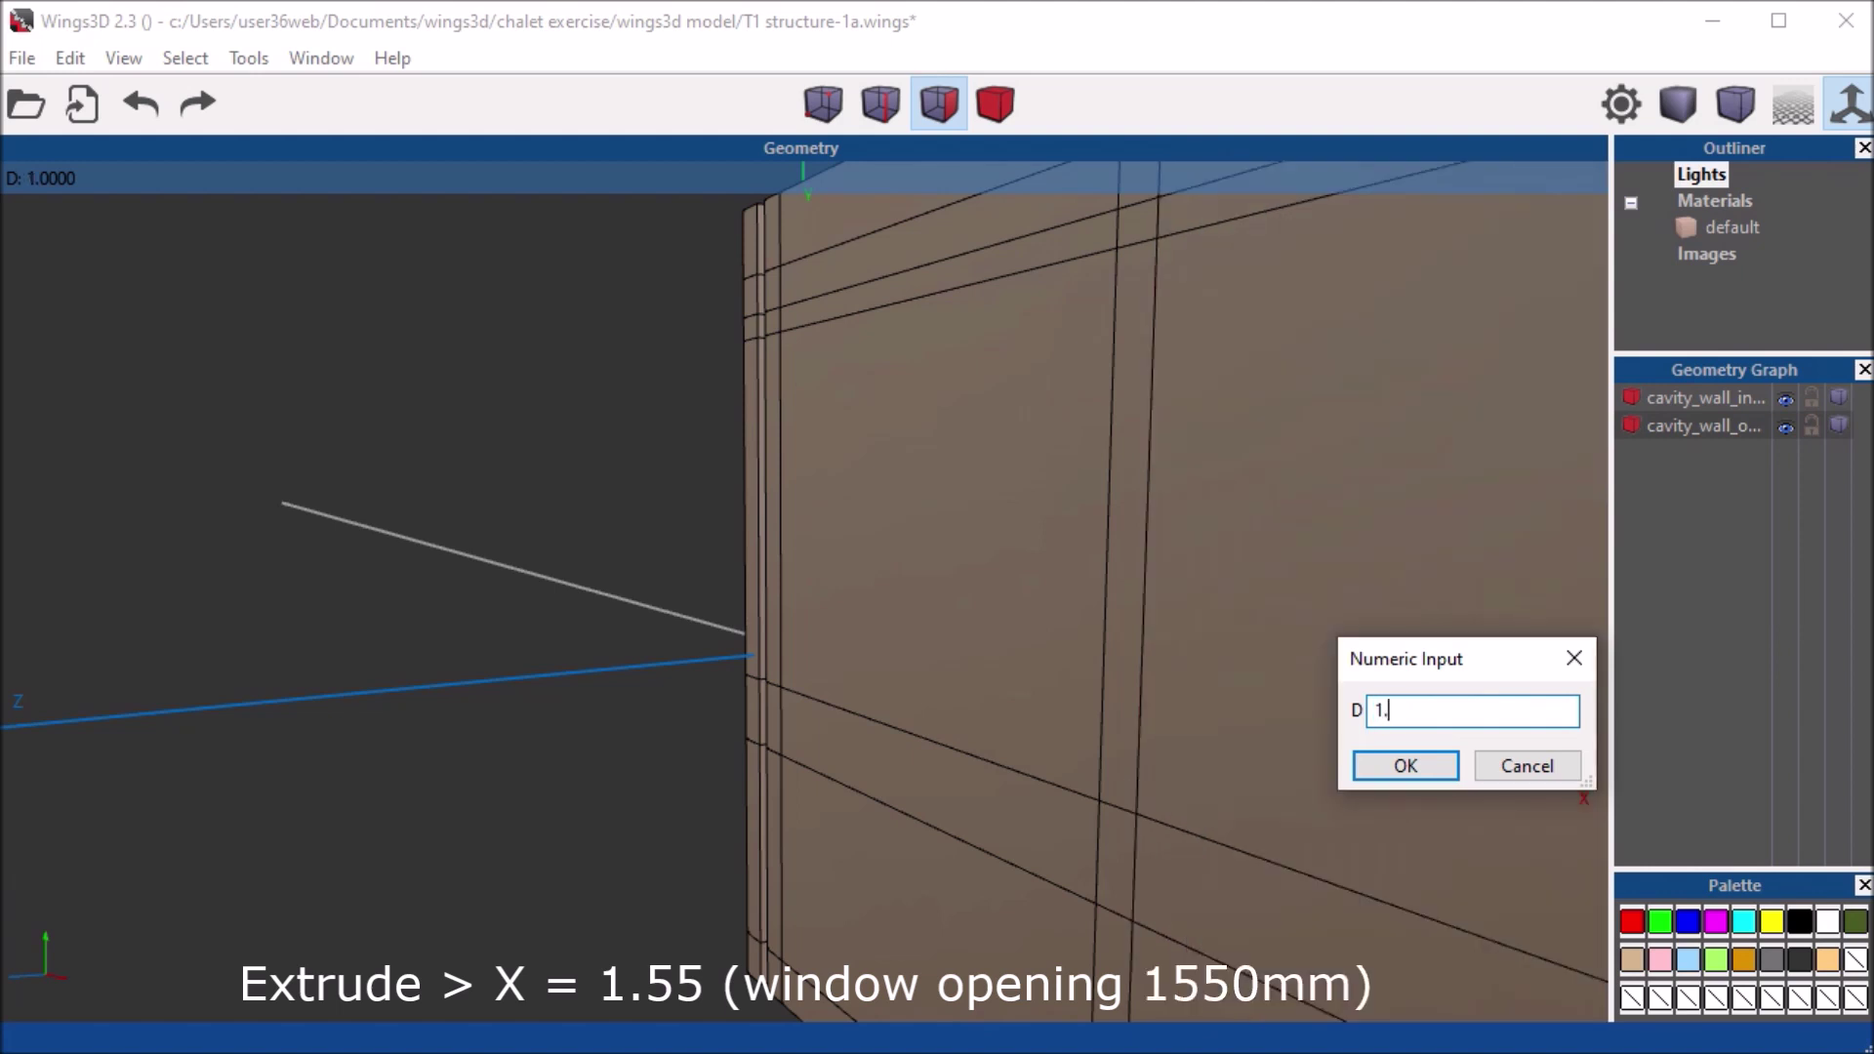
type("55")
key("Return")
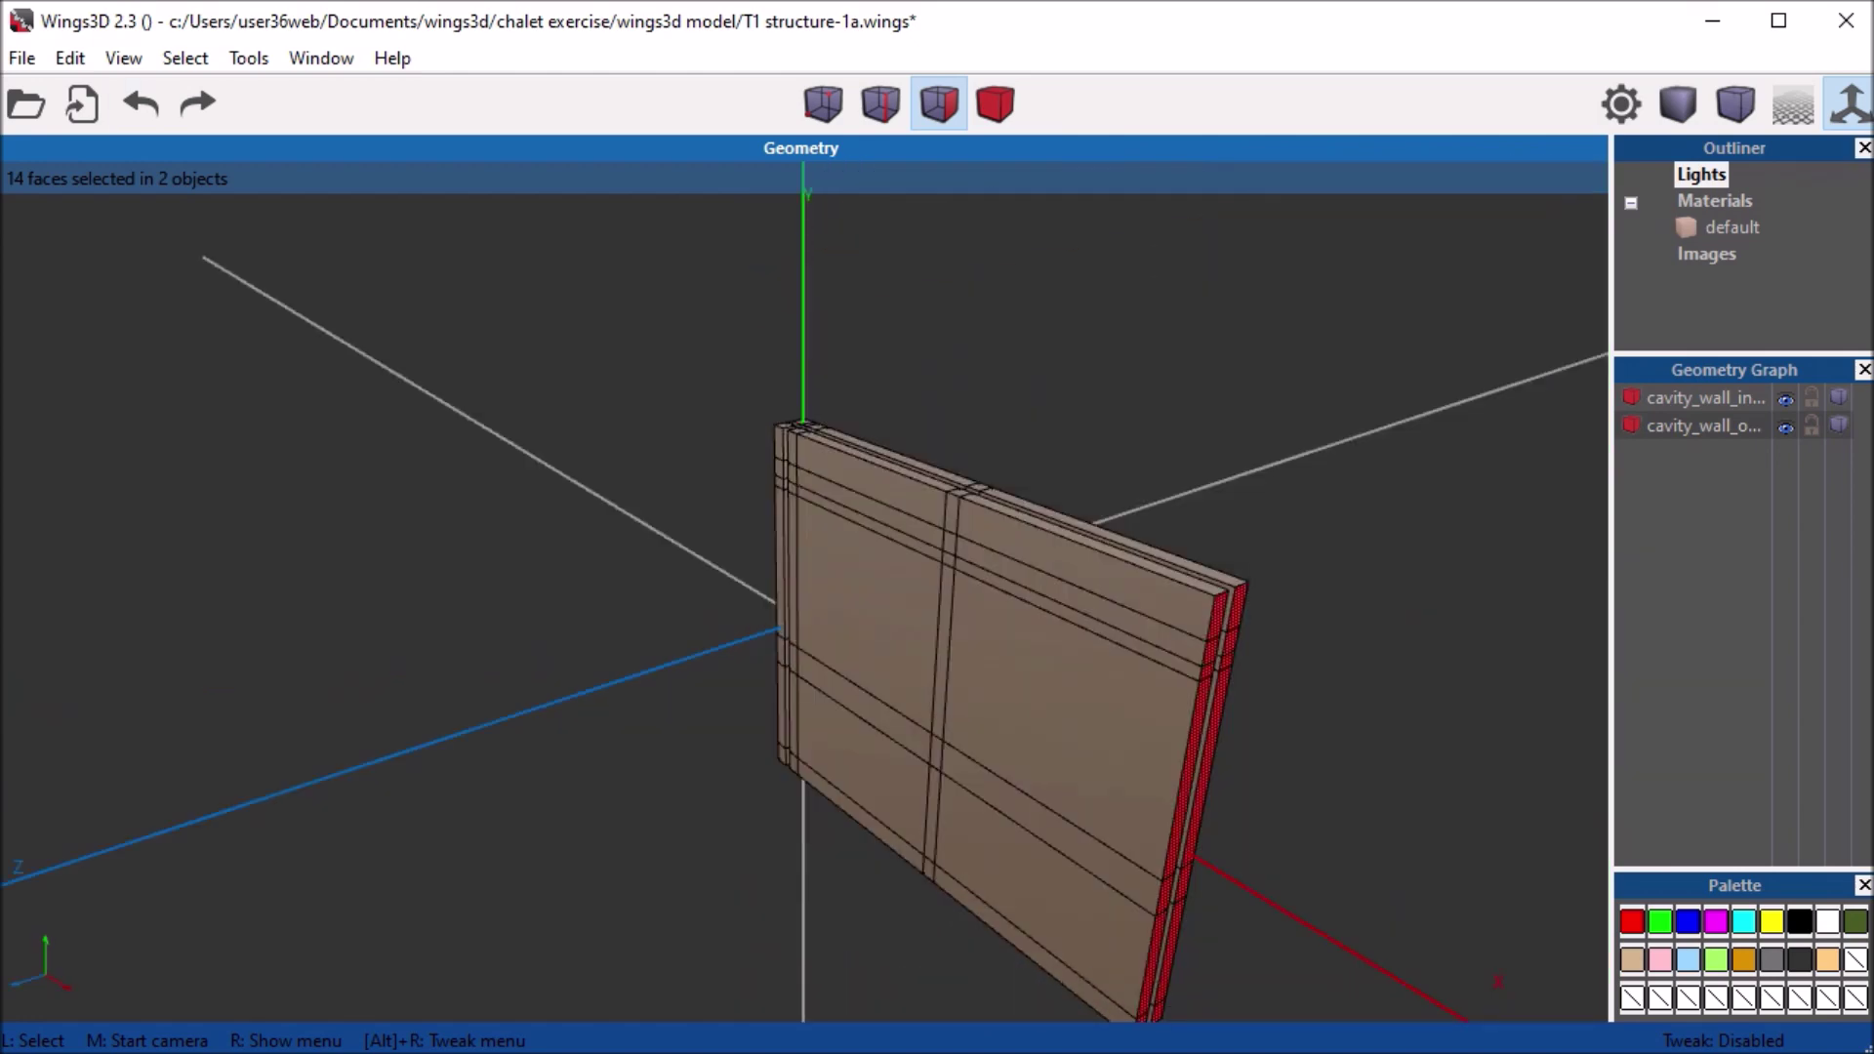
Extrude the end faces another 0.1 along X for the far-side cavity closure
right_click(405, 274)
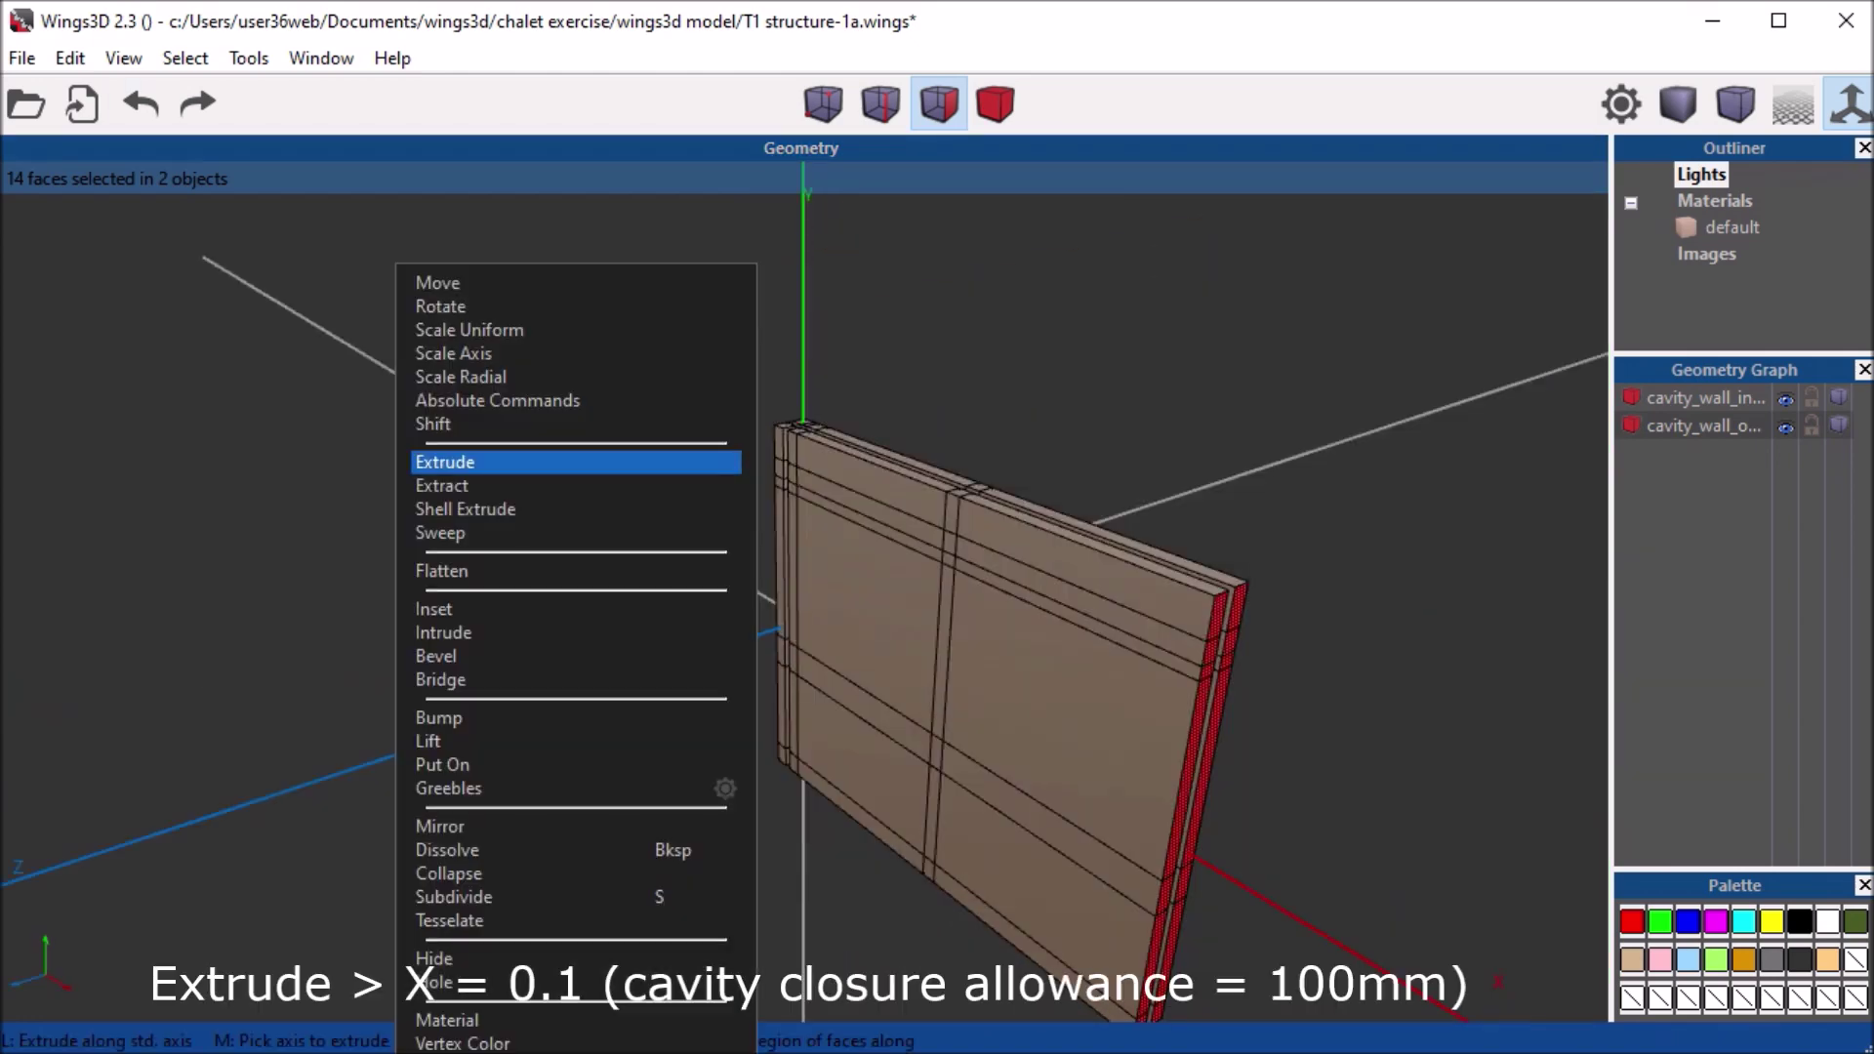
left_click(445, 461)
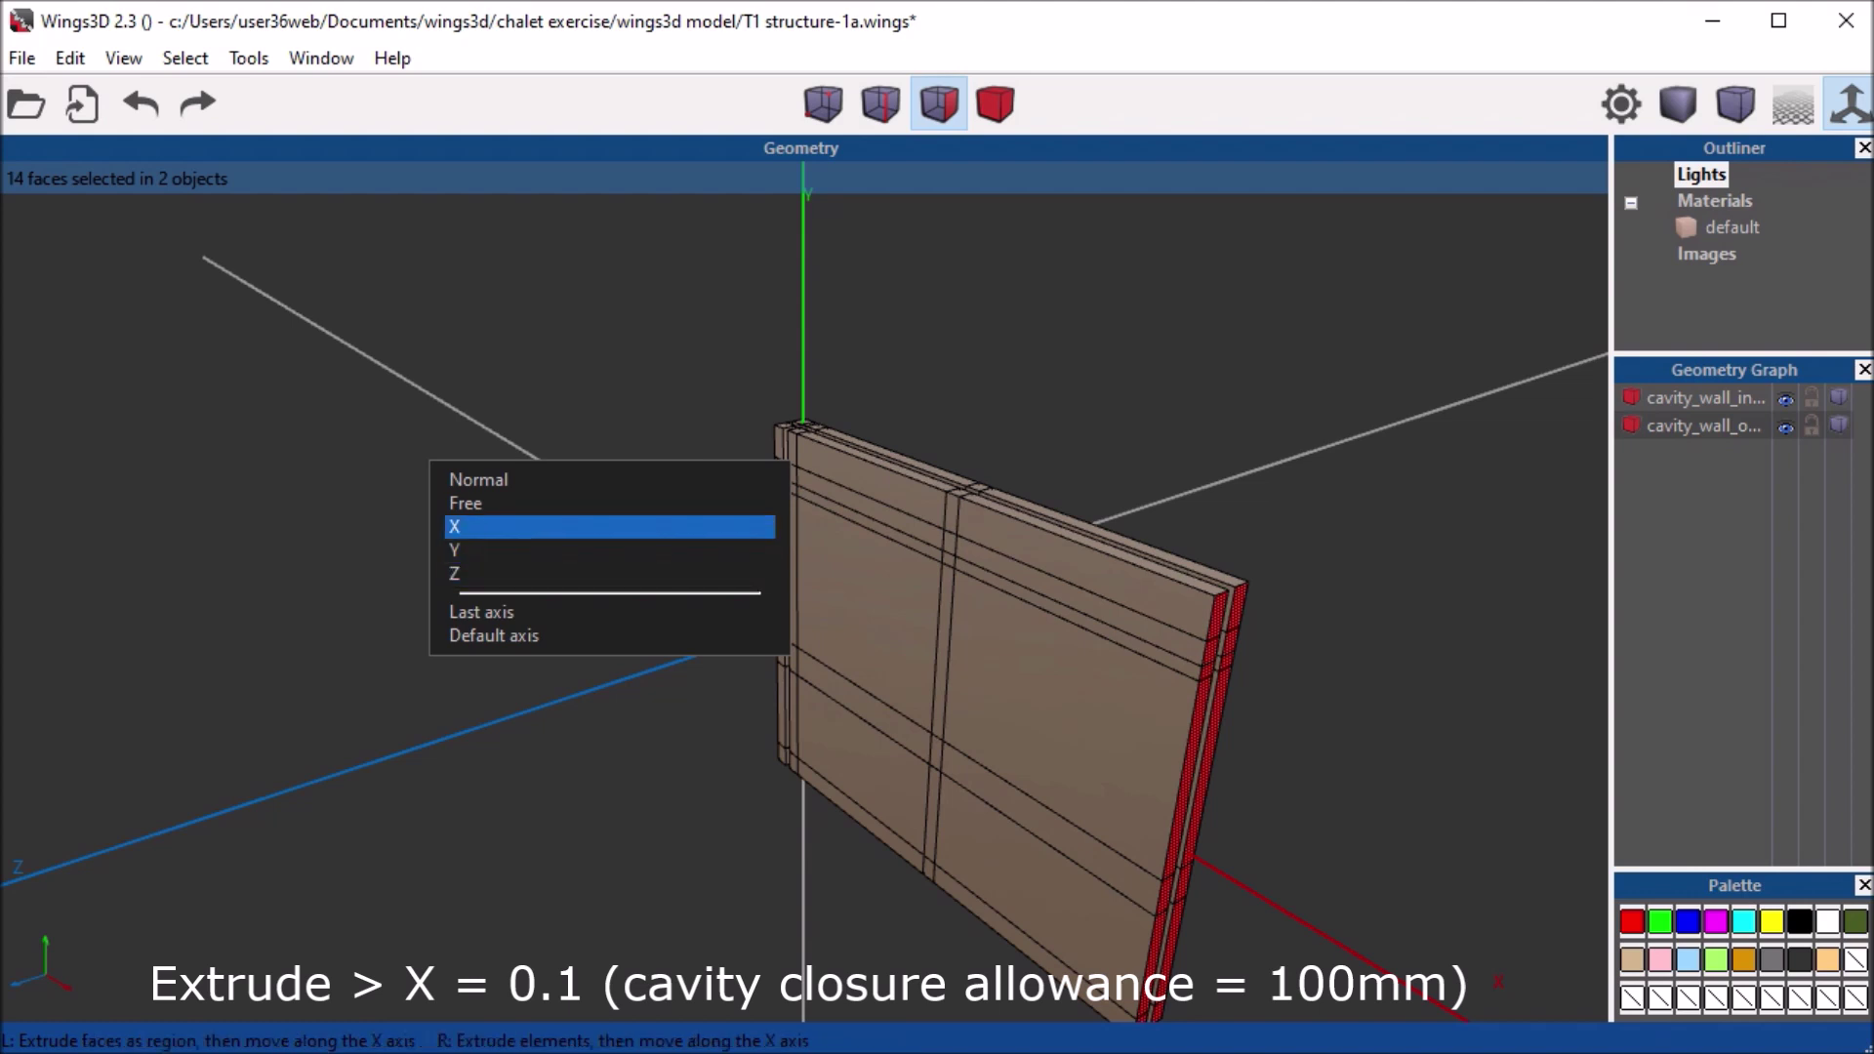
left_click(469, 526)
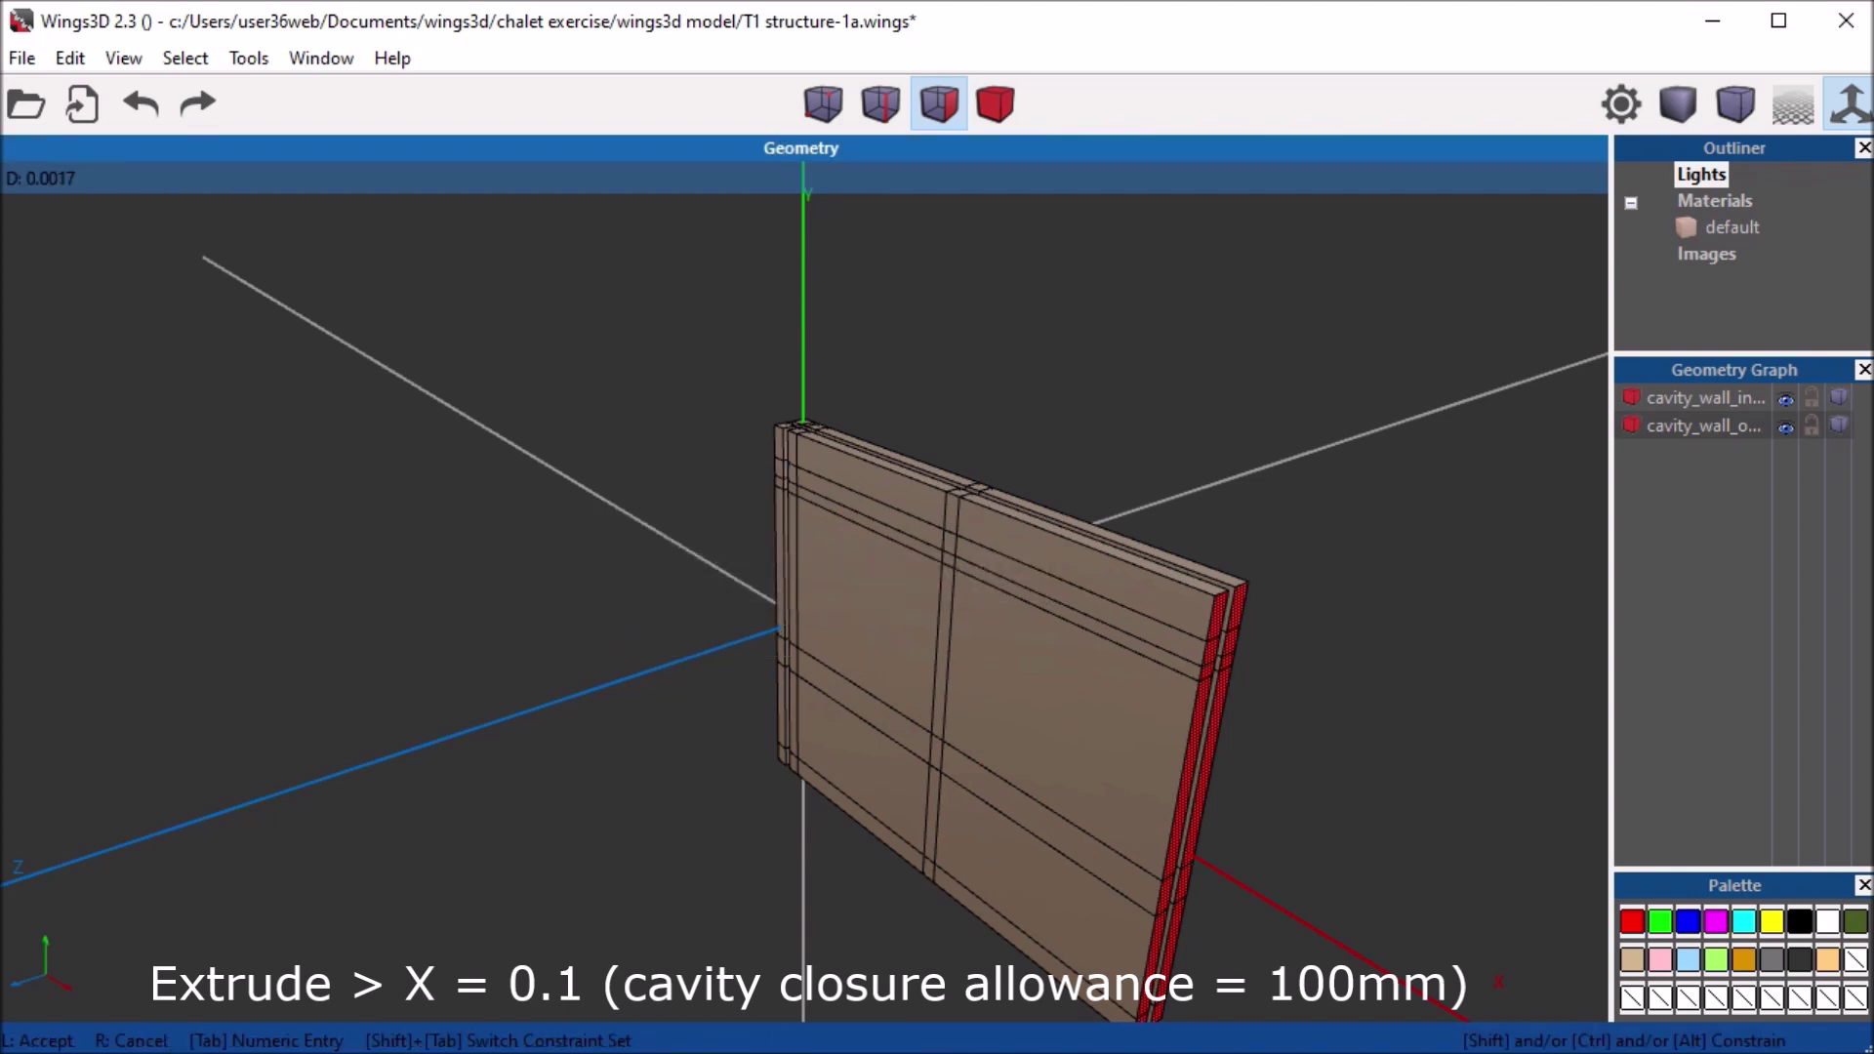
key("Tab")
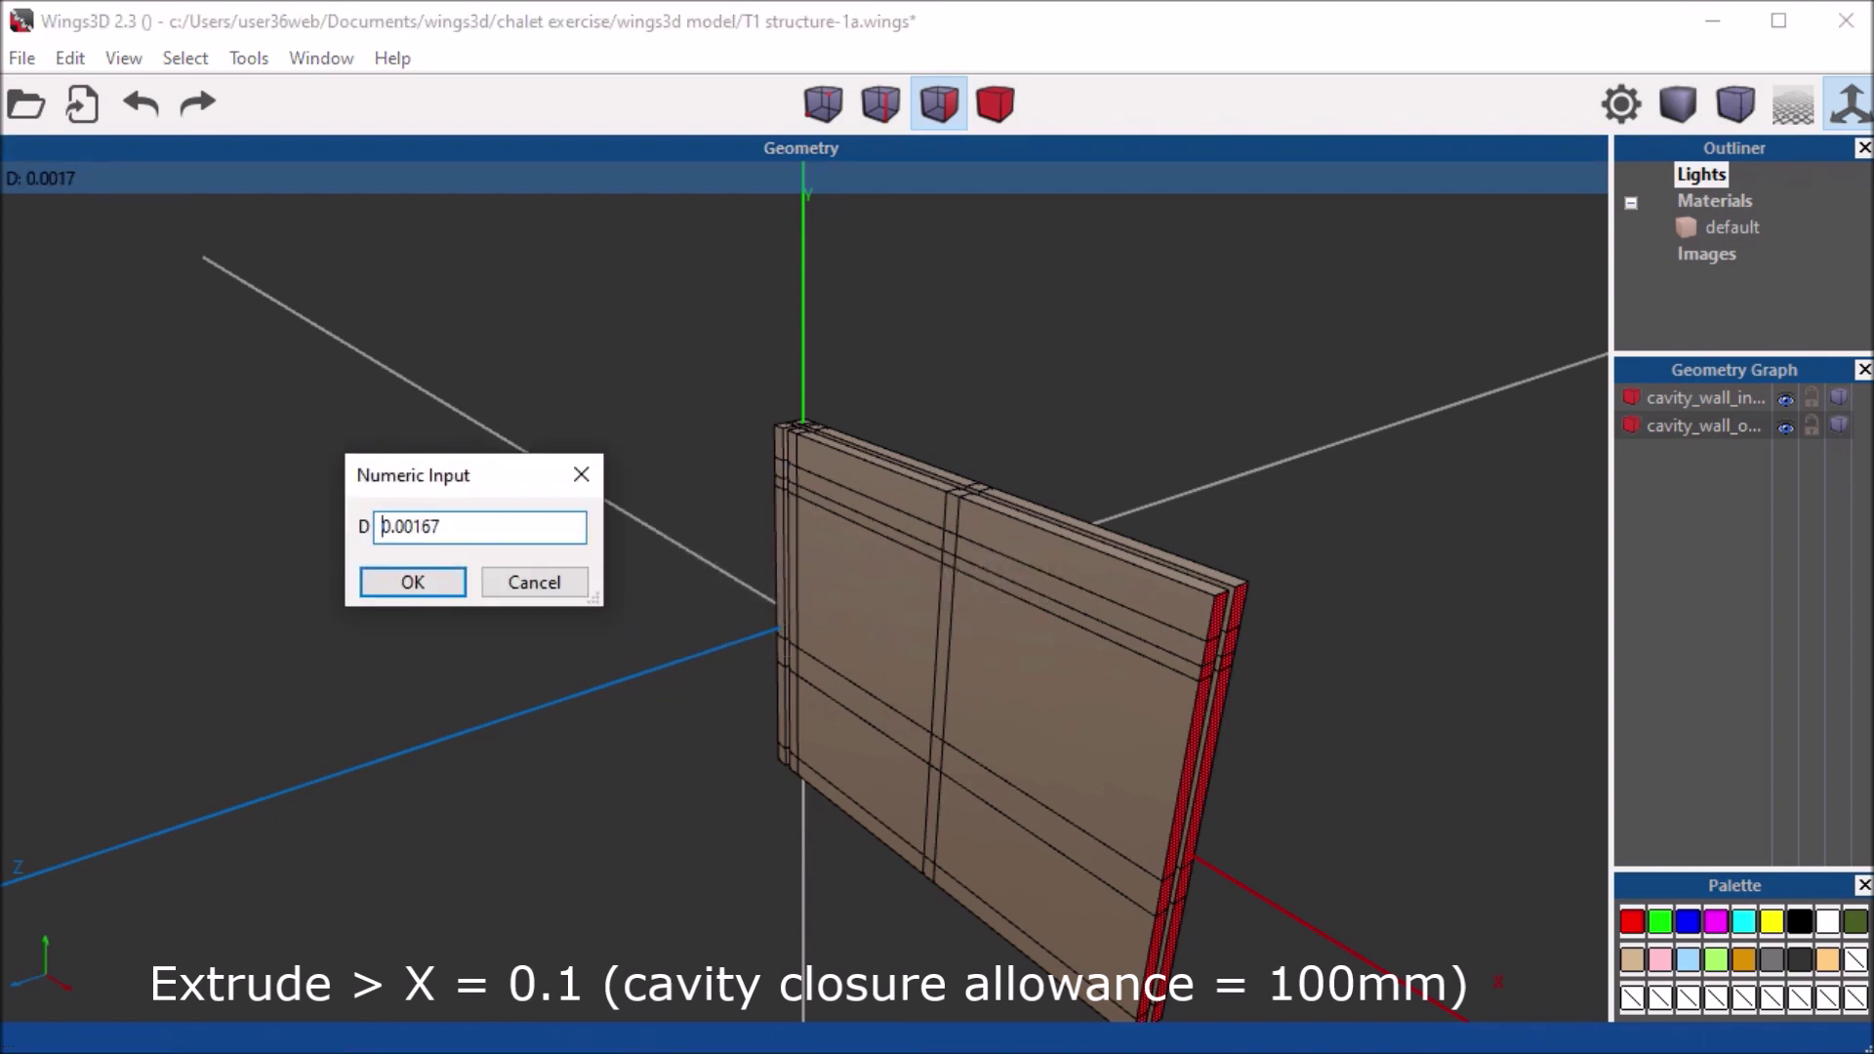
key("ctrl+a")
key("BackSpace")
type(".1")
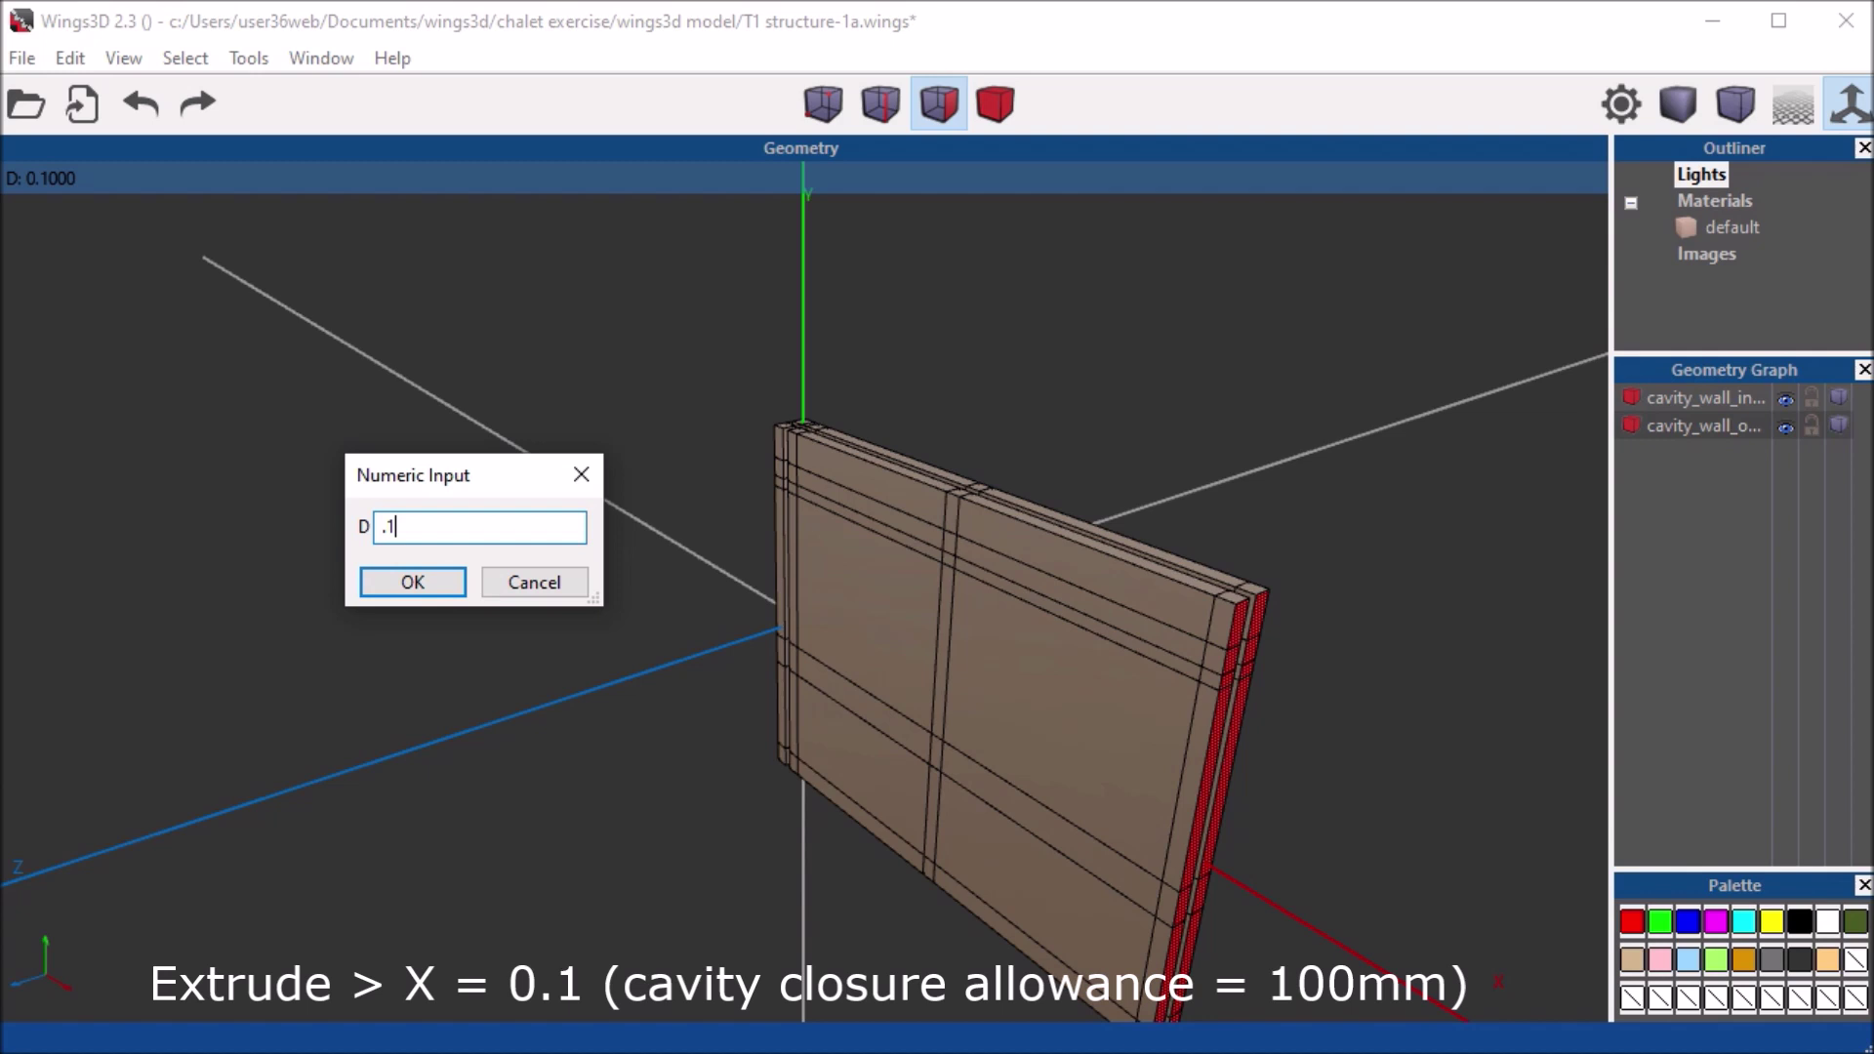
key("Return")
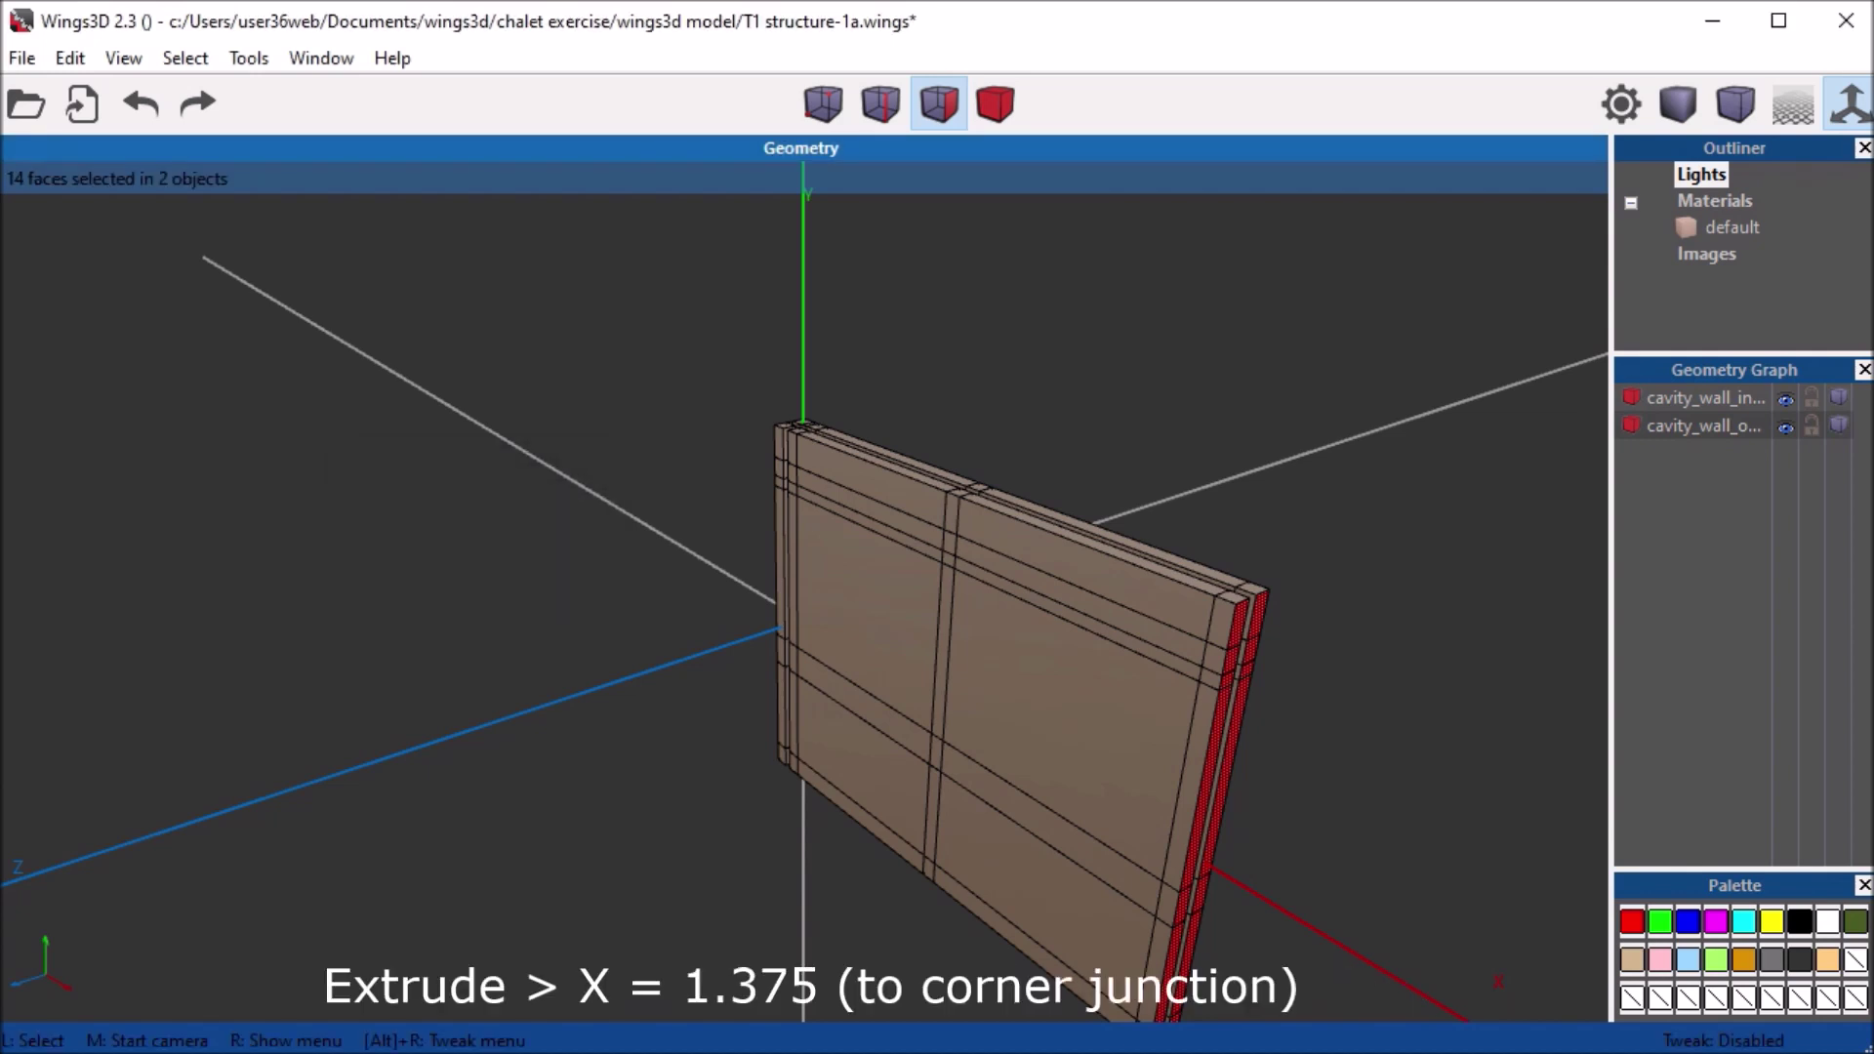
Extrude both leaves' 14 end faces 1.375 along X to the corner junction
right_click(488, 264)
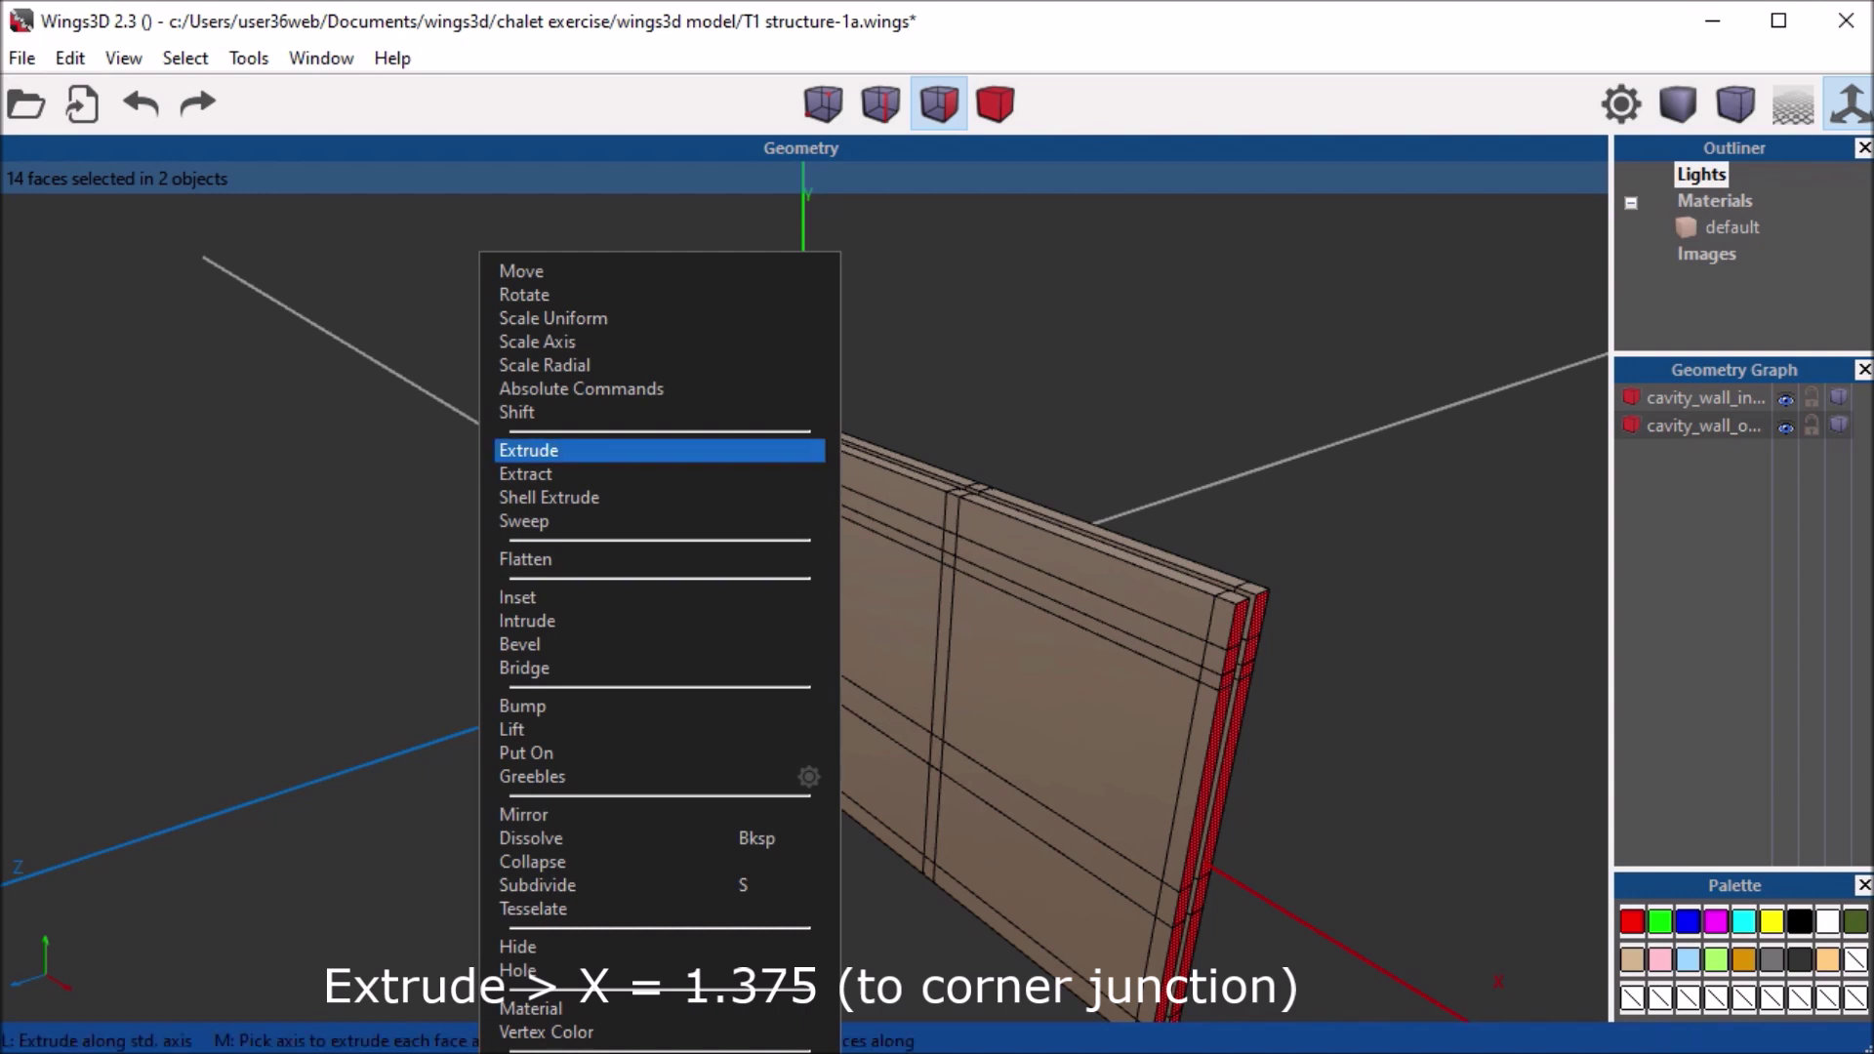
left_click(532, 450)
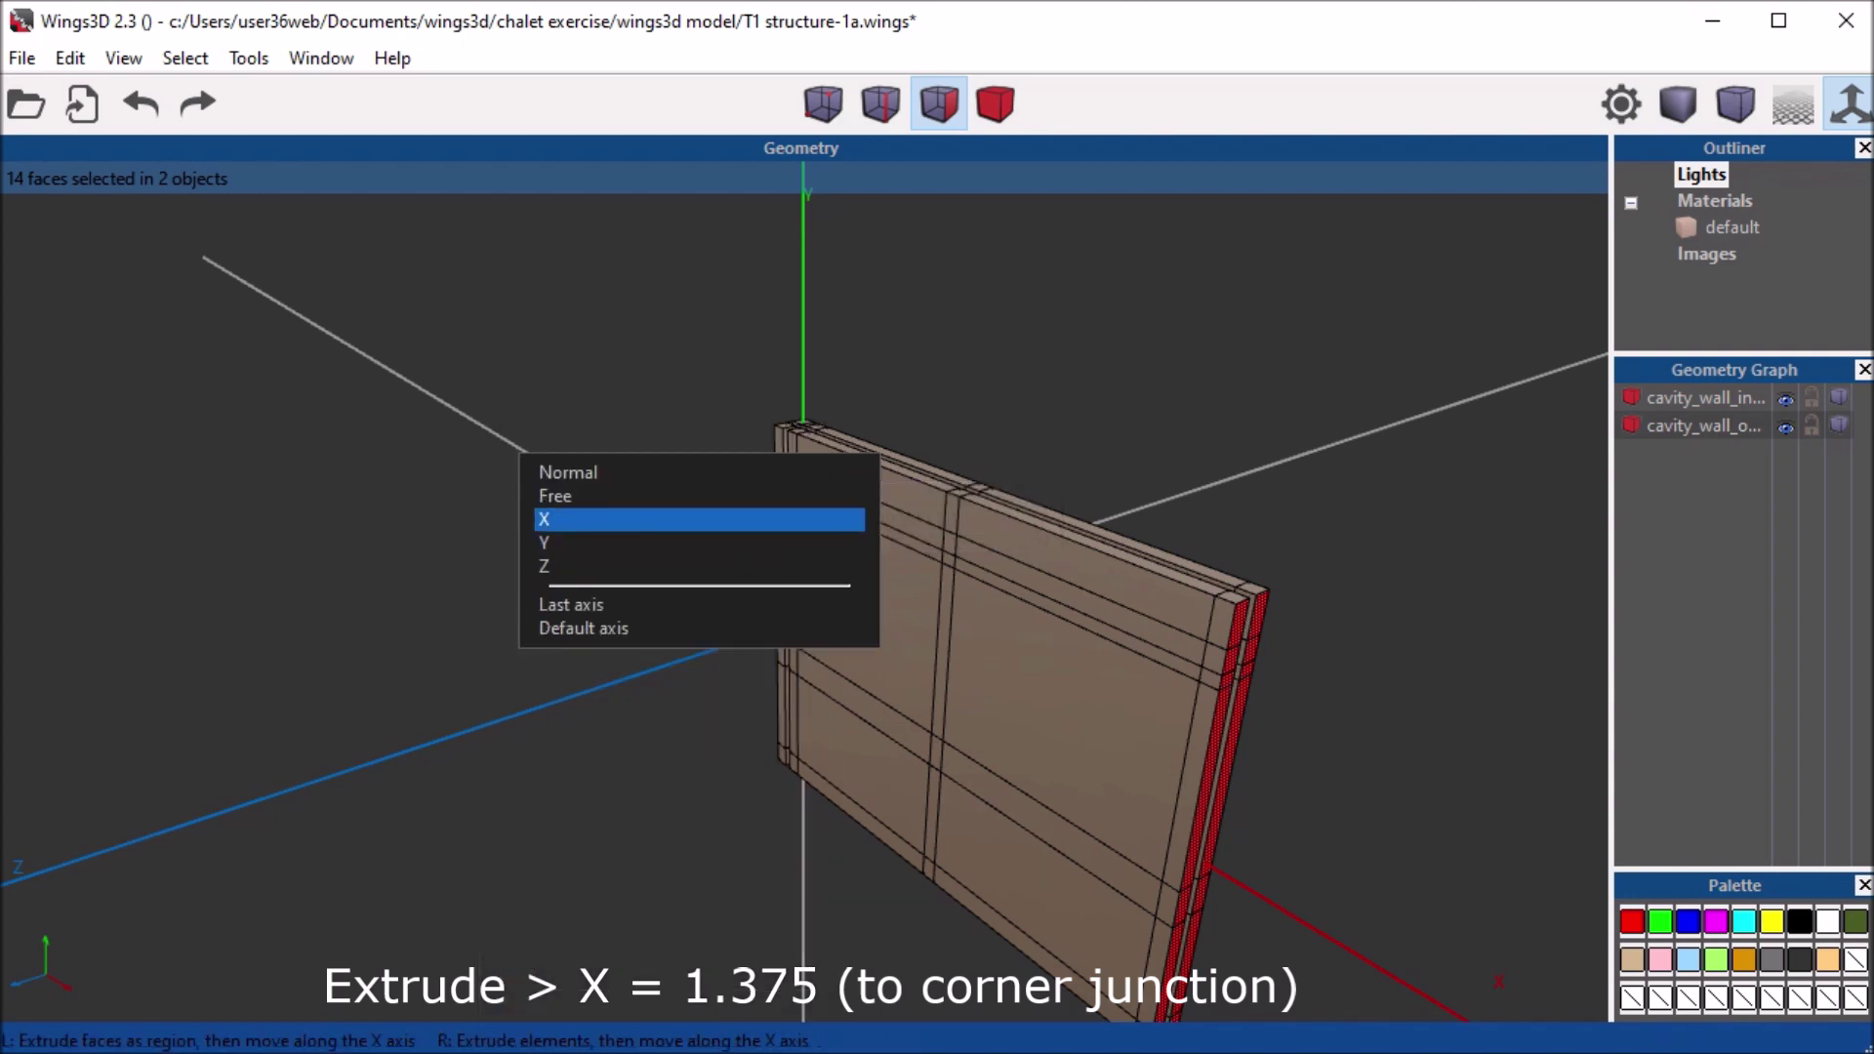
left_click(551, 520)
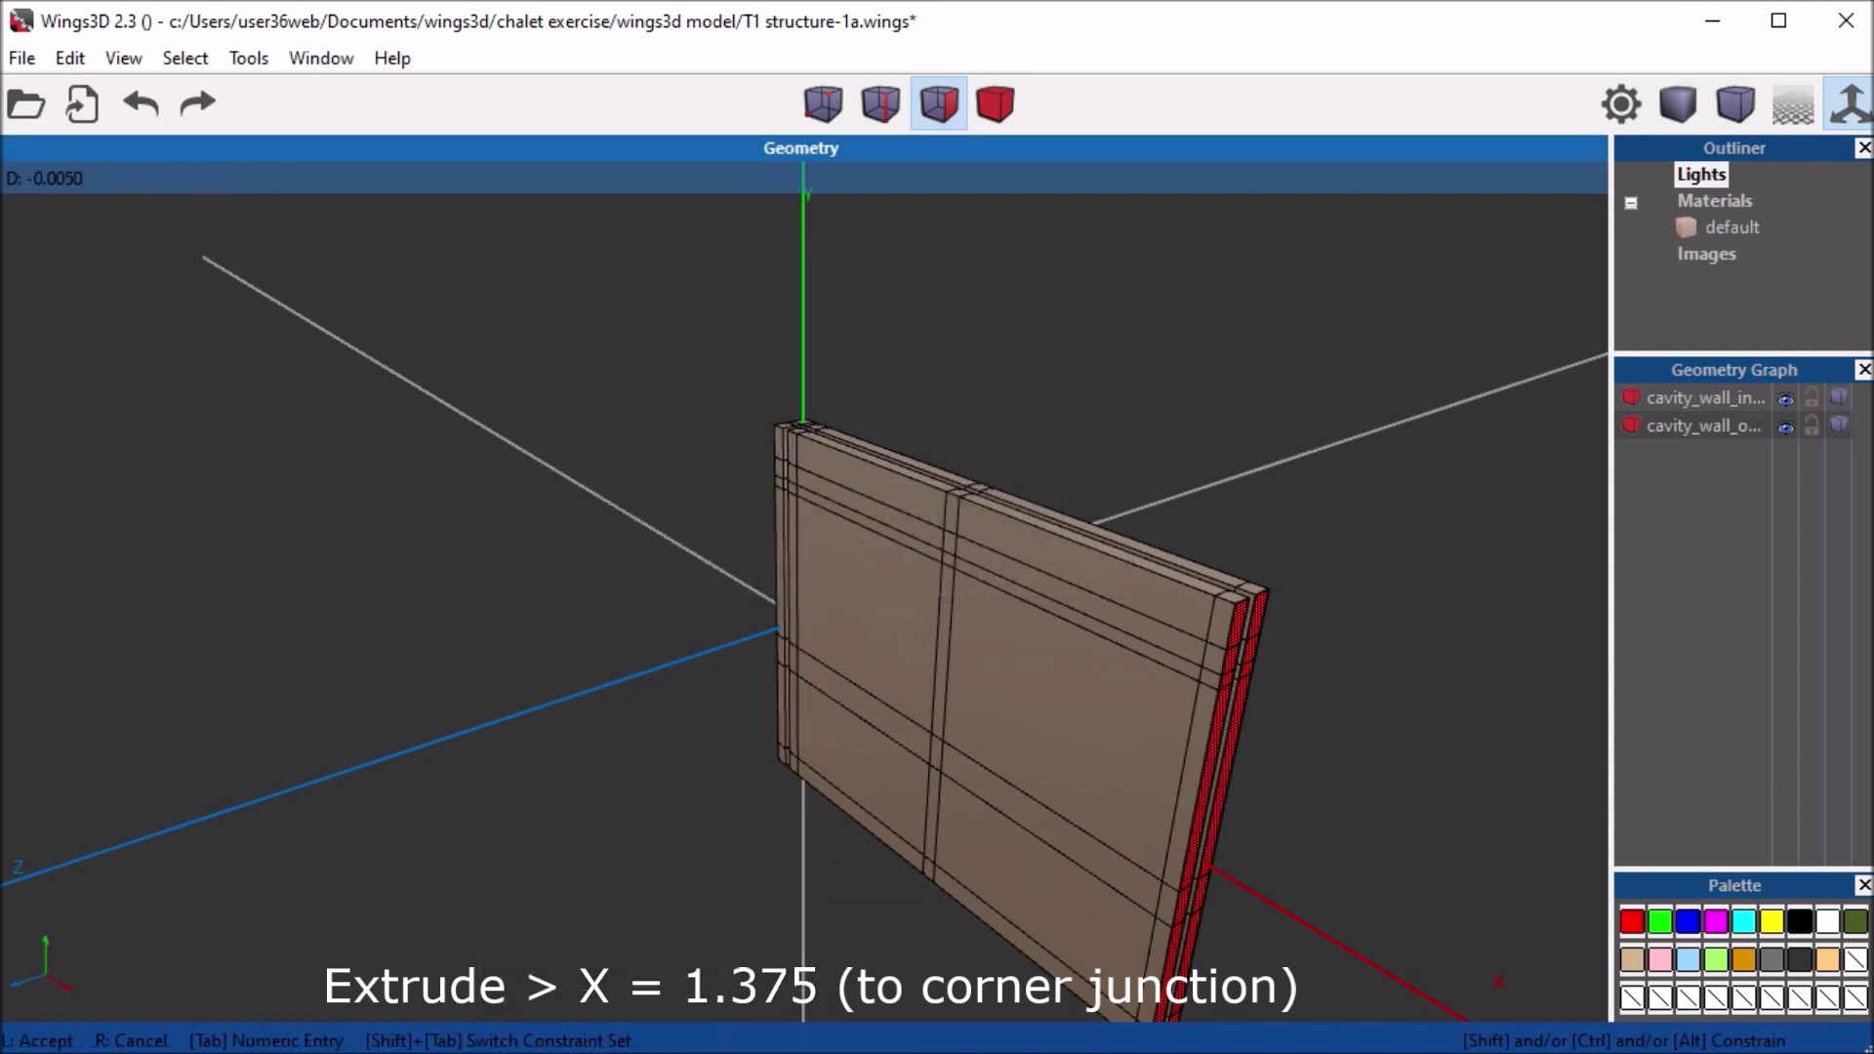
key("Tab")
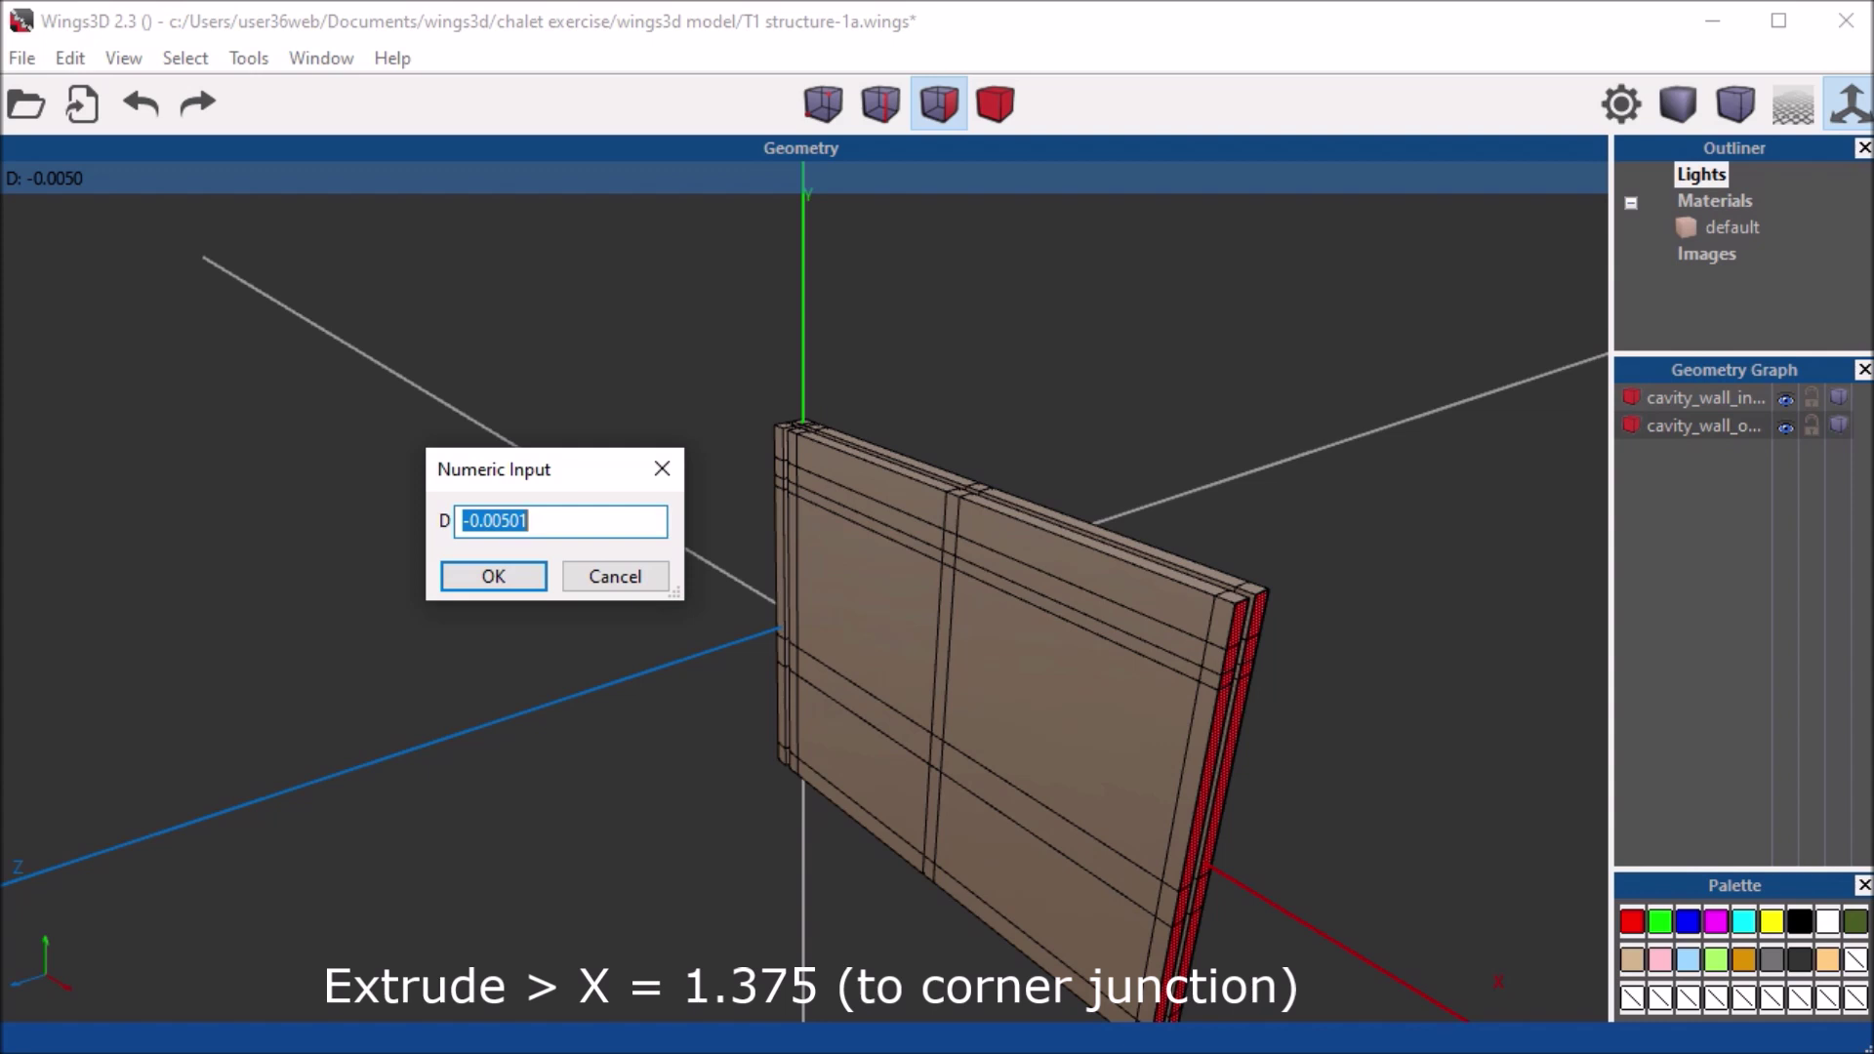
type("1.")
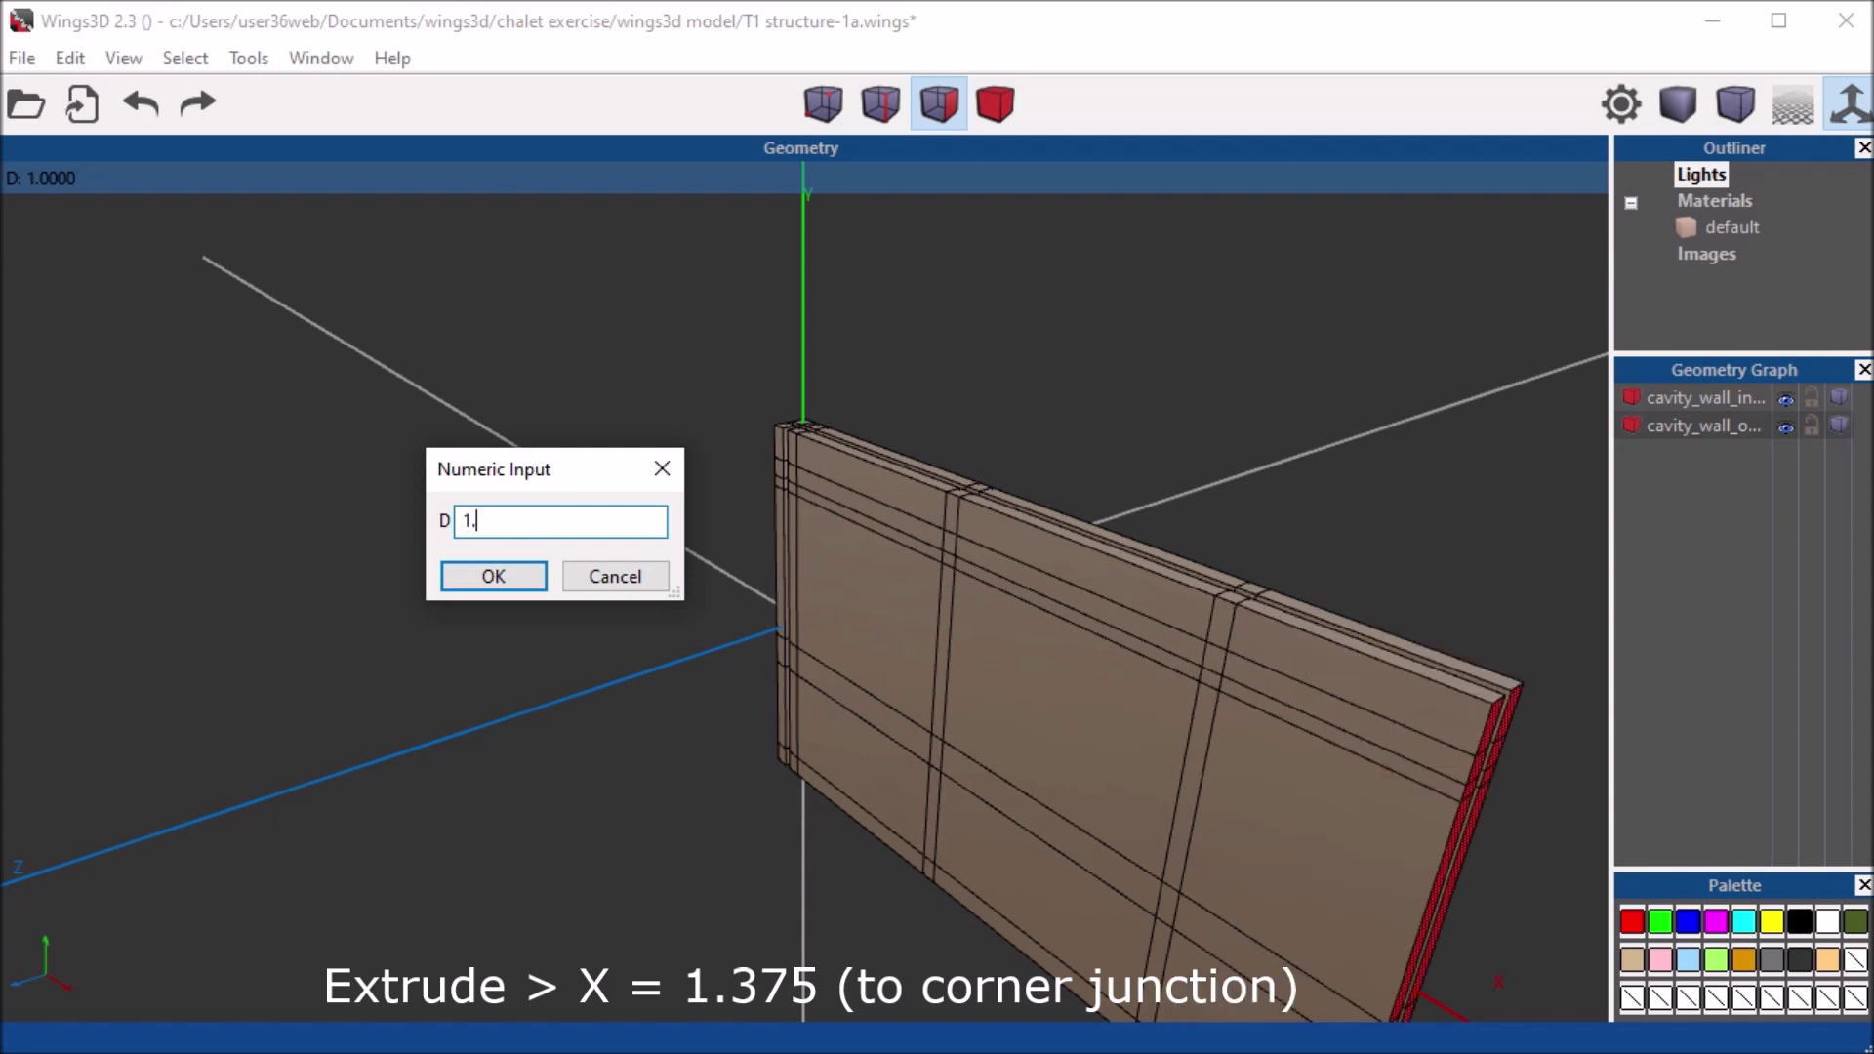
type("37")
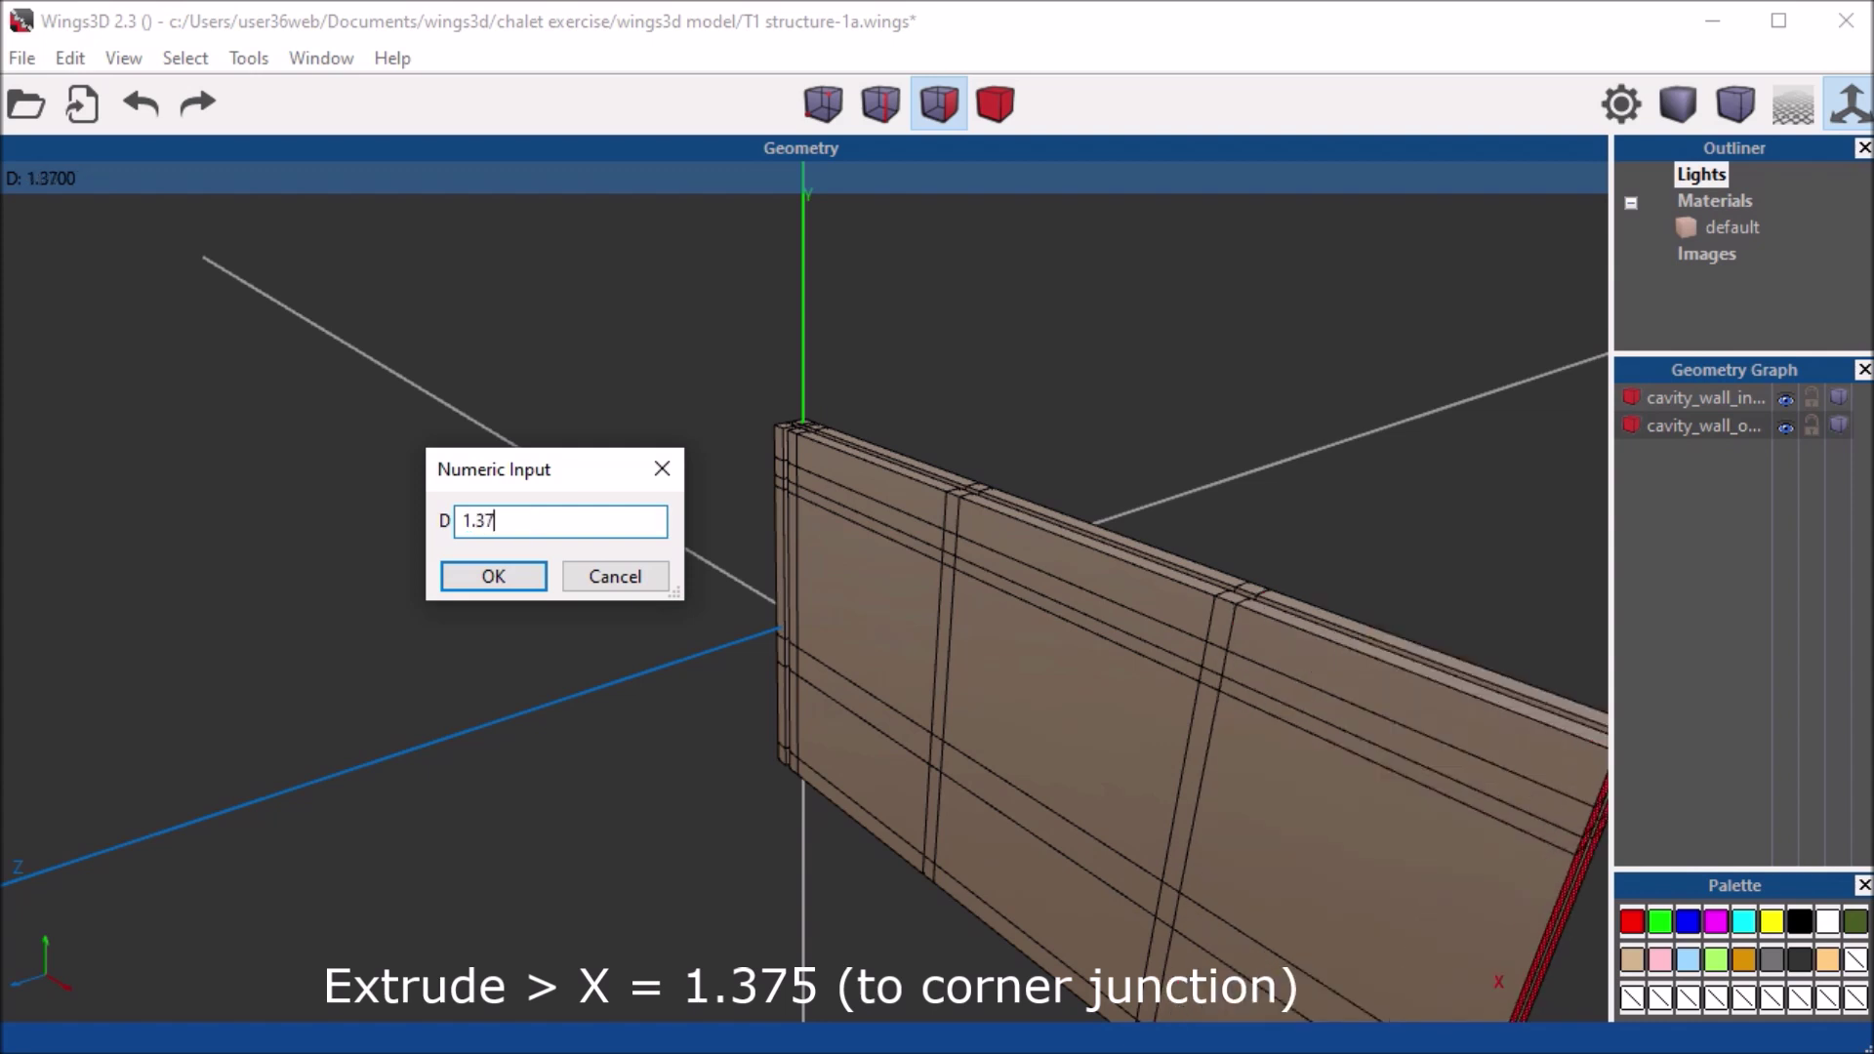
type("5")
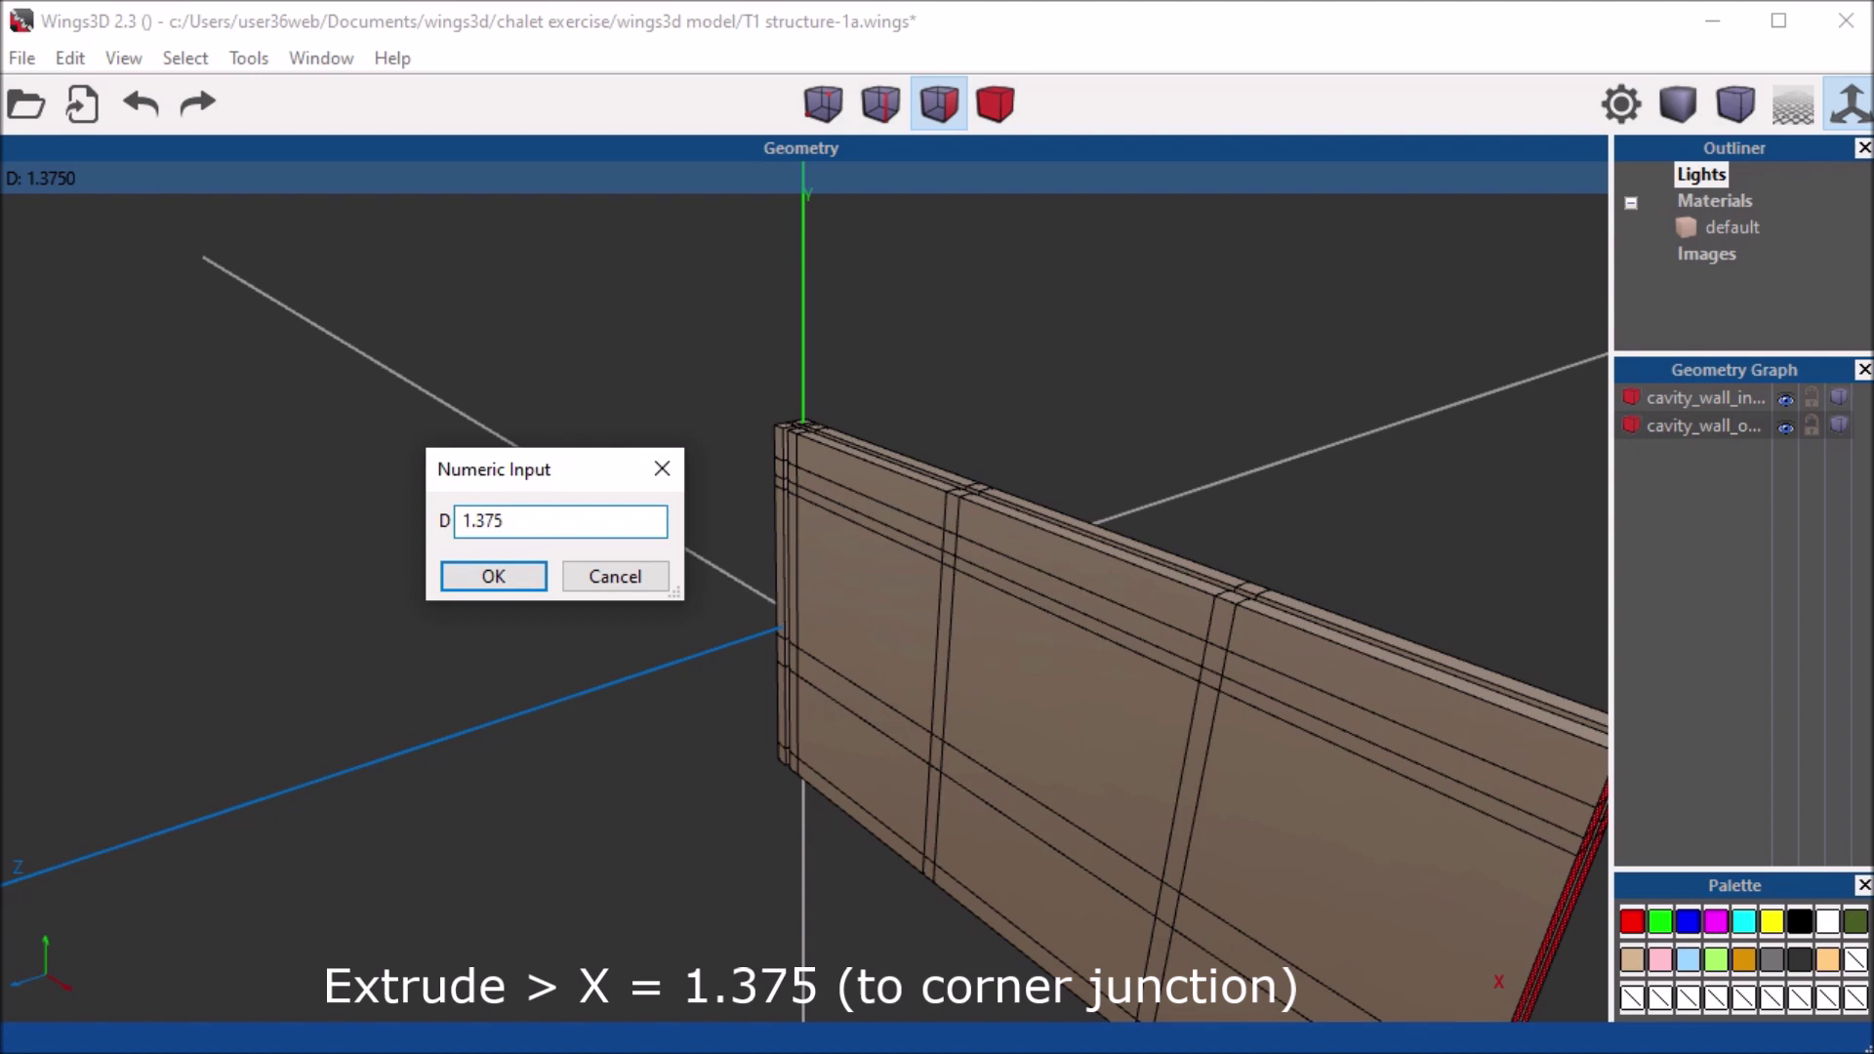
key("Return")
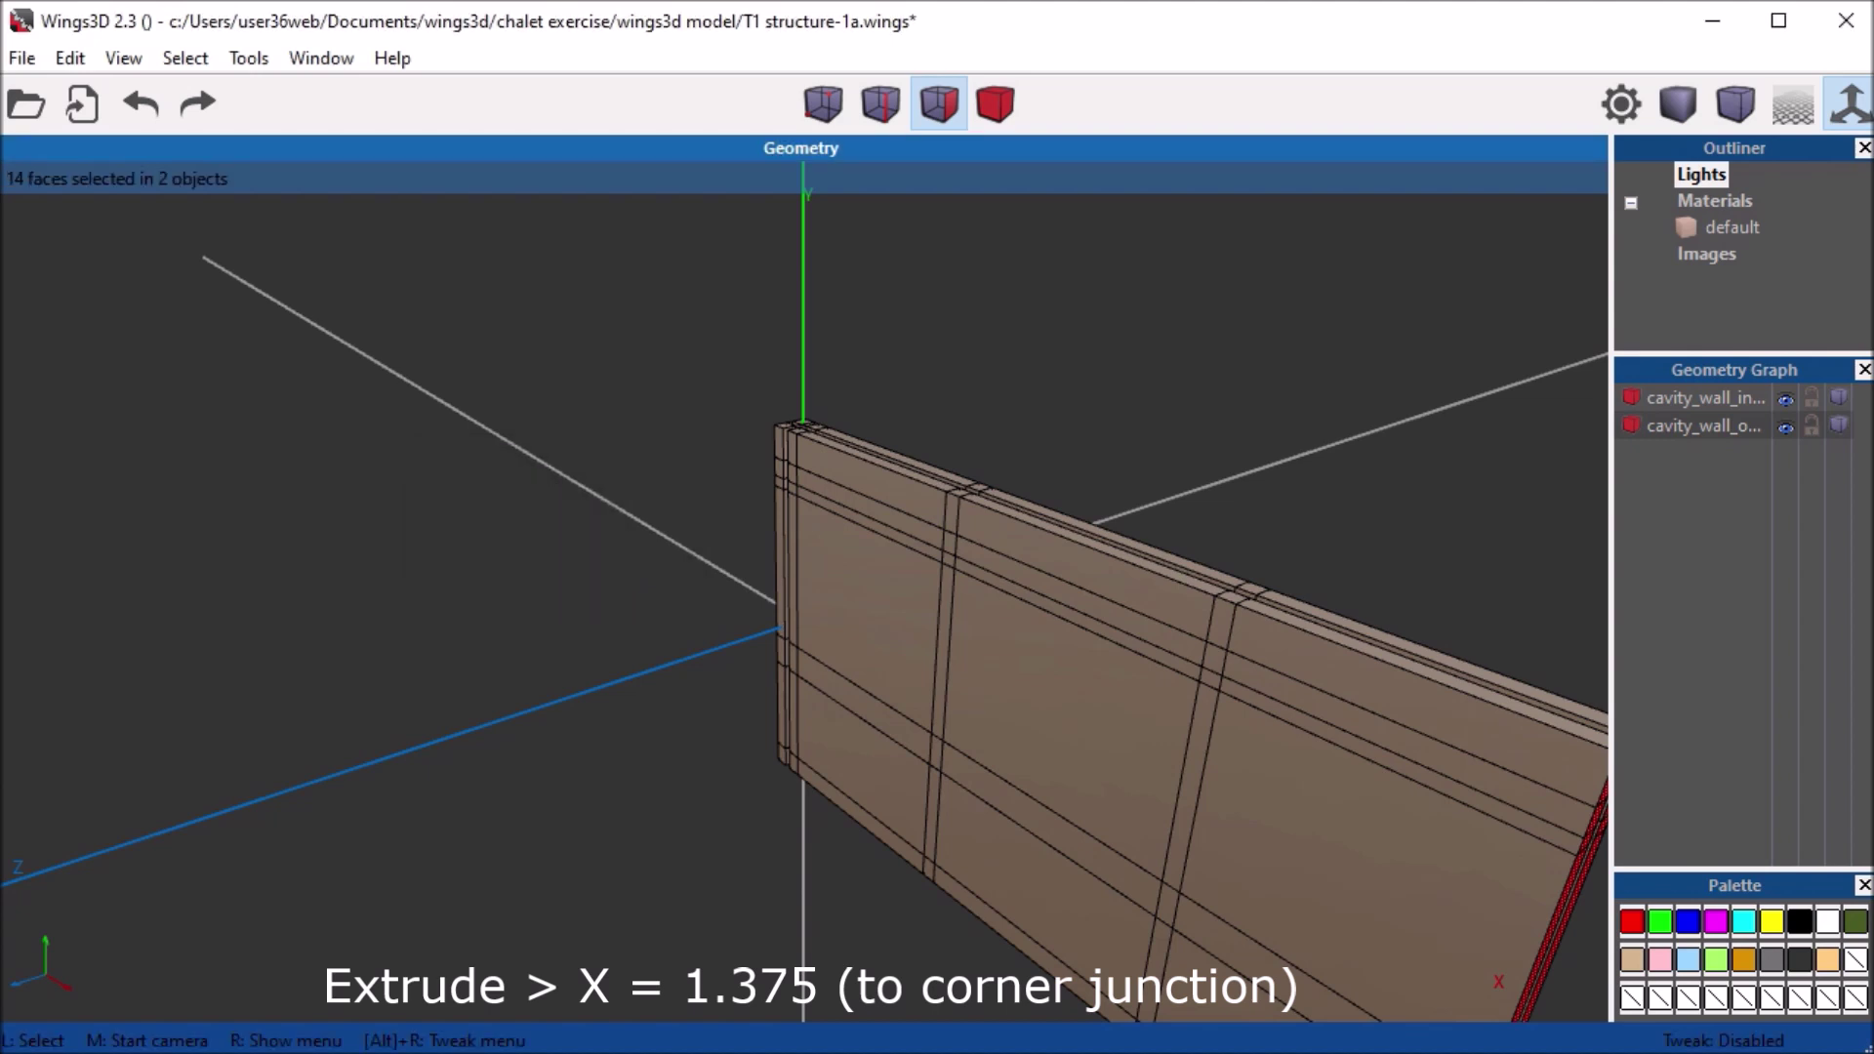
scroll(806, 635, "down", 3)
scroll(806, 635, "down", 2)
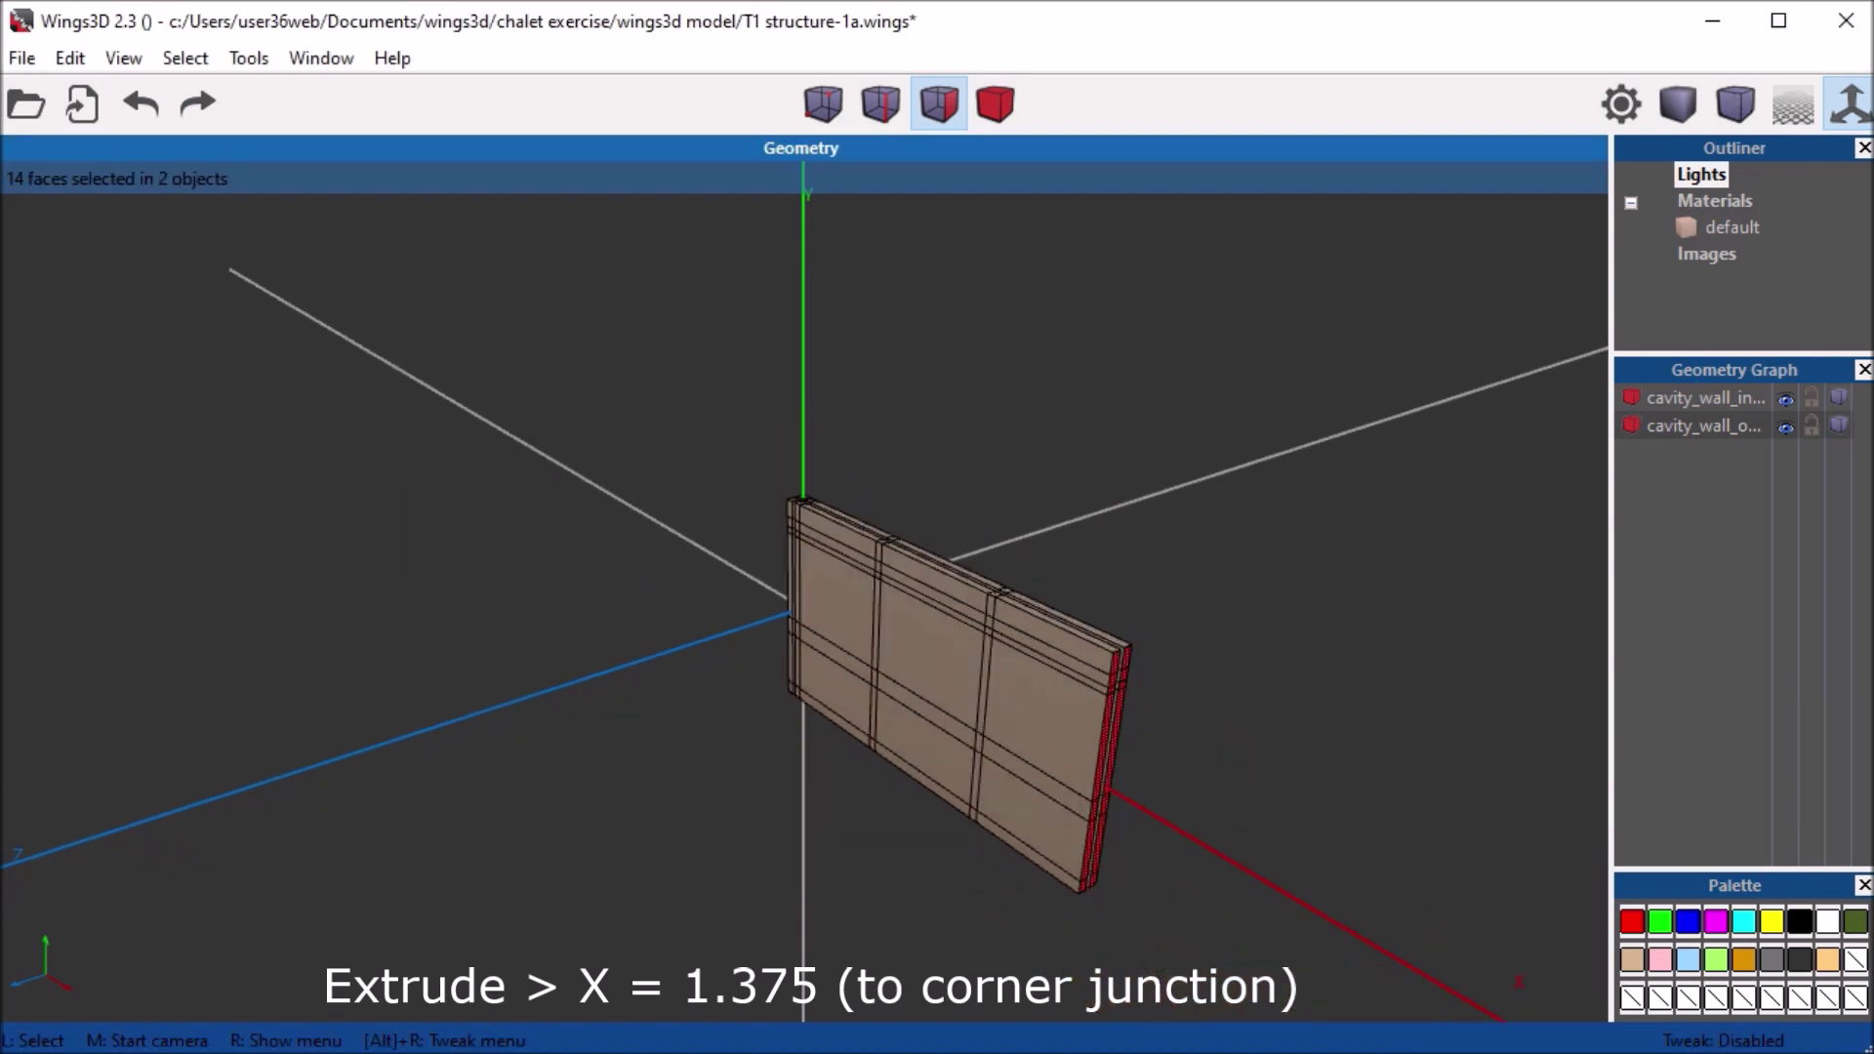
middle_click(806, 634)
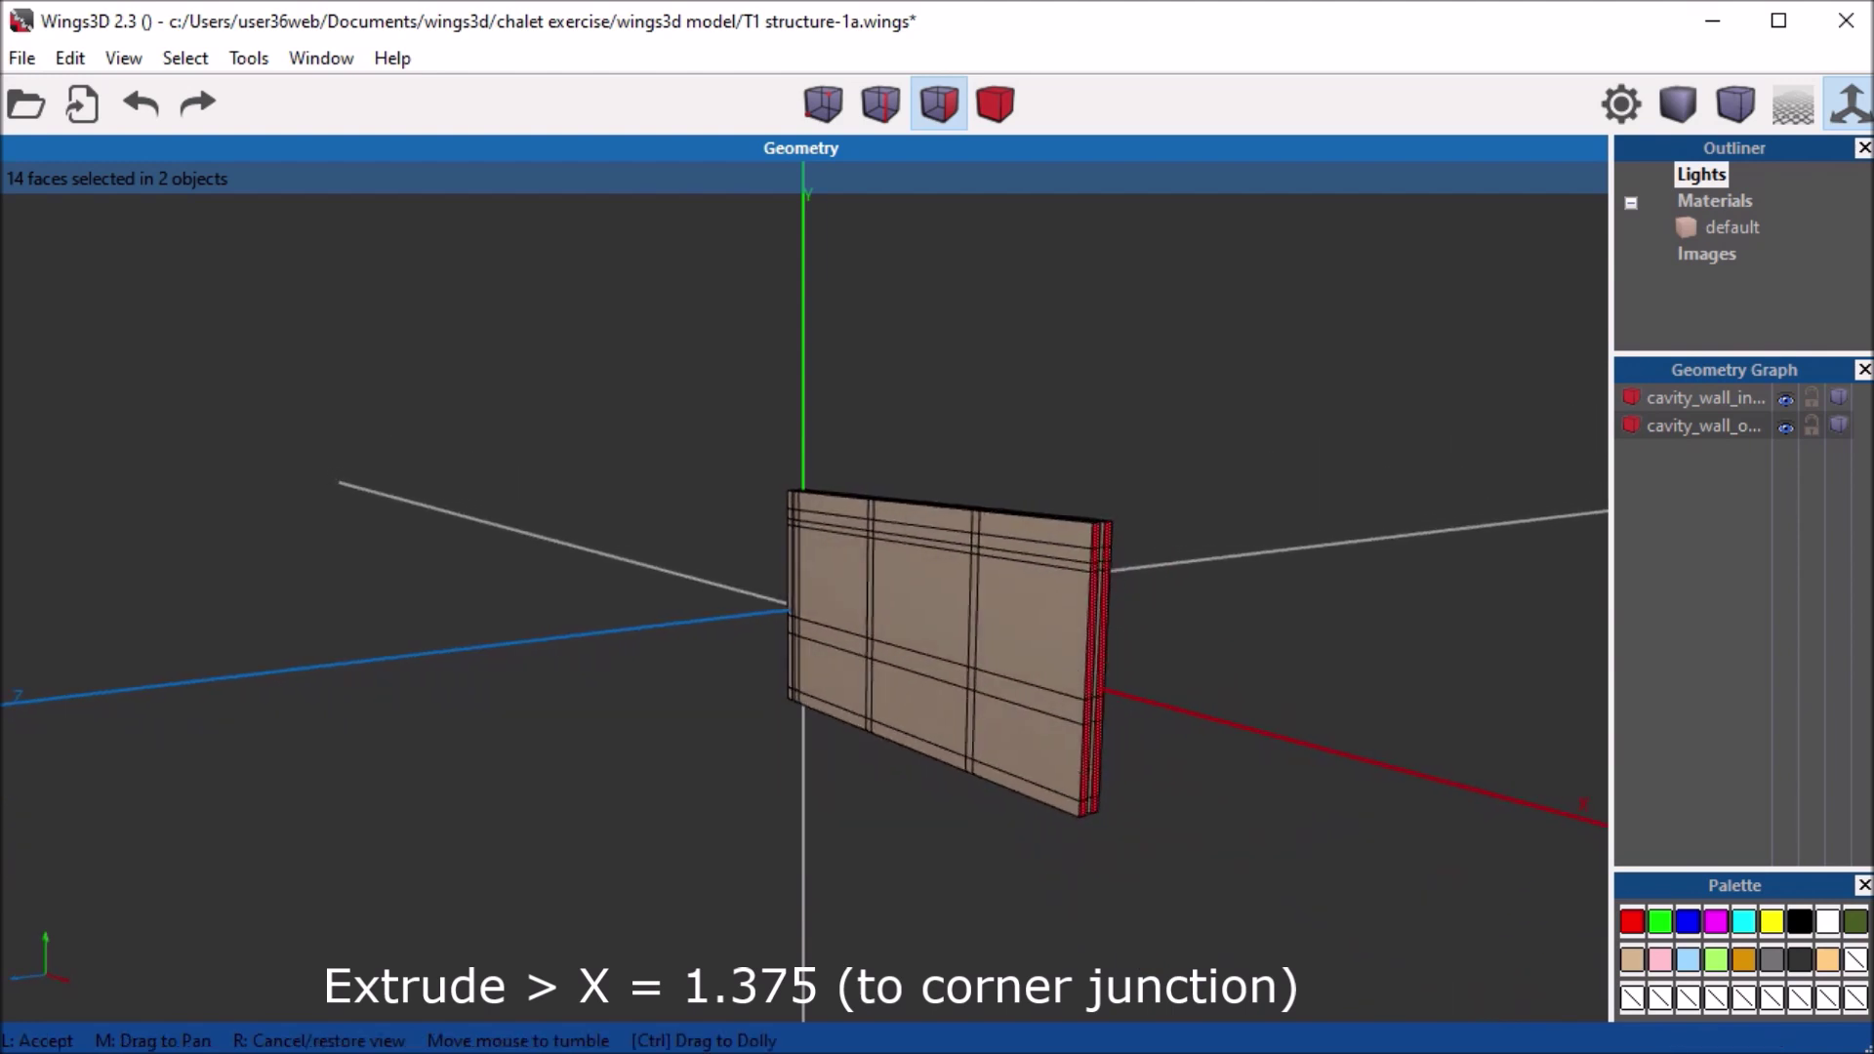
left_click(805, 605)
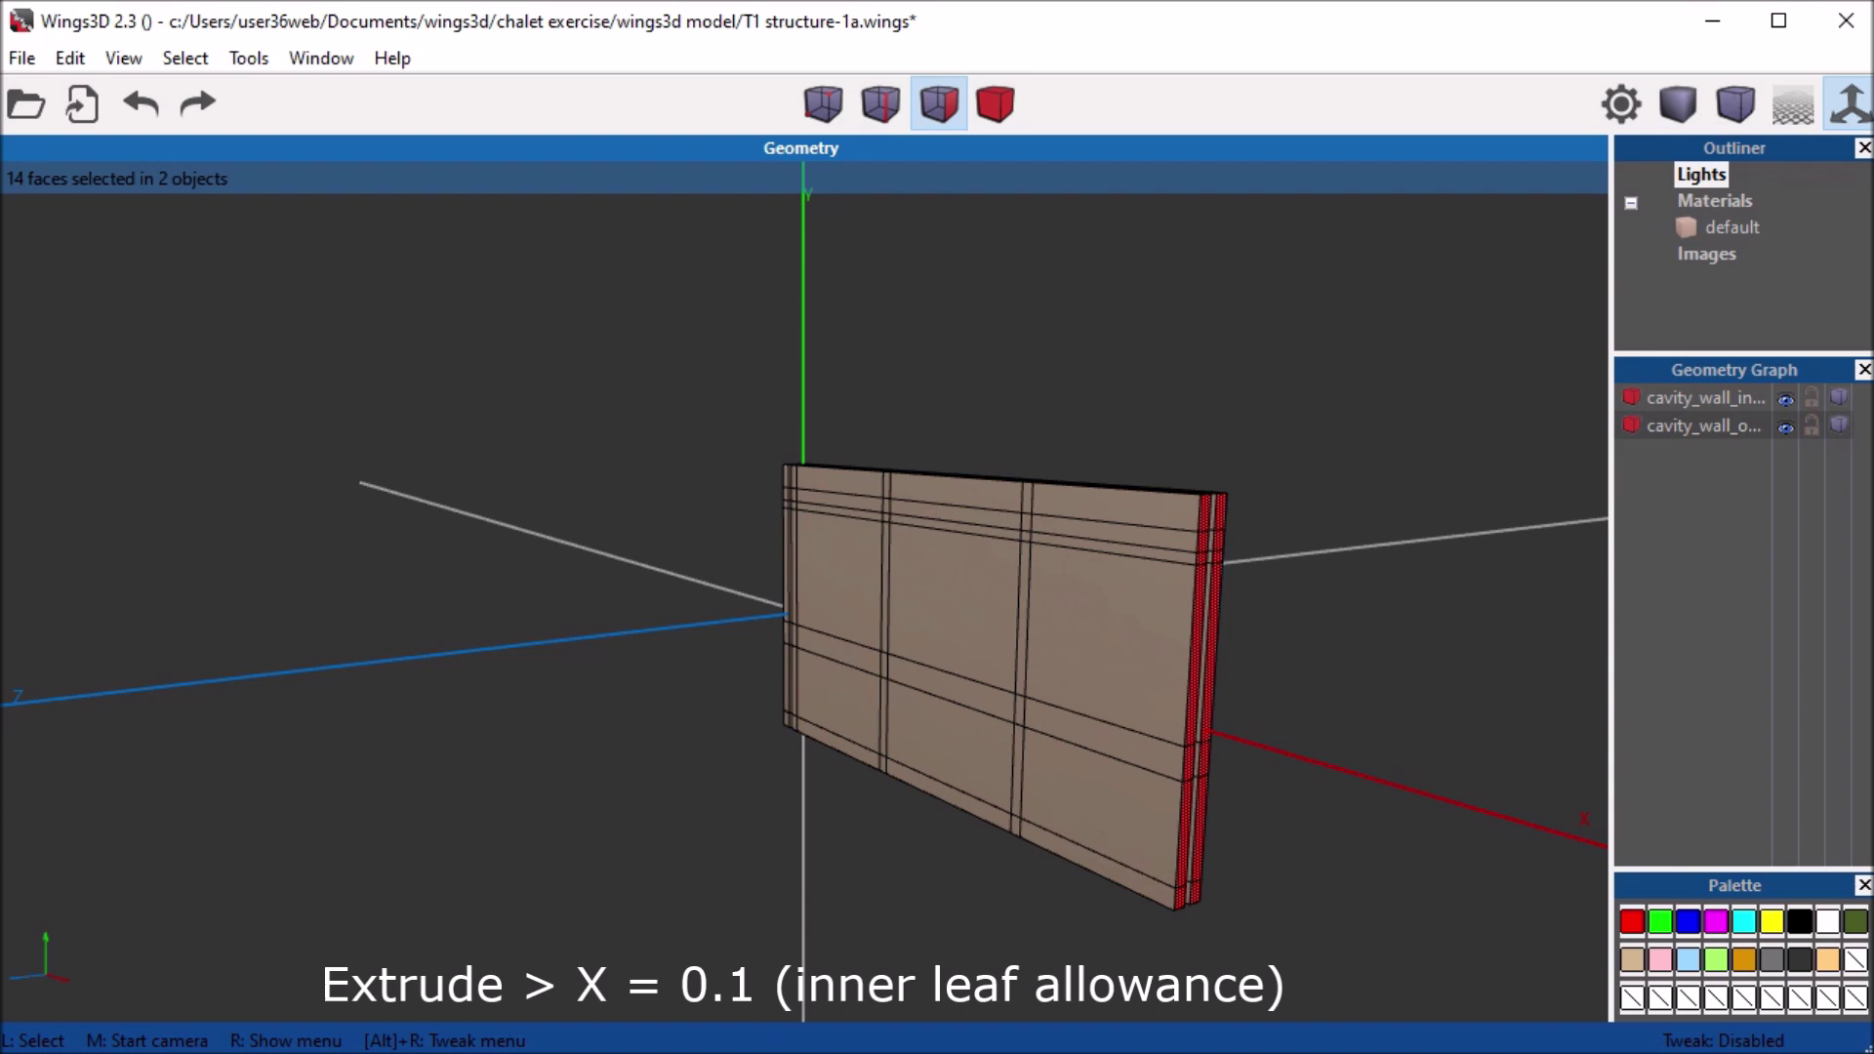
Extrude the 14 wall end faces a further 0.1 as the inner leaf allowance
right_click(636, 256)
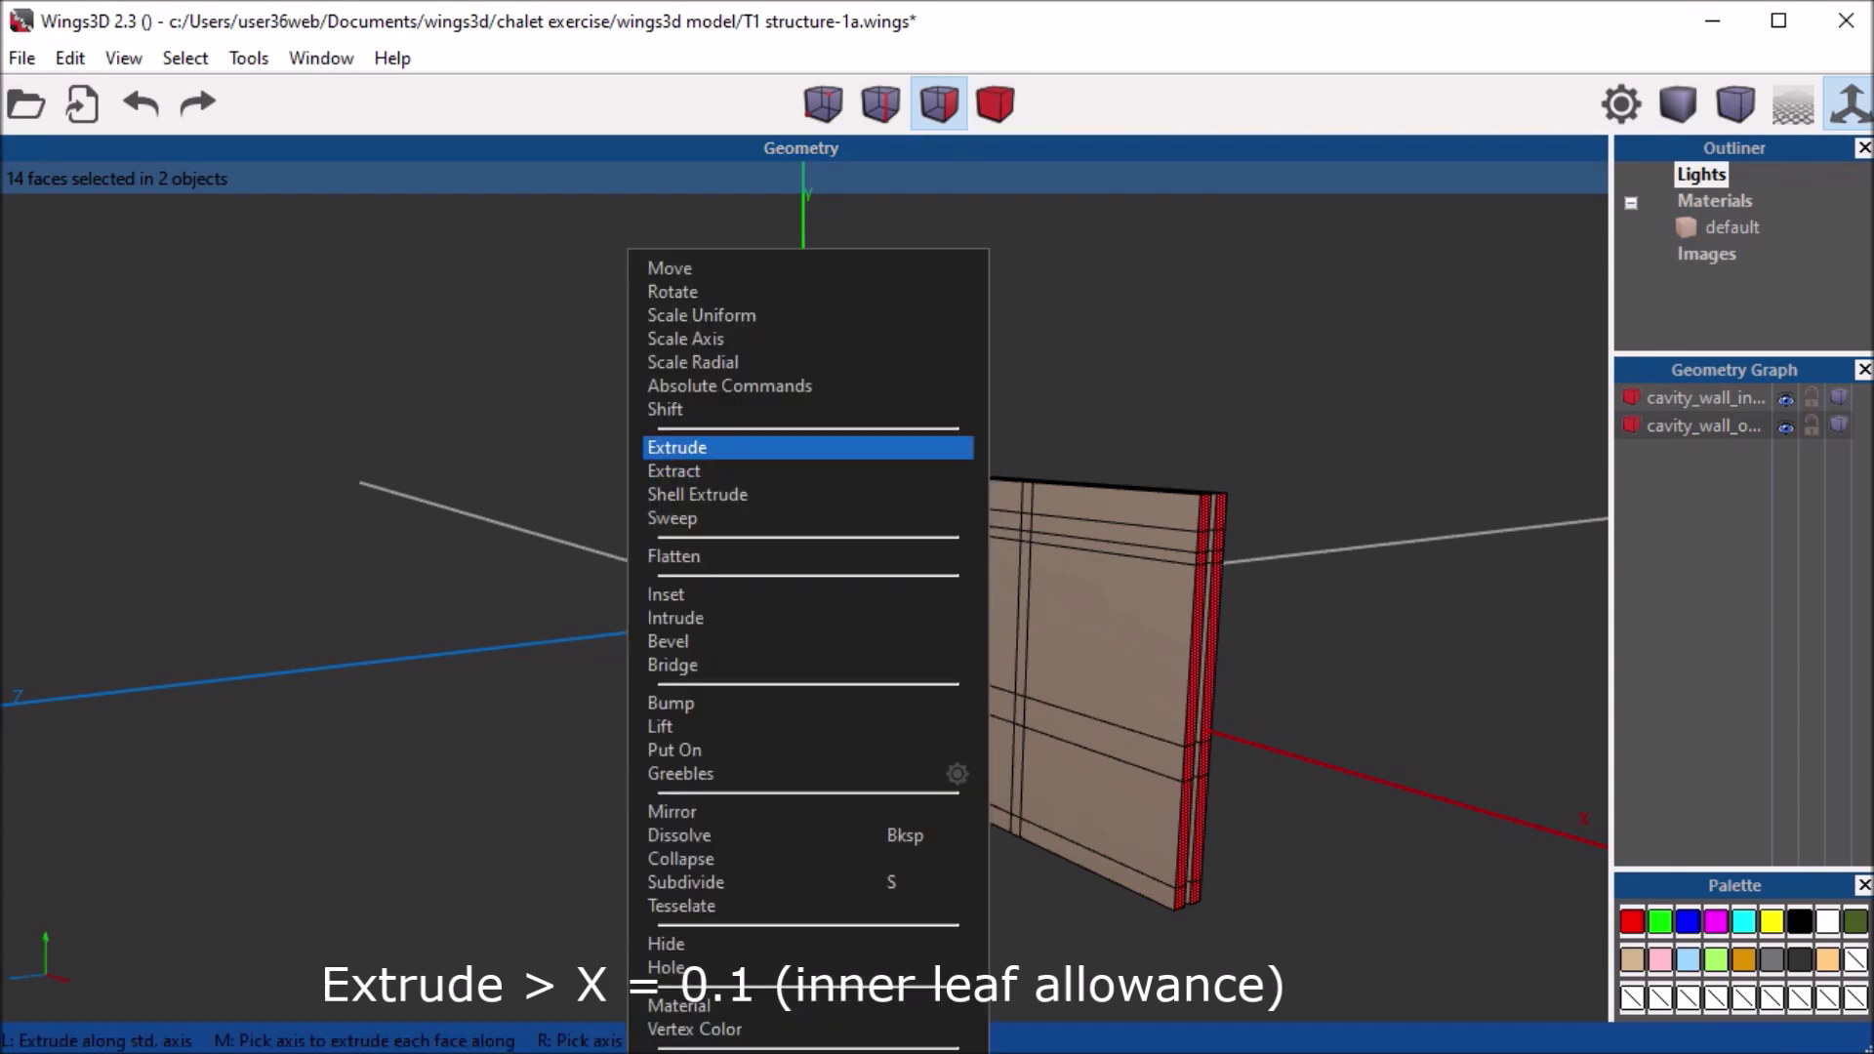
left_click(673, 447)
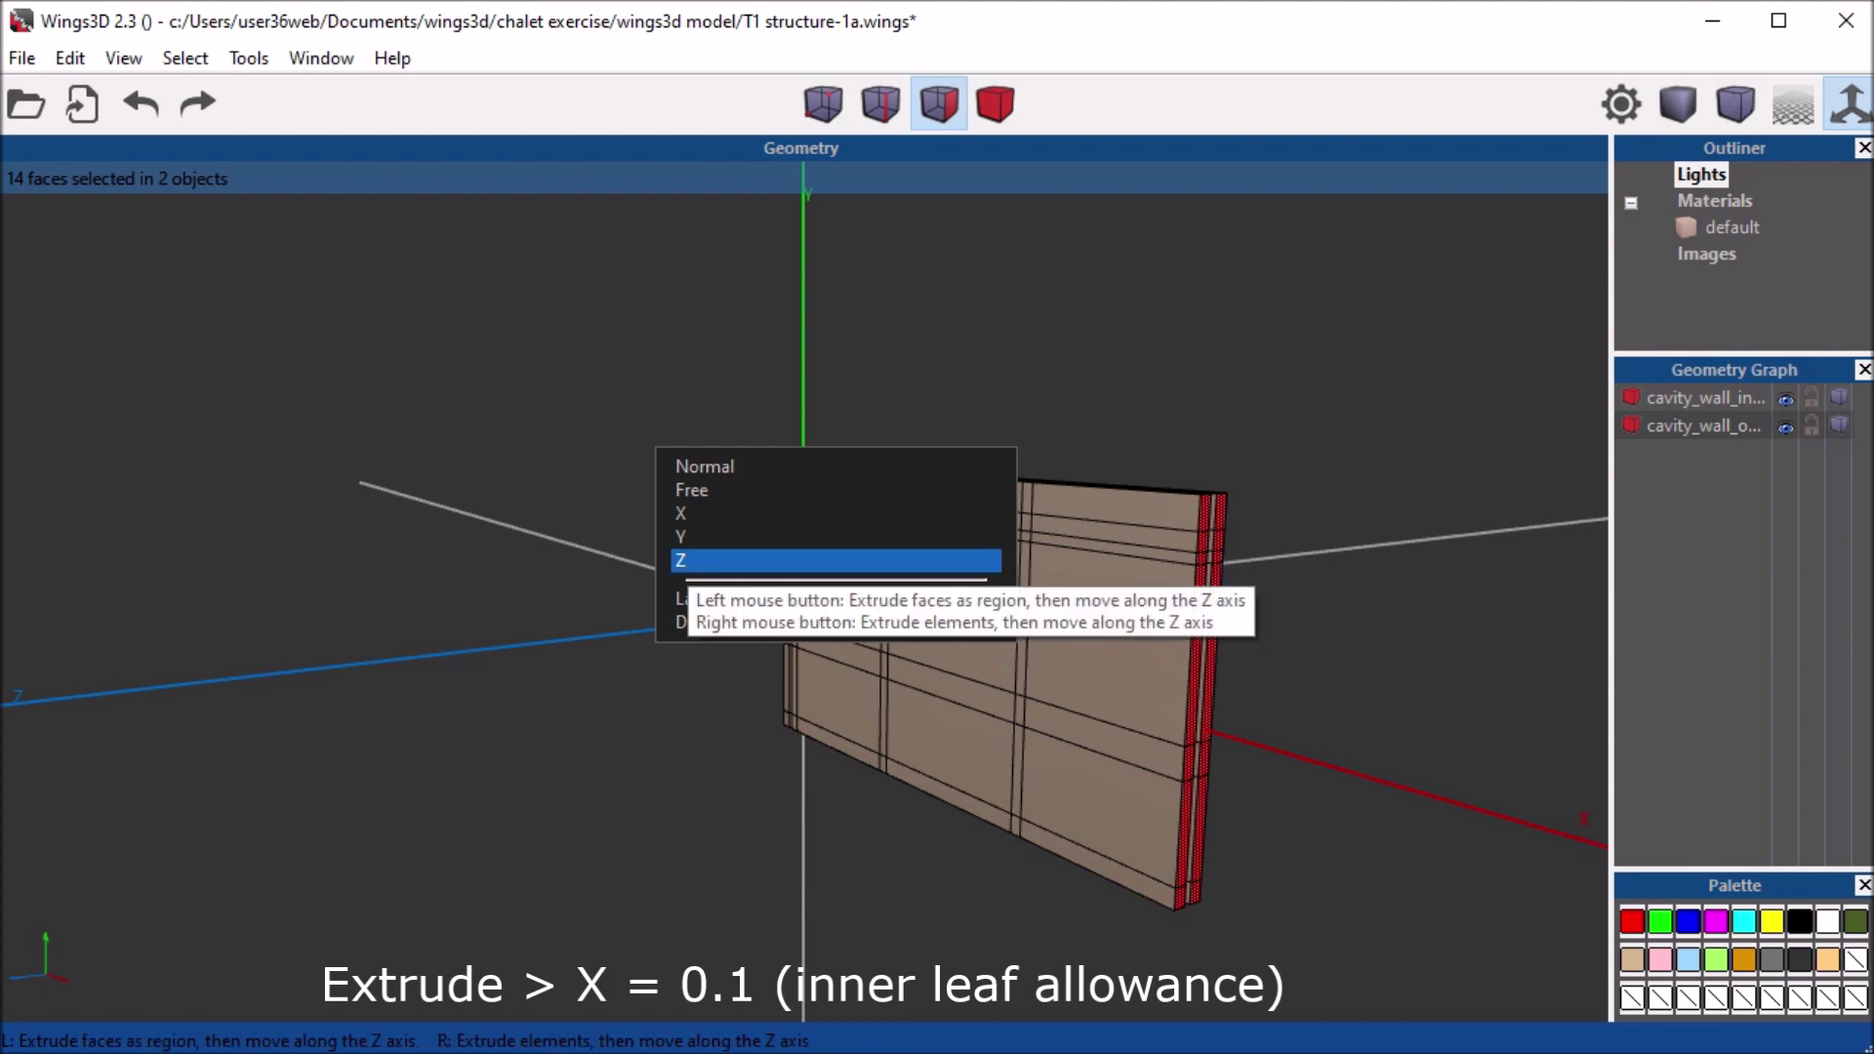
left_click(683, 514)
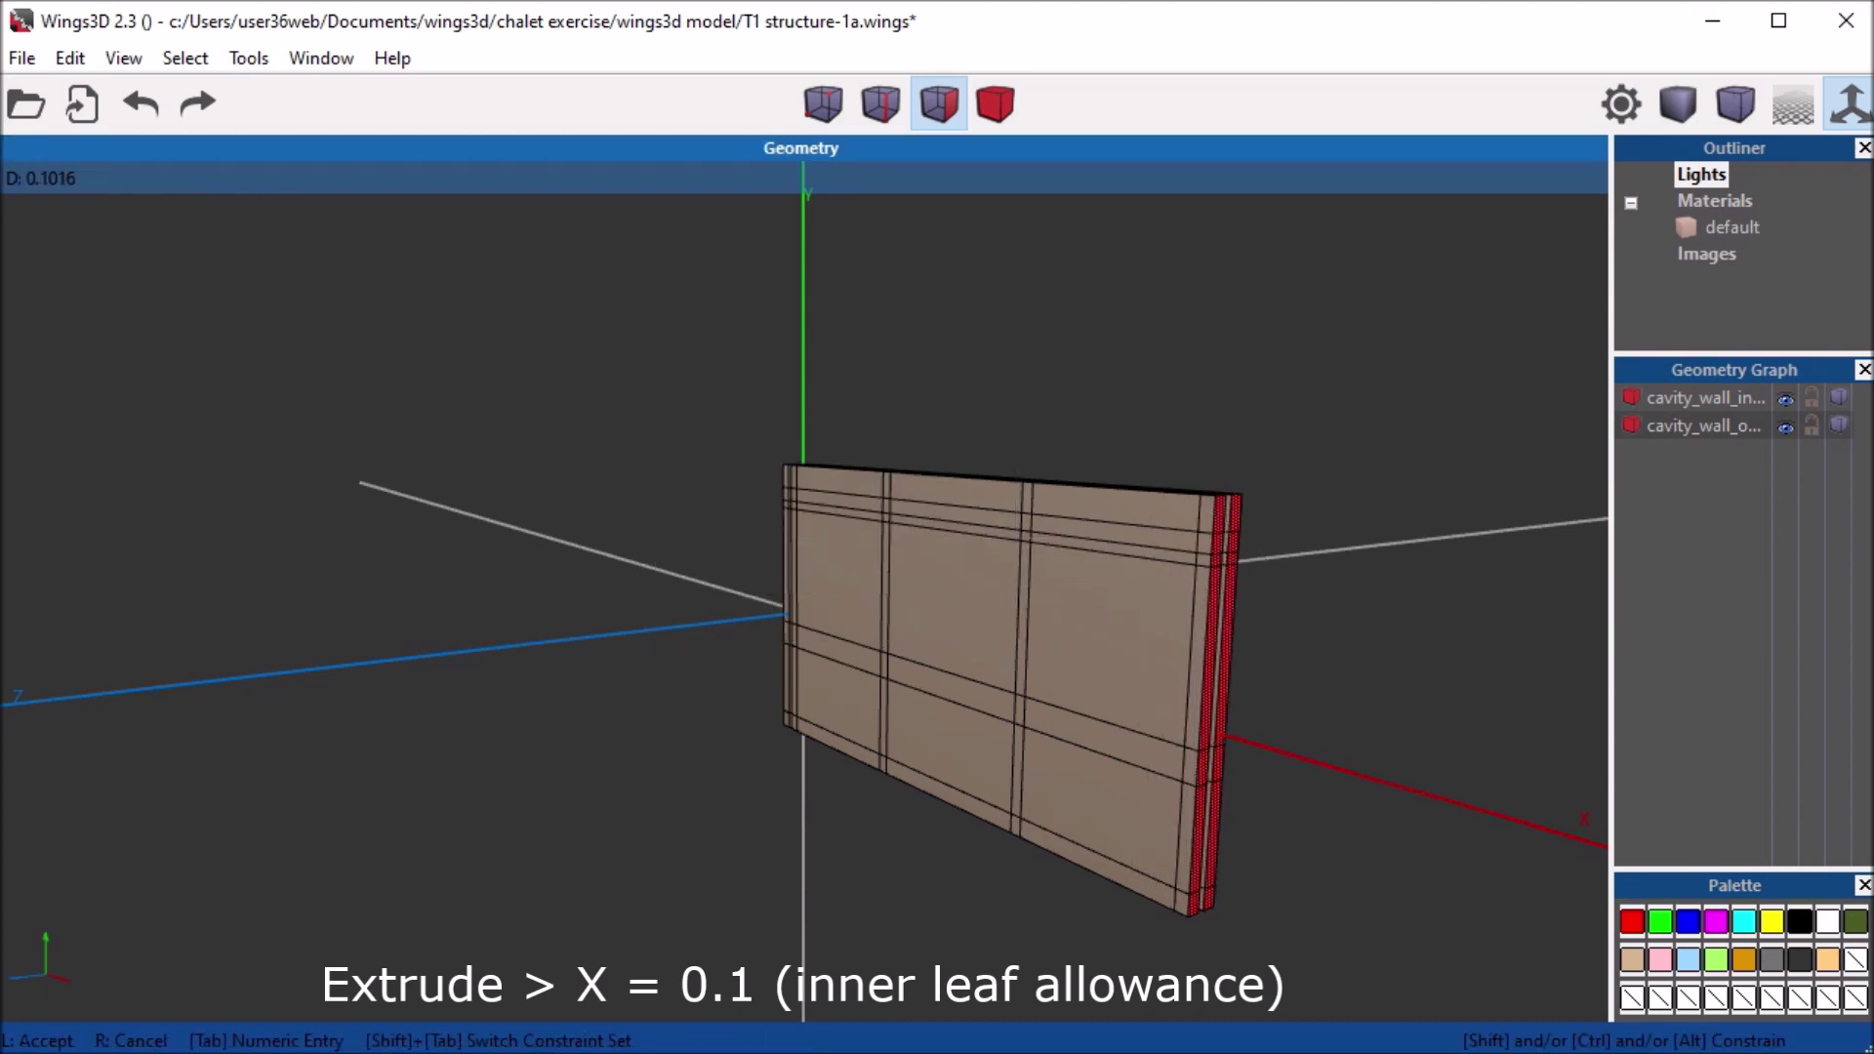
key("Tab")
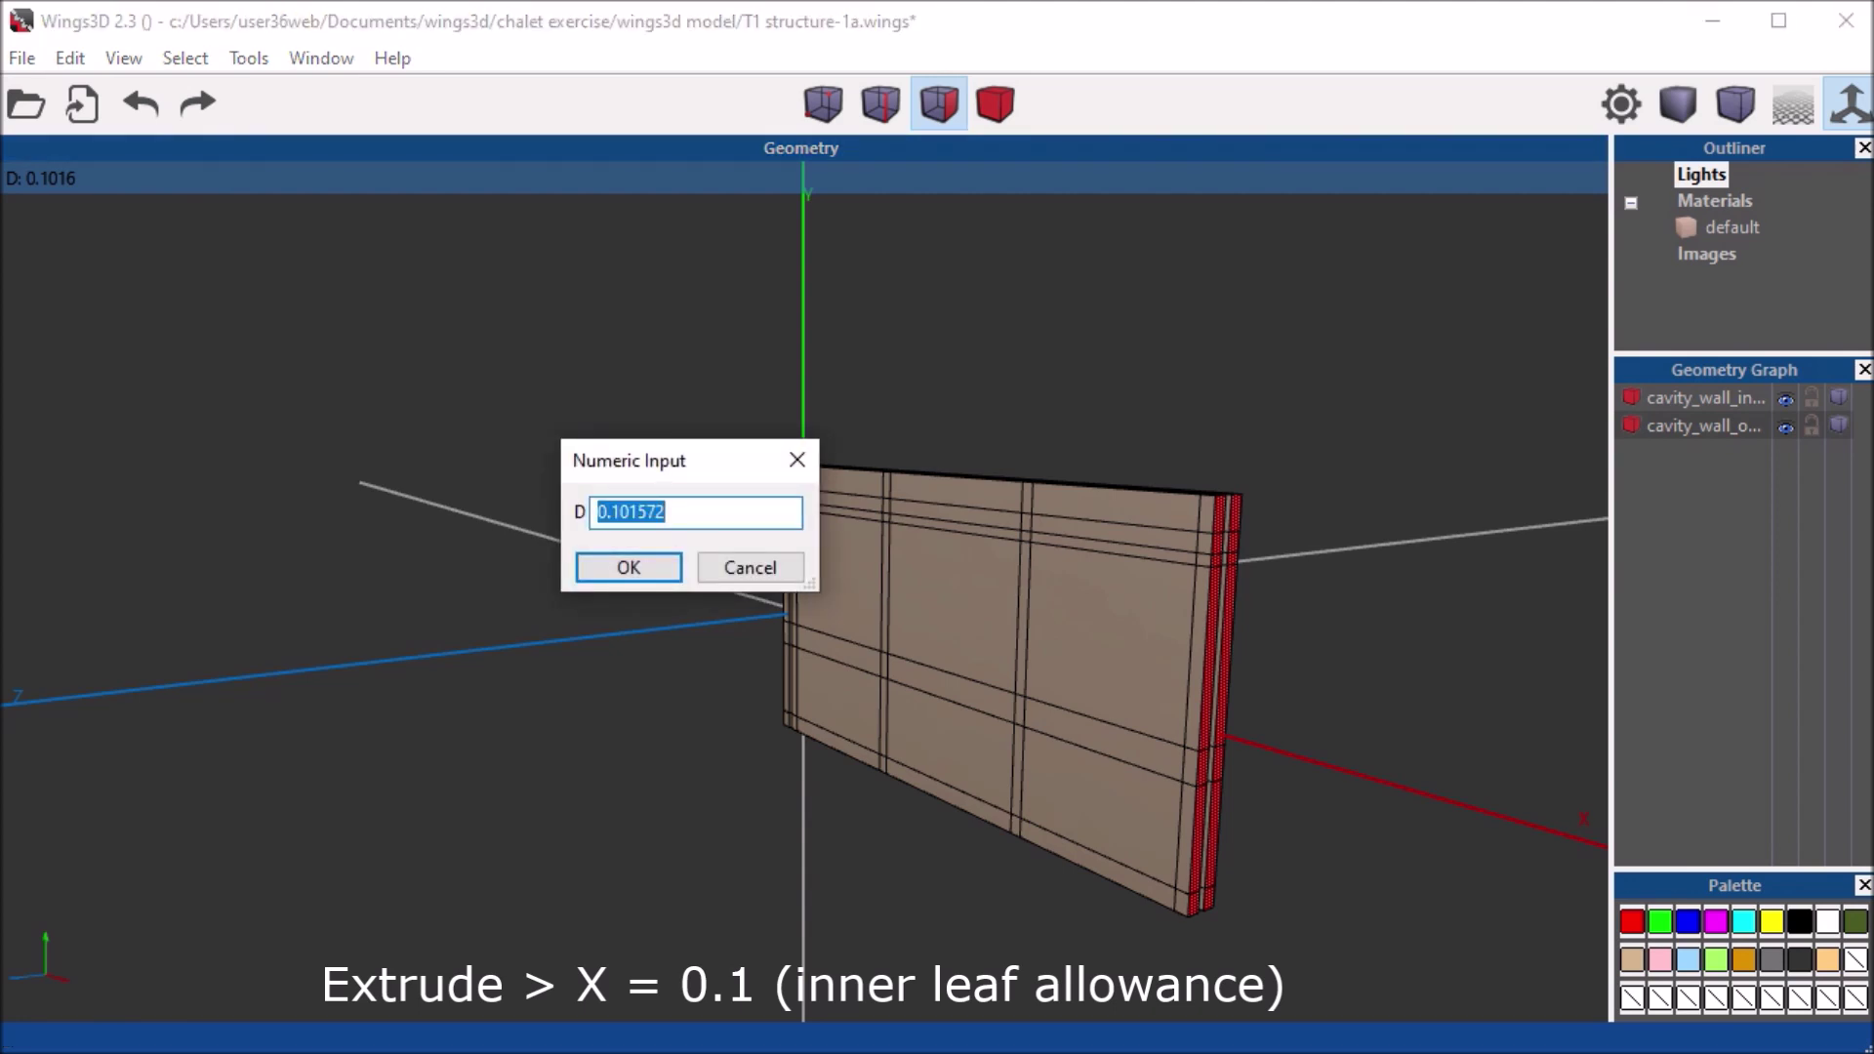
type(".1")
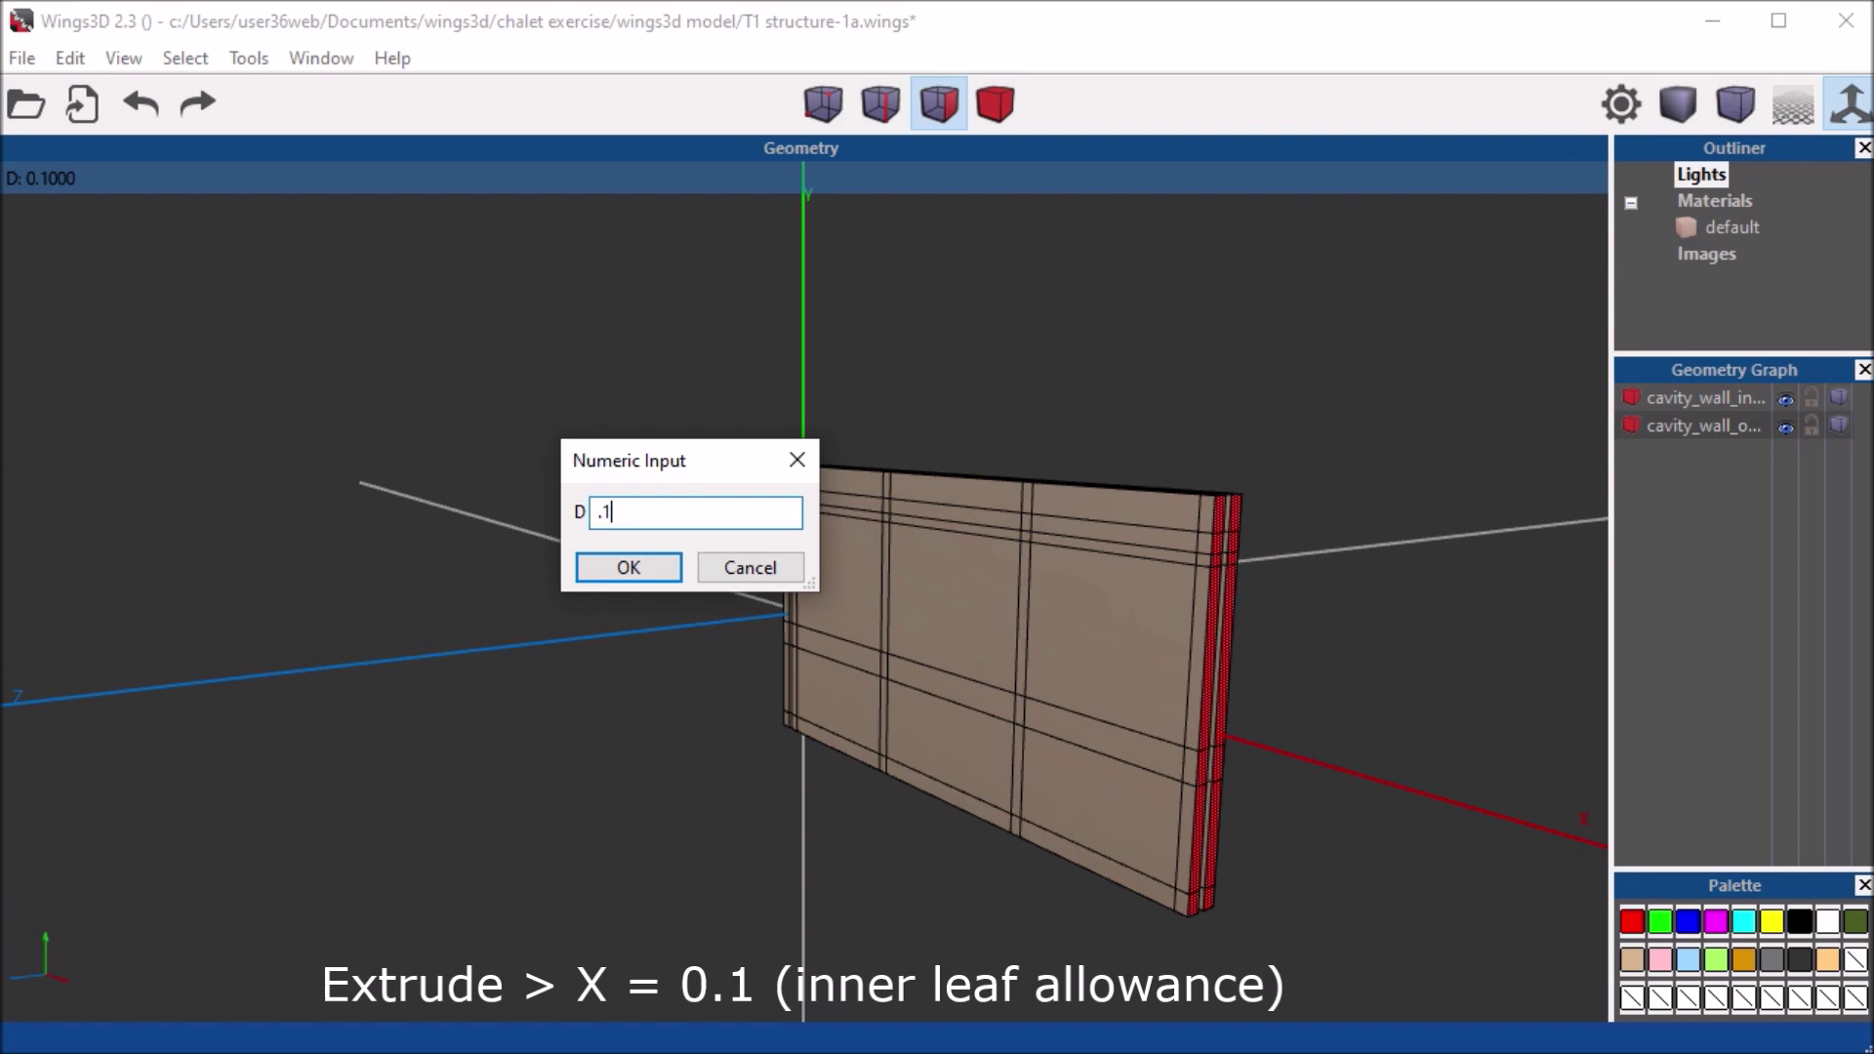
key("Return")
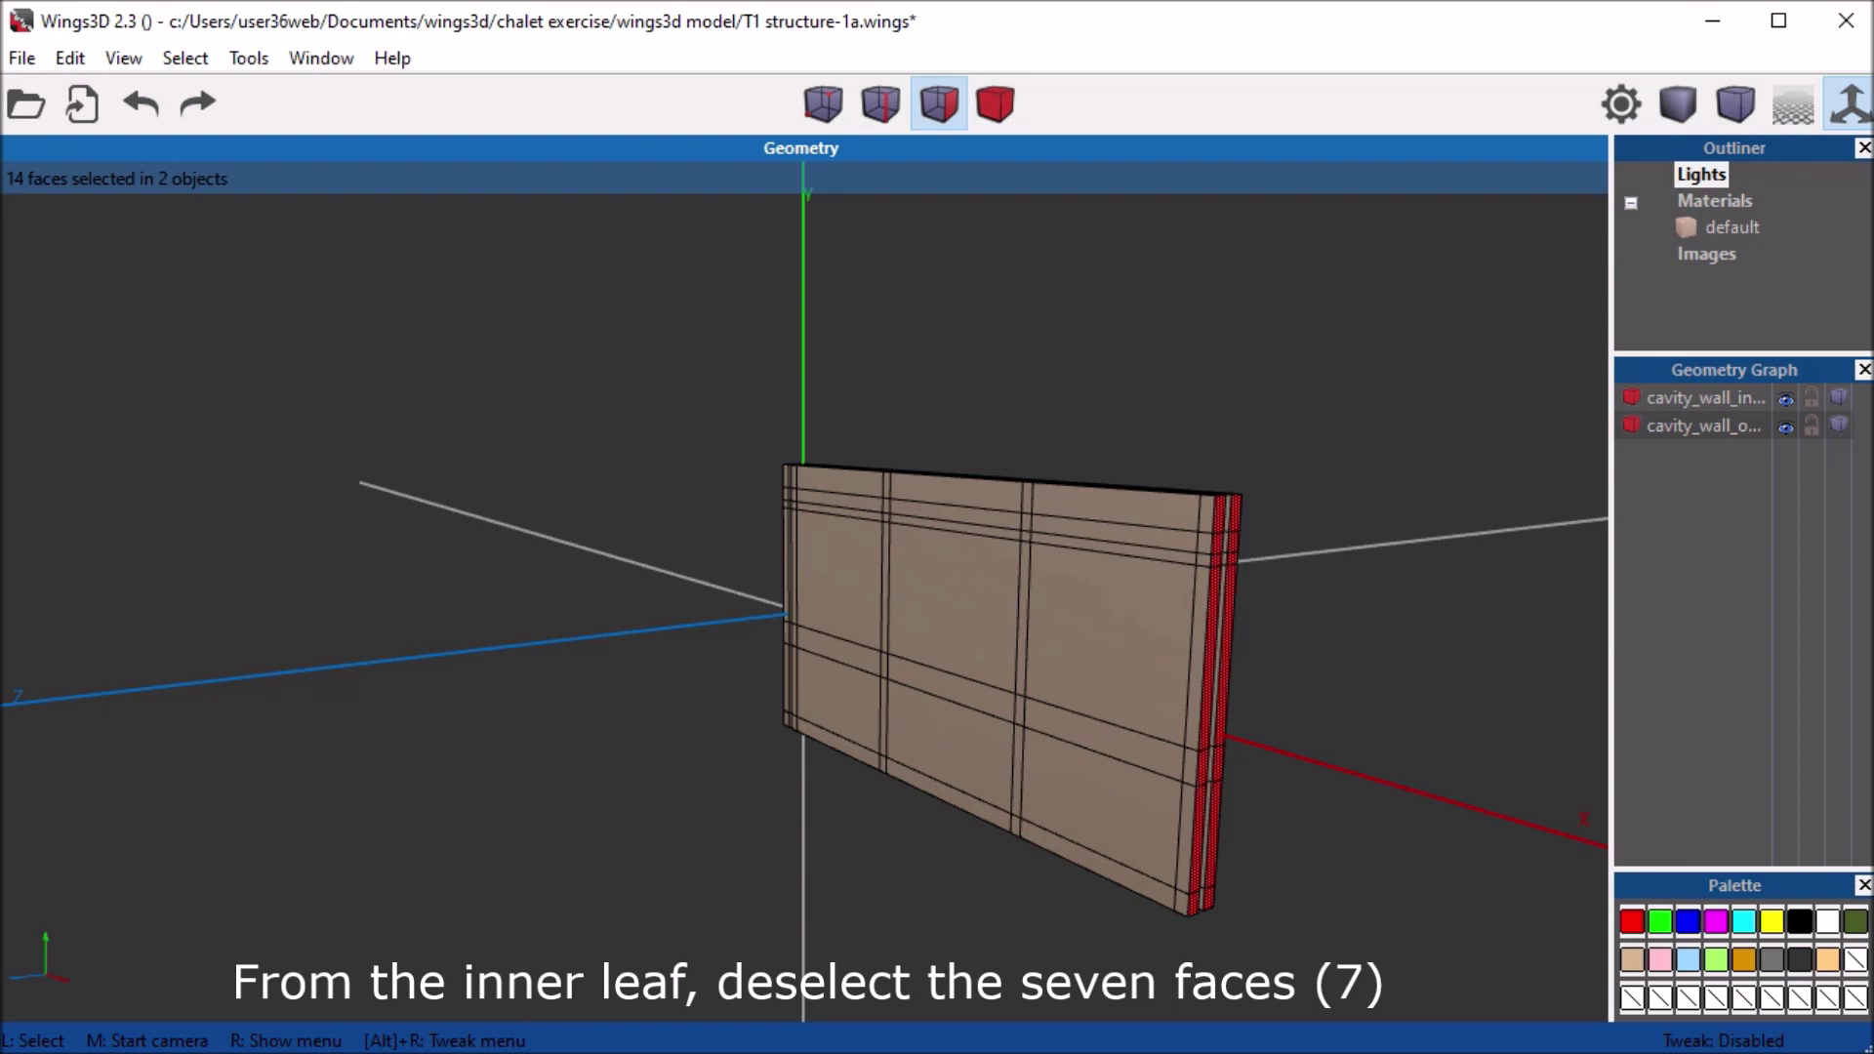
From the side view, deselect the inner leaf's seven end faces, keeping the outer leaf's selected
key("x")
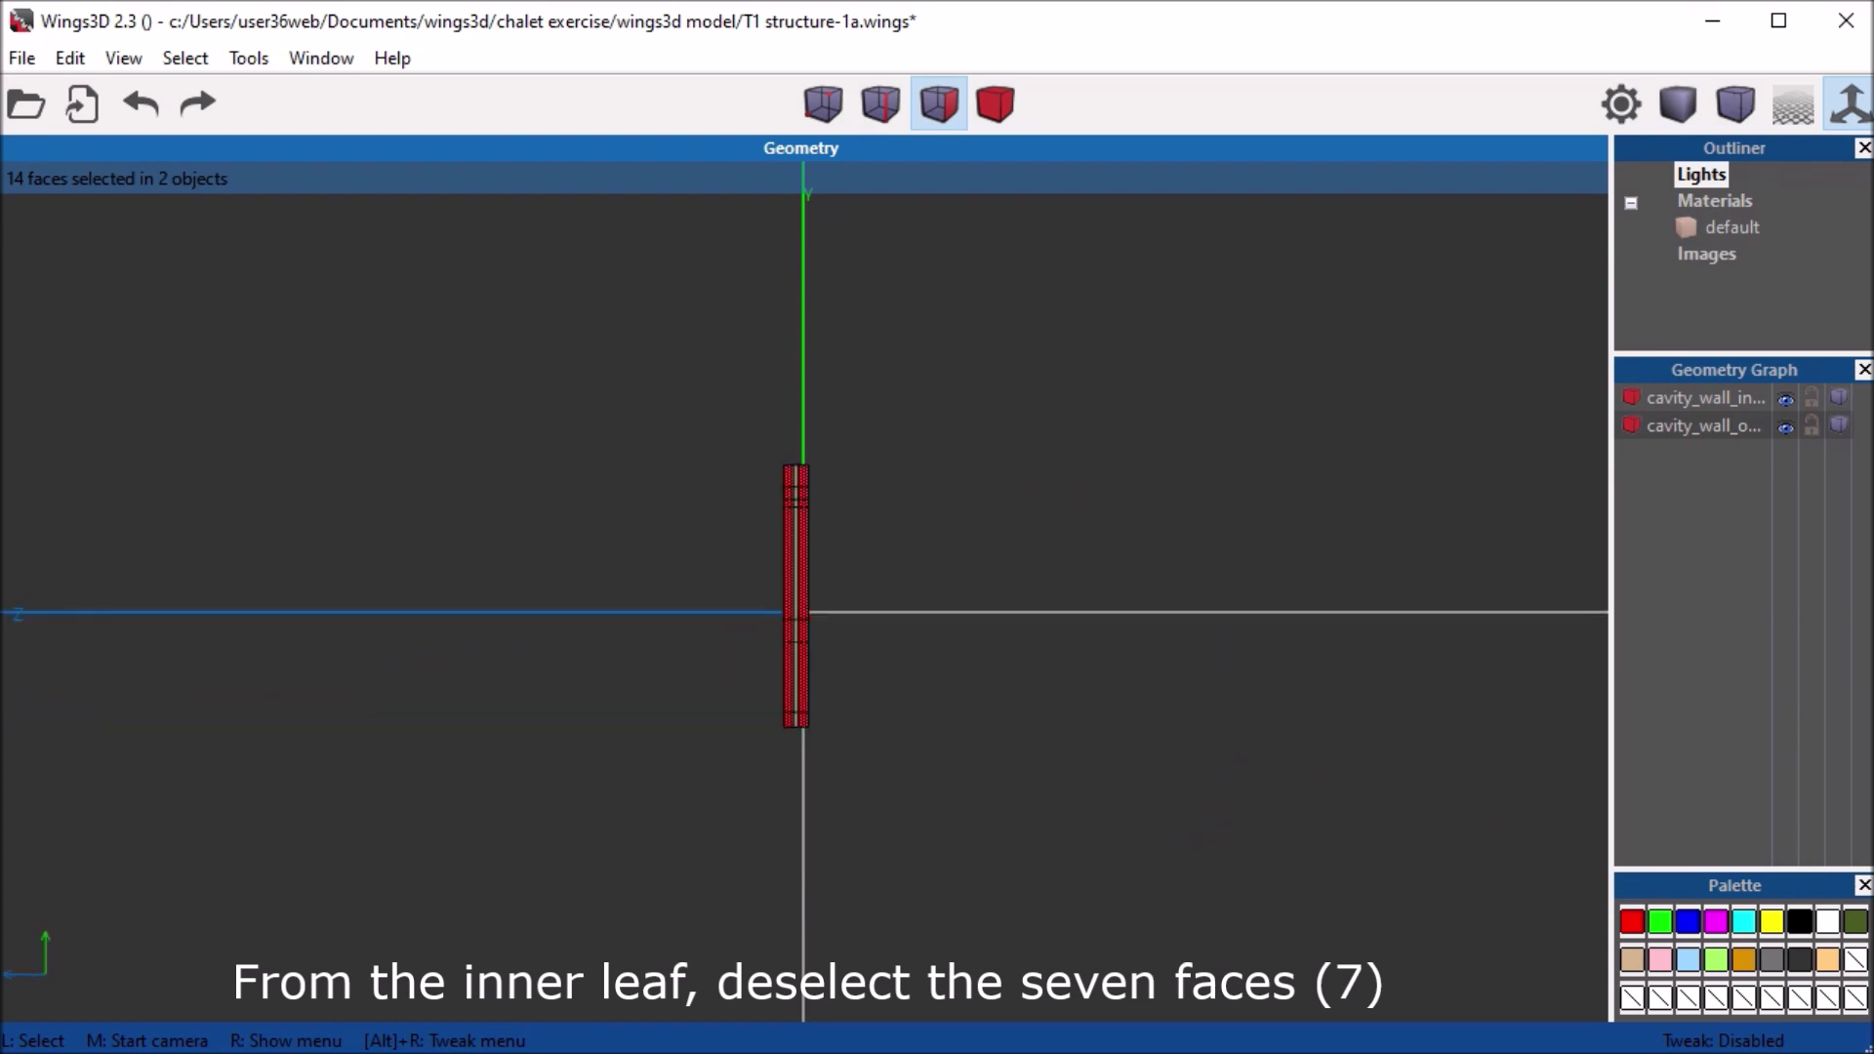
scroll(795, 605, "up", 2)
scroll(795, 605, "up", 3)
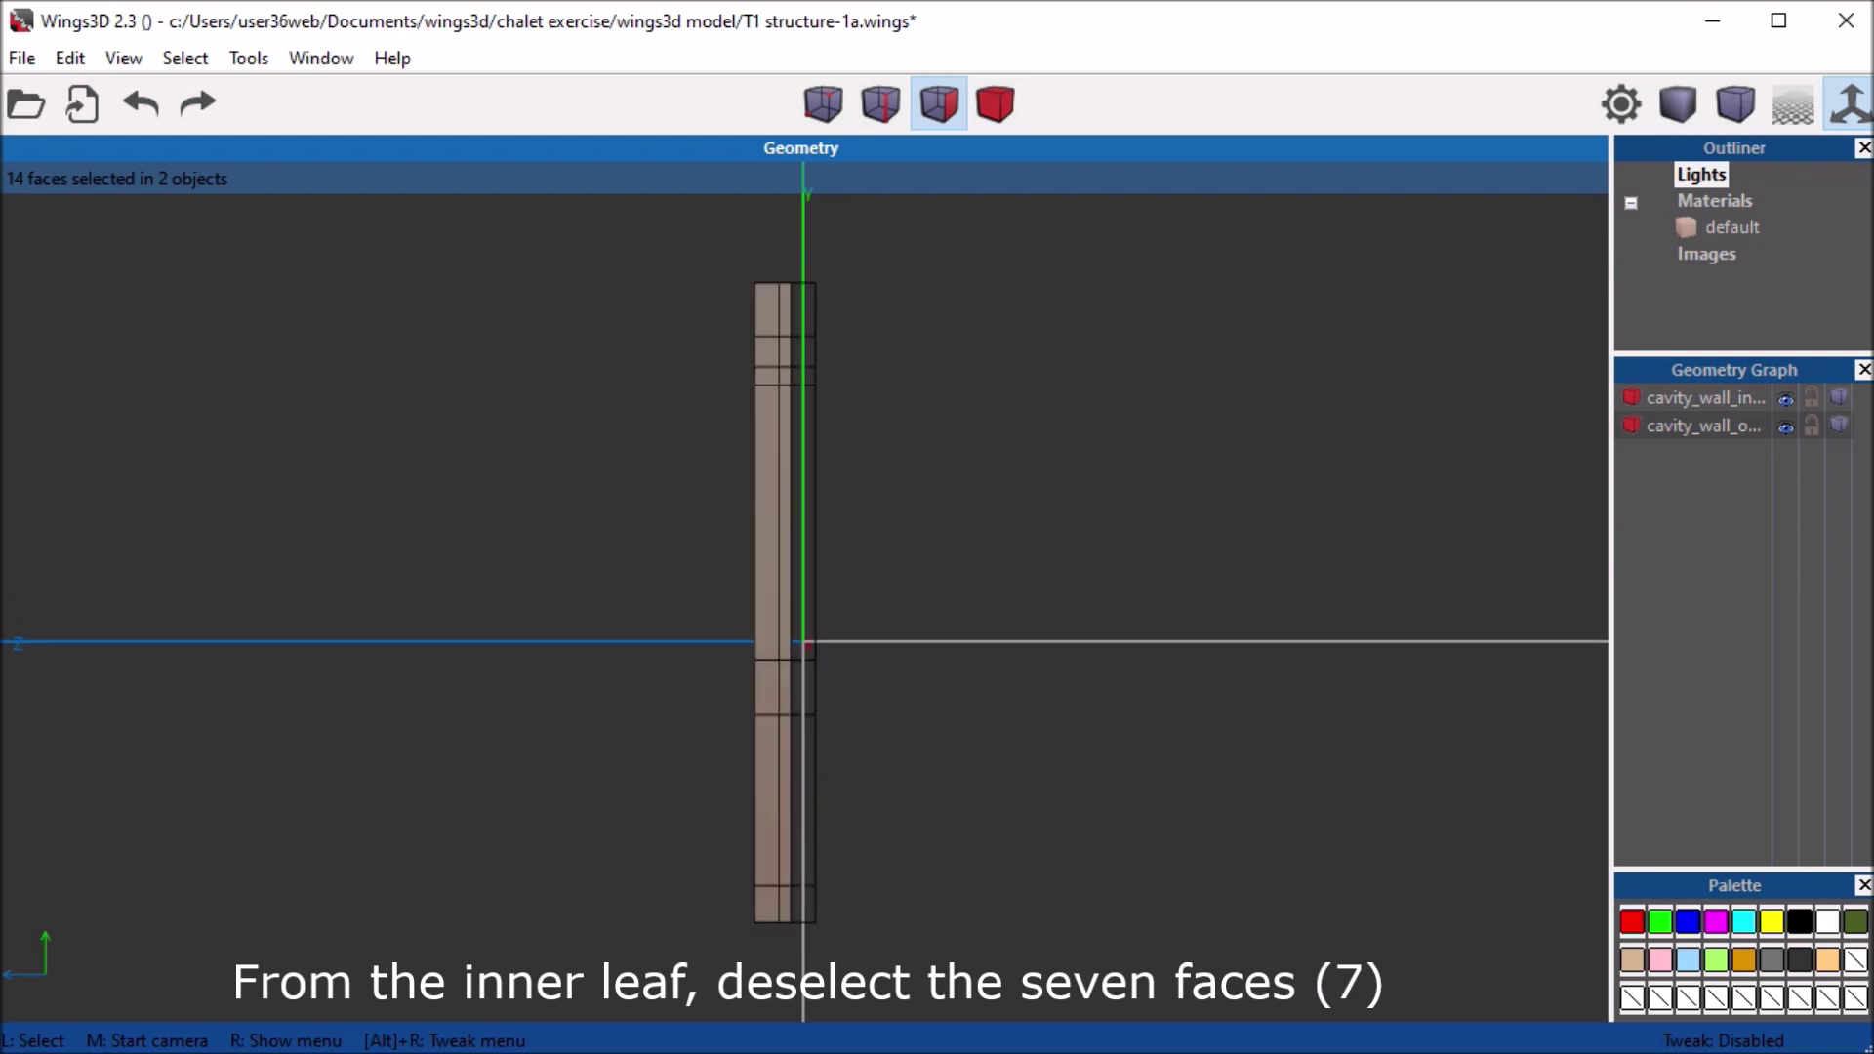
scroll(795, 606, "down", 1)
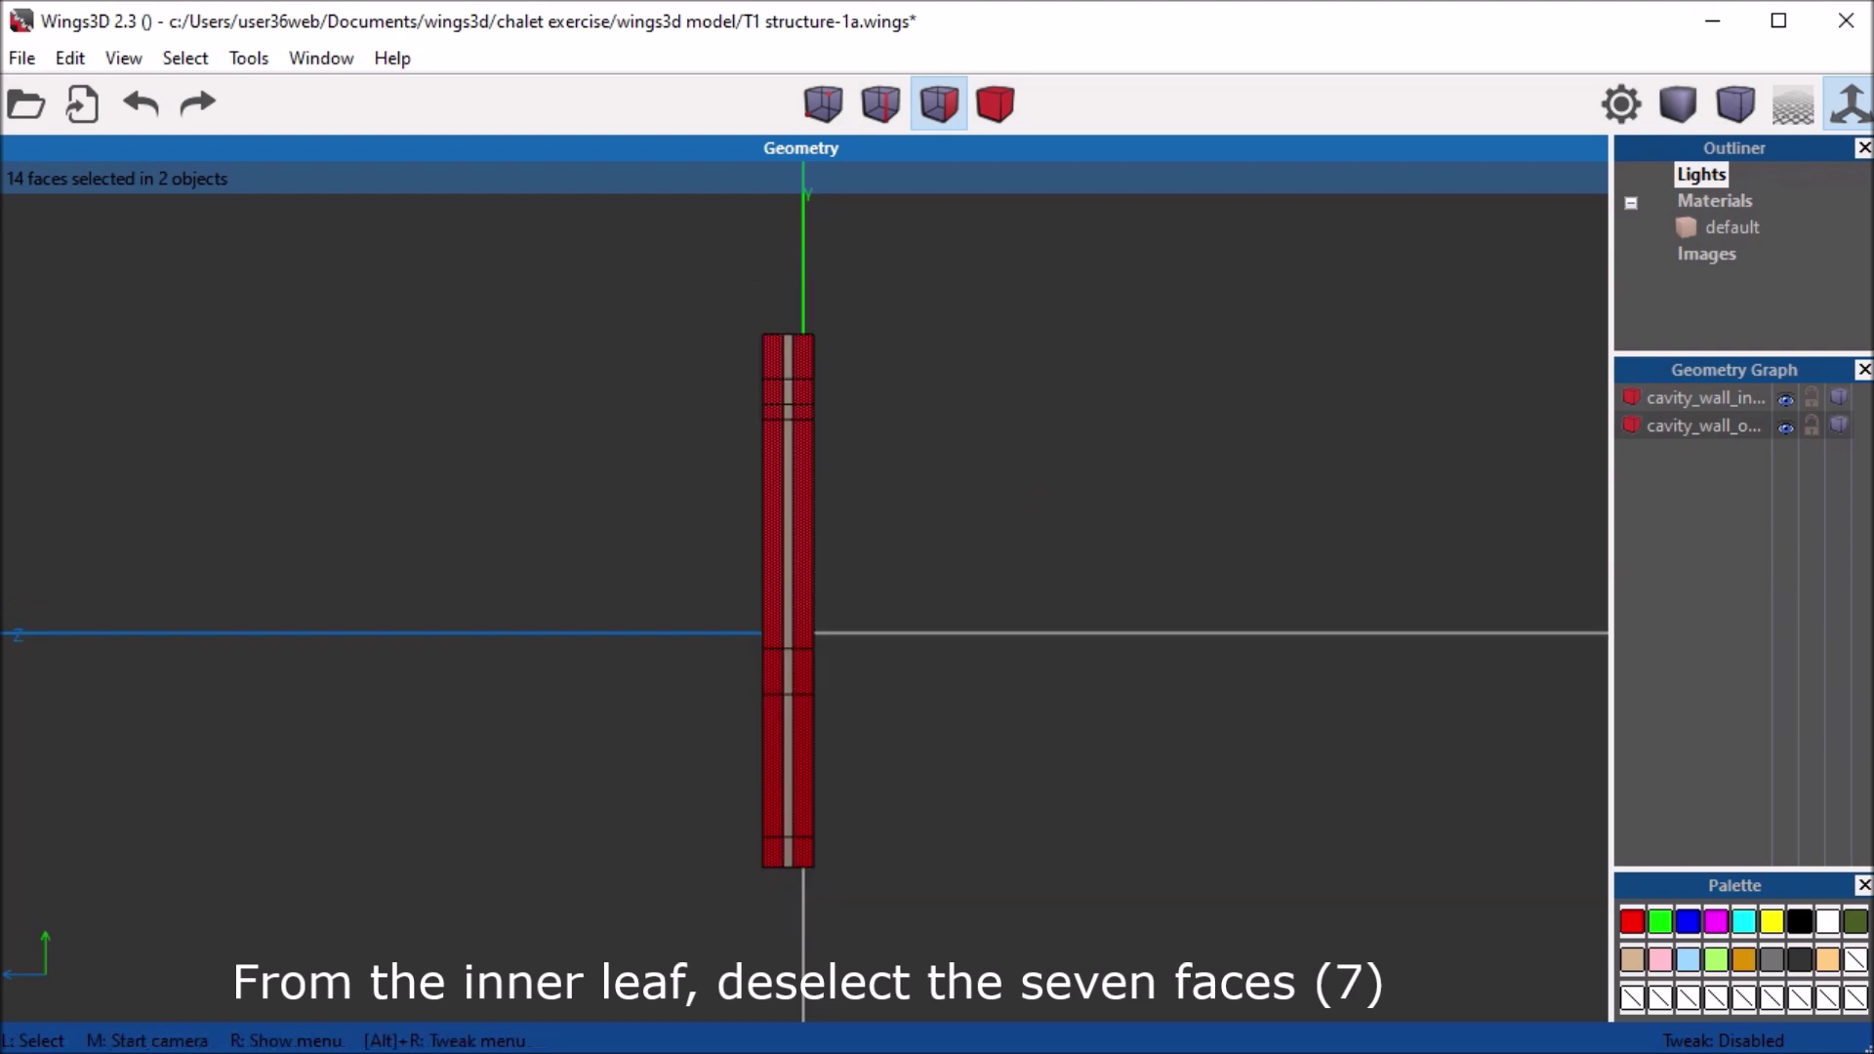
left_click(773, 357)
left_click(773, 391)
left_click(773, 414)
left_click(773, 535)
left_click(773, 671)
left_click(773, 766)
left_click(773, 852)
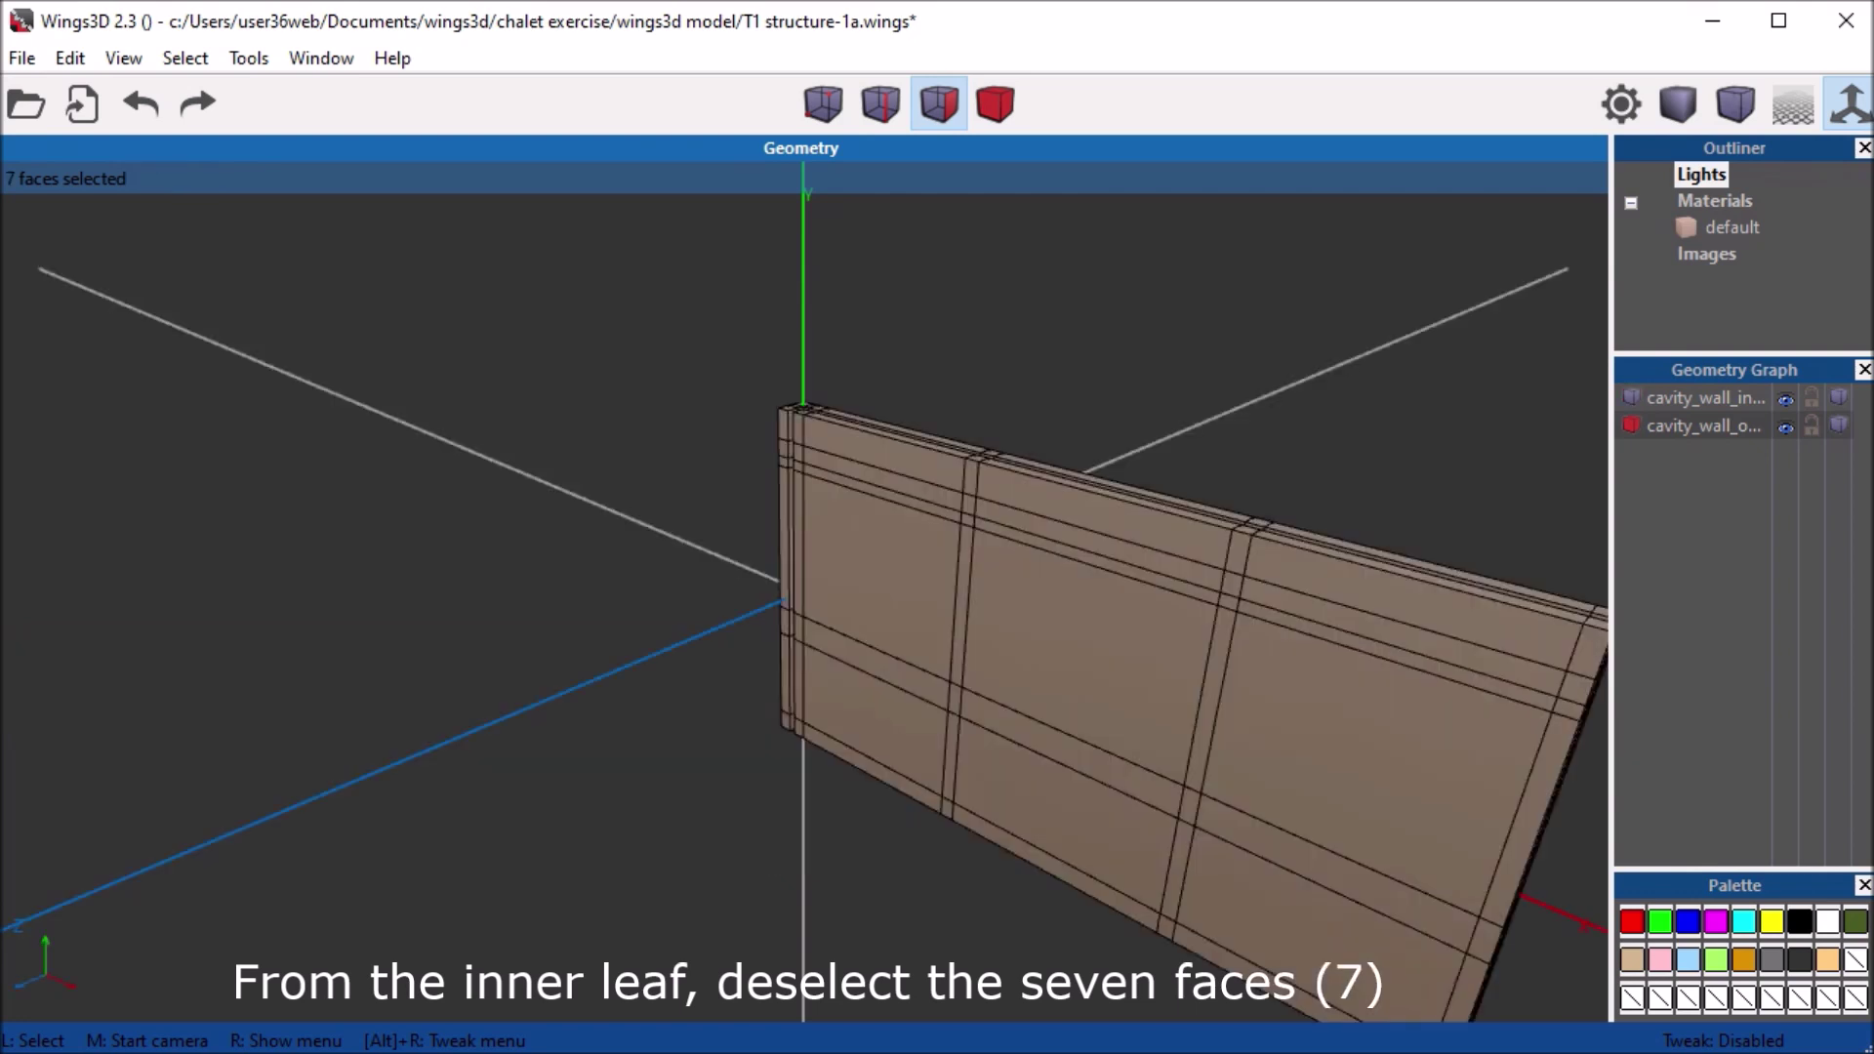
scroll(976, 683, "down", 3)
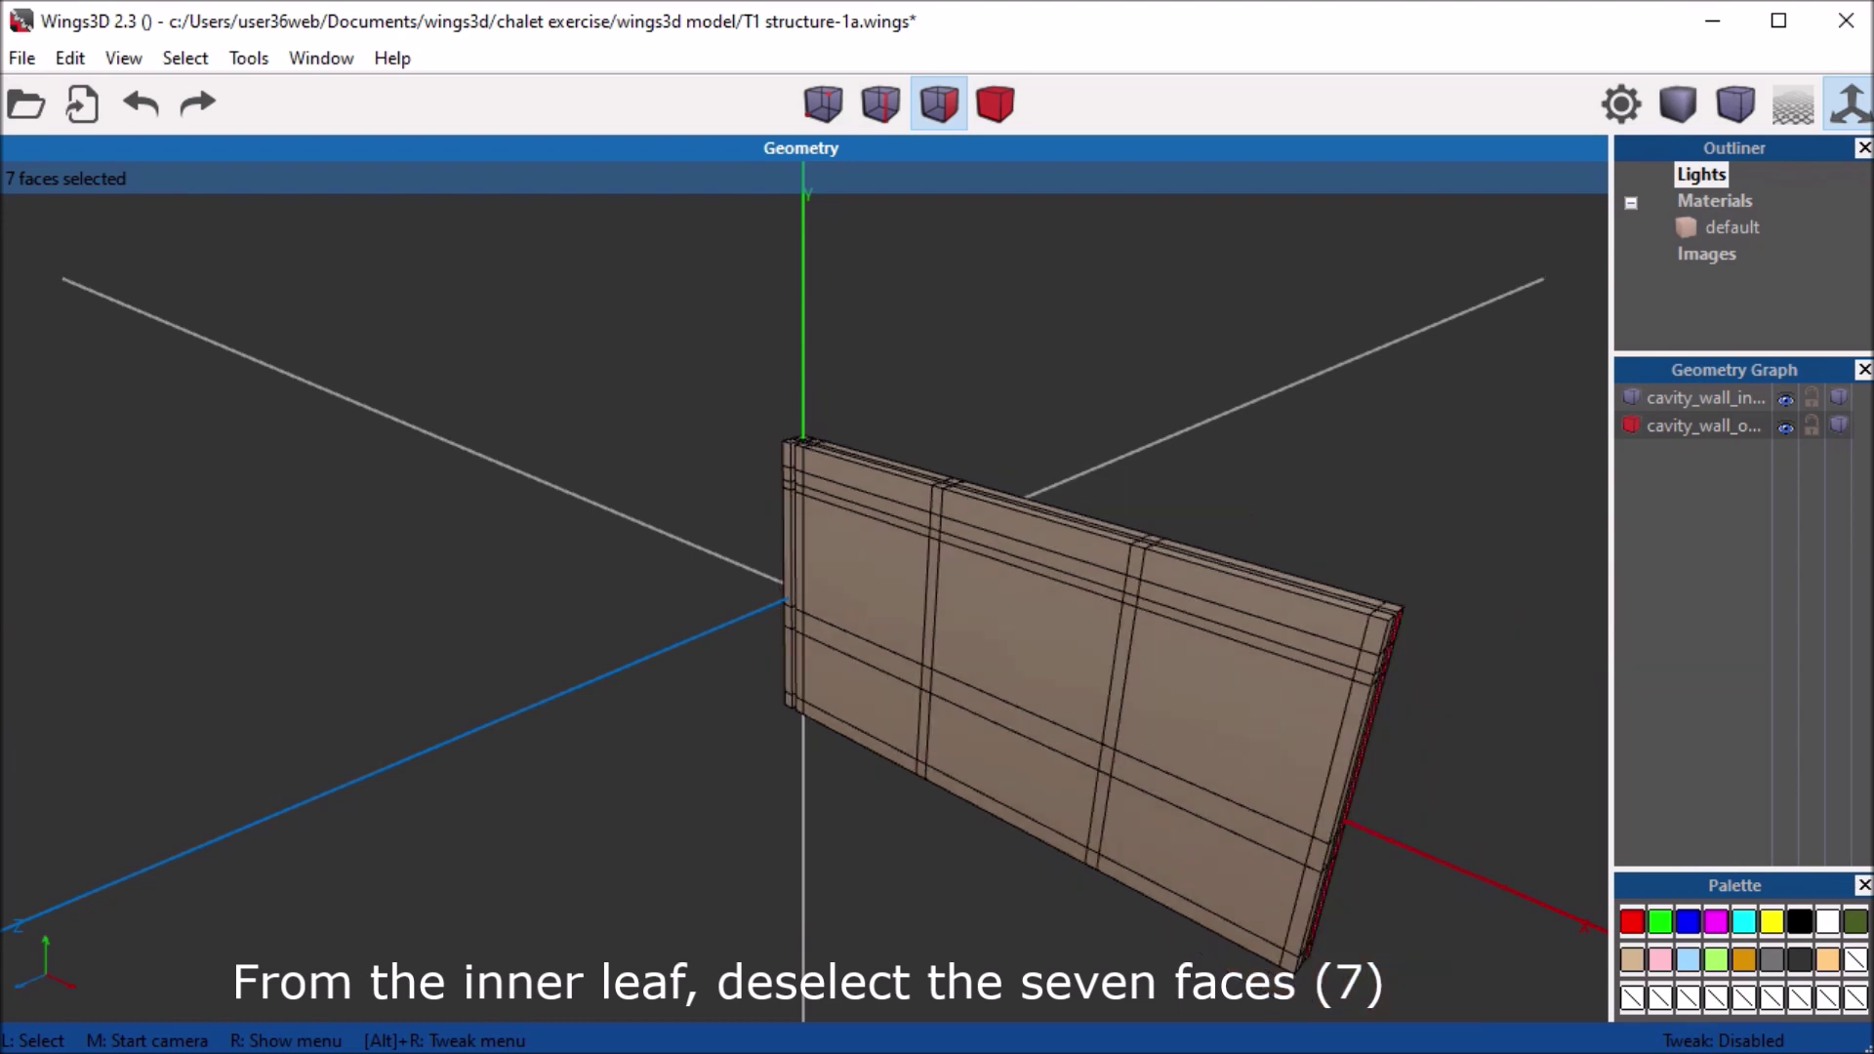
scroll(976, 683, "down", 2)
middle_click(800, 586)
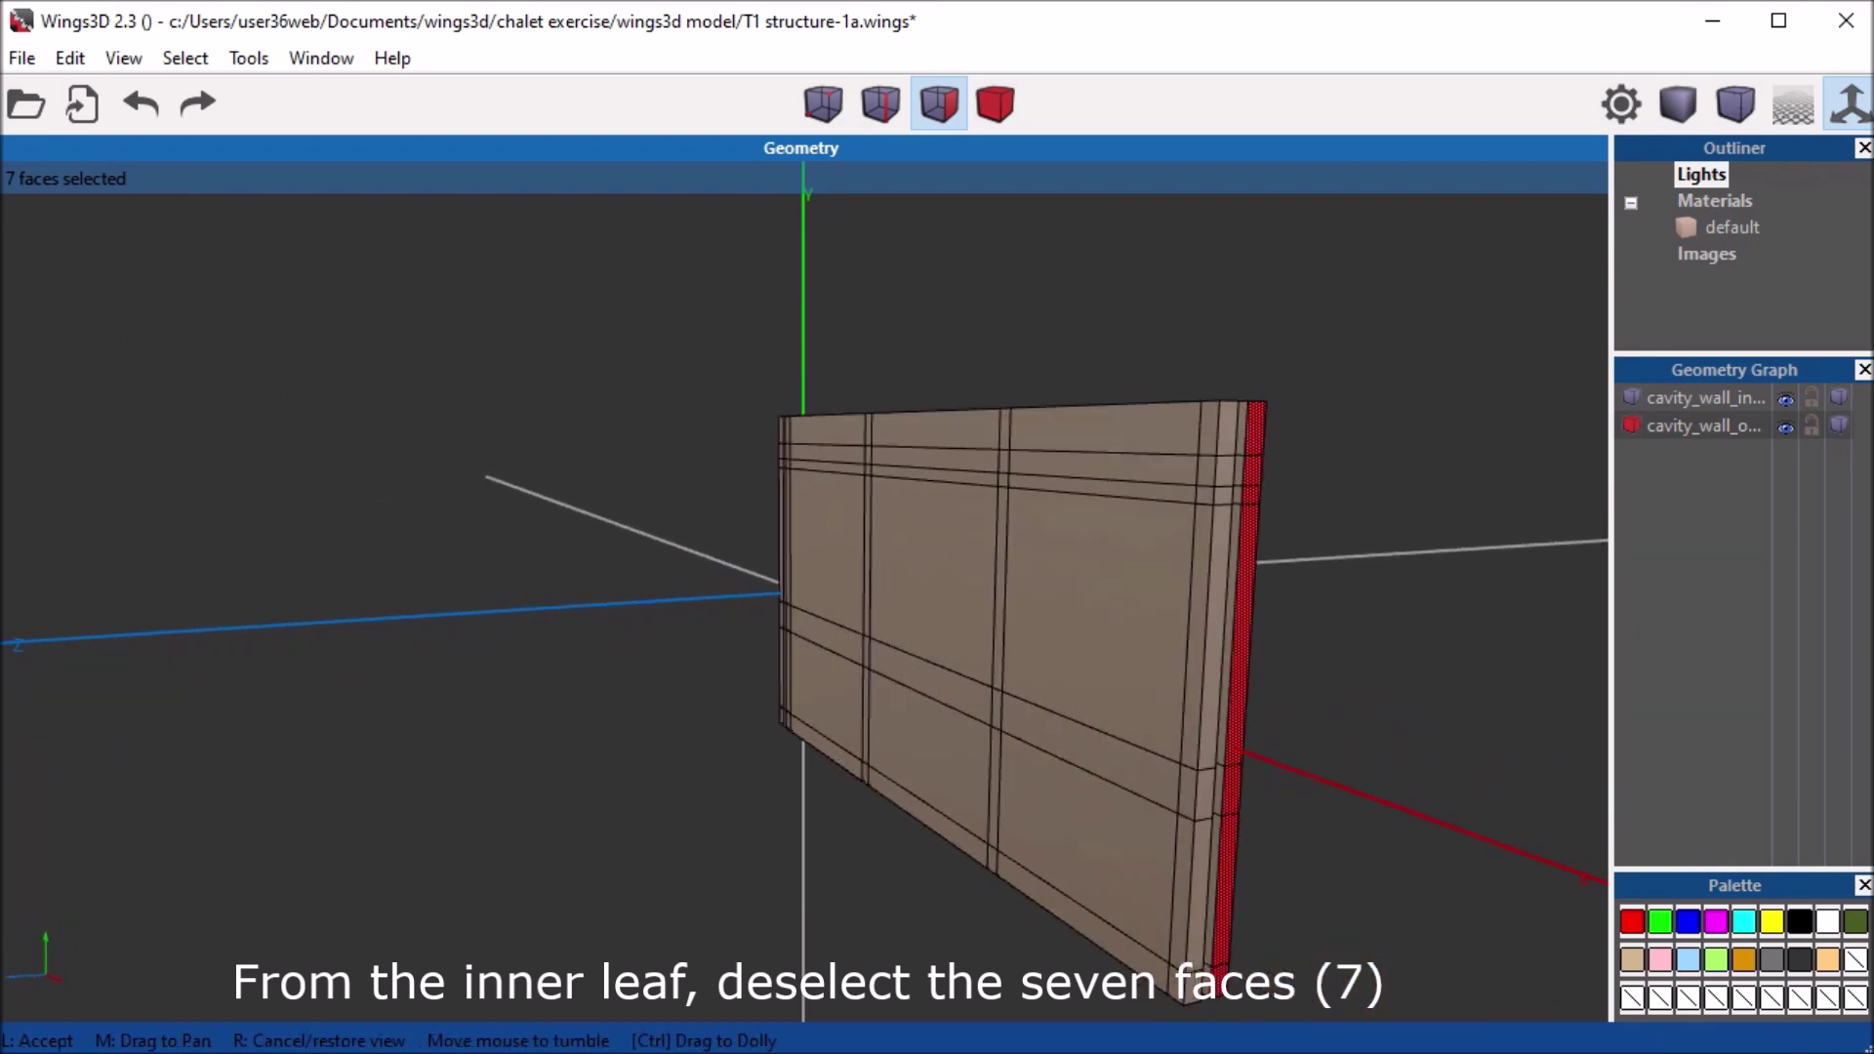
left_click(800, 586)
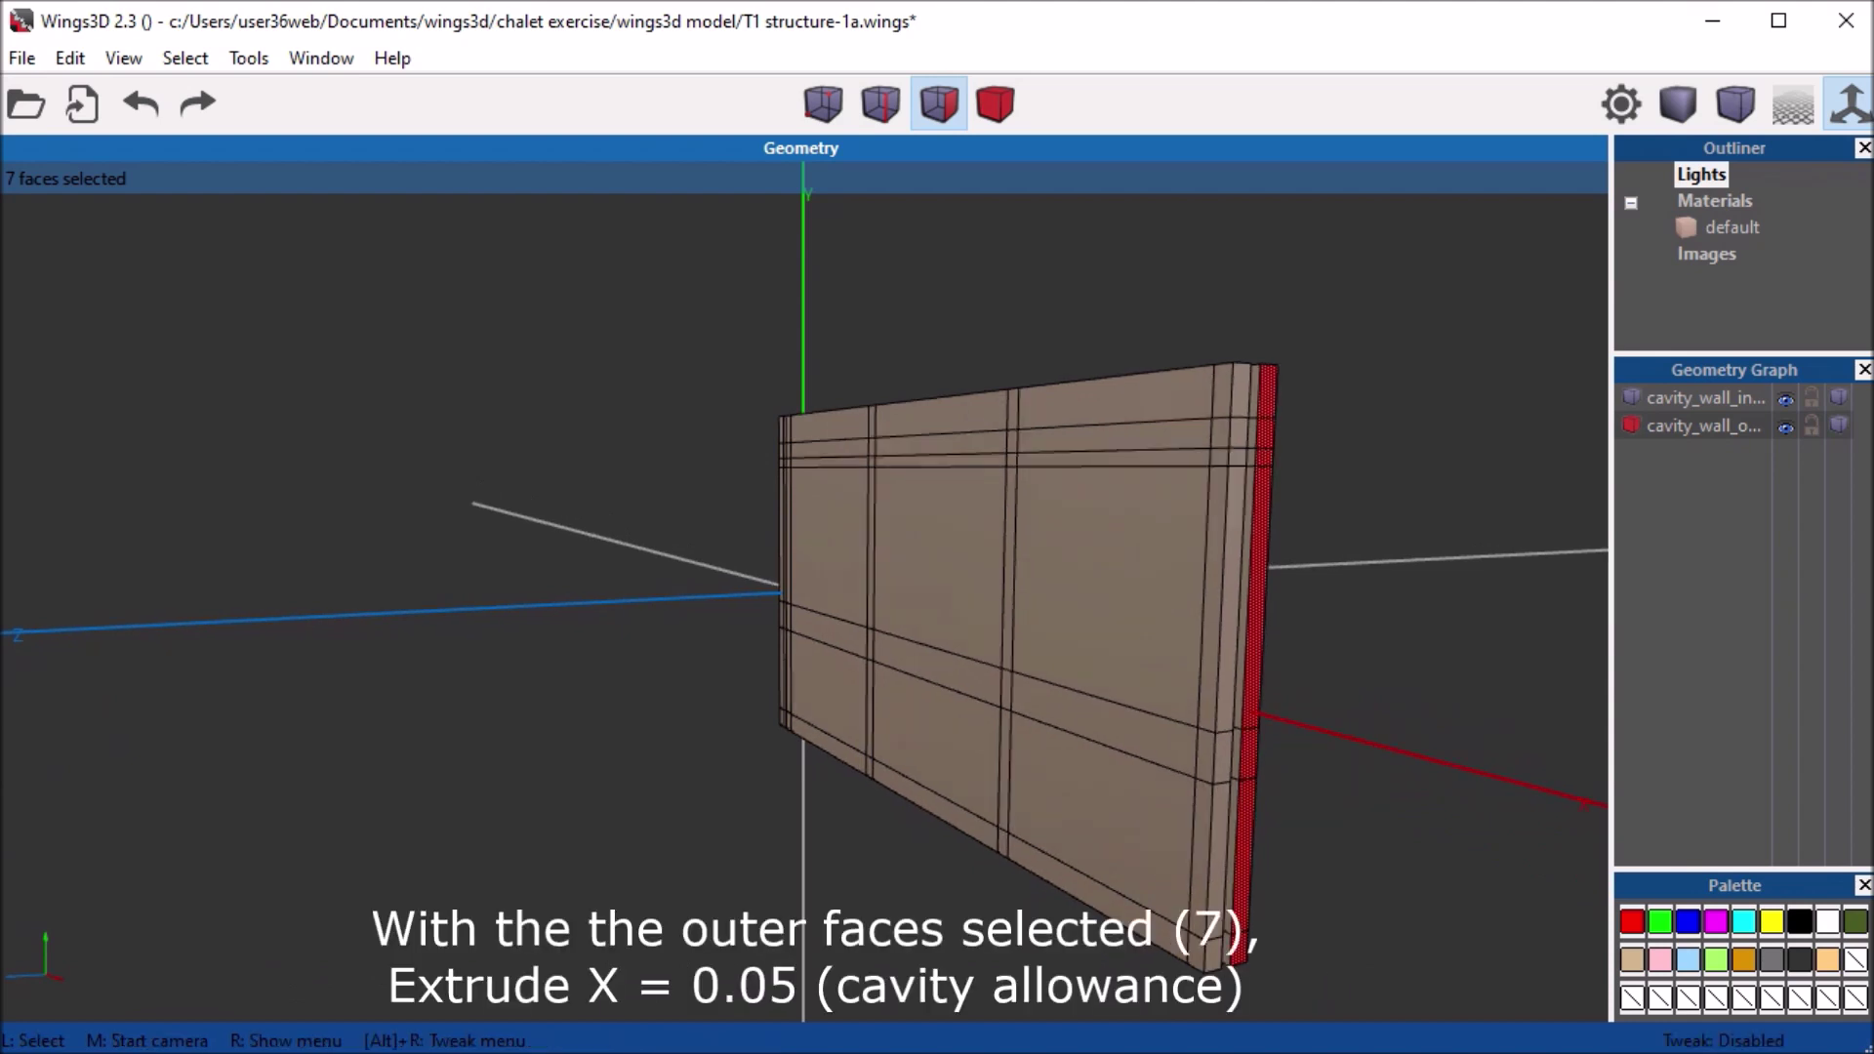
Extrude the outer leaf's seven end faces 0.05 along X for the cavity allowance
right_click(352, 278)
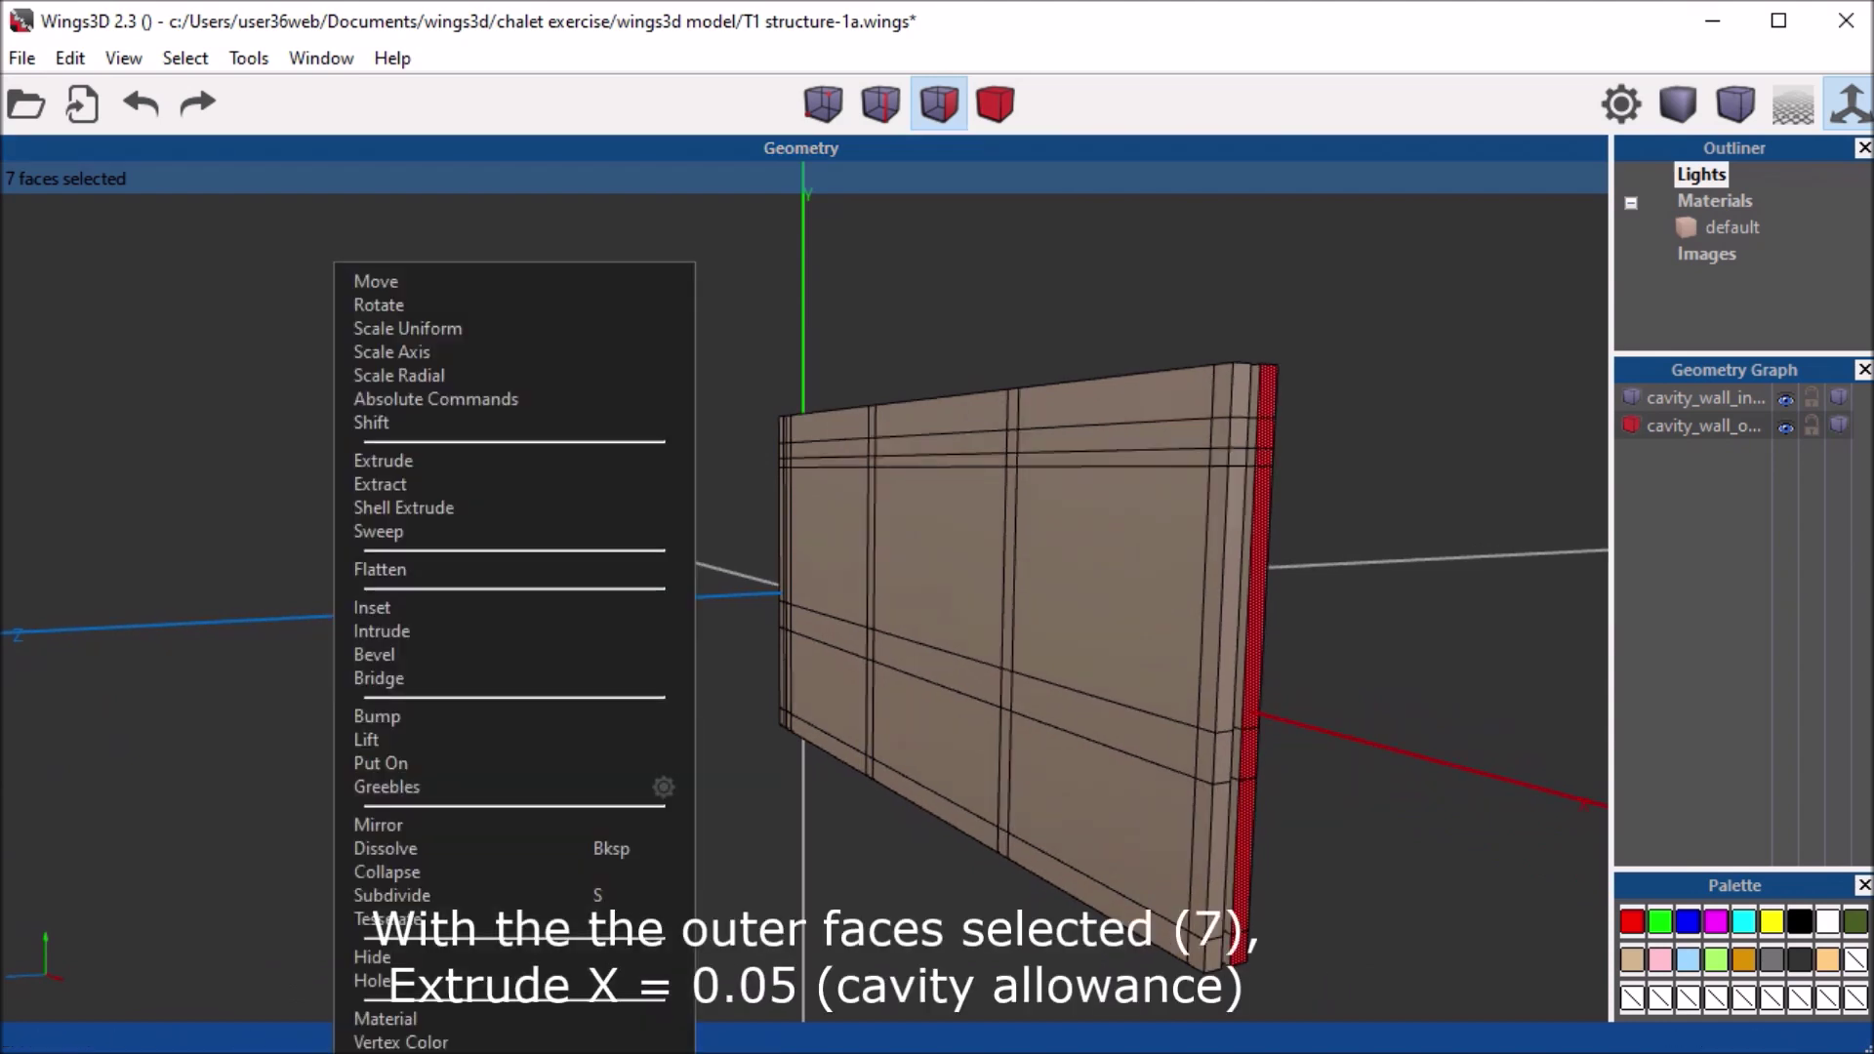
left_click(383, 460)
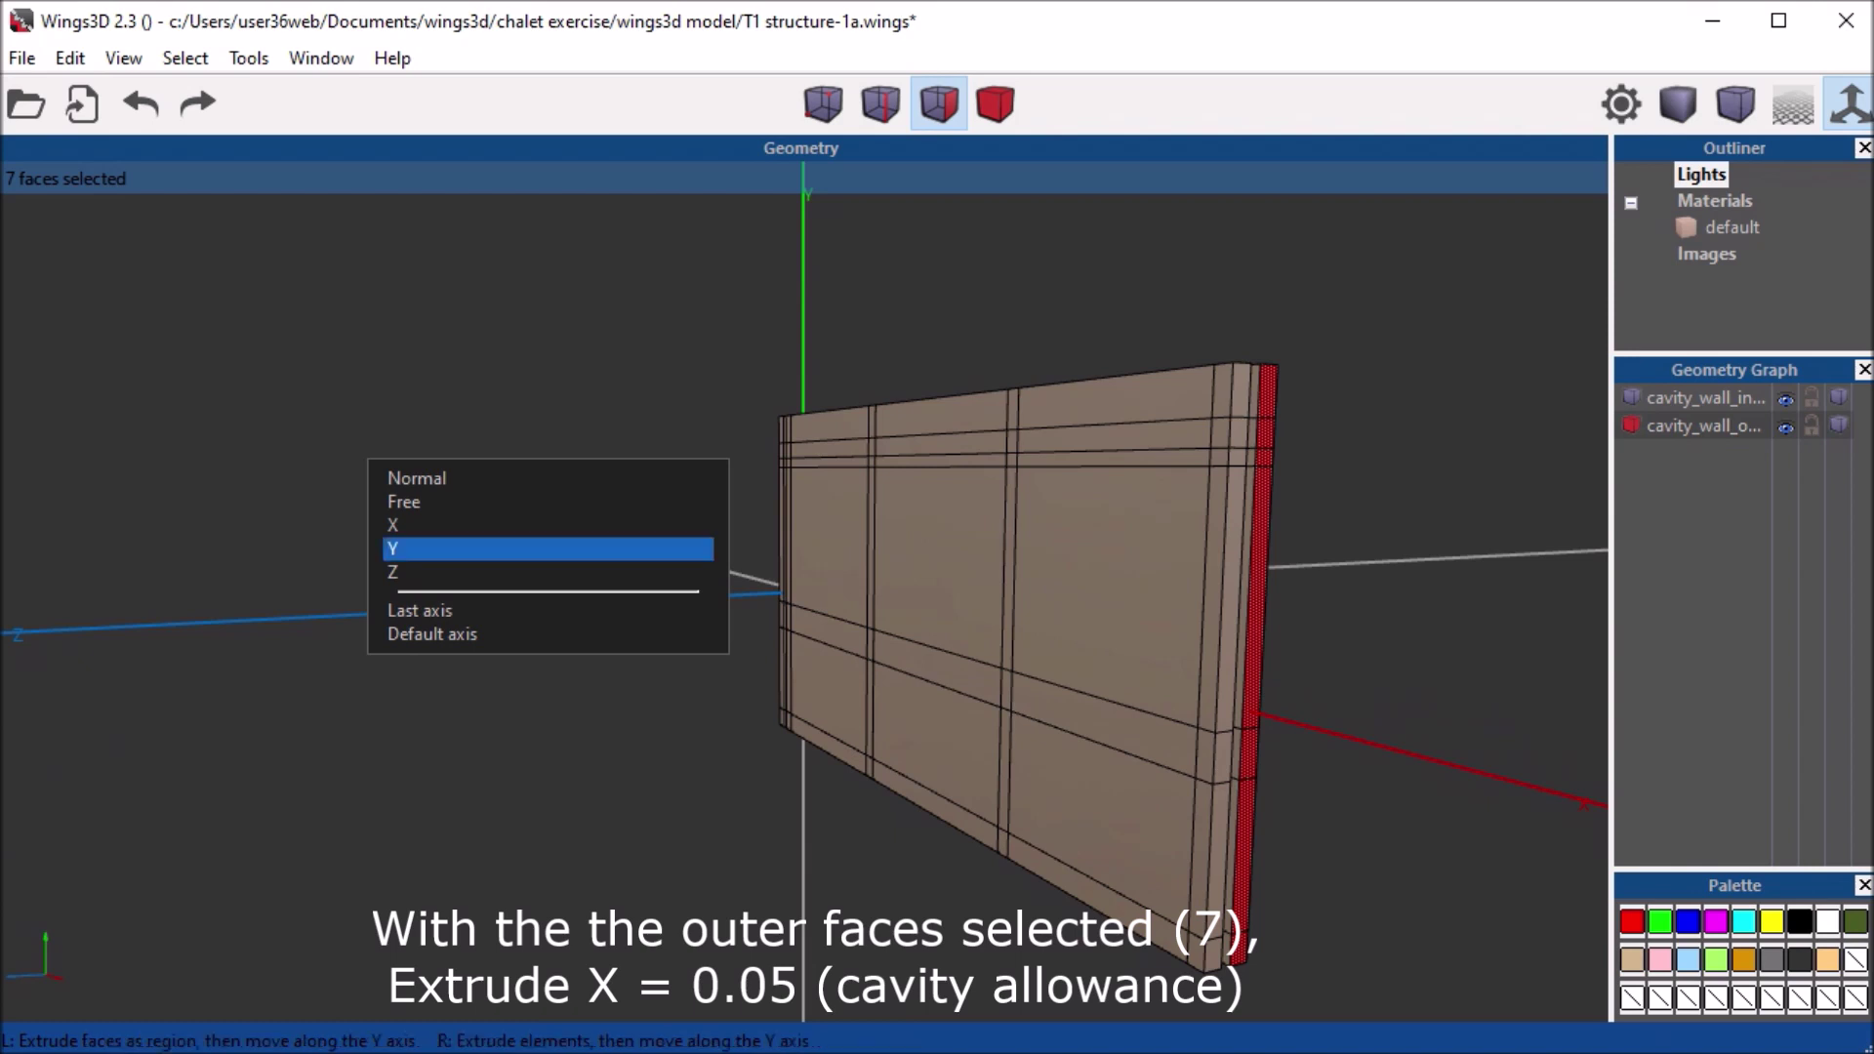
left_click(410, 524)
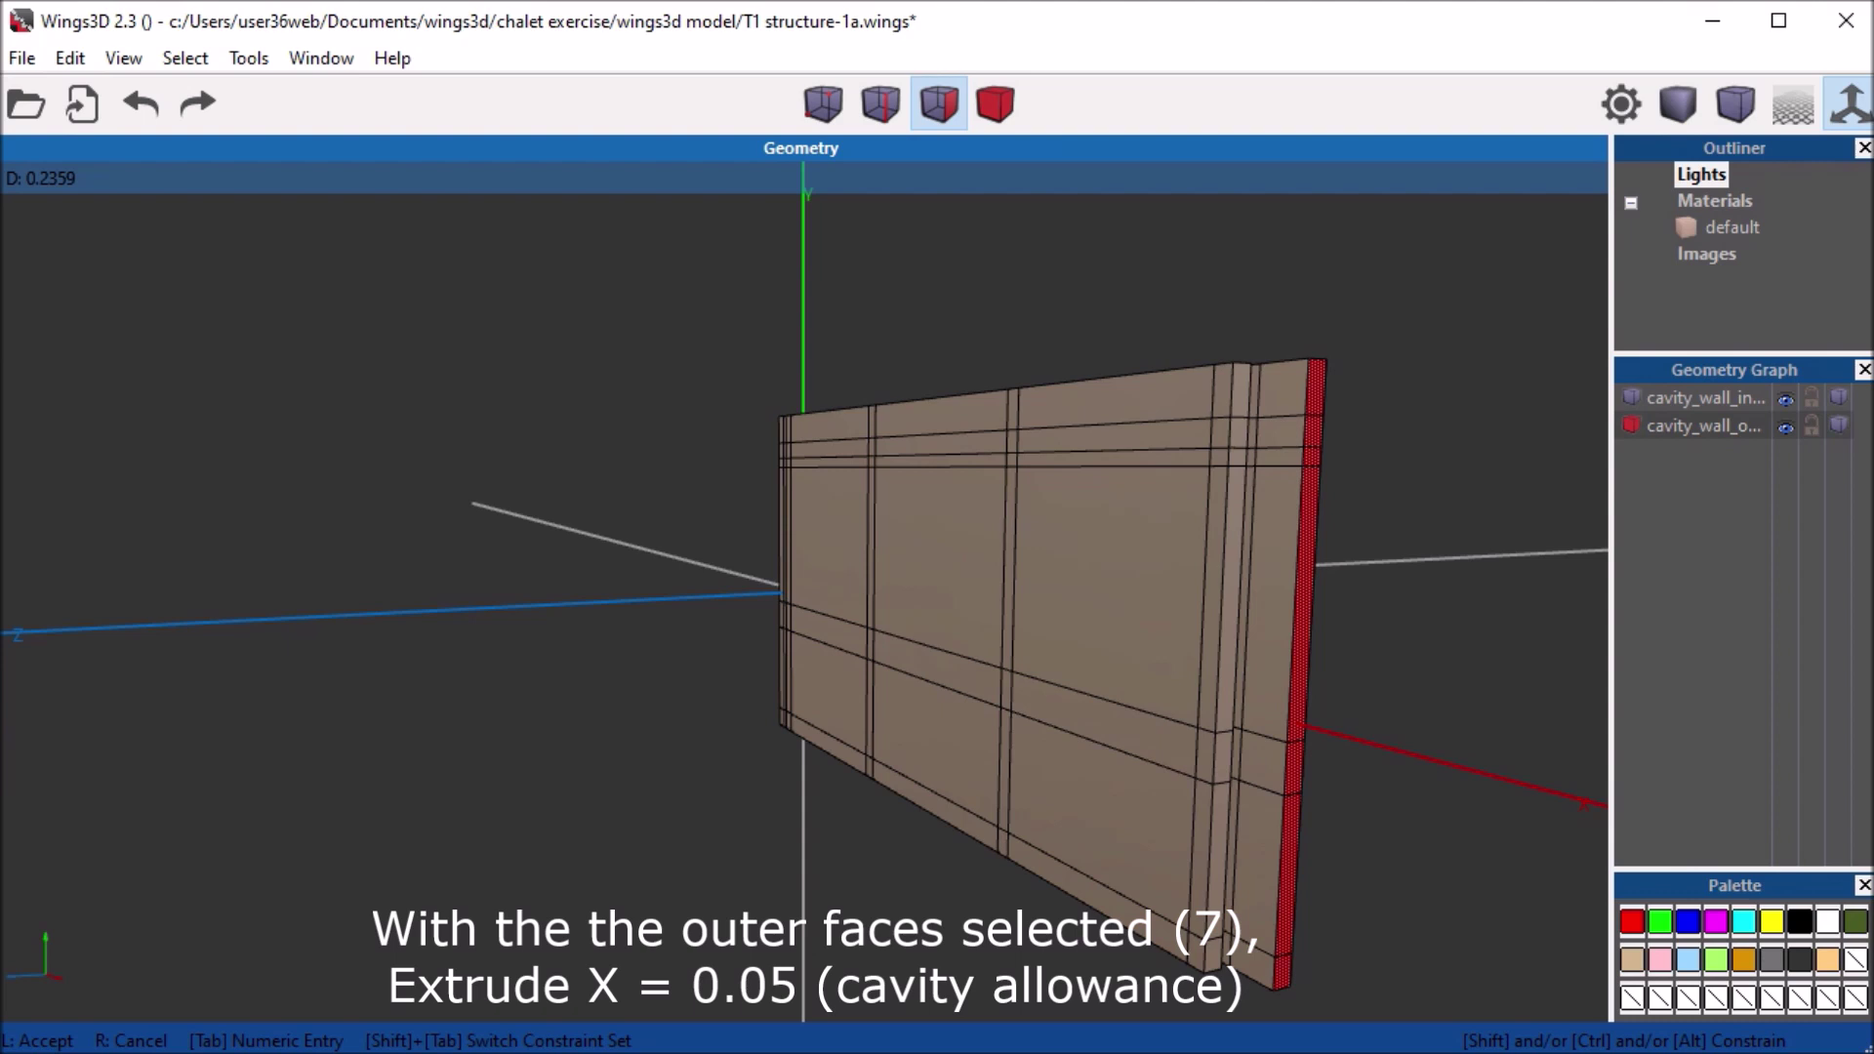
key("Tab")
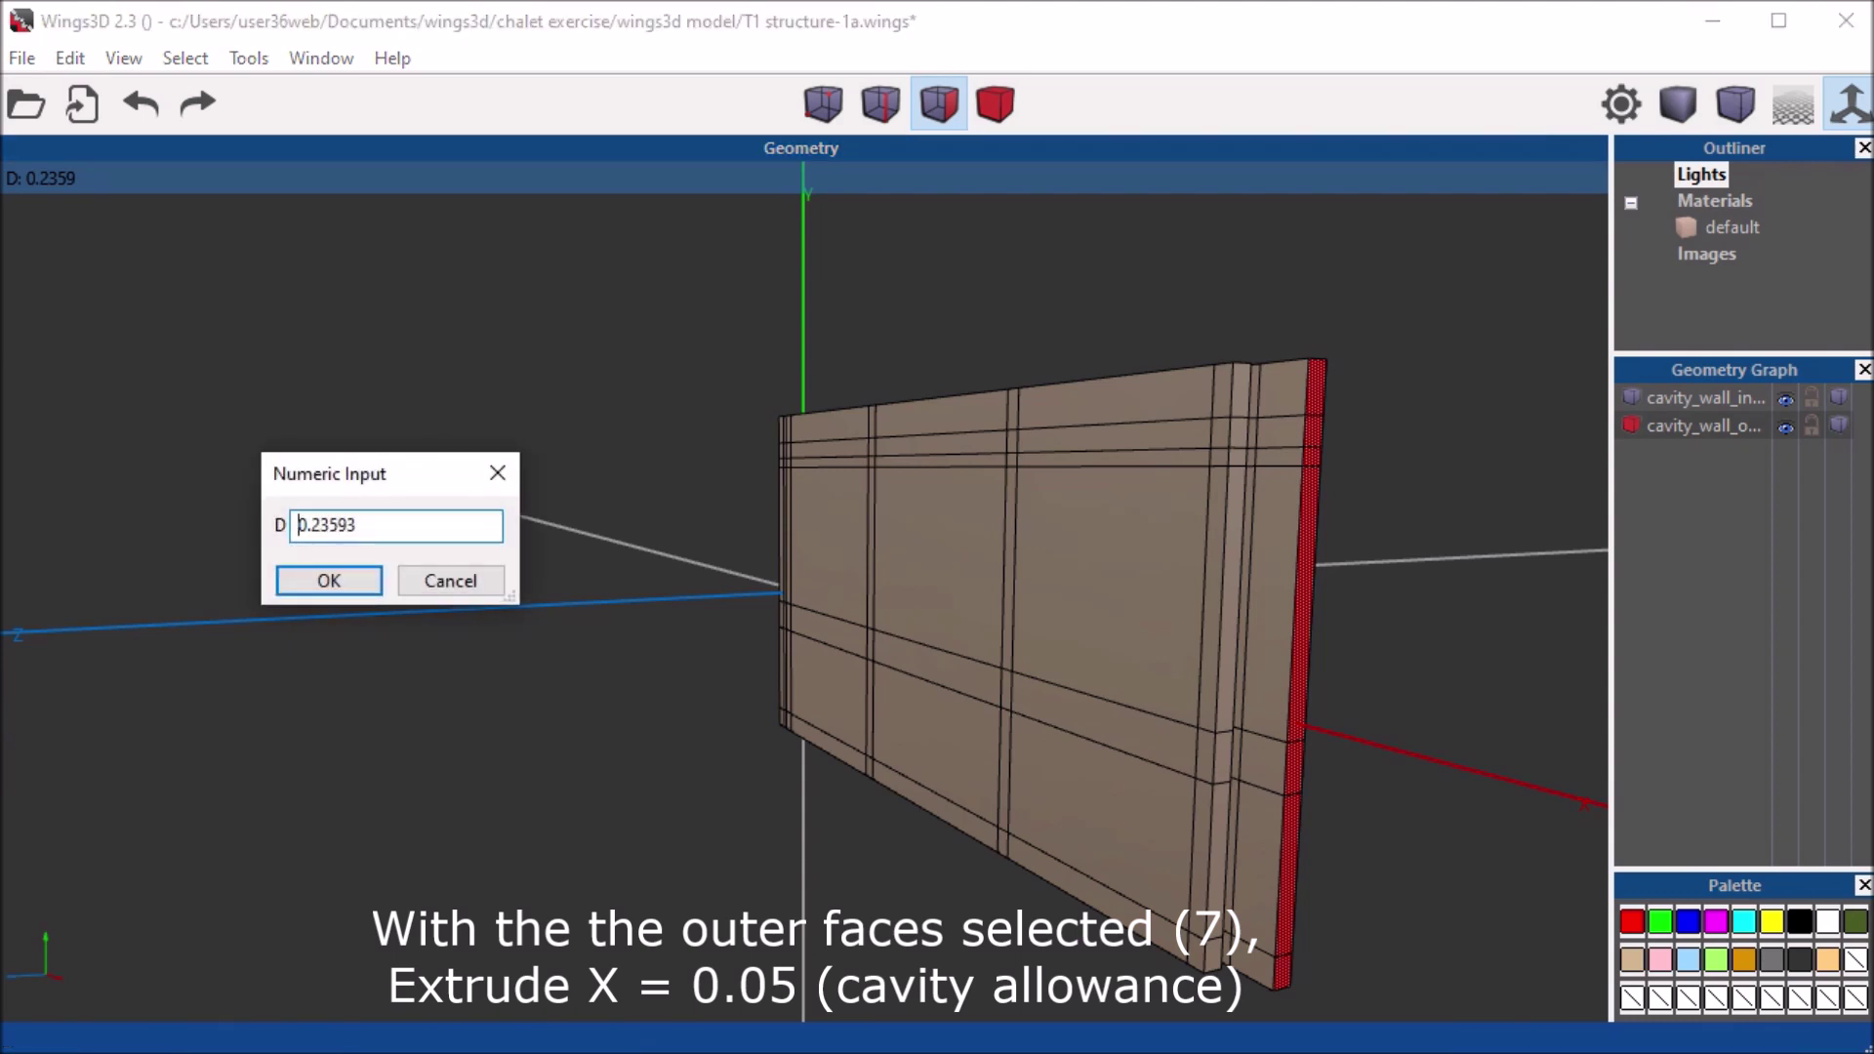
type(".0")
type("5")
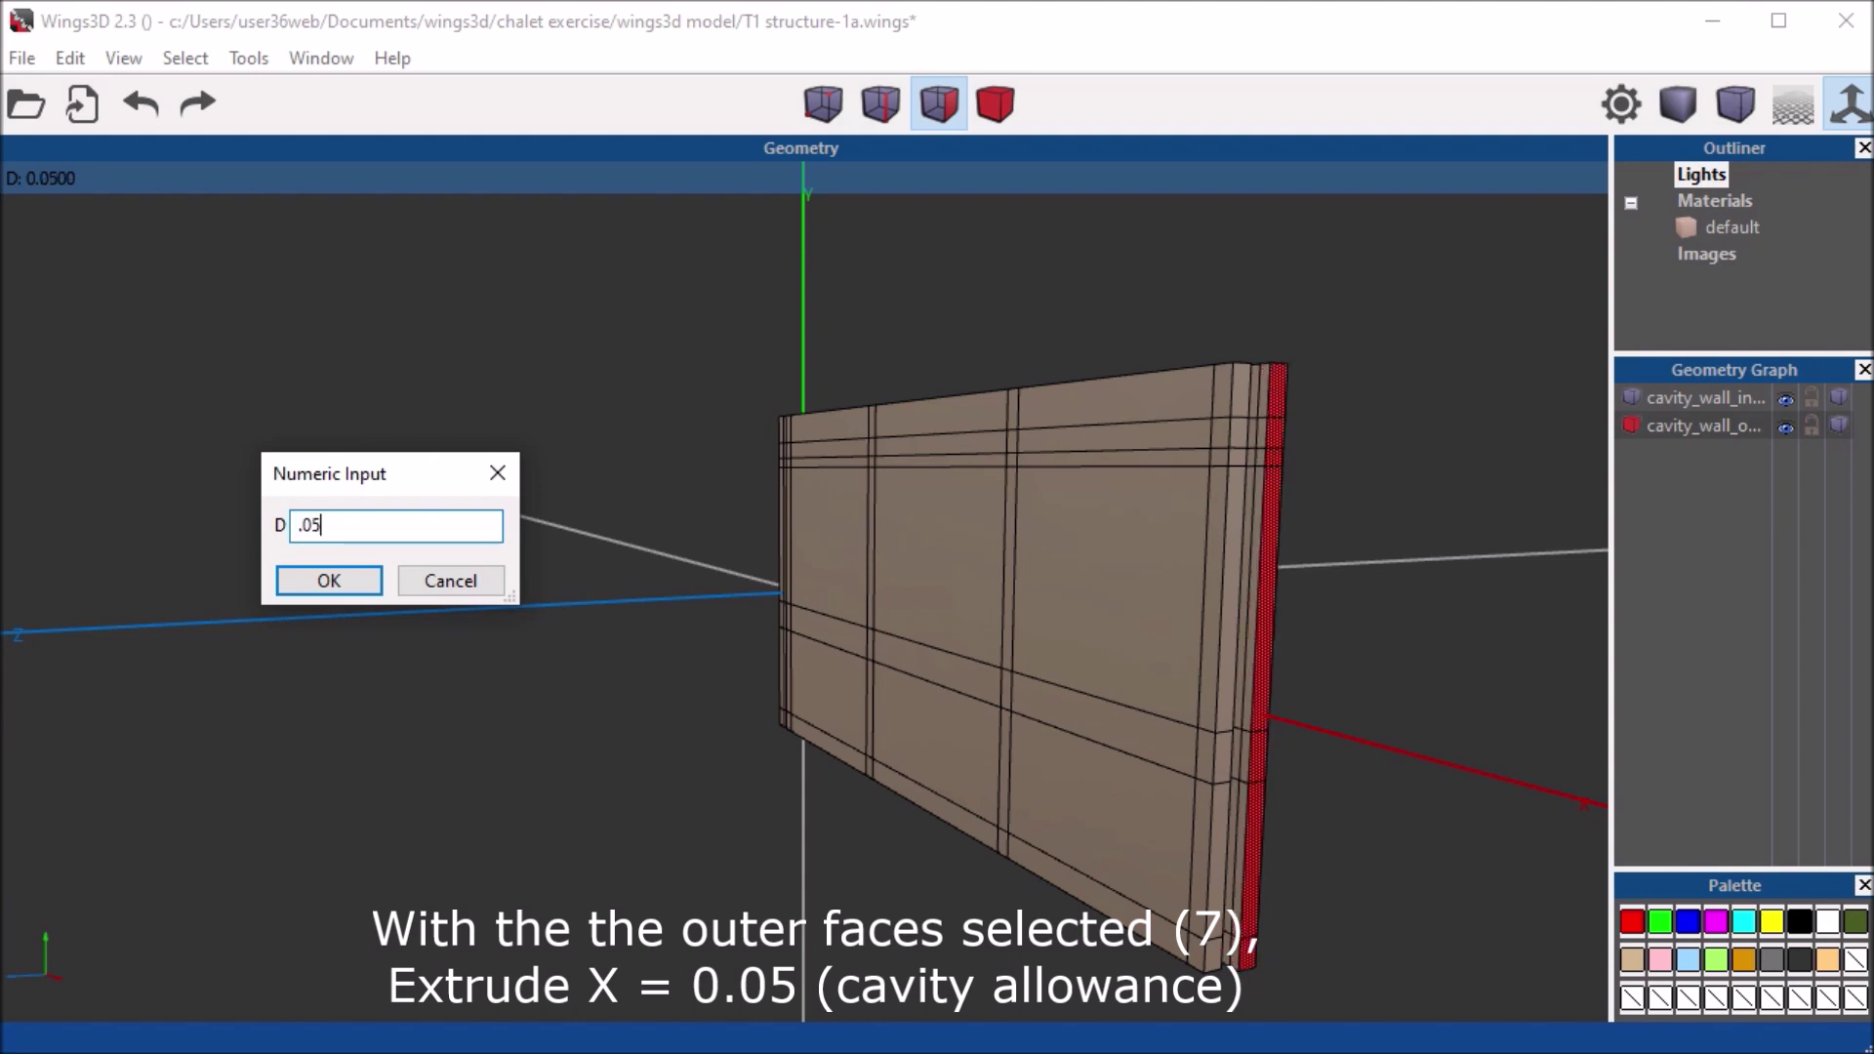
key("Return")
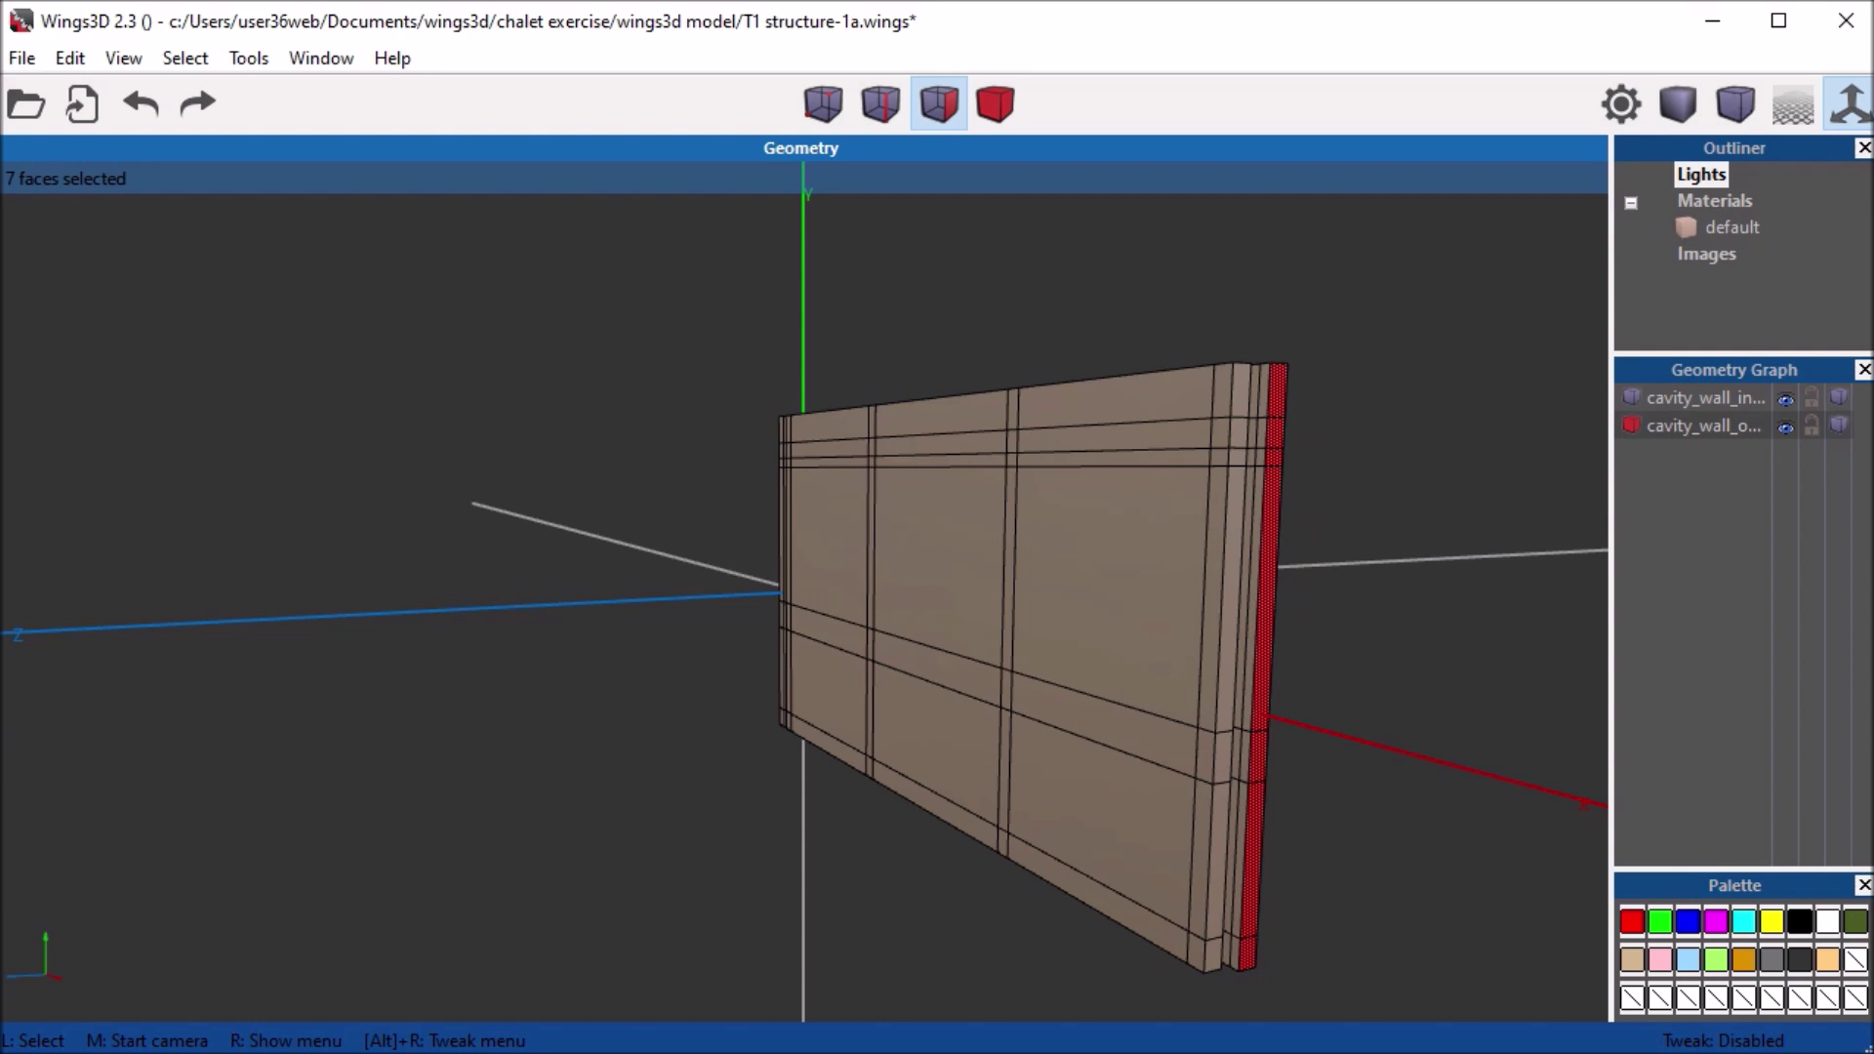
right_click(415, 298)
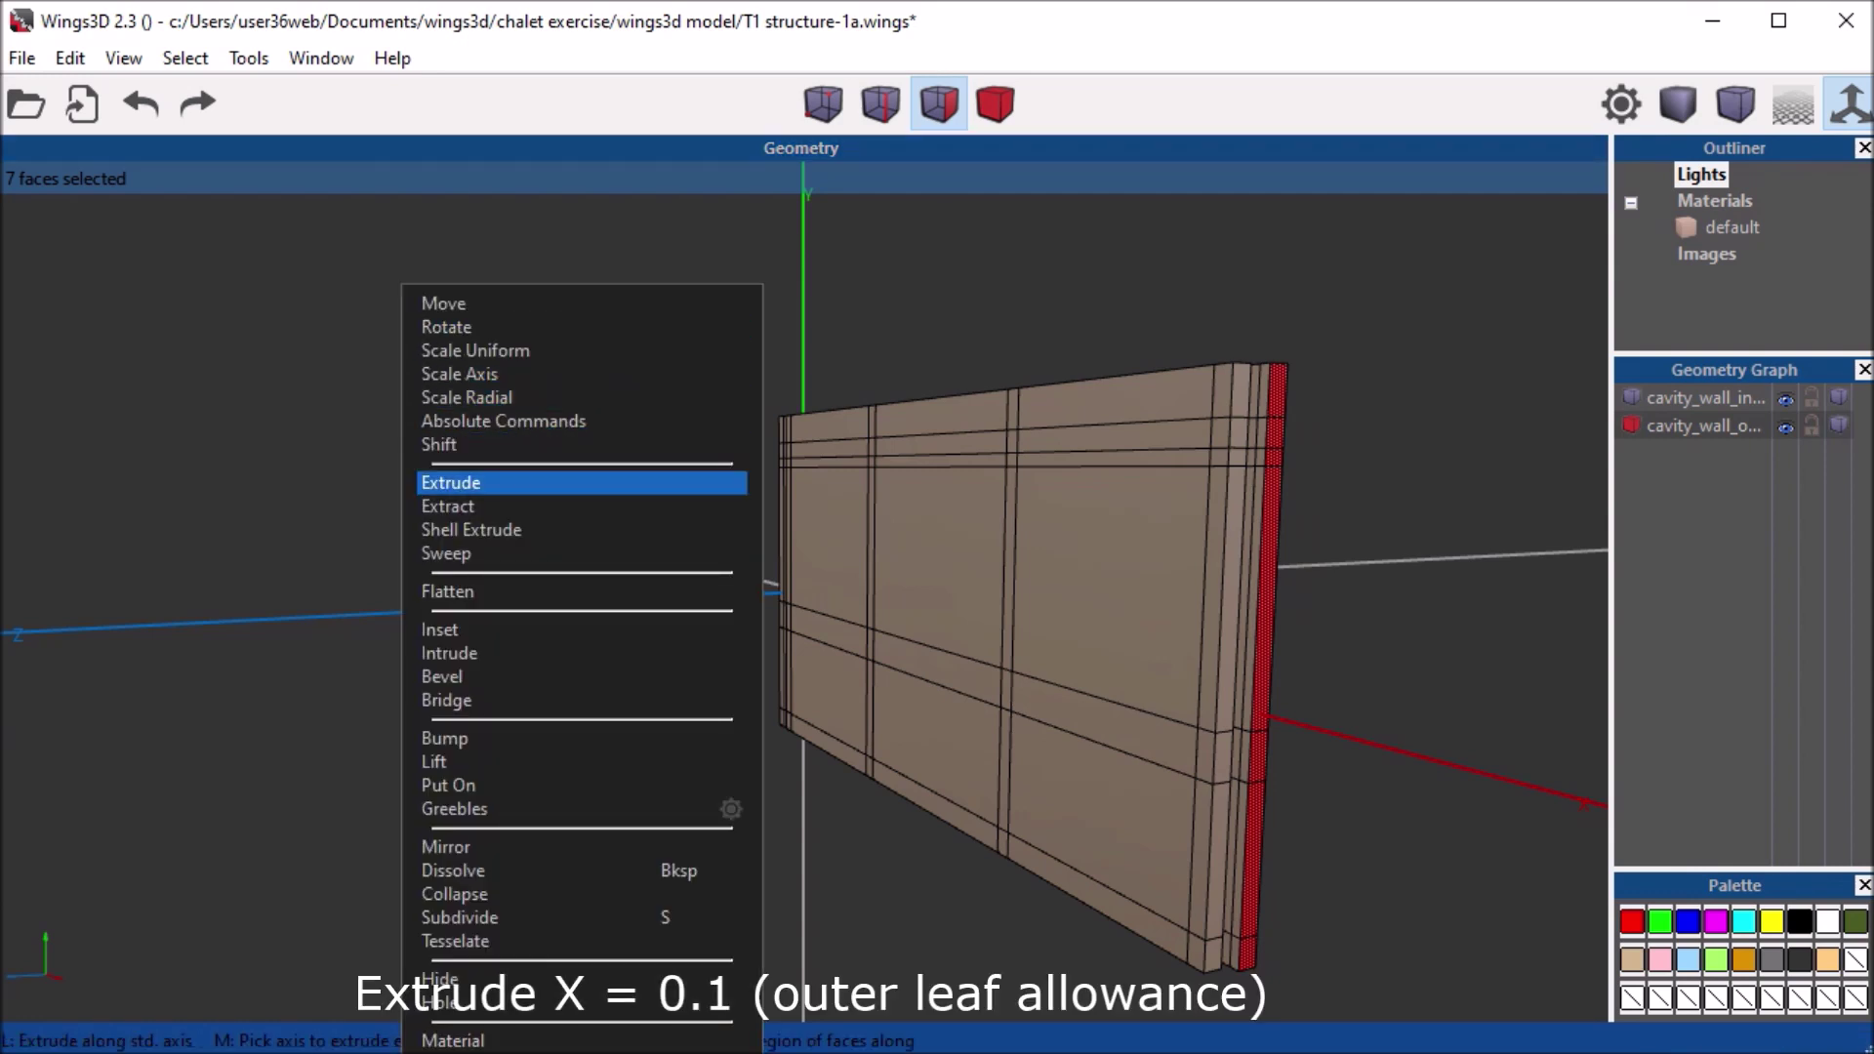
Extrude the same seven faces a further 0.1 along X, then clear the selection
left_click(449, 482)
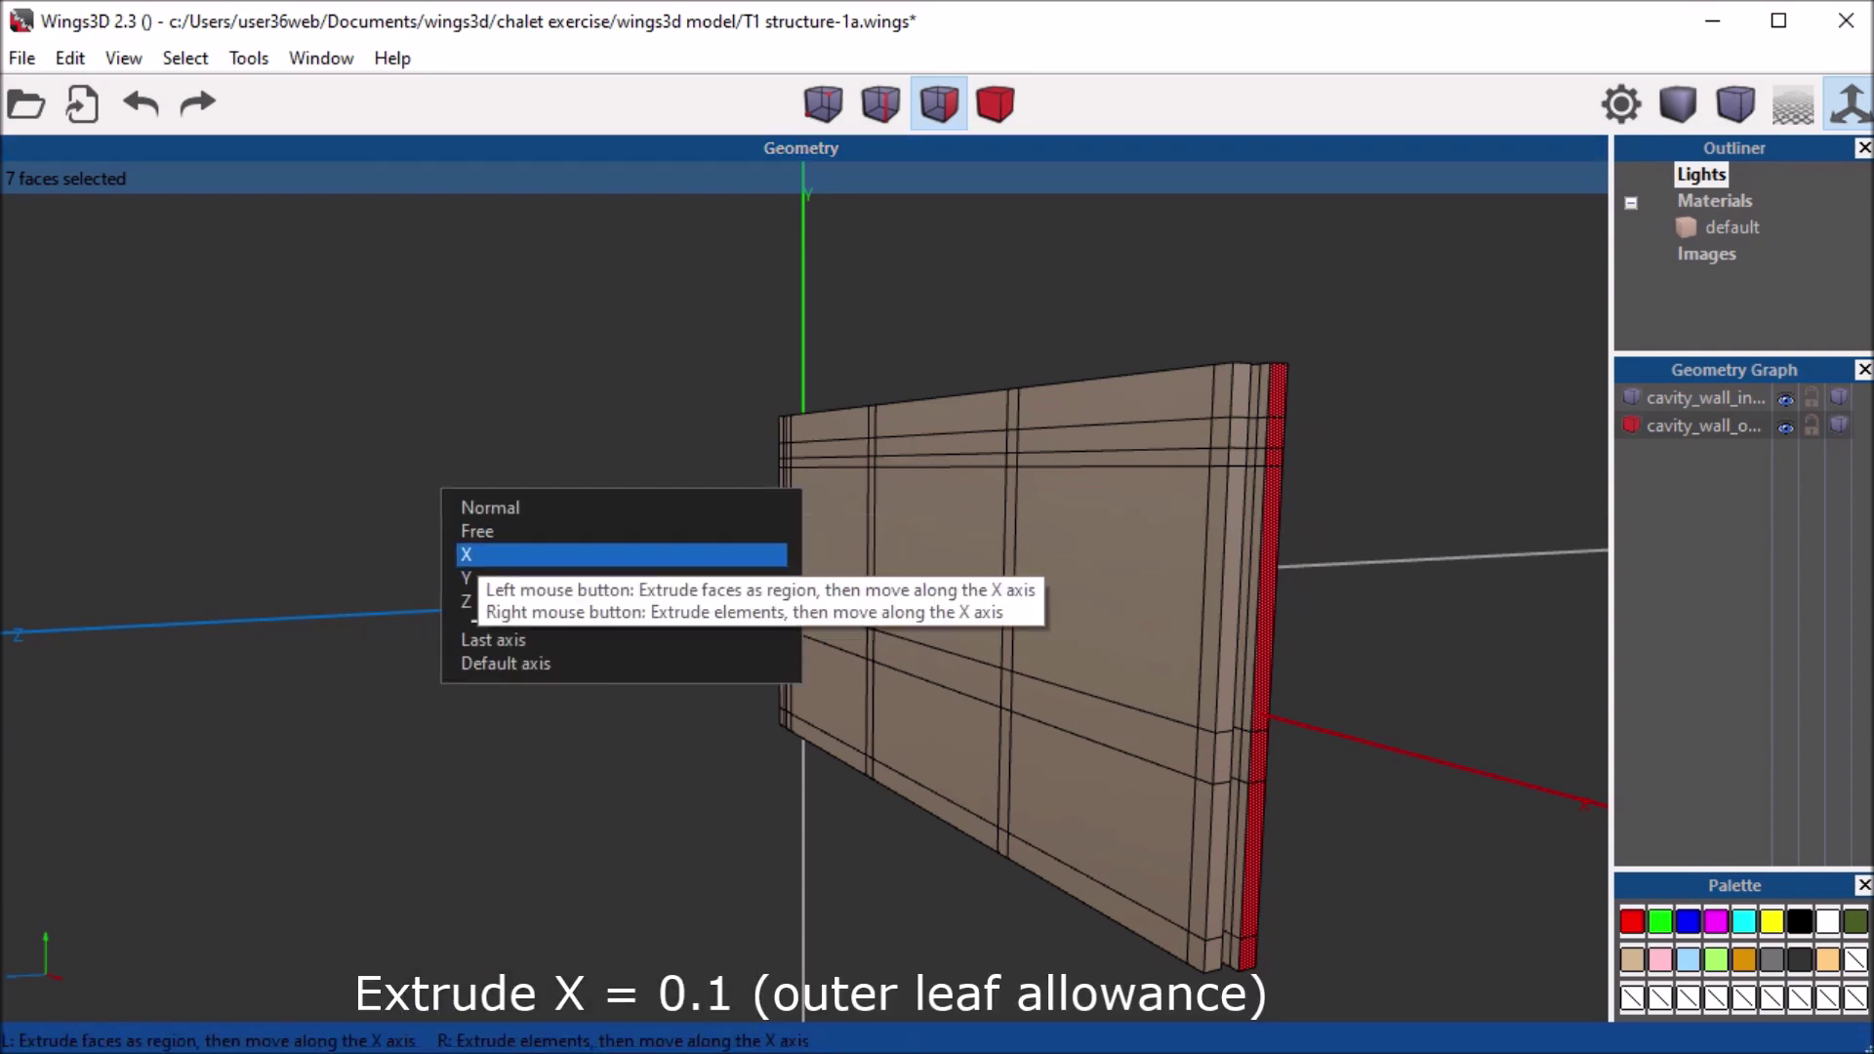
left_click(466, 554)
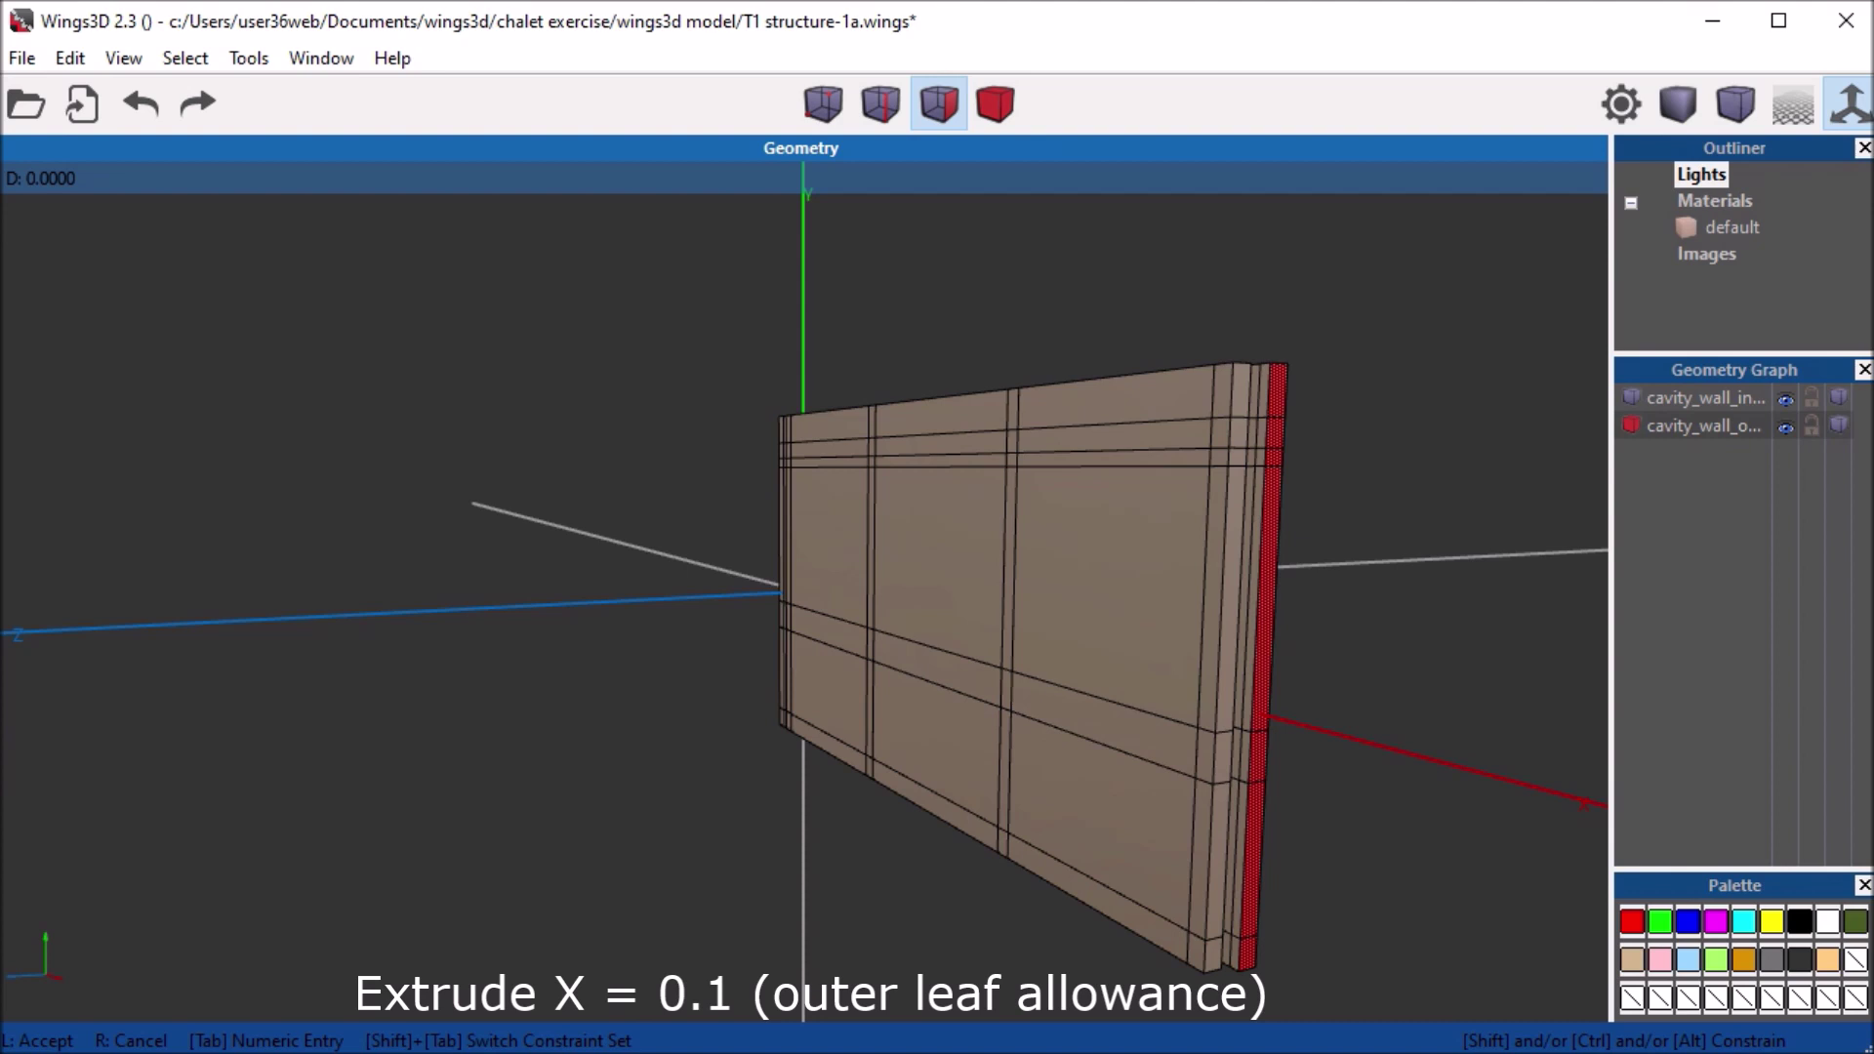
key("Tab")
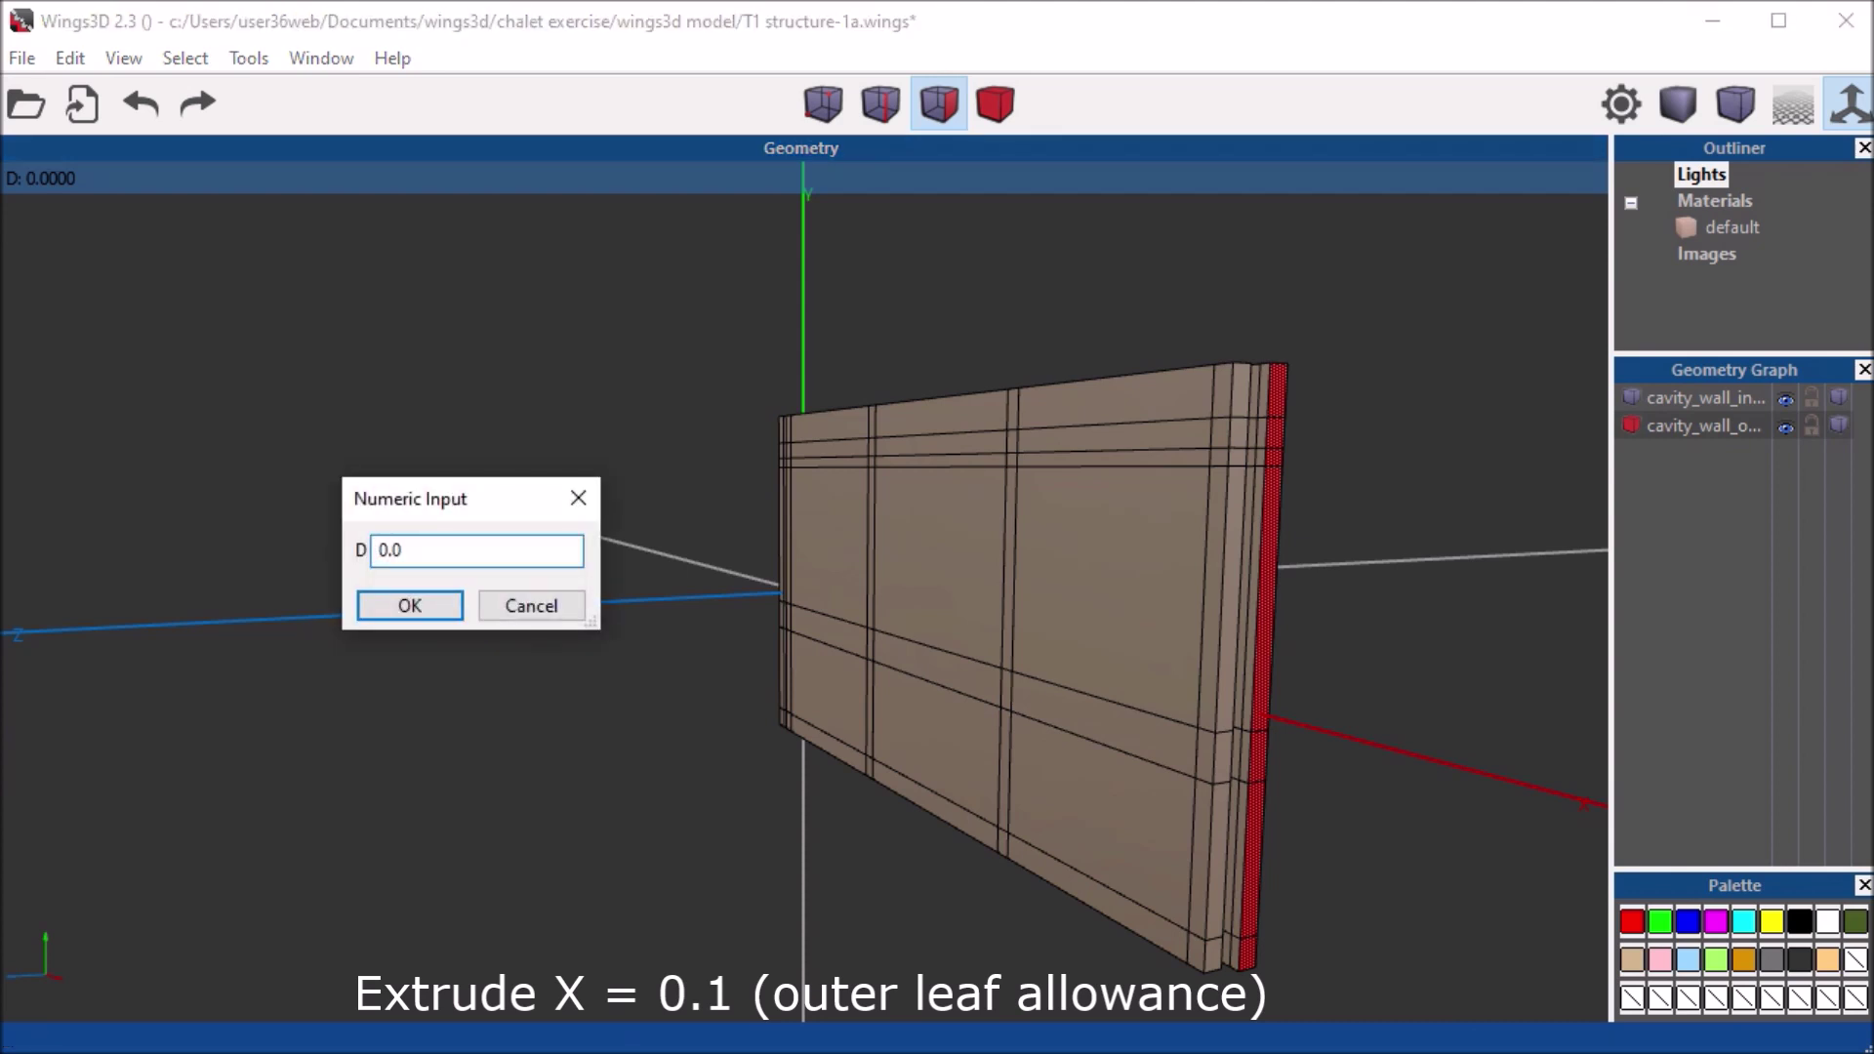
type(".")
type("1")
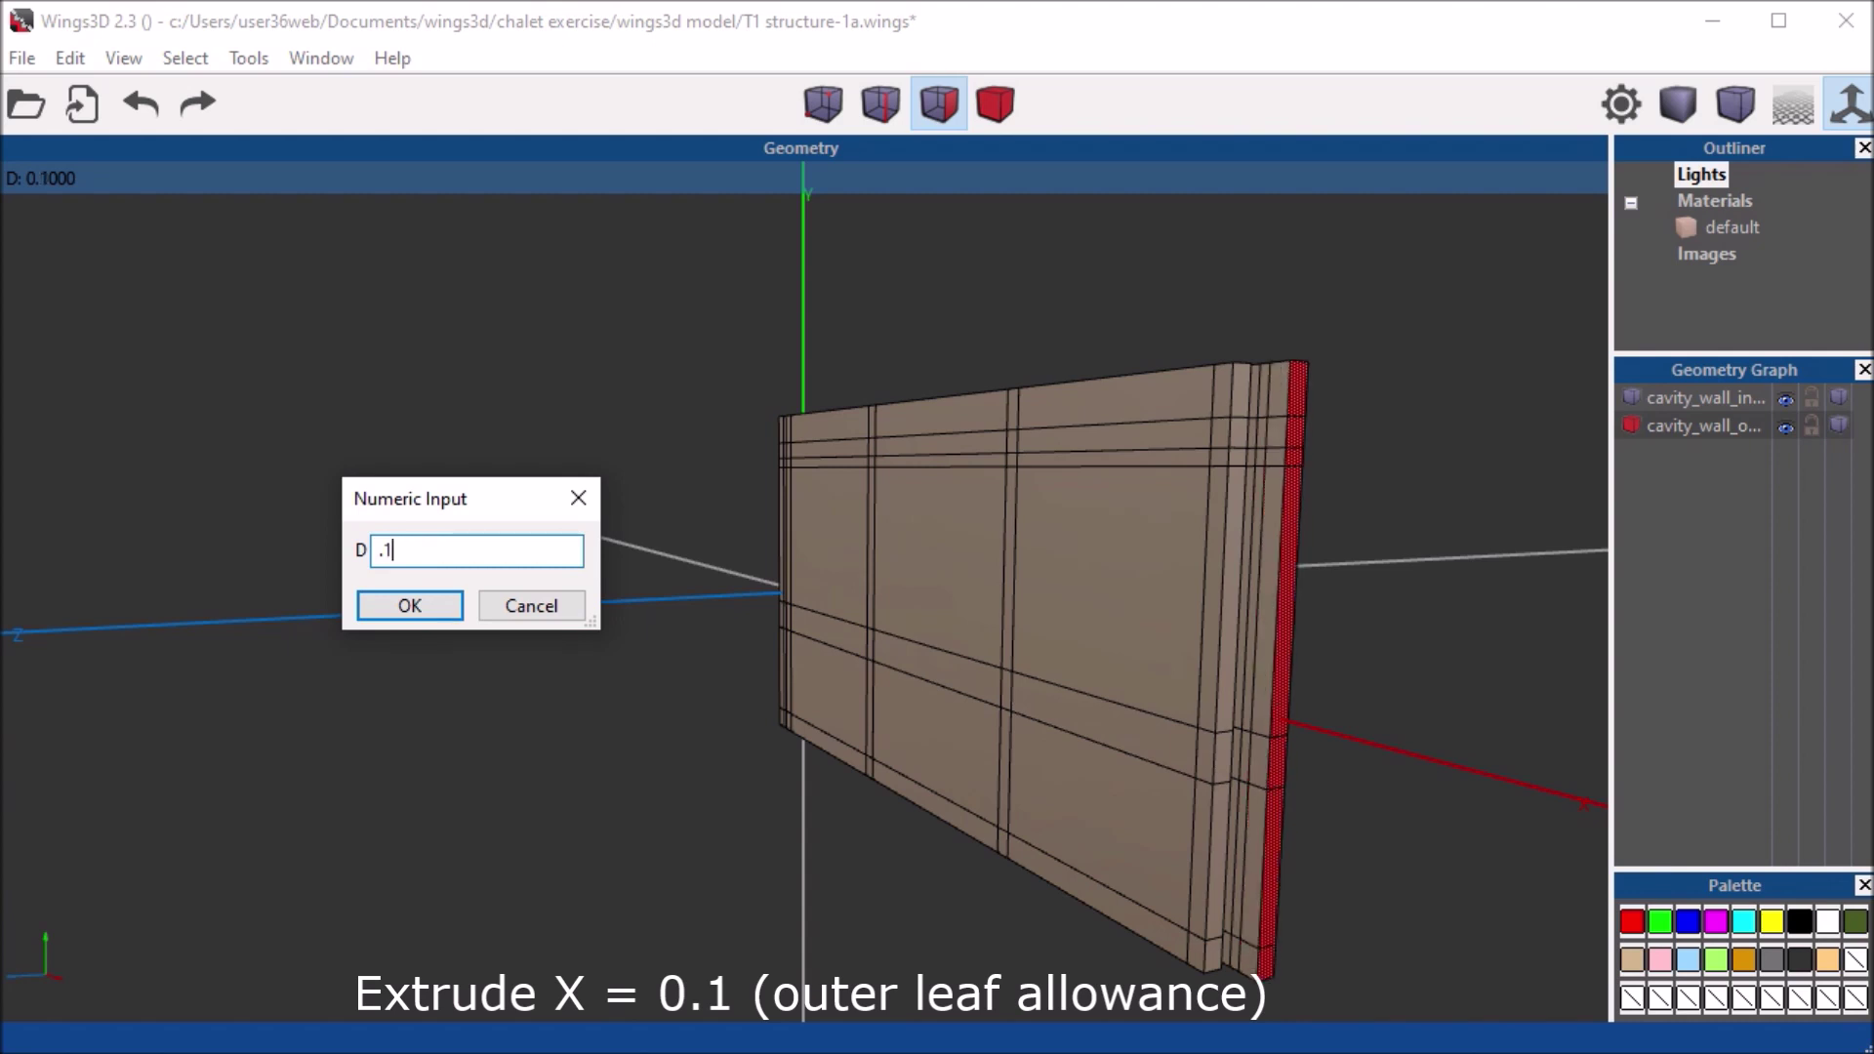
key("Return")
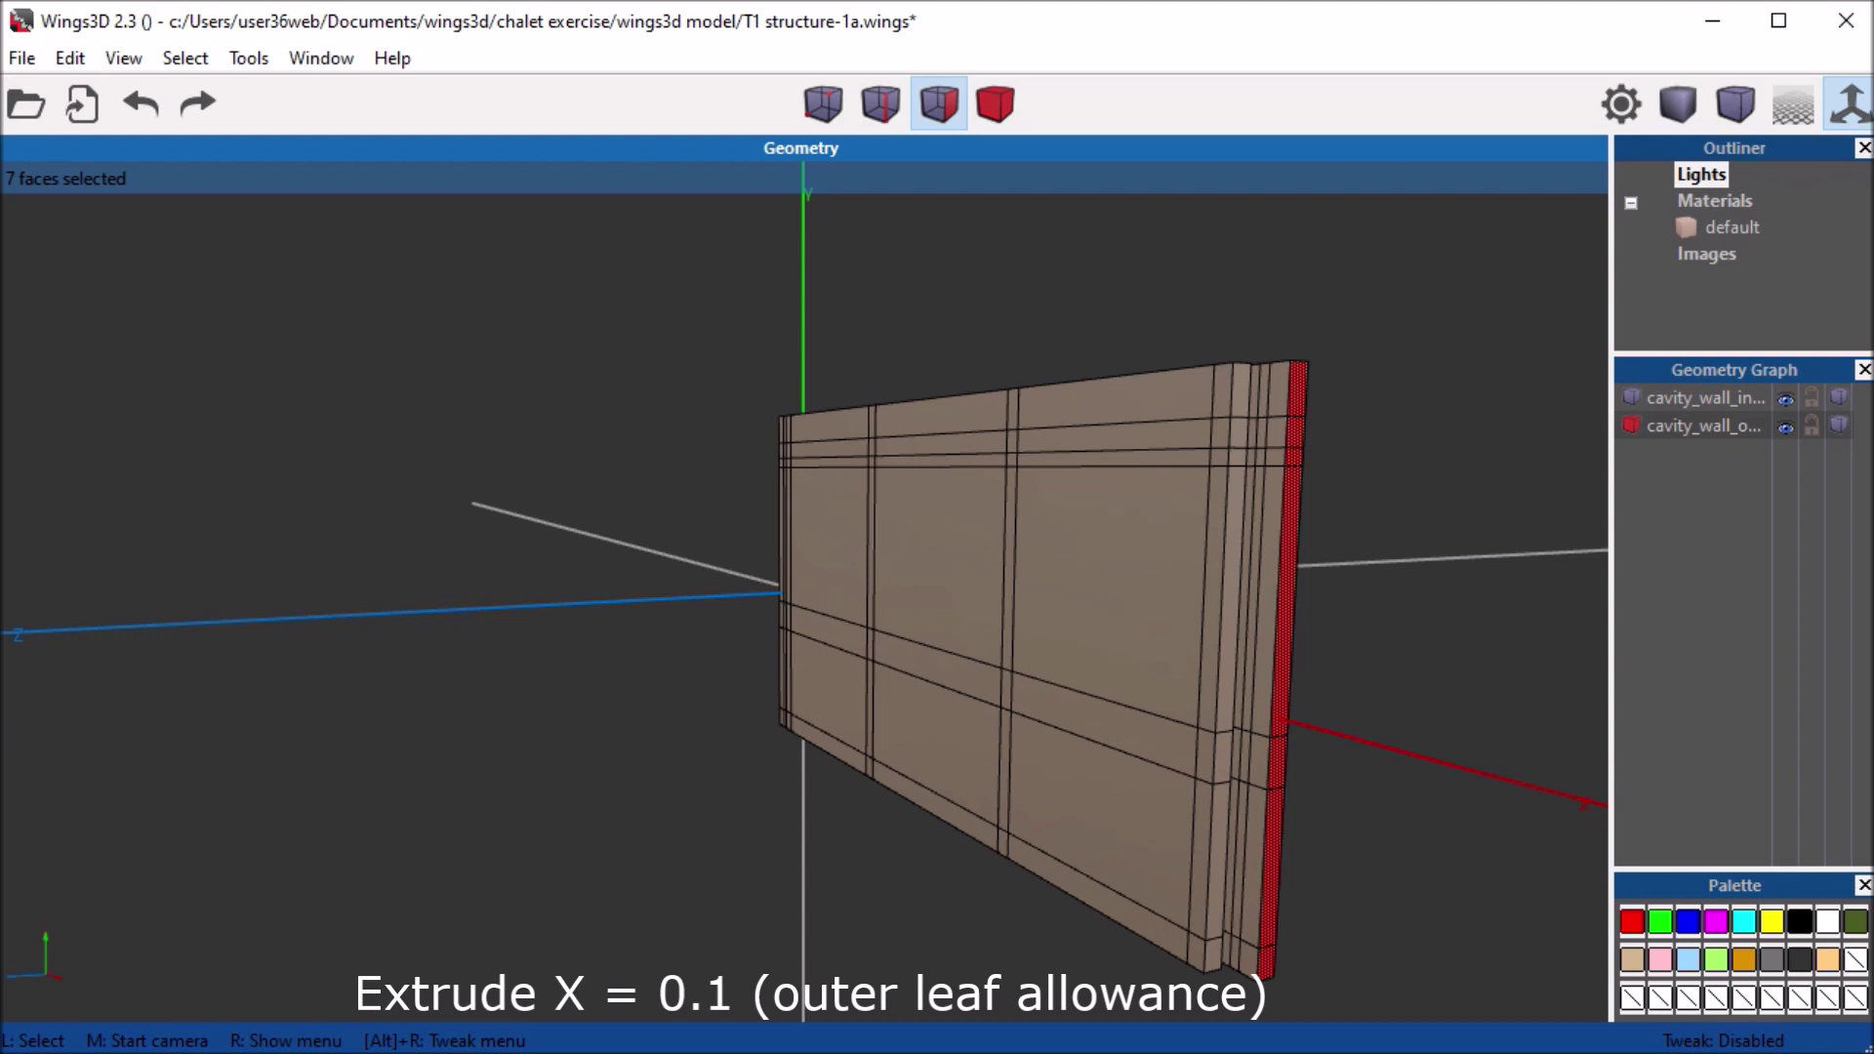
key("space")
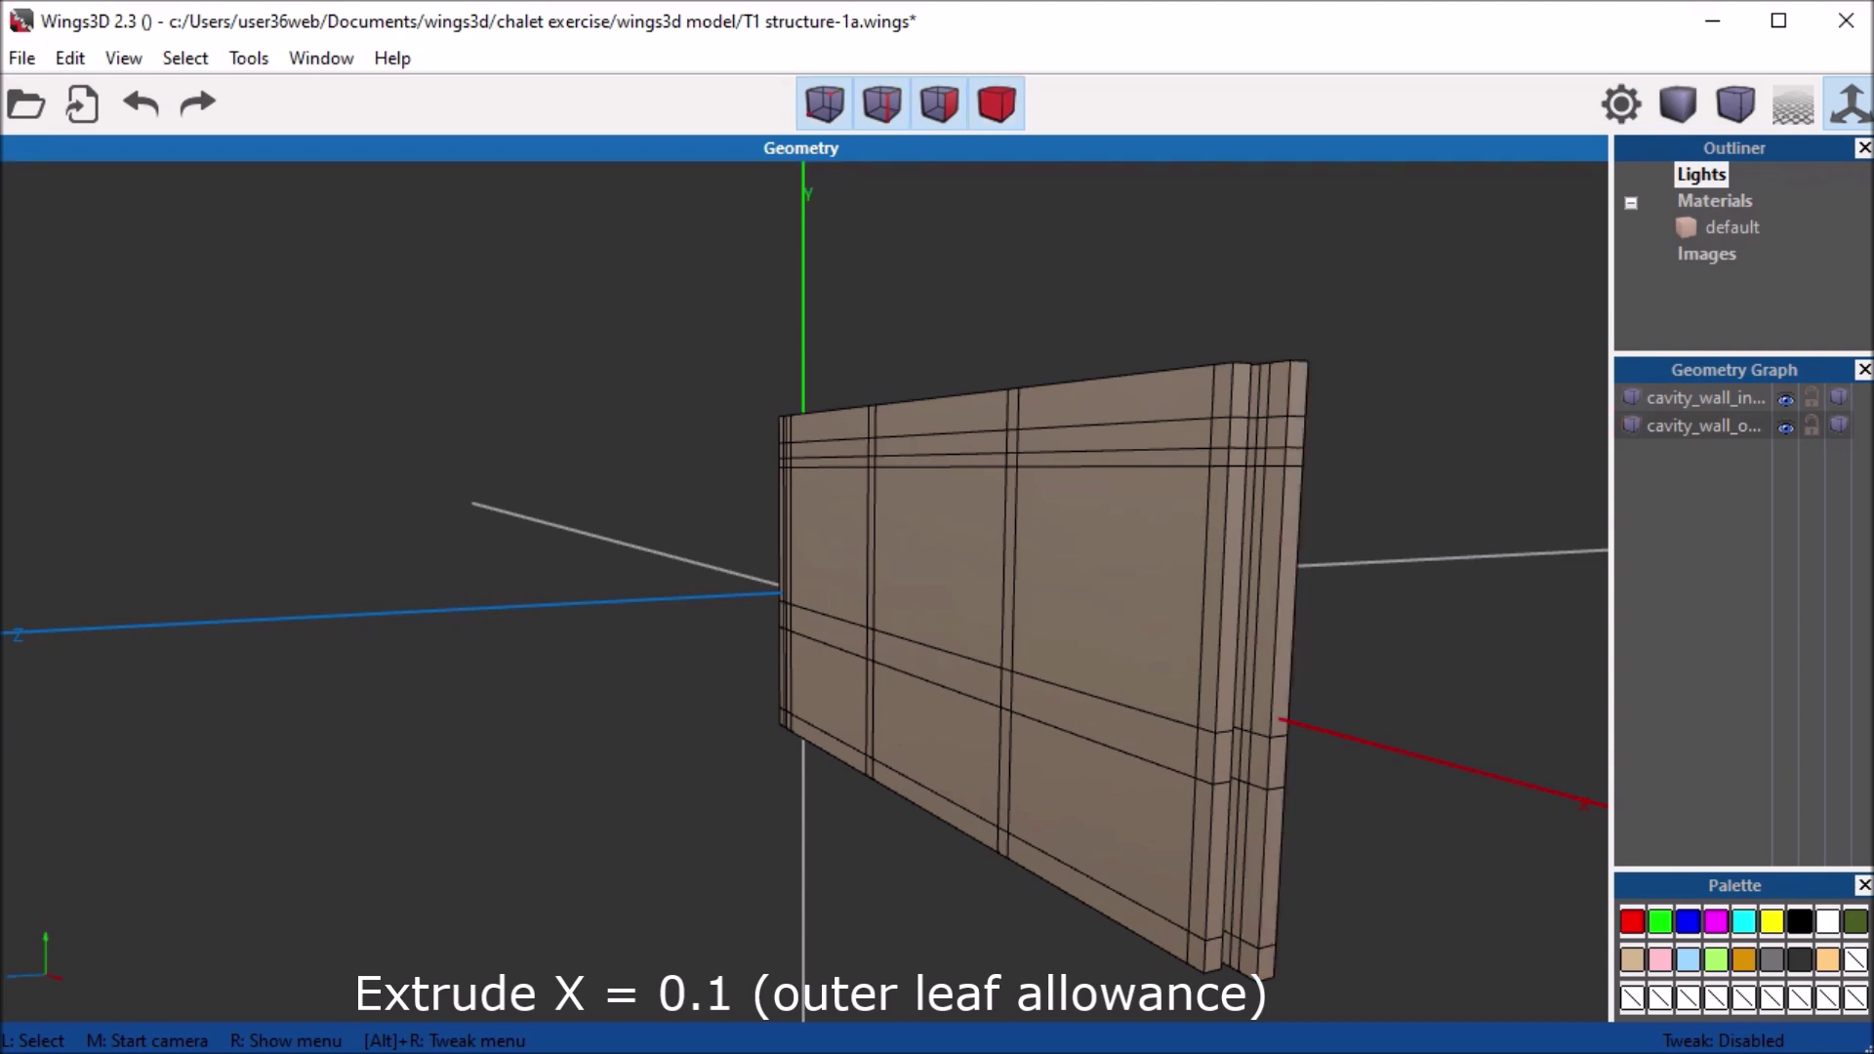
middle_click_drag(977, 586, 1016, 400)
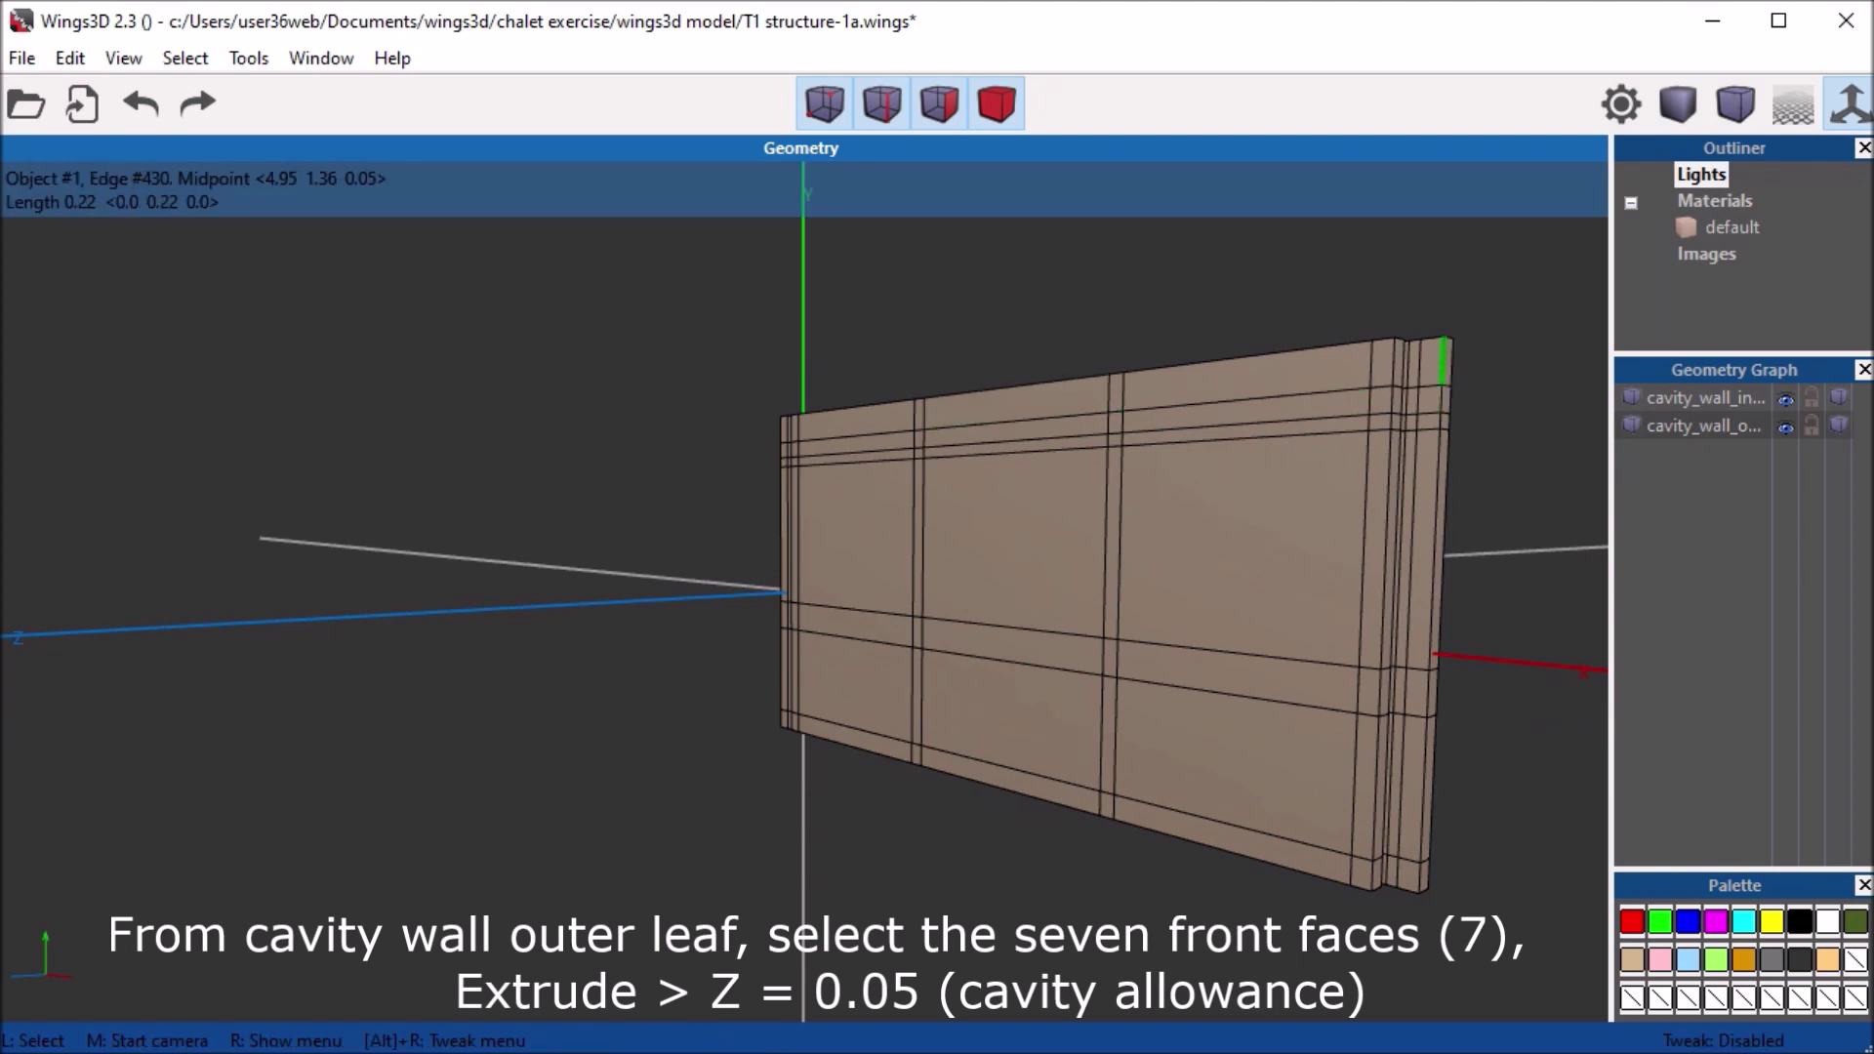
Select the seven narrow edge faces, top to bottom, along the outer leaf's front end
left_click(1431, 363)
left_click(1430, 398)
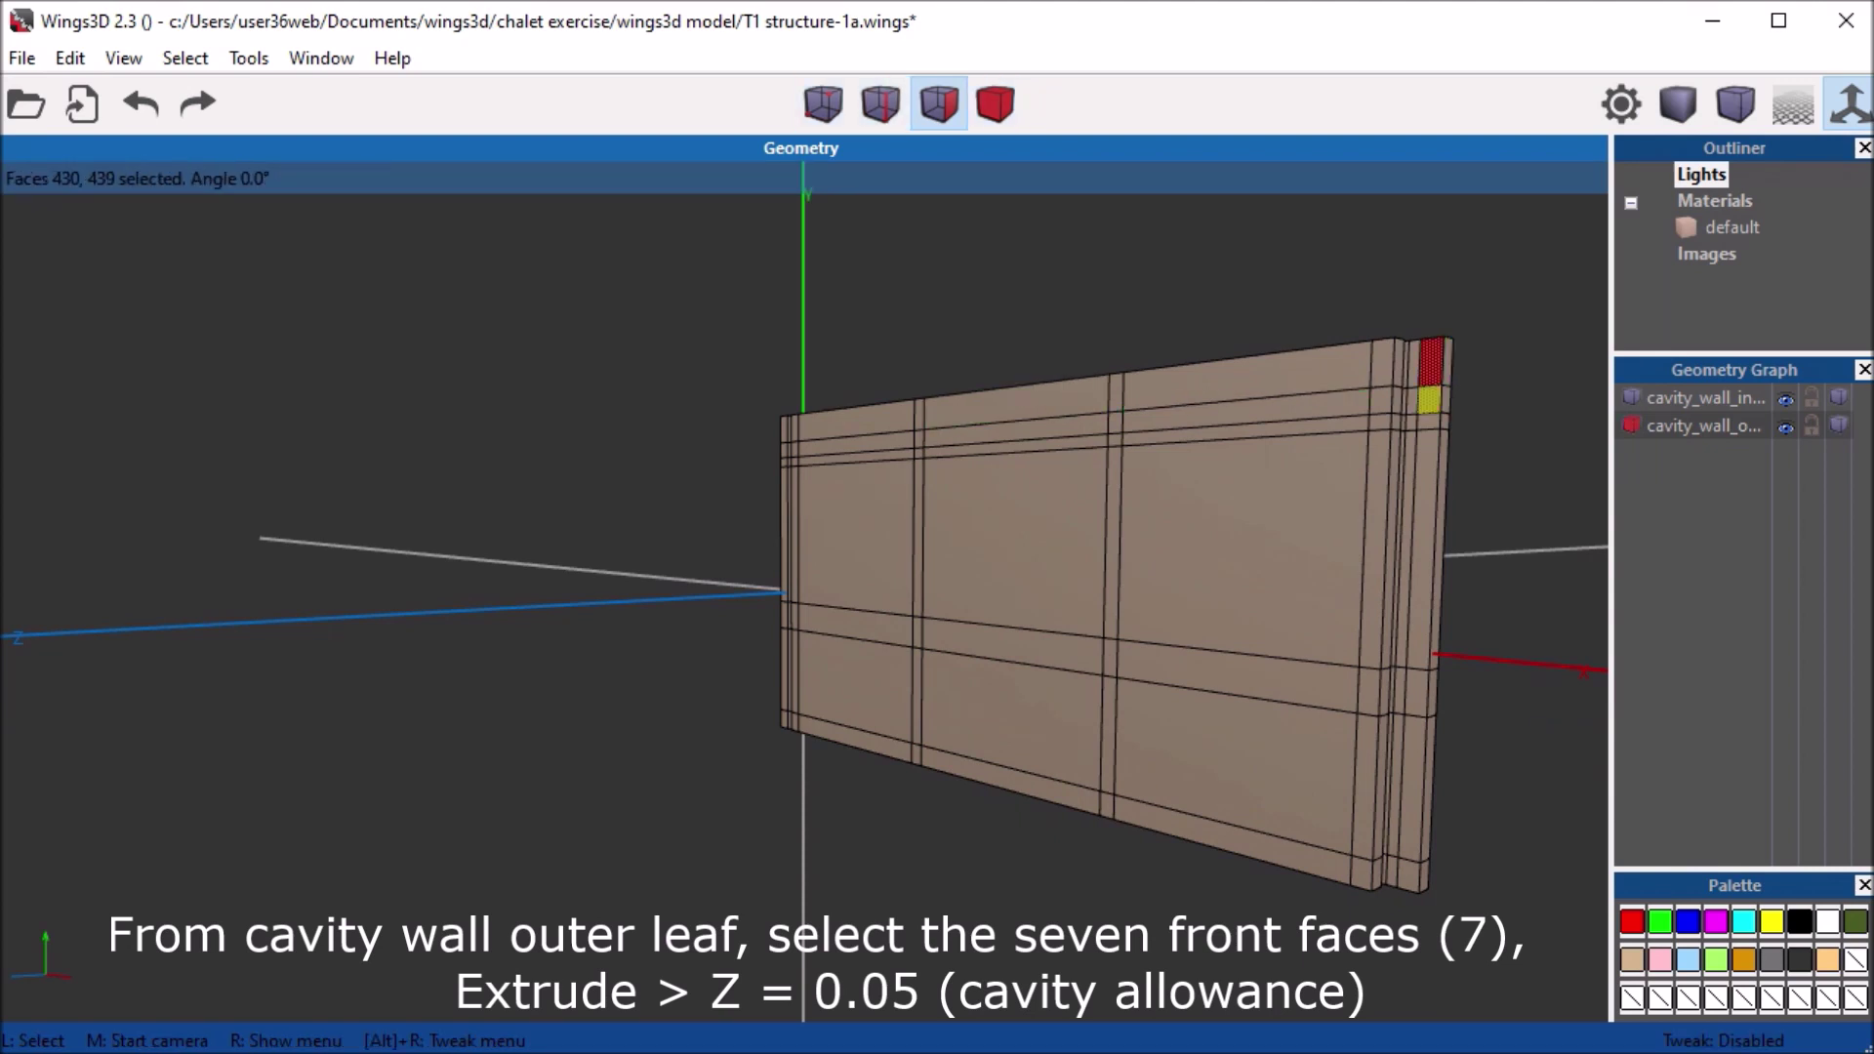
left_click(1428, 420)
left_click(1421, 547)
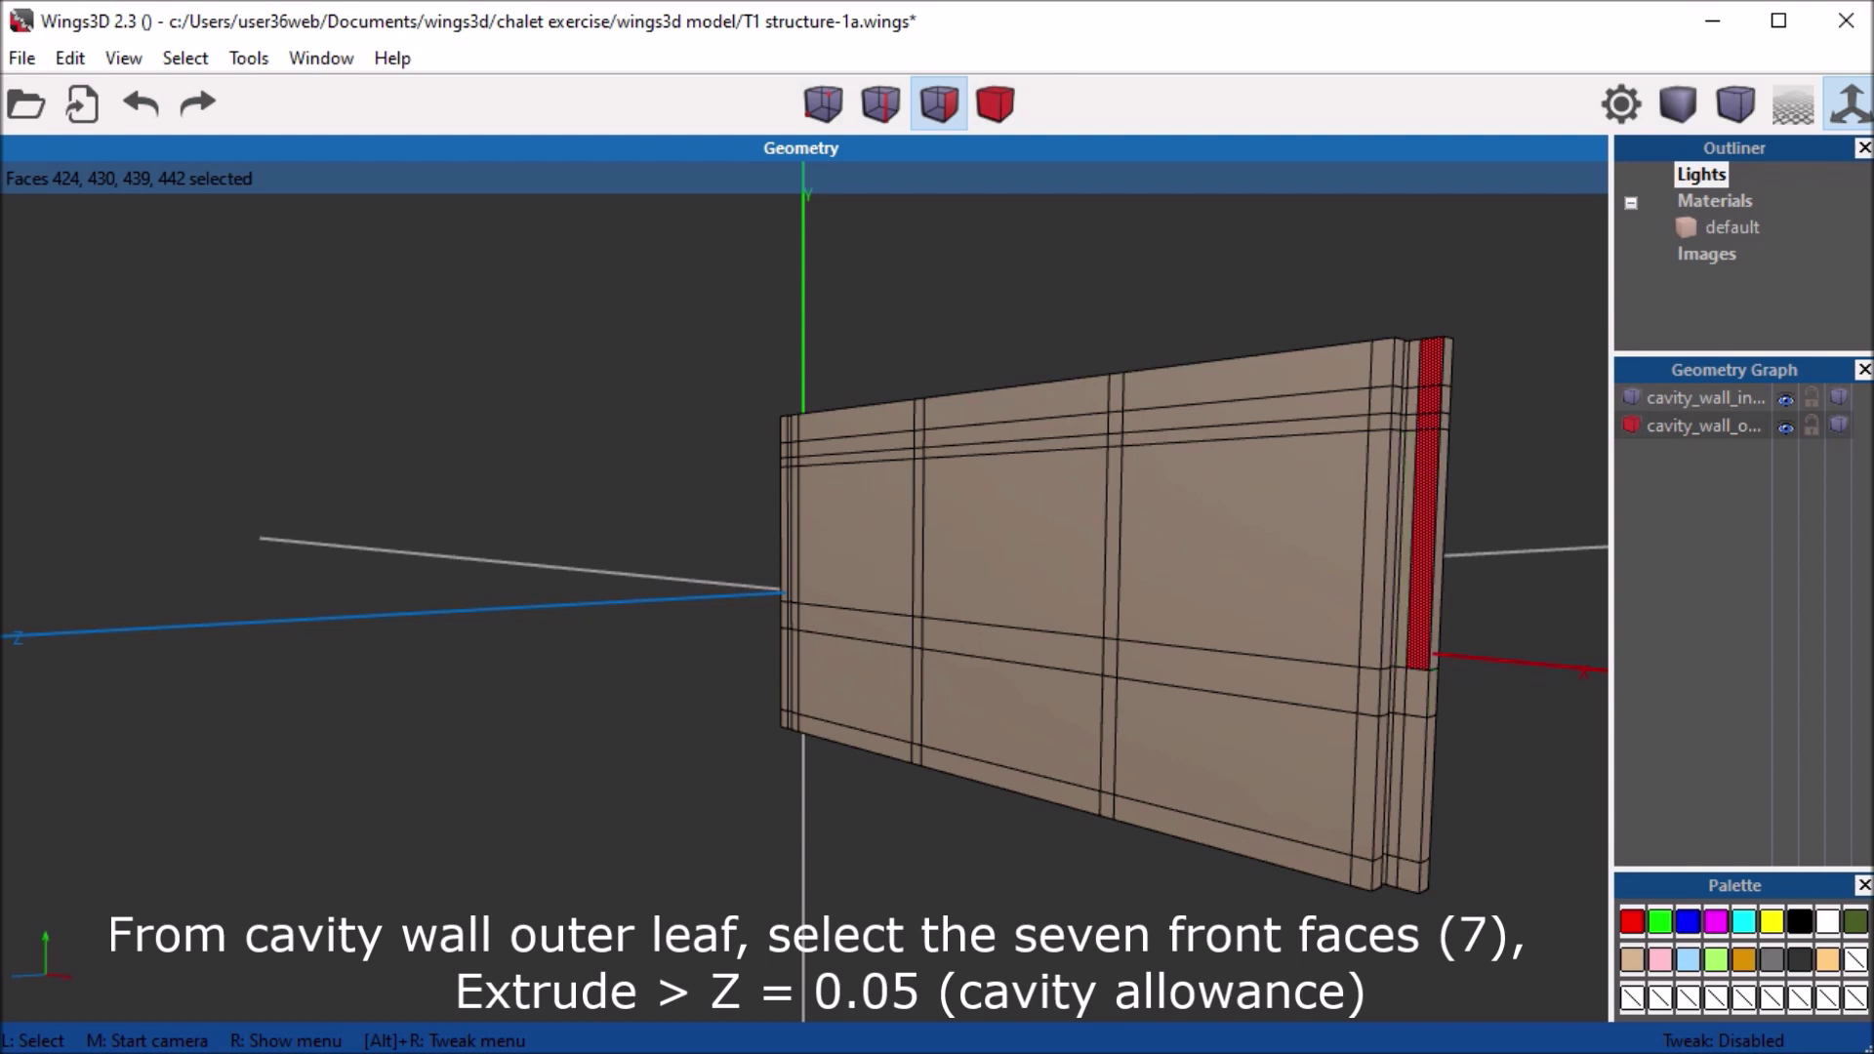
left_click(1416, 693)
left_click(1412, 791)
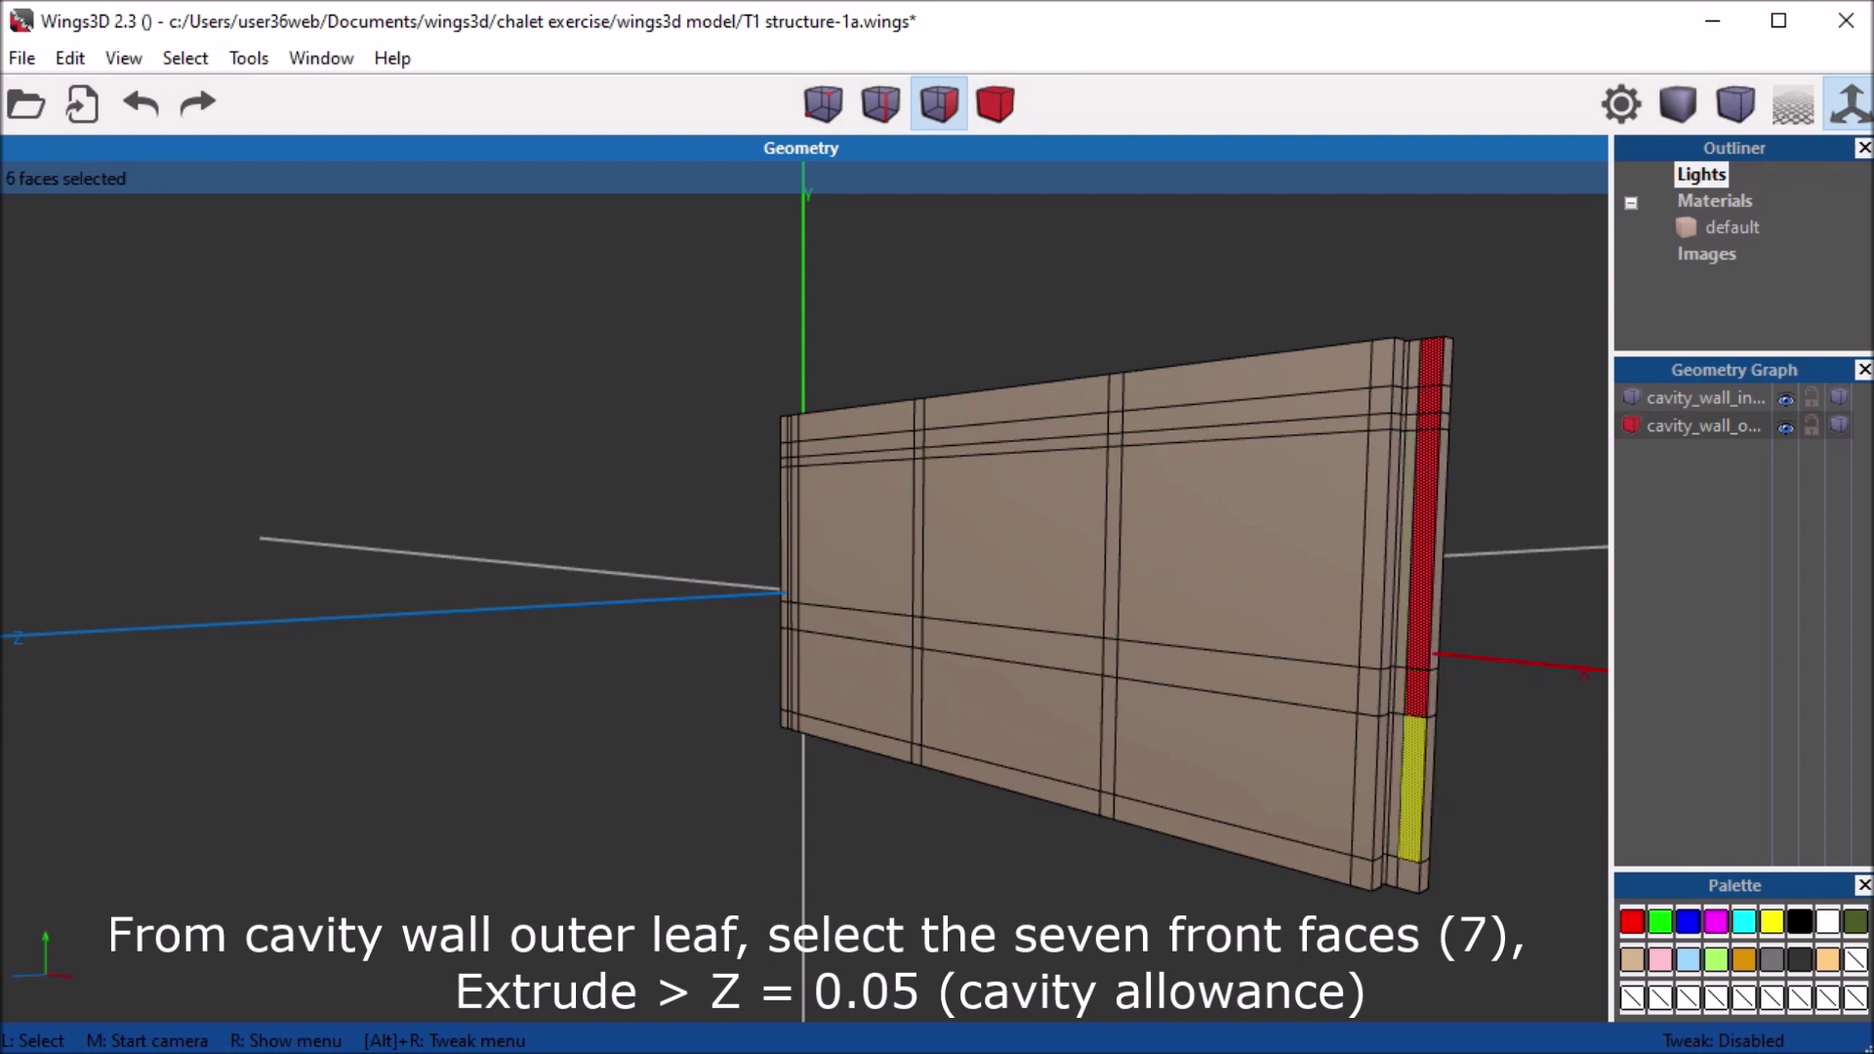
left_click(1409, 877)
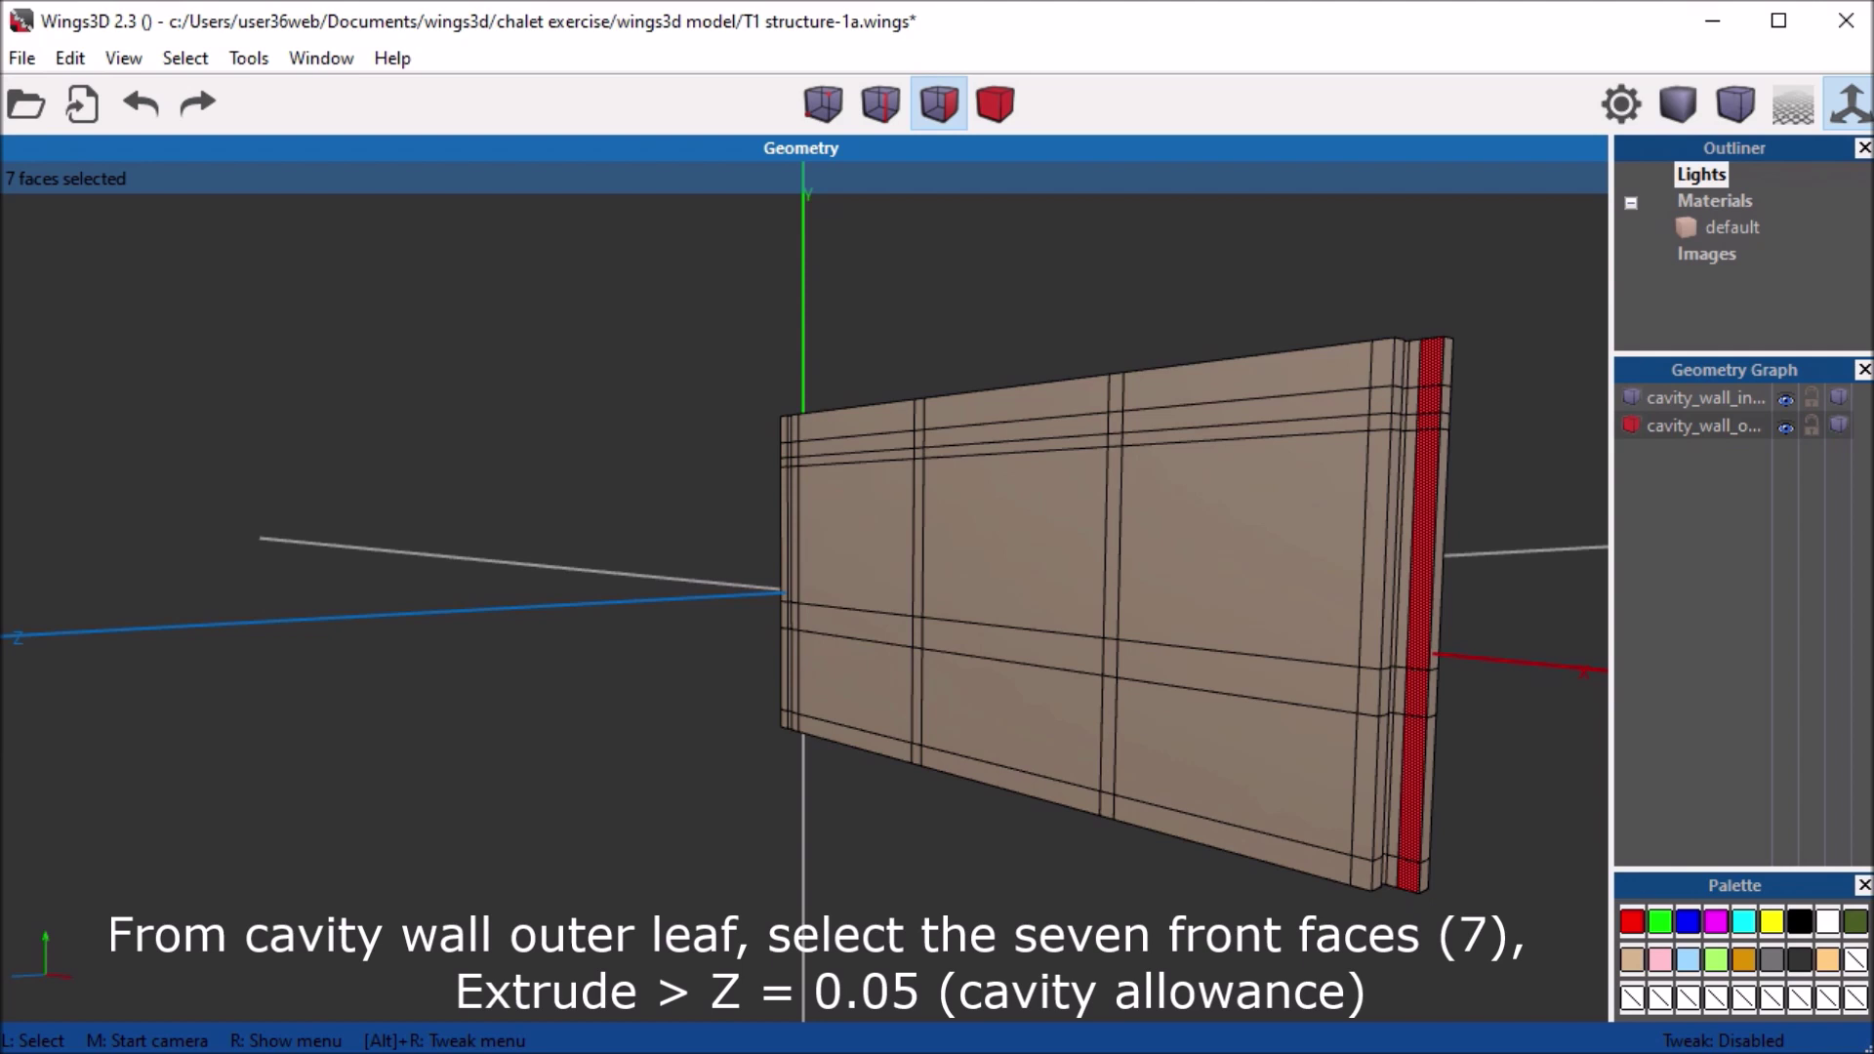
Extrude the outer leaf's seven front faces 0.05 along Z as the cavity allowance
right_click(395, 268)
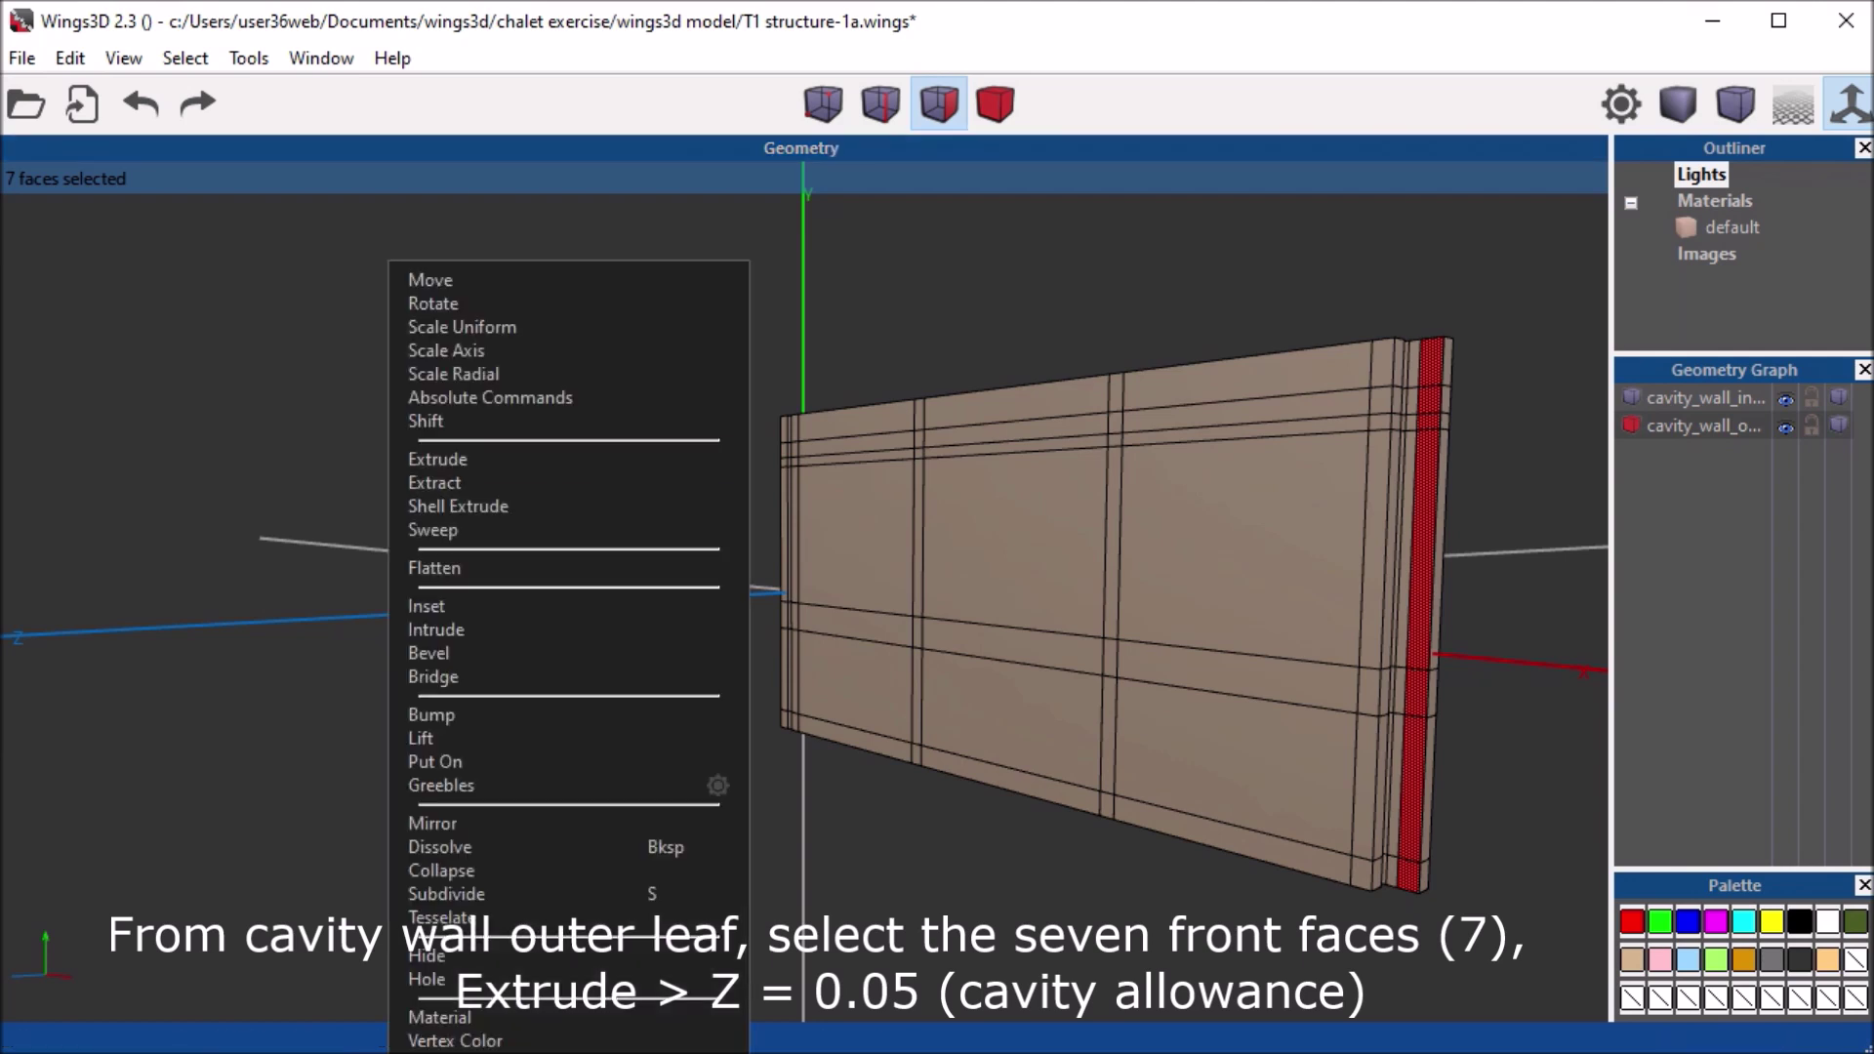
left_click(437, 459)
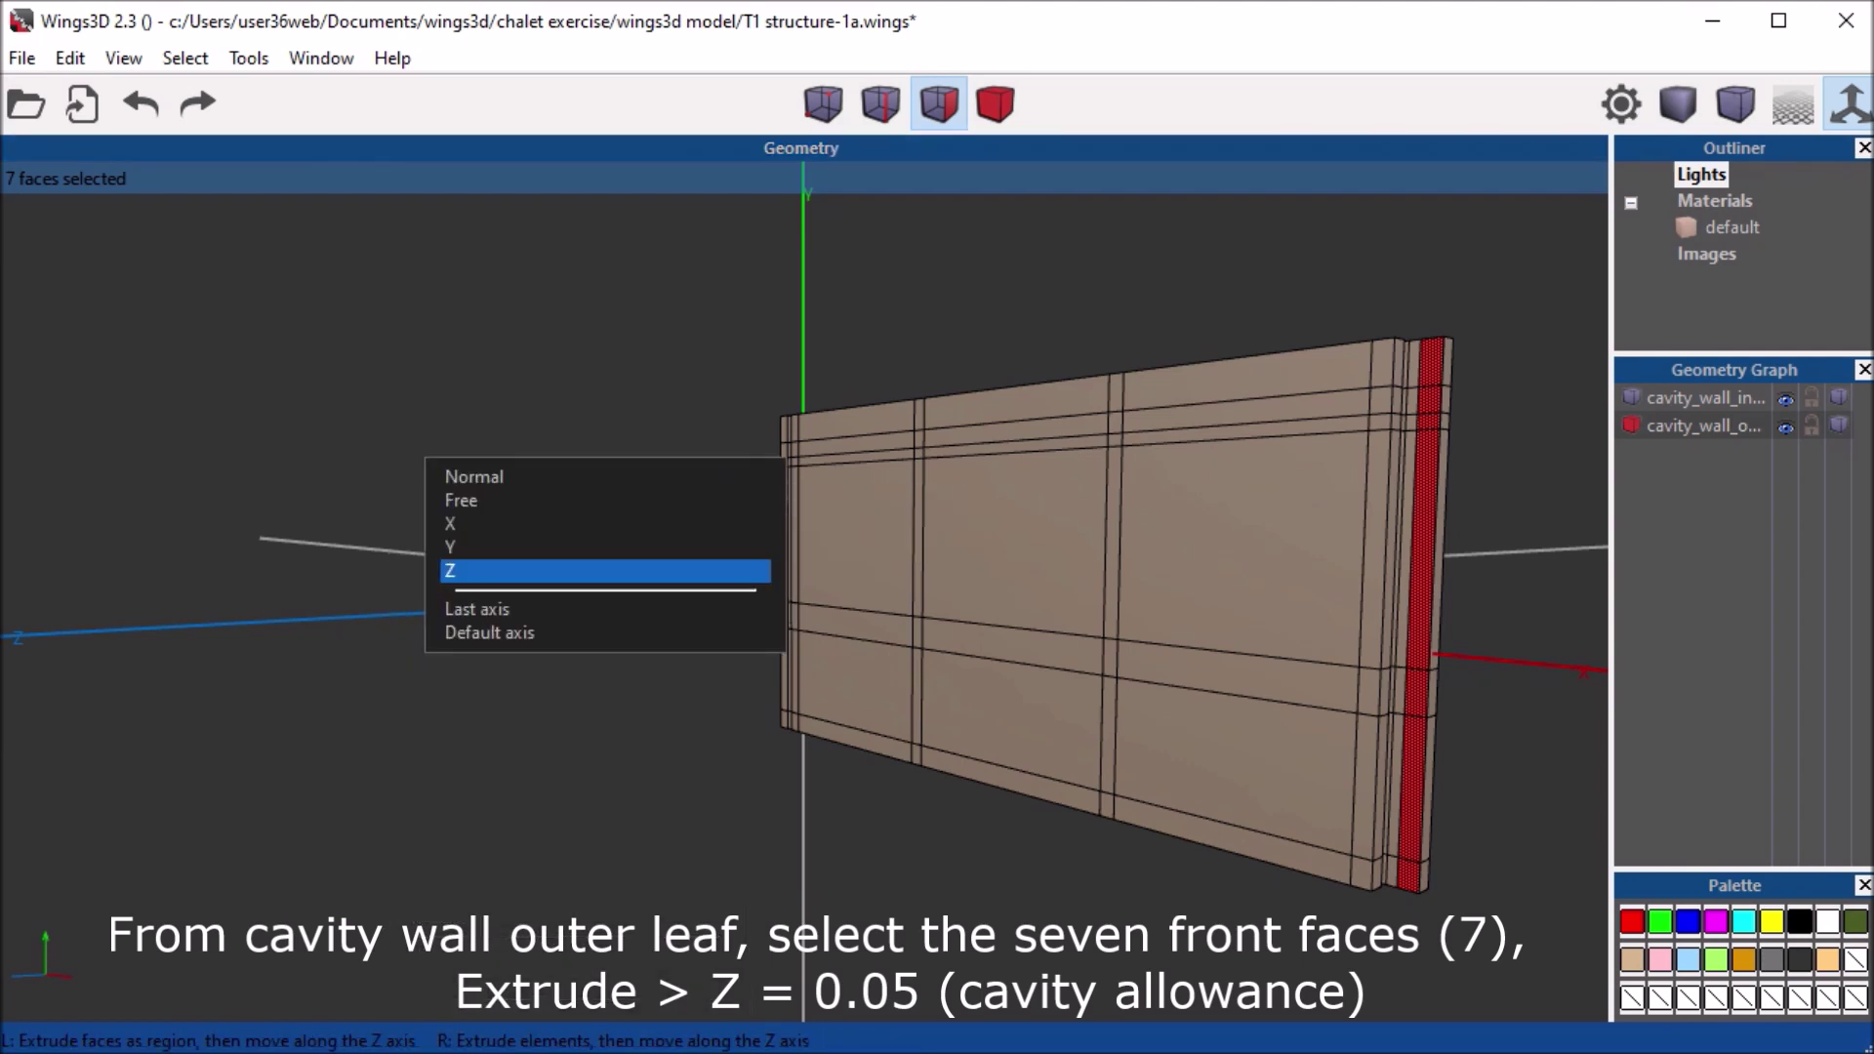
left_click(459, 571)
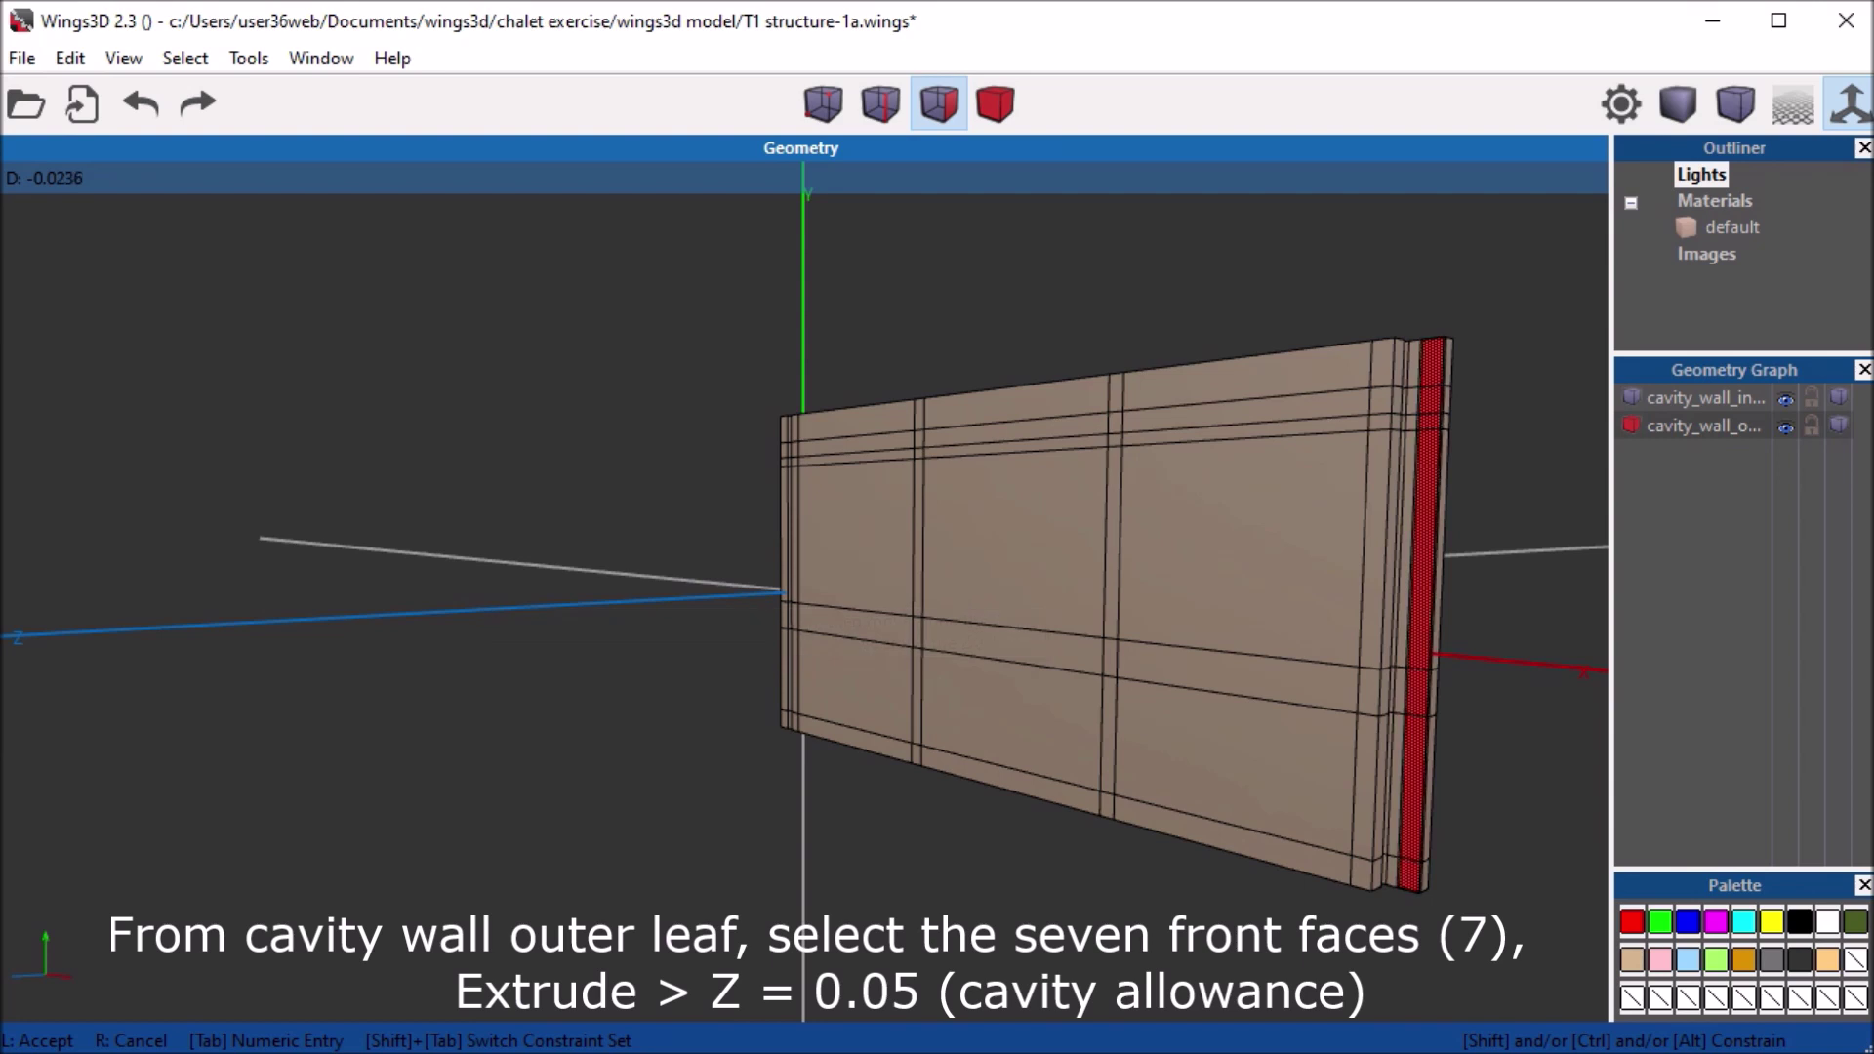
key("Tab")
key("ctrl+a")
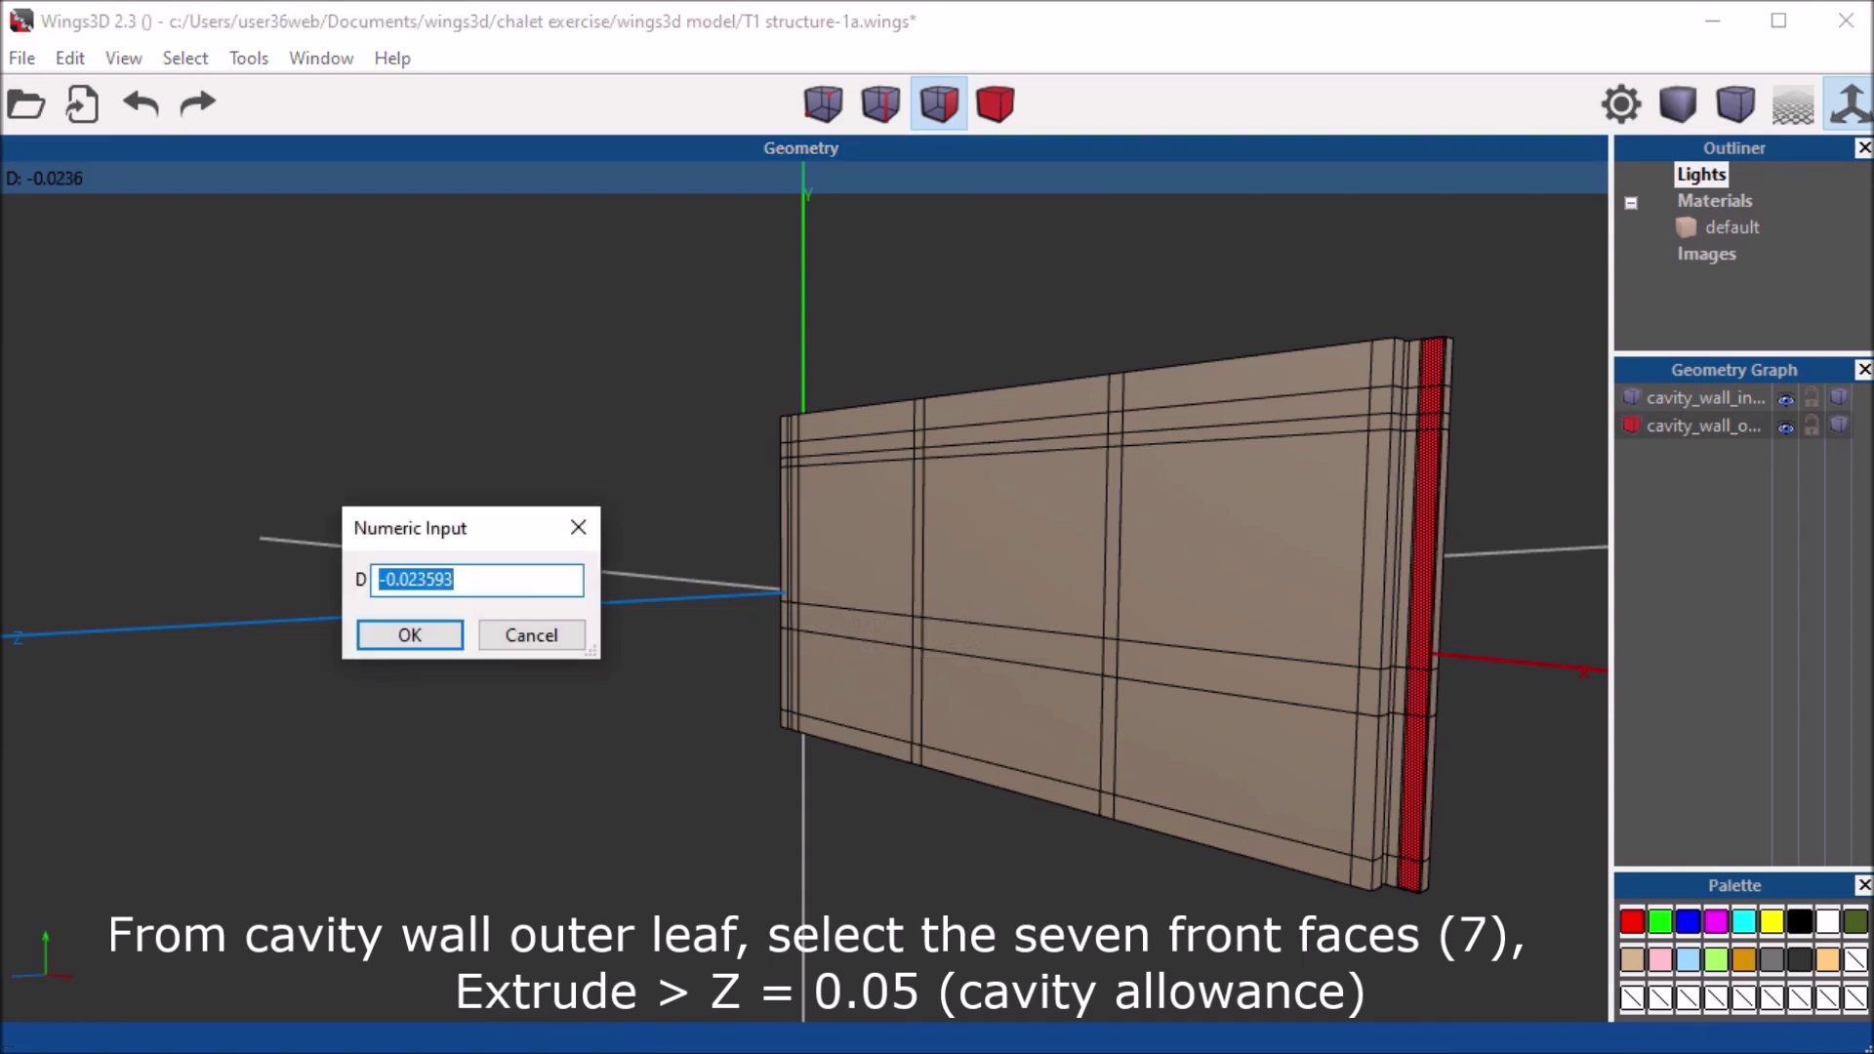
type(".05")
key("Return")
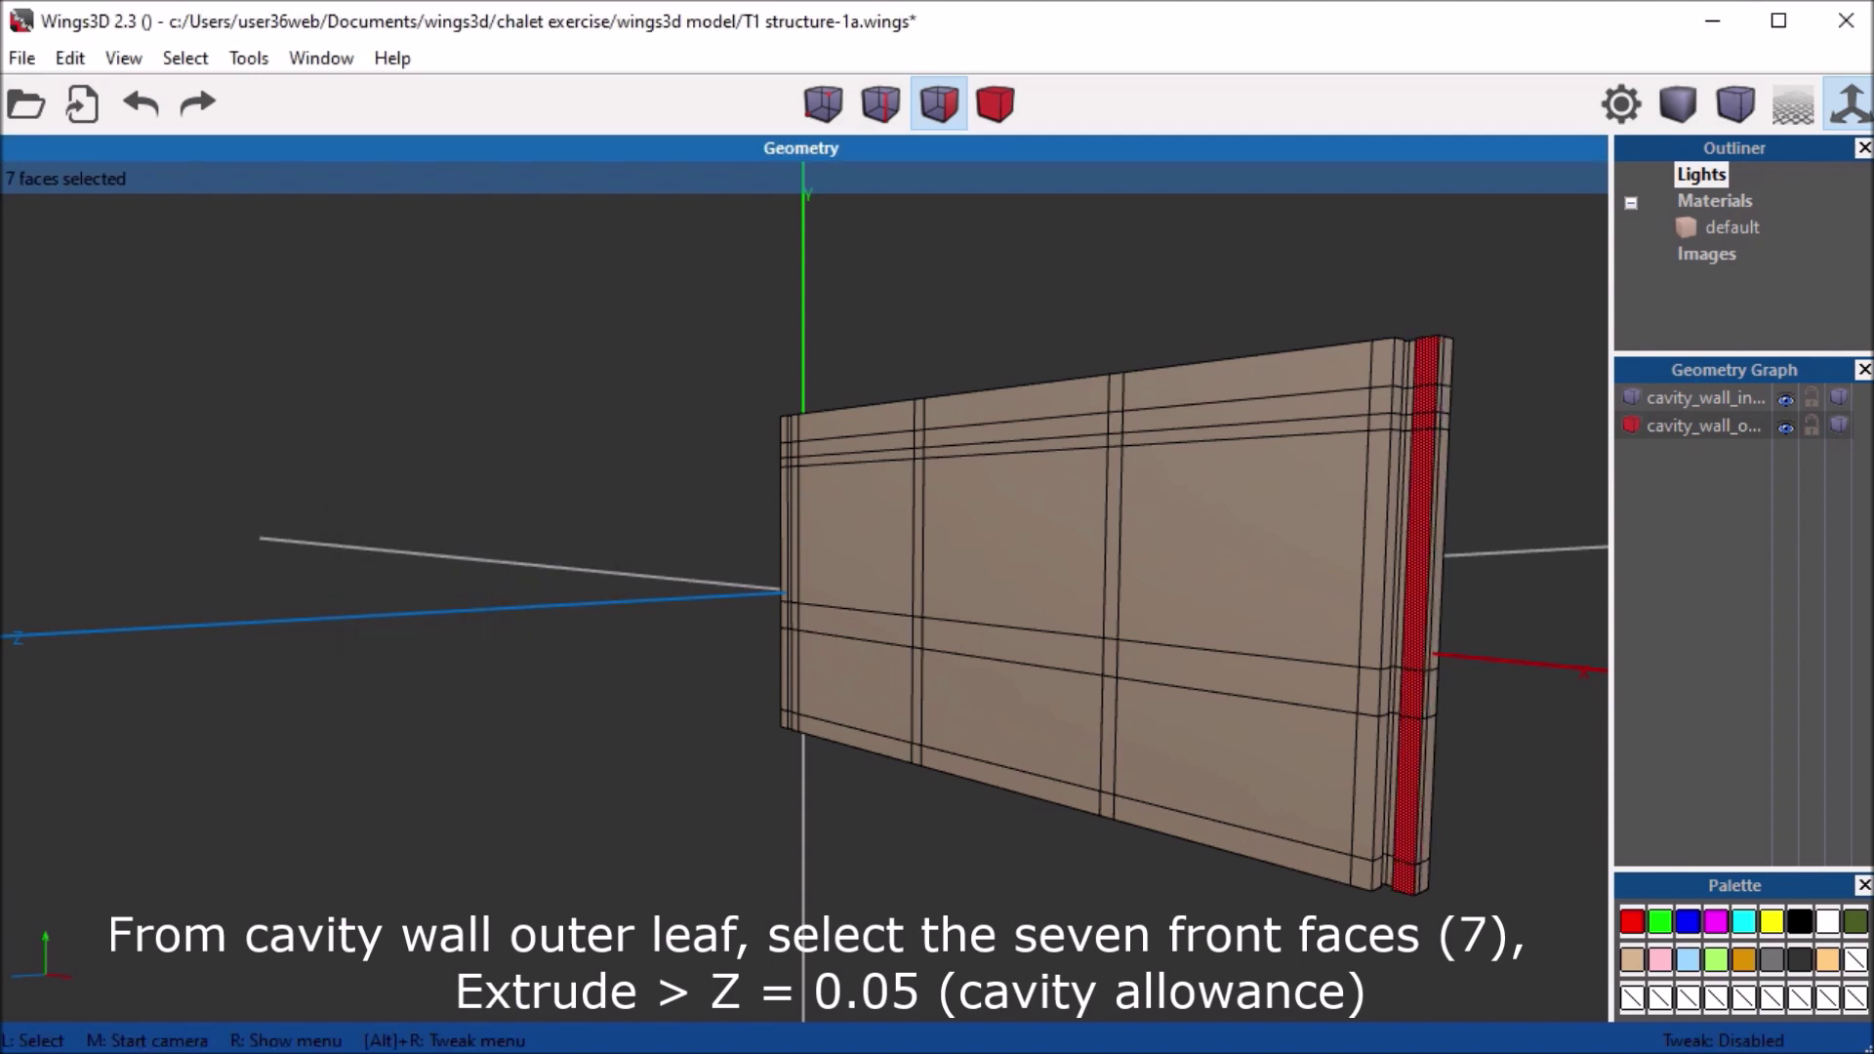
right_click(375, 352)
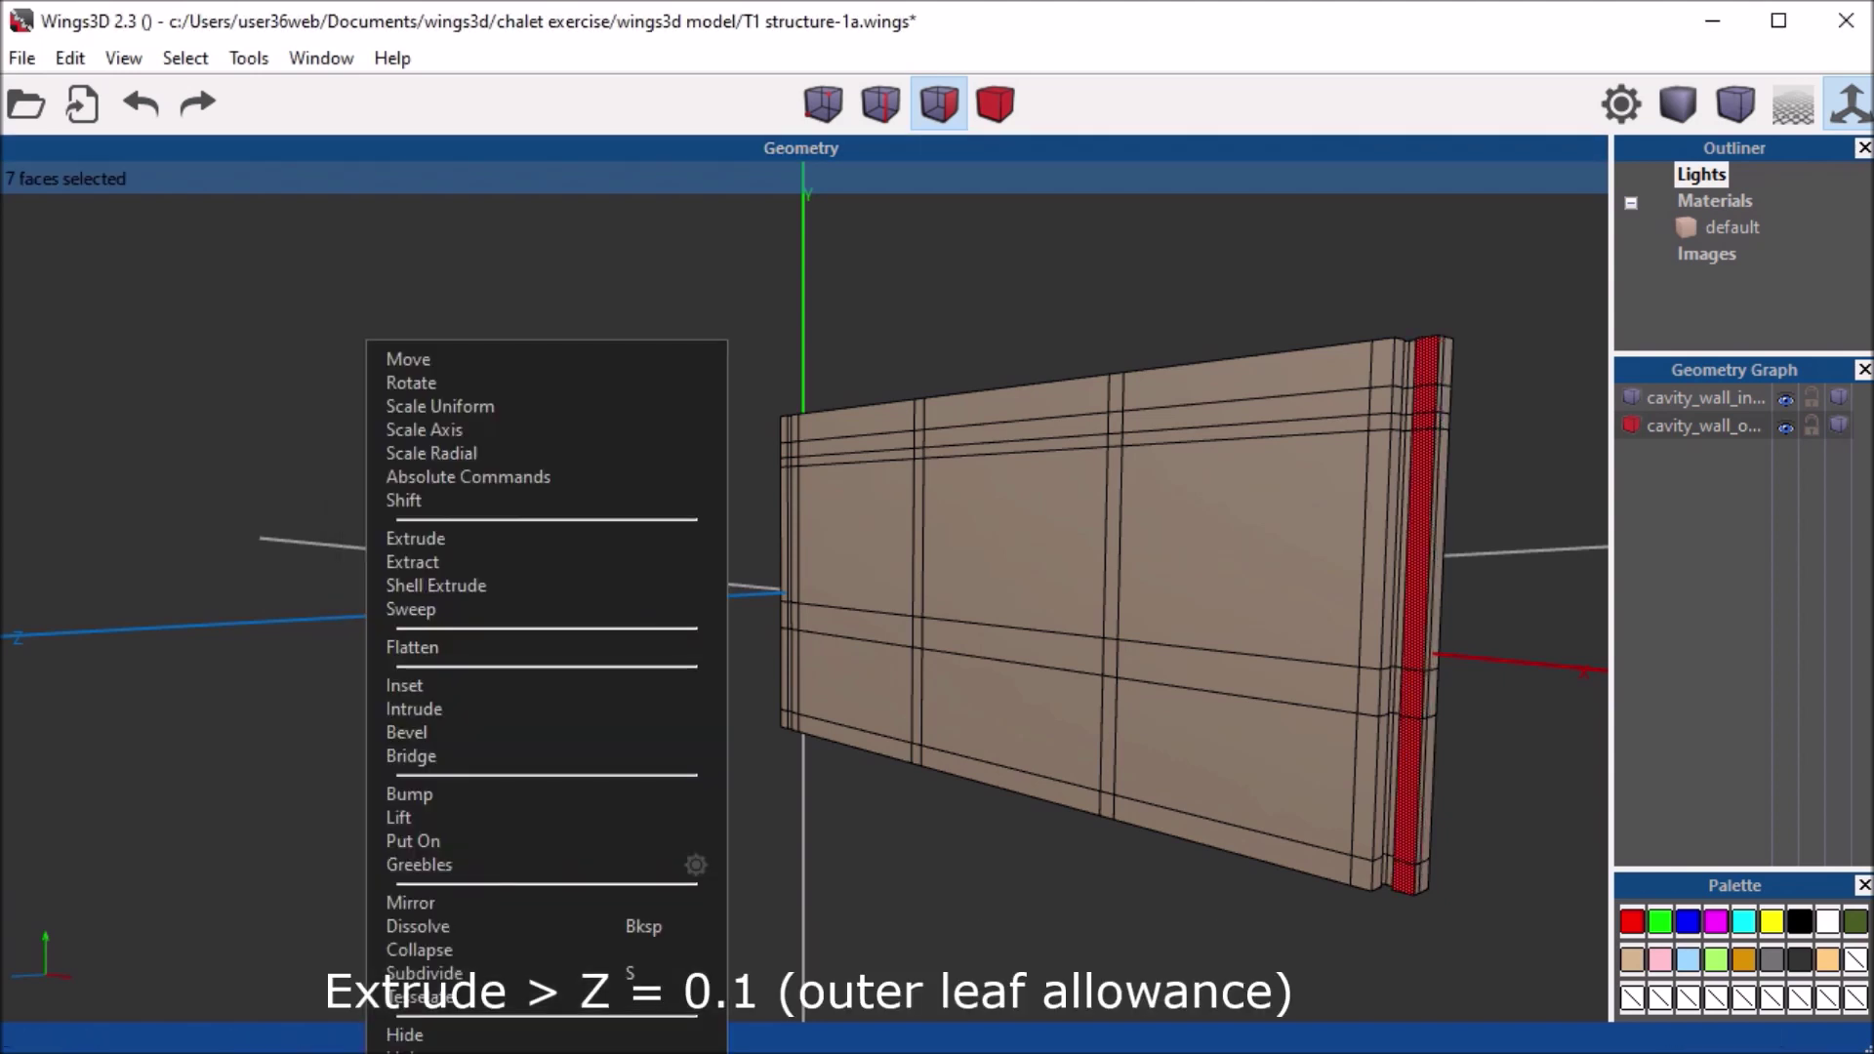
Extrude the same faces a further 0.1 along Z, then clear the selection
left_click(415, 538)
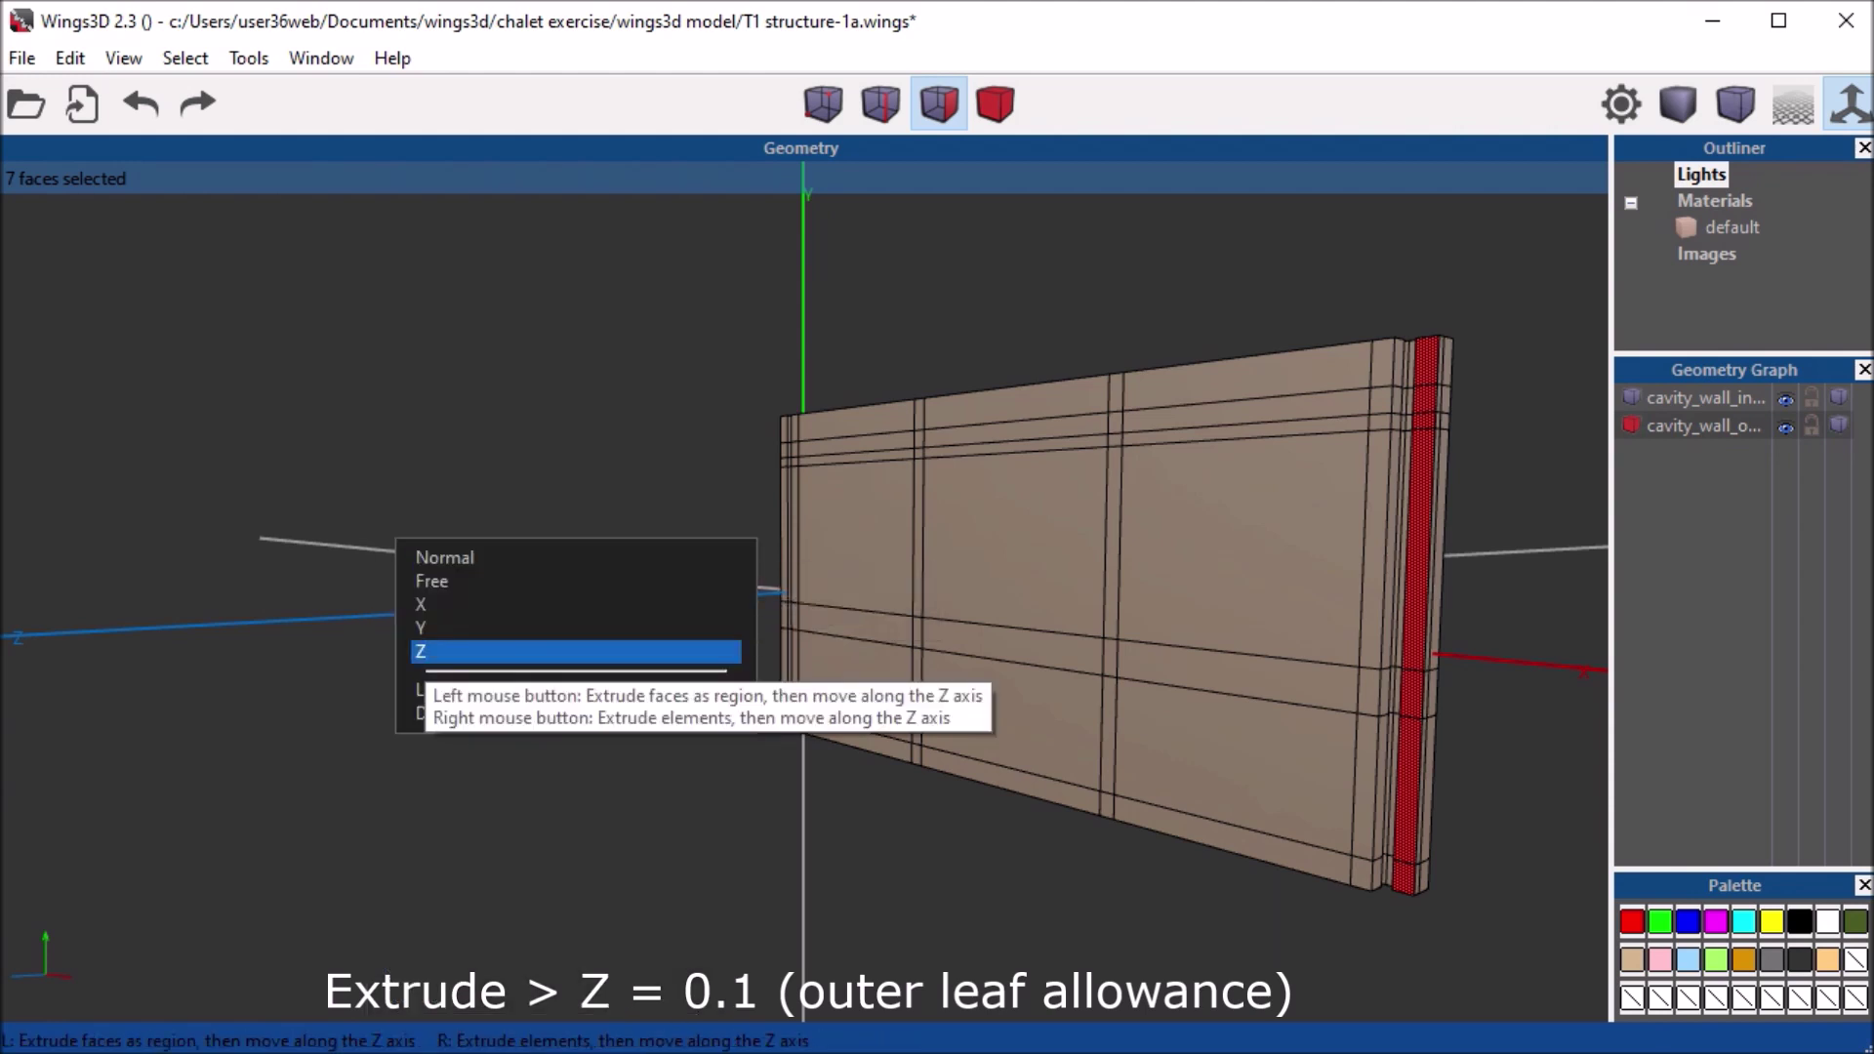
left_click(430, 651)
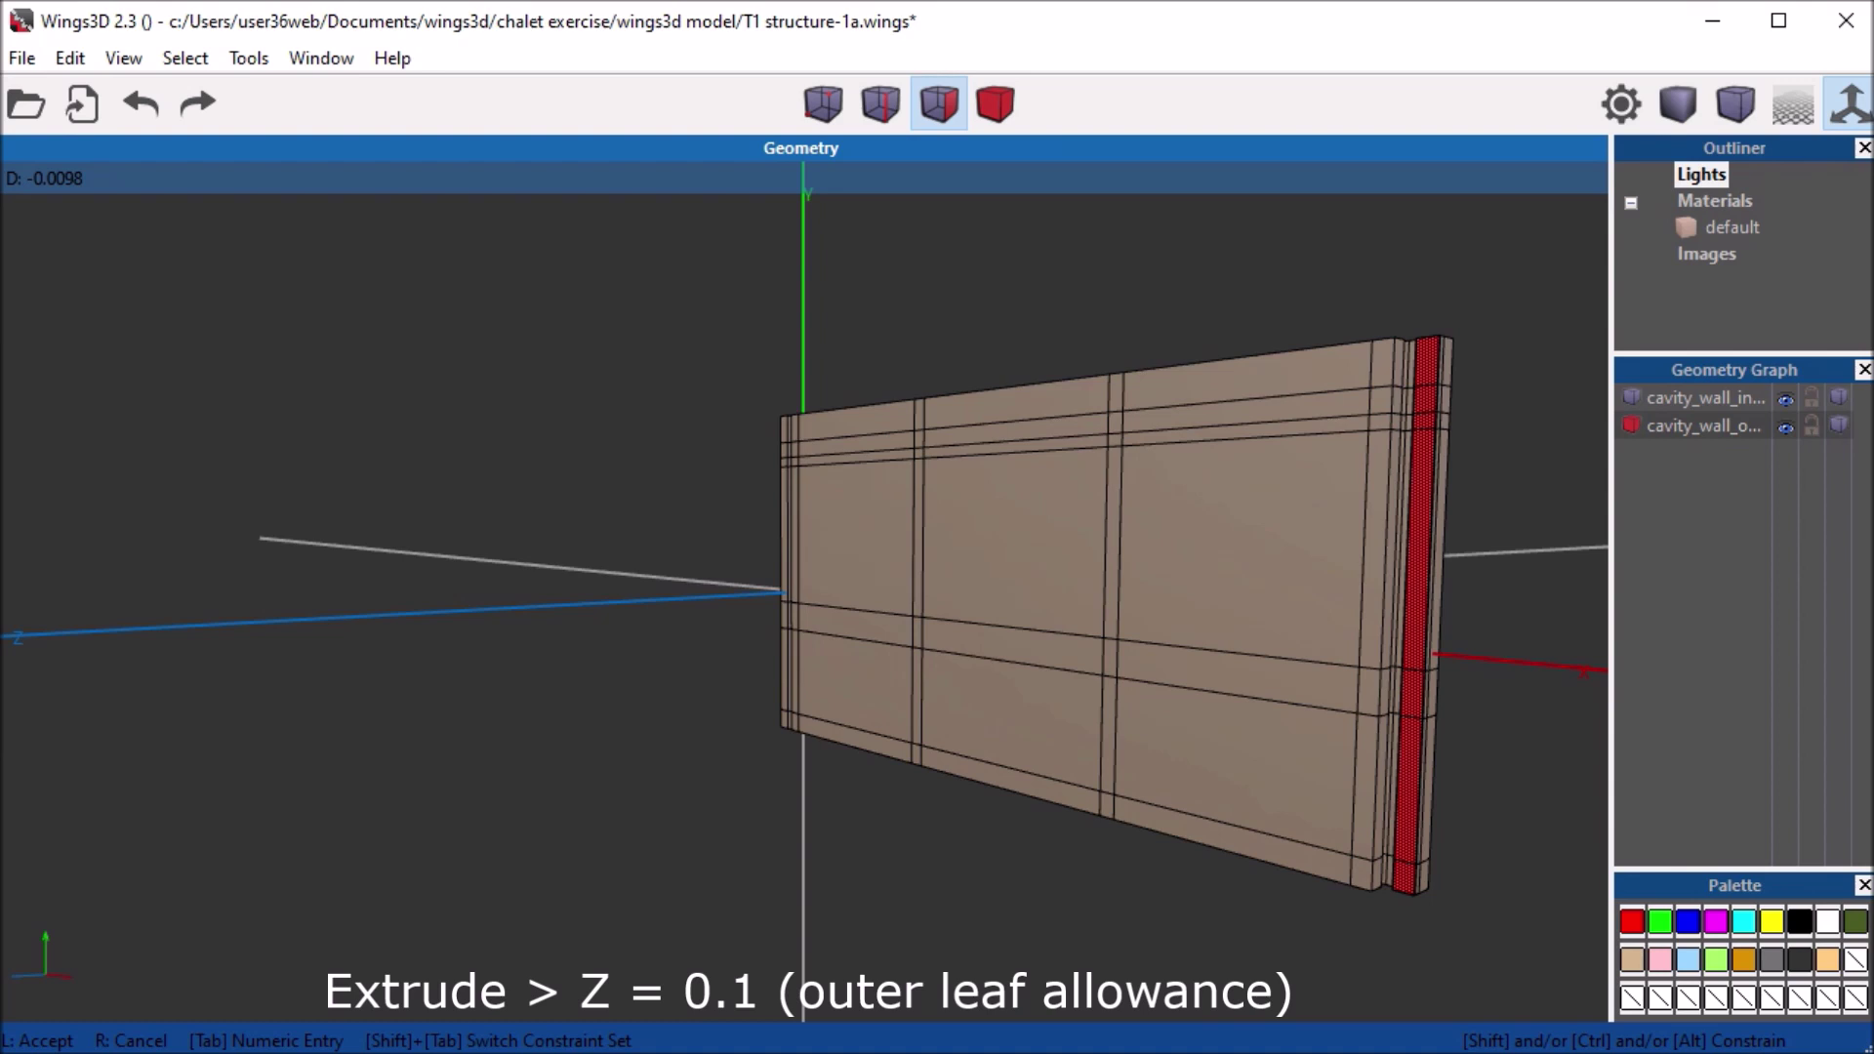
key("Tab")
key("ctrl+a")
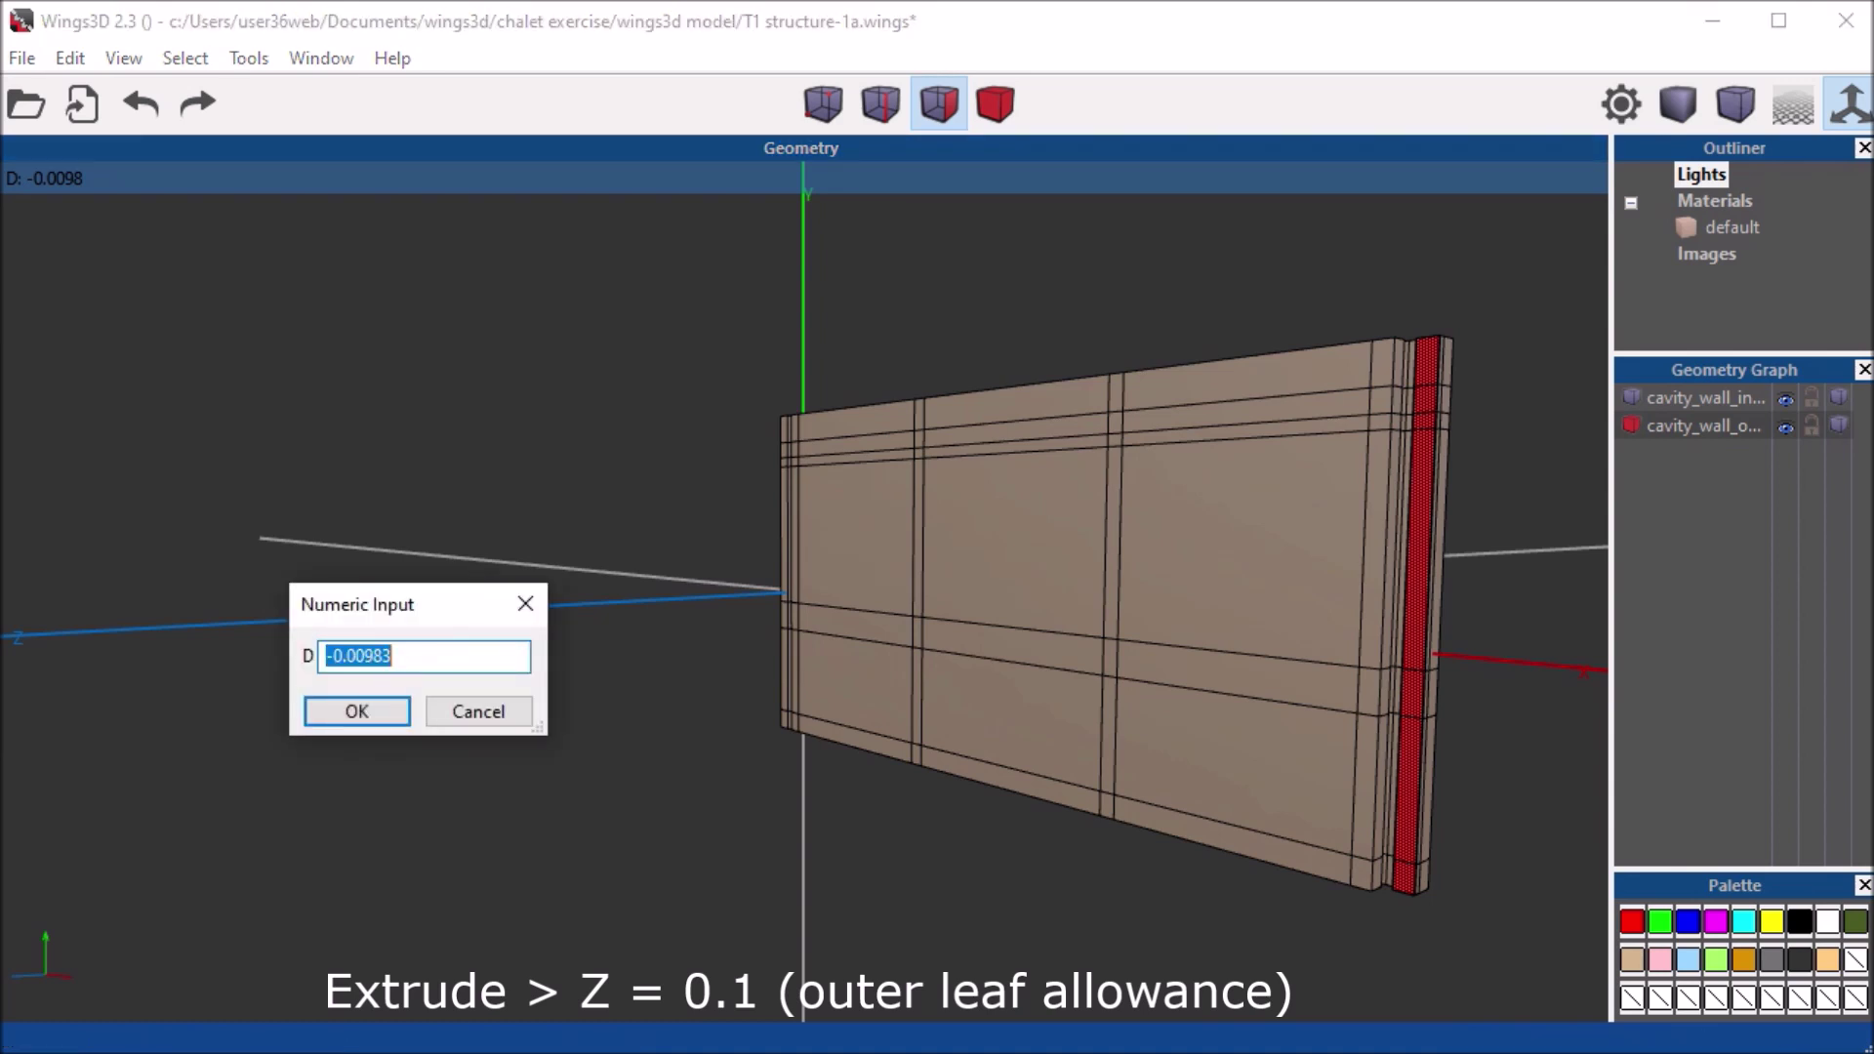
key("BackSpace")
type(".1")
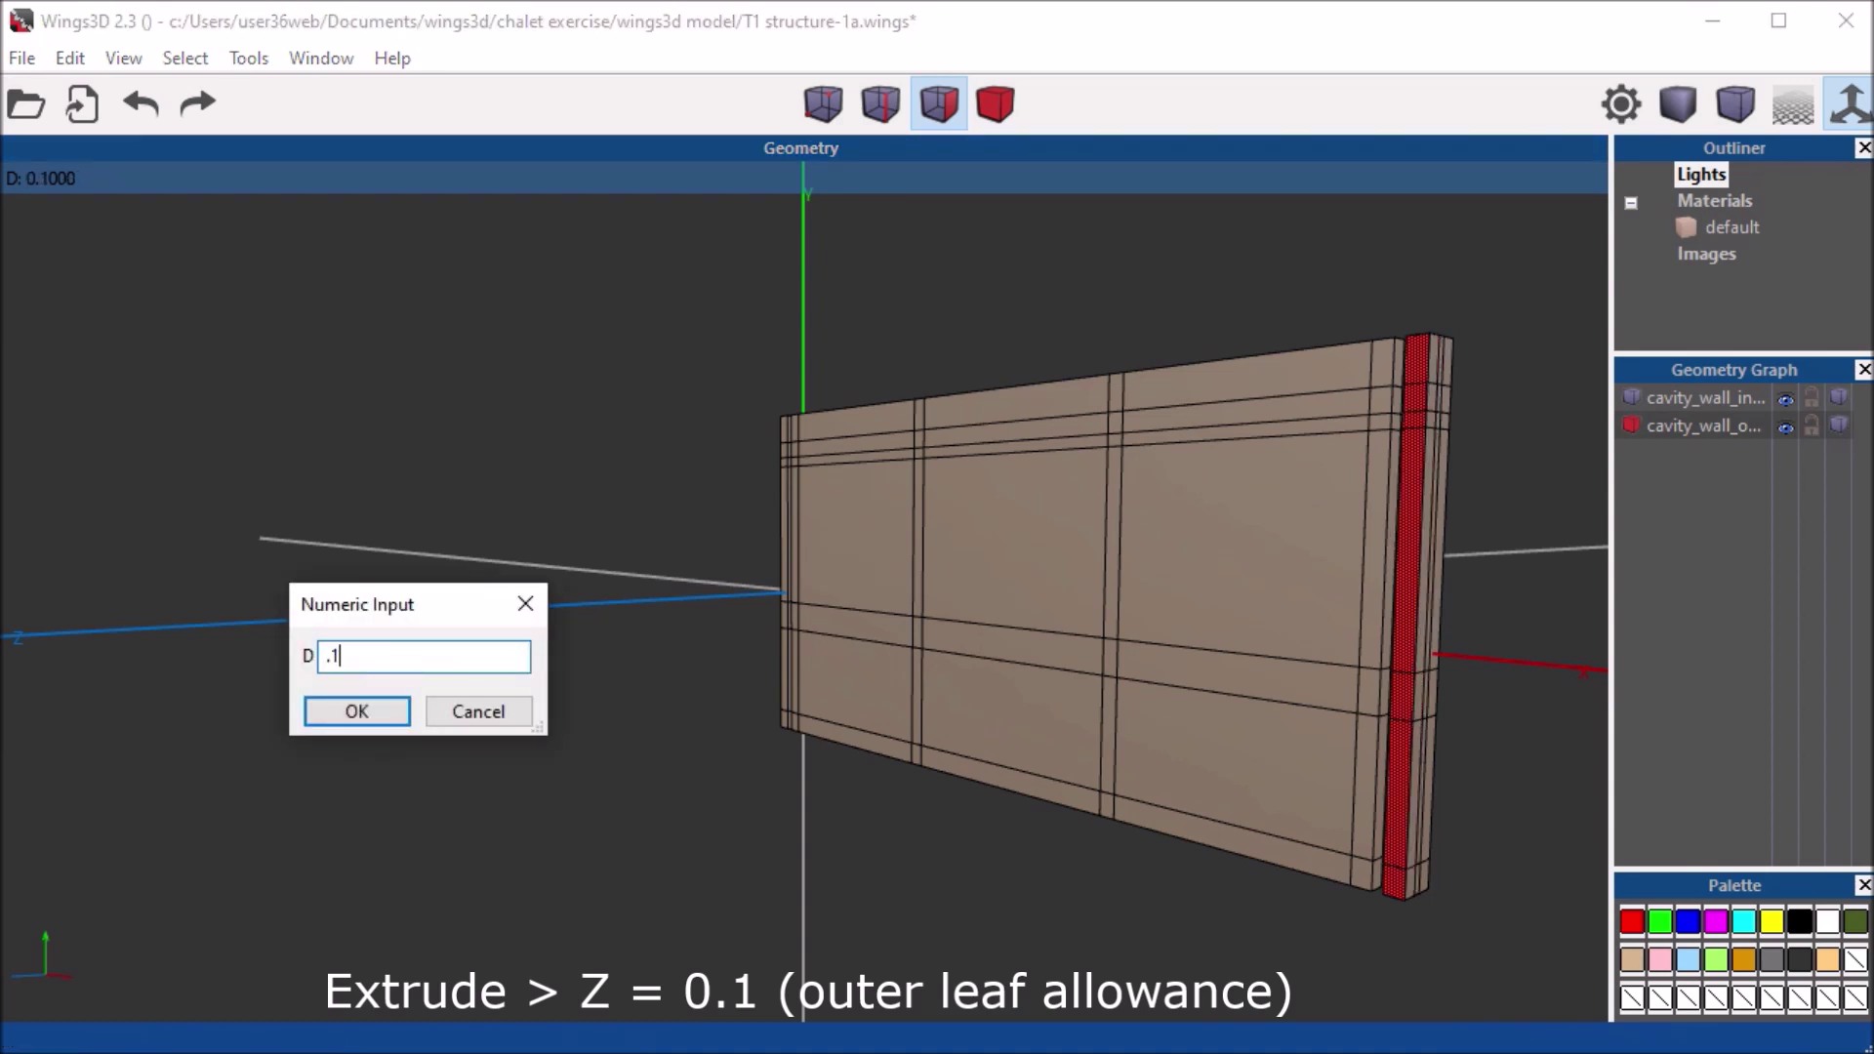
key("Return")
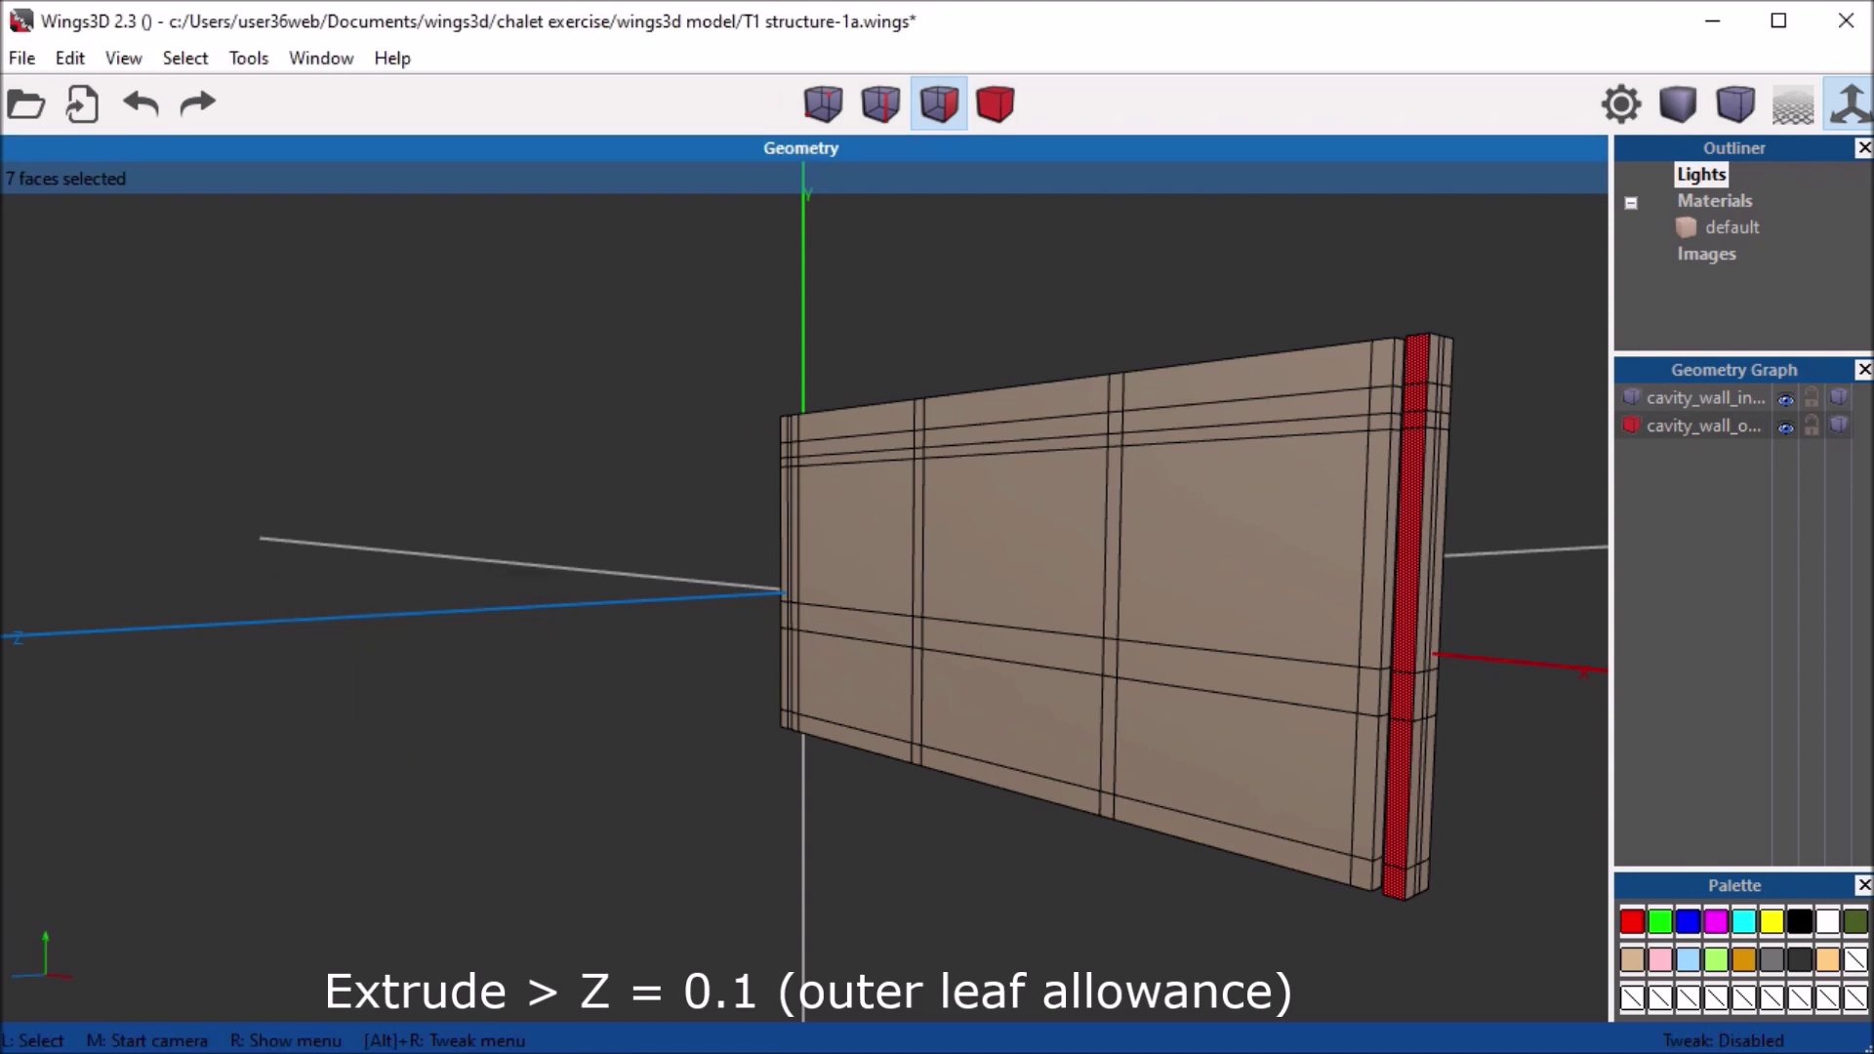
key("space")
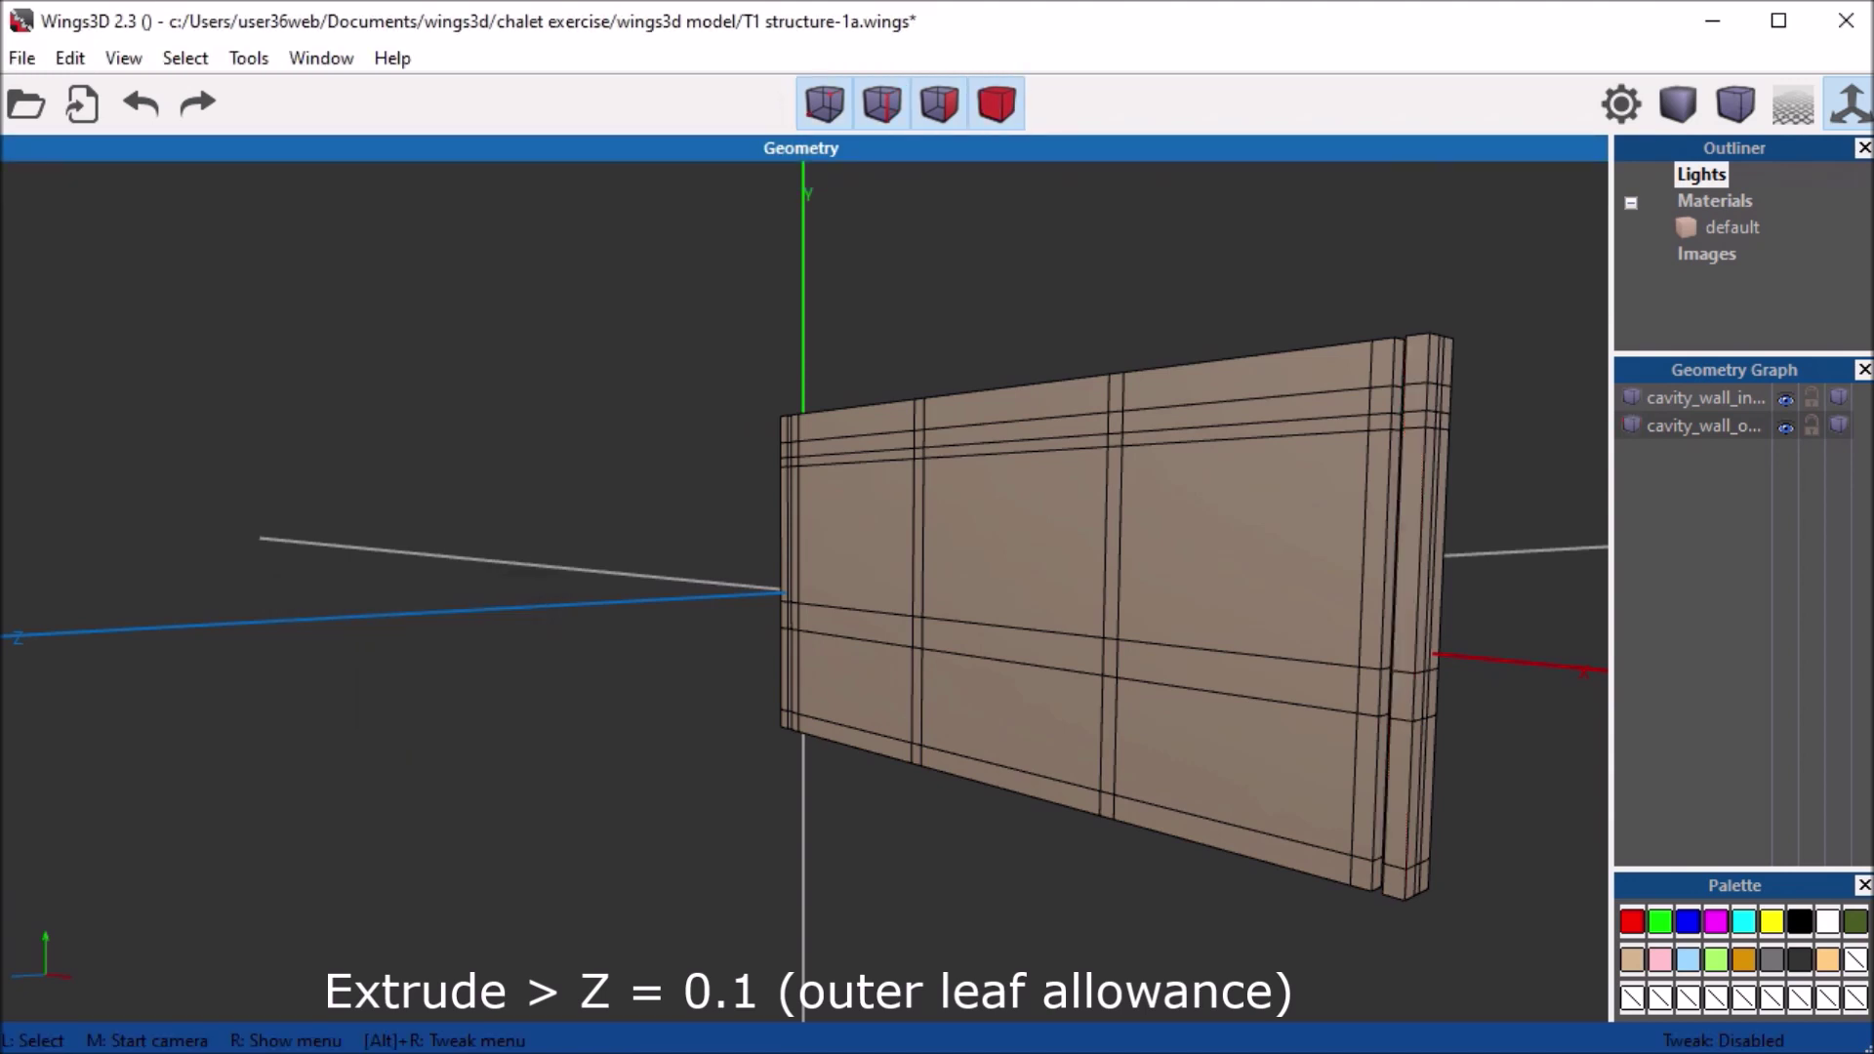
Combine the inner and outer leaf objects into one 380-face object, cavity_wall_outer, then deselect
middle_click(801, 586)
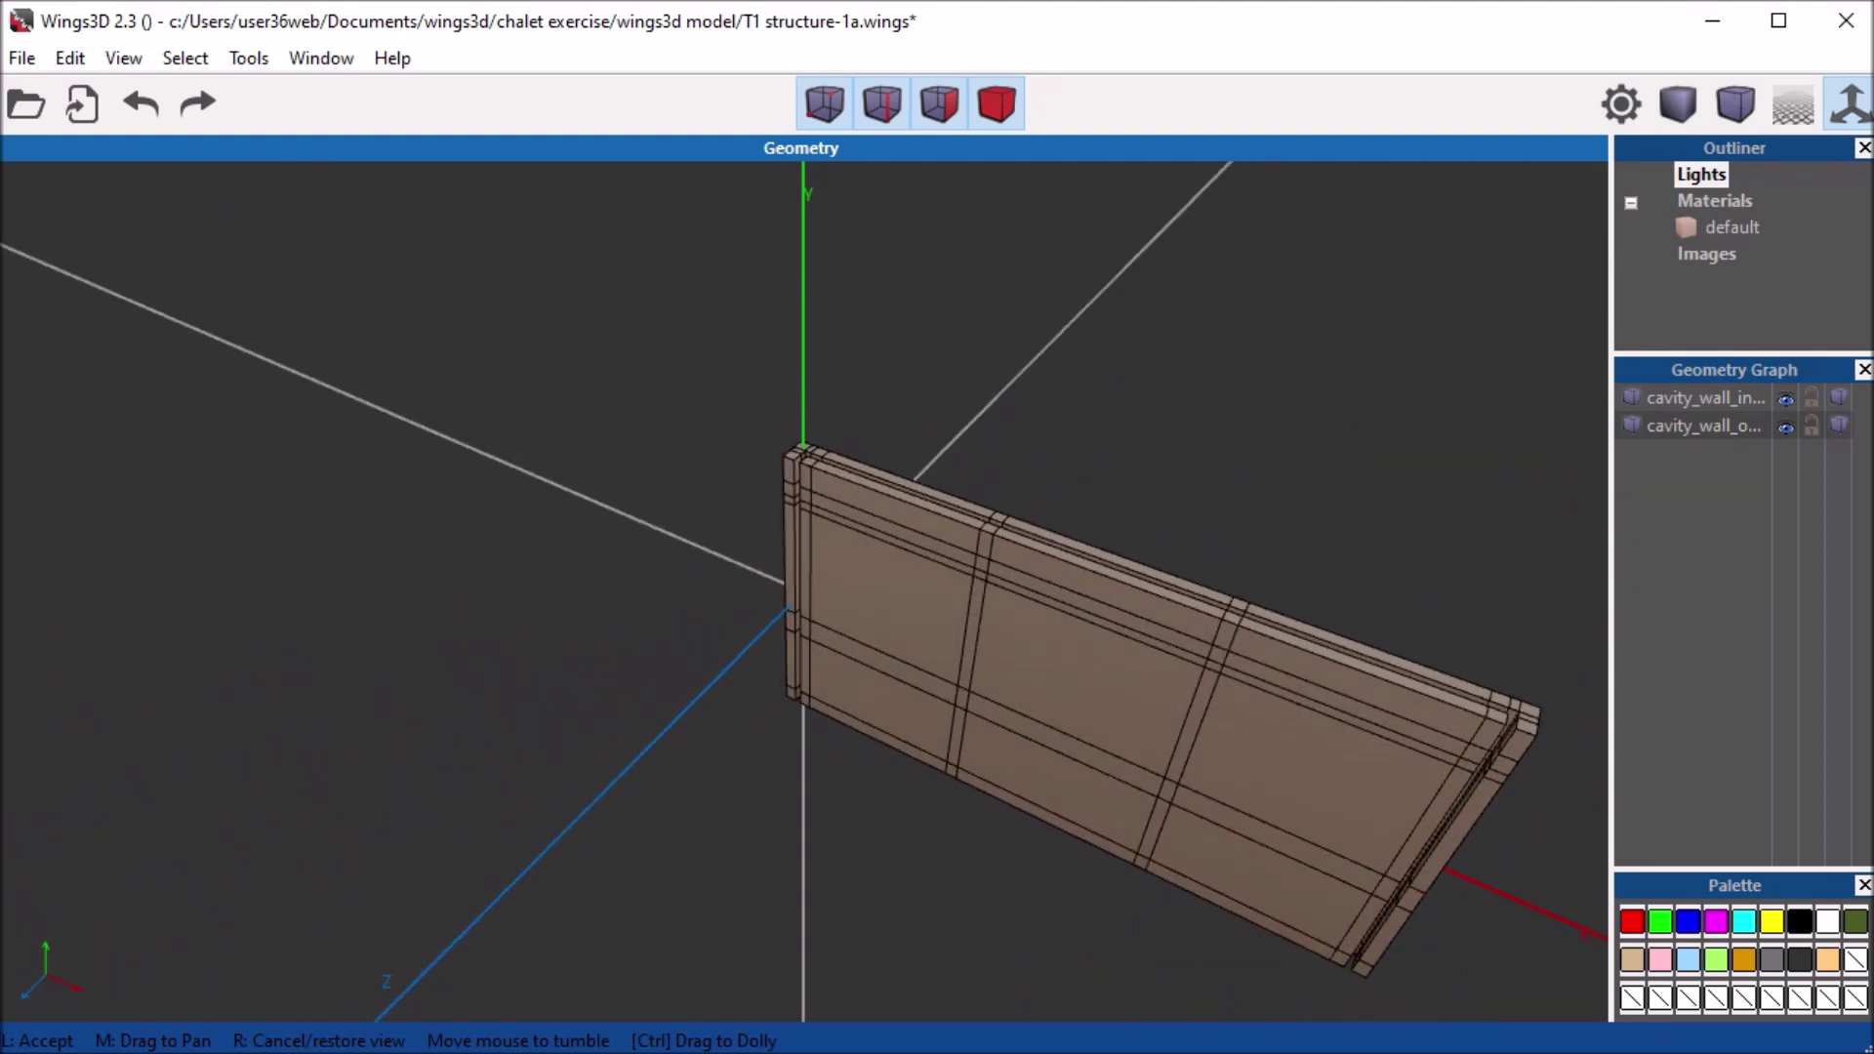
left_click(801, 585)
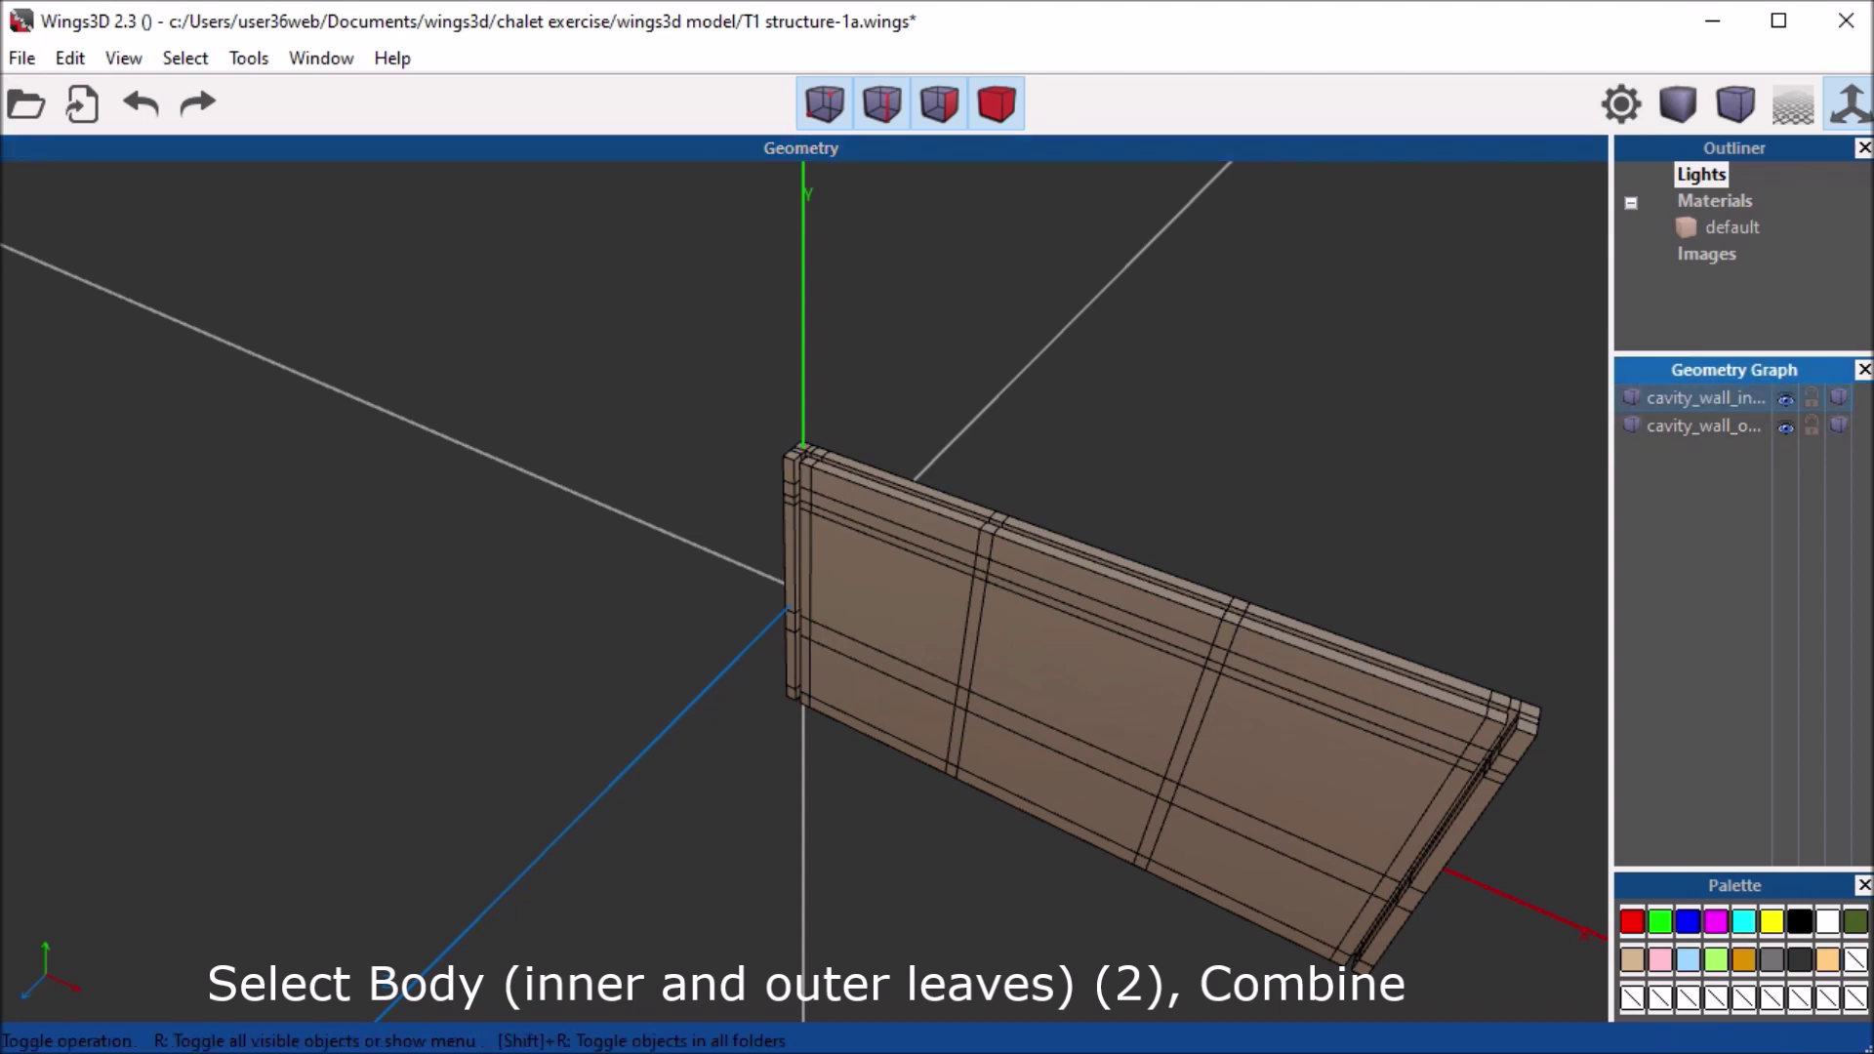
left_click(1703, 398)
left_click(1704, 426)
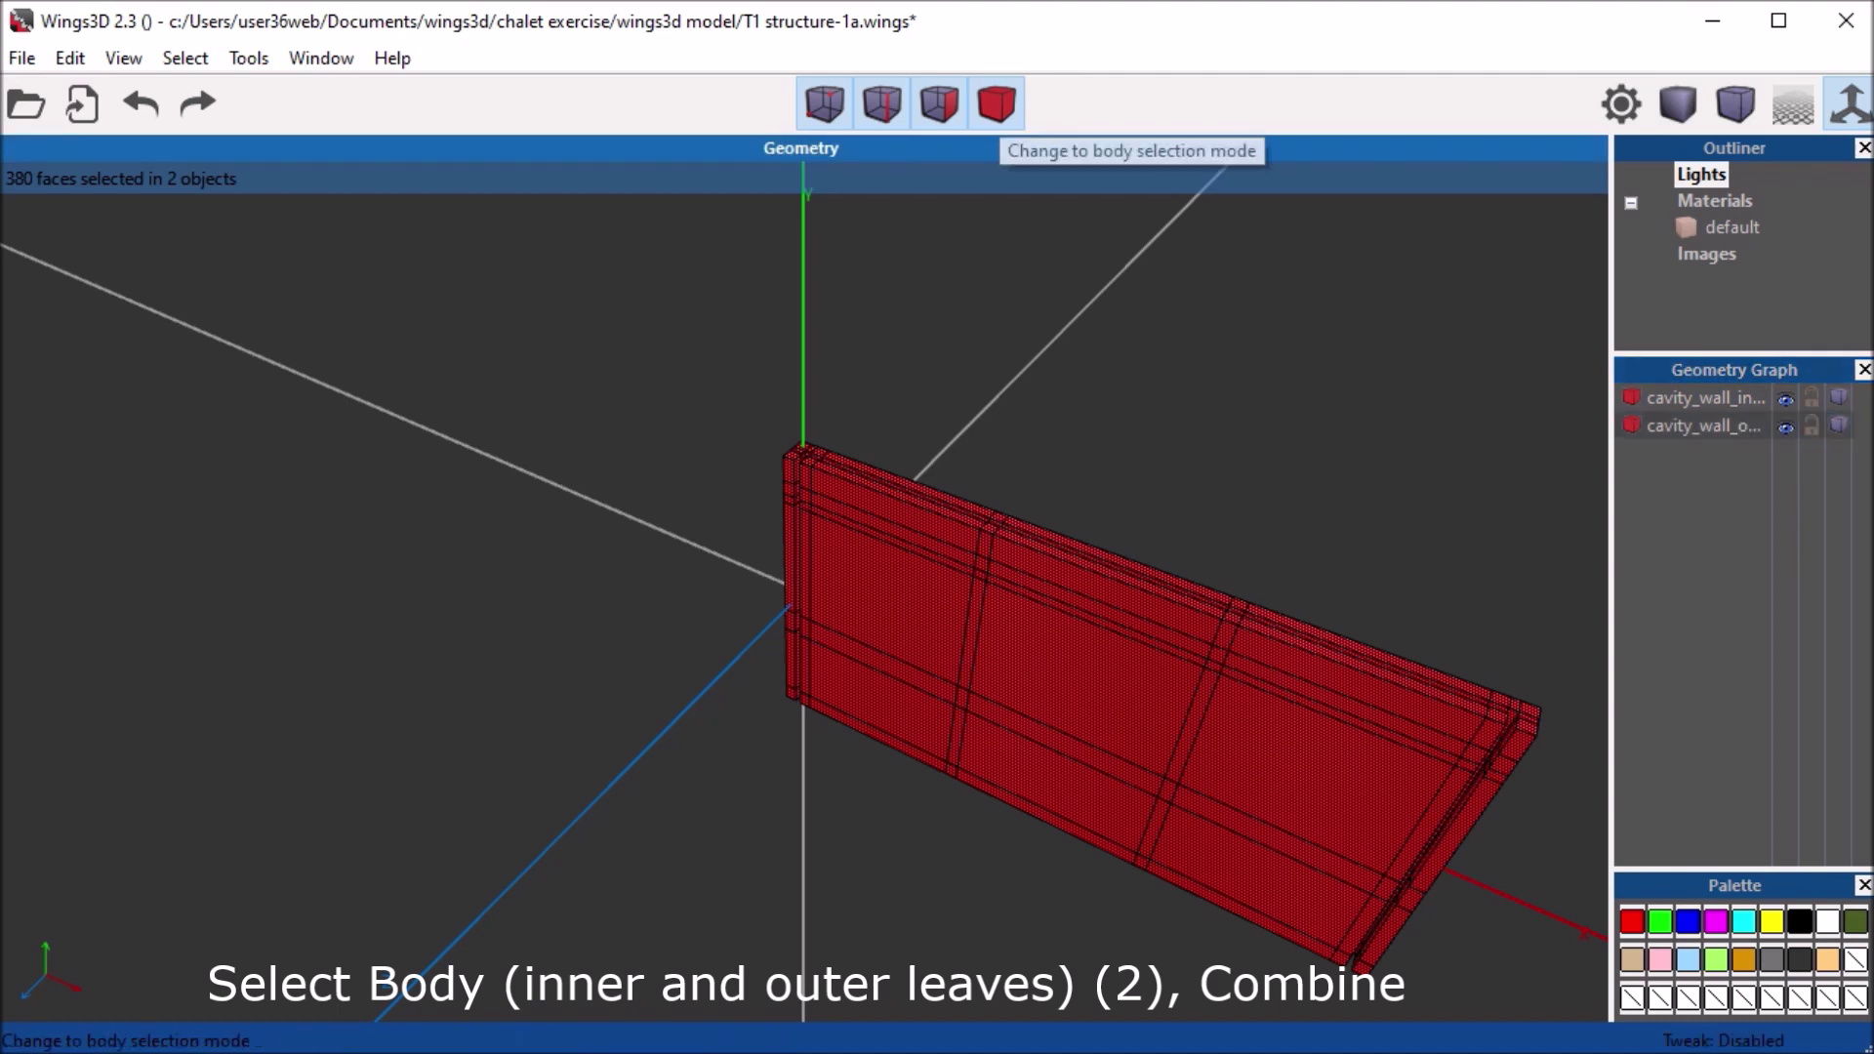
left_click(997, 103)
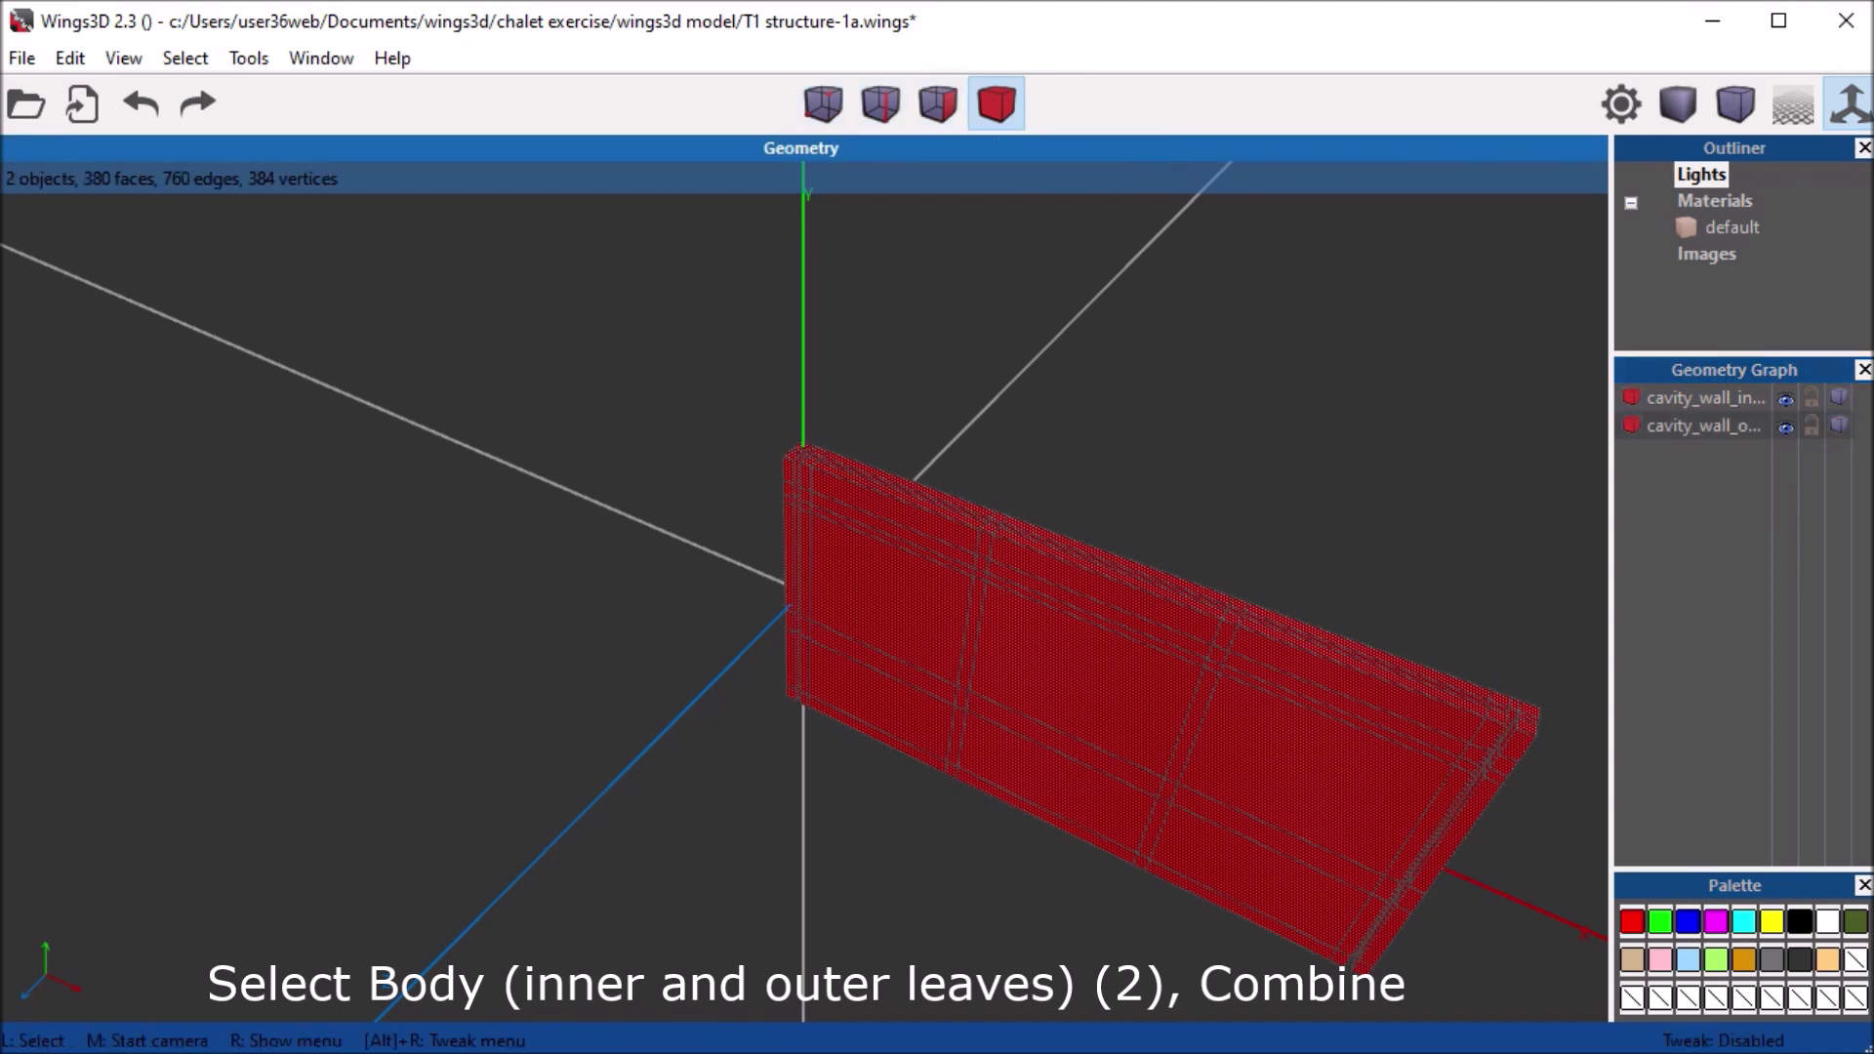
right_click(1279, 266)
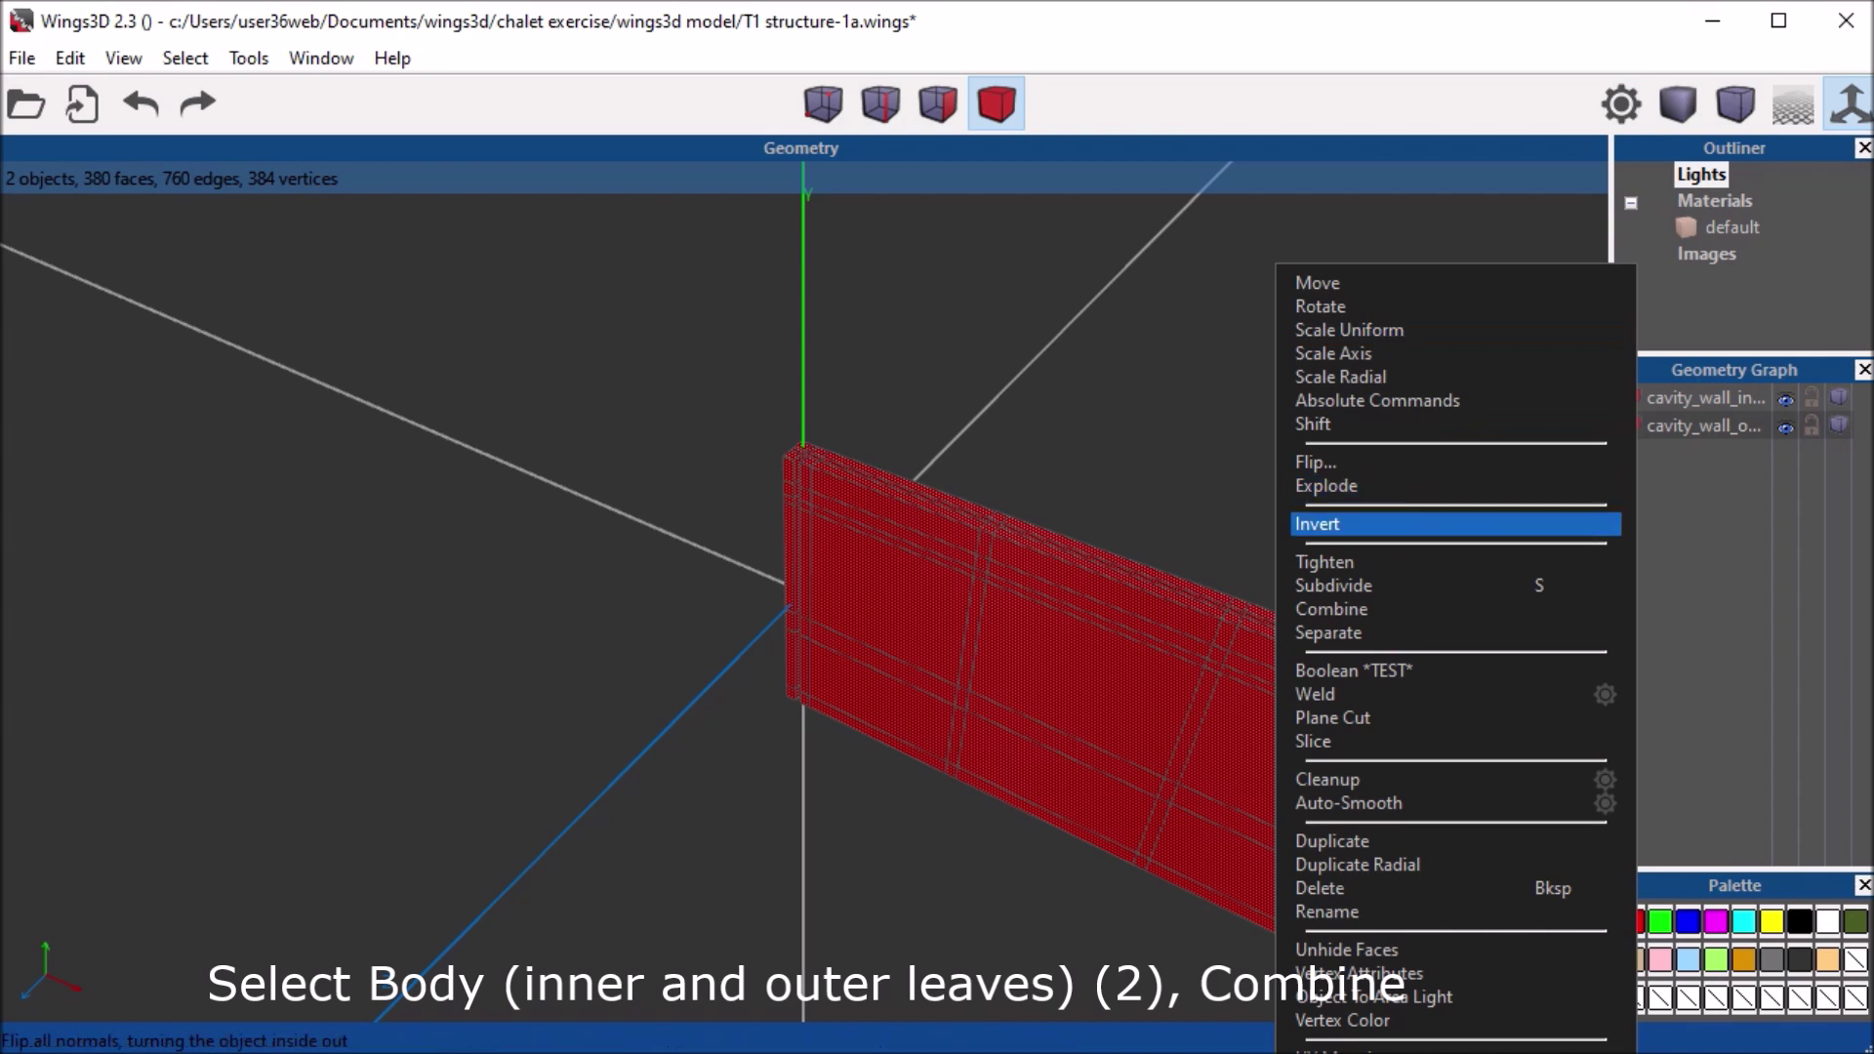
left_click(1333, 610)
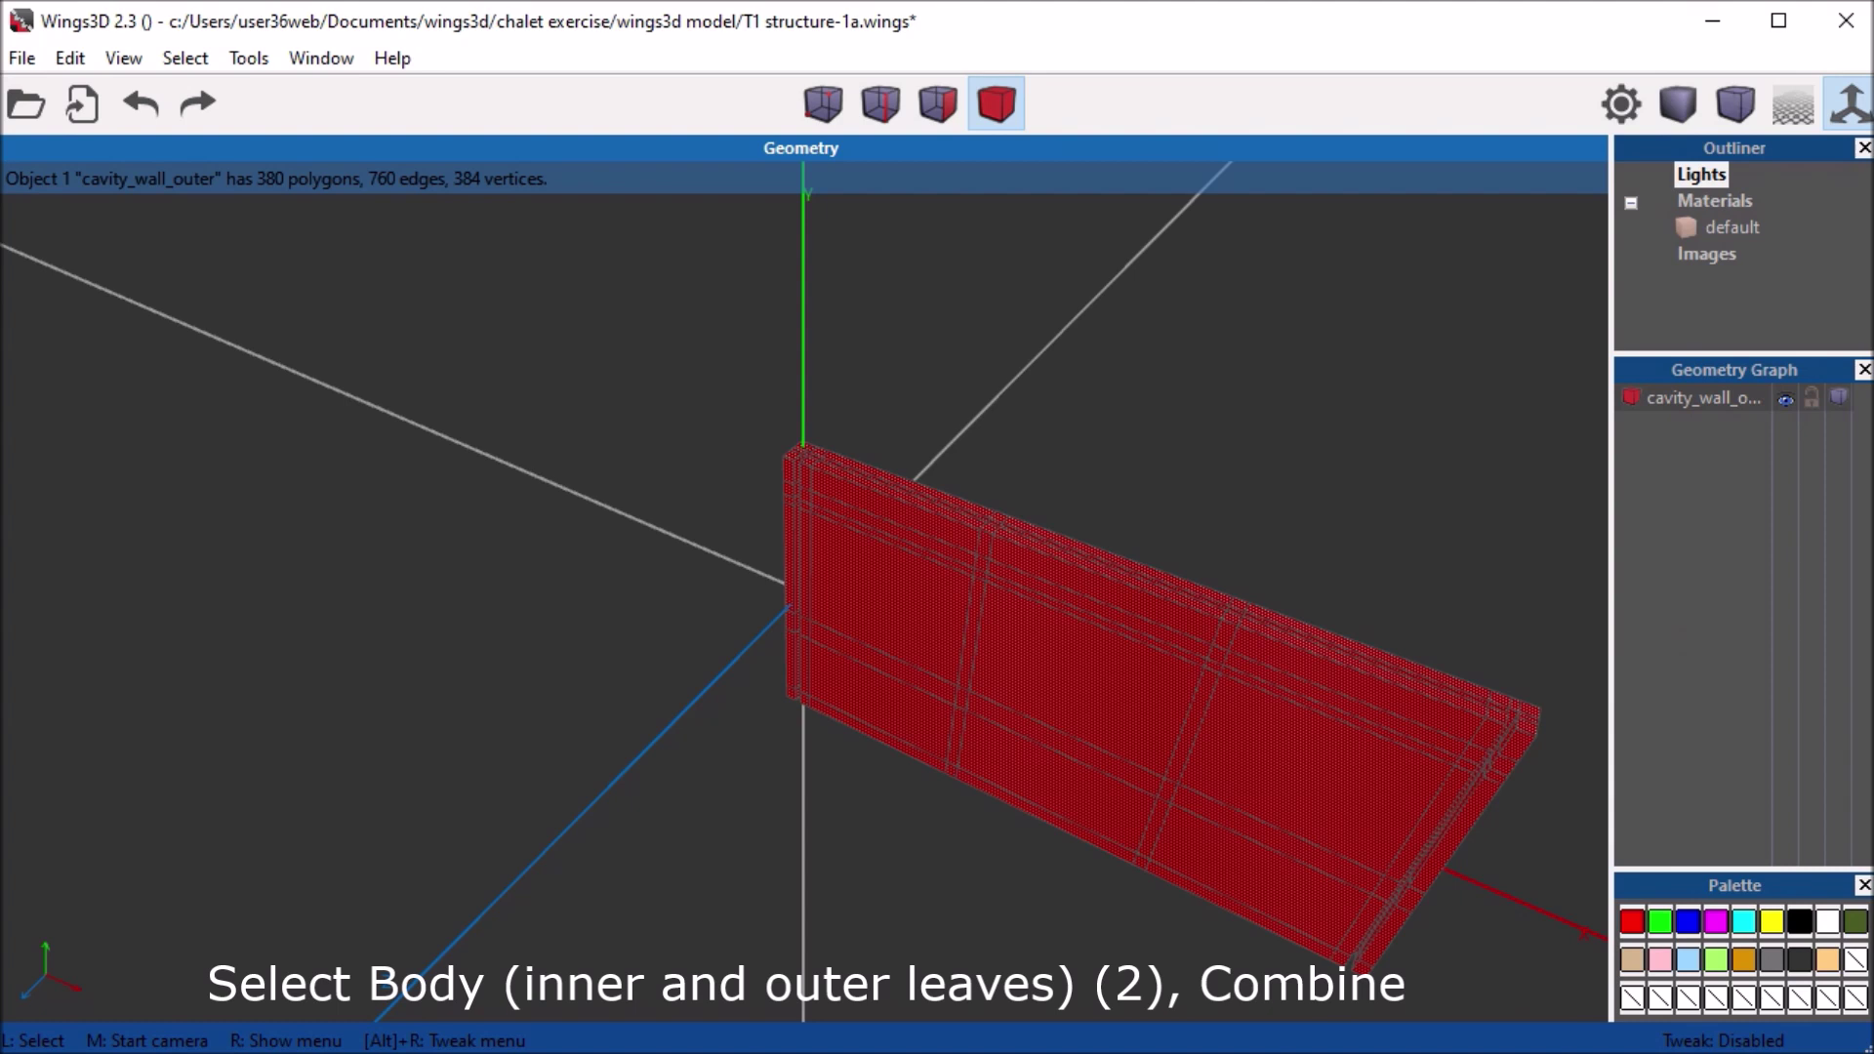
key("space")
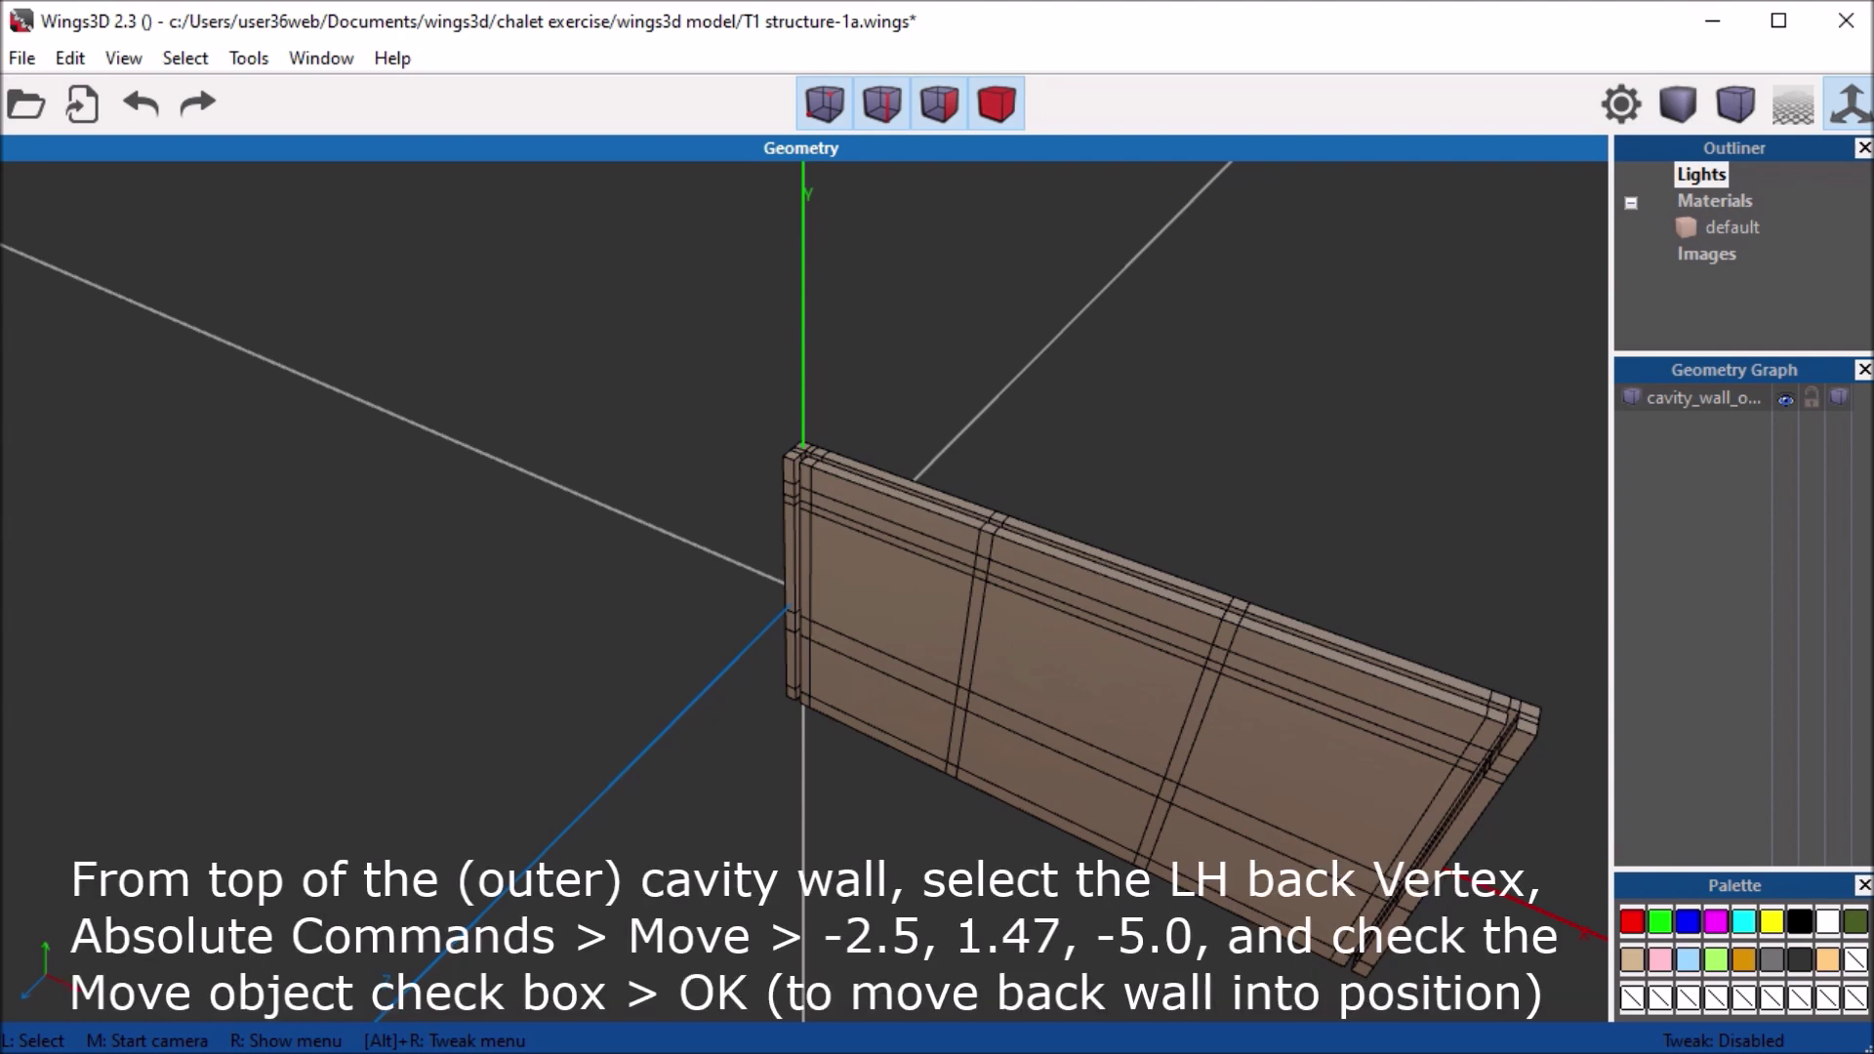
Zoom in and select the wall's top-left back corner vertex in vertex mode
scroll(805, 586, "up", 2)
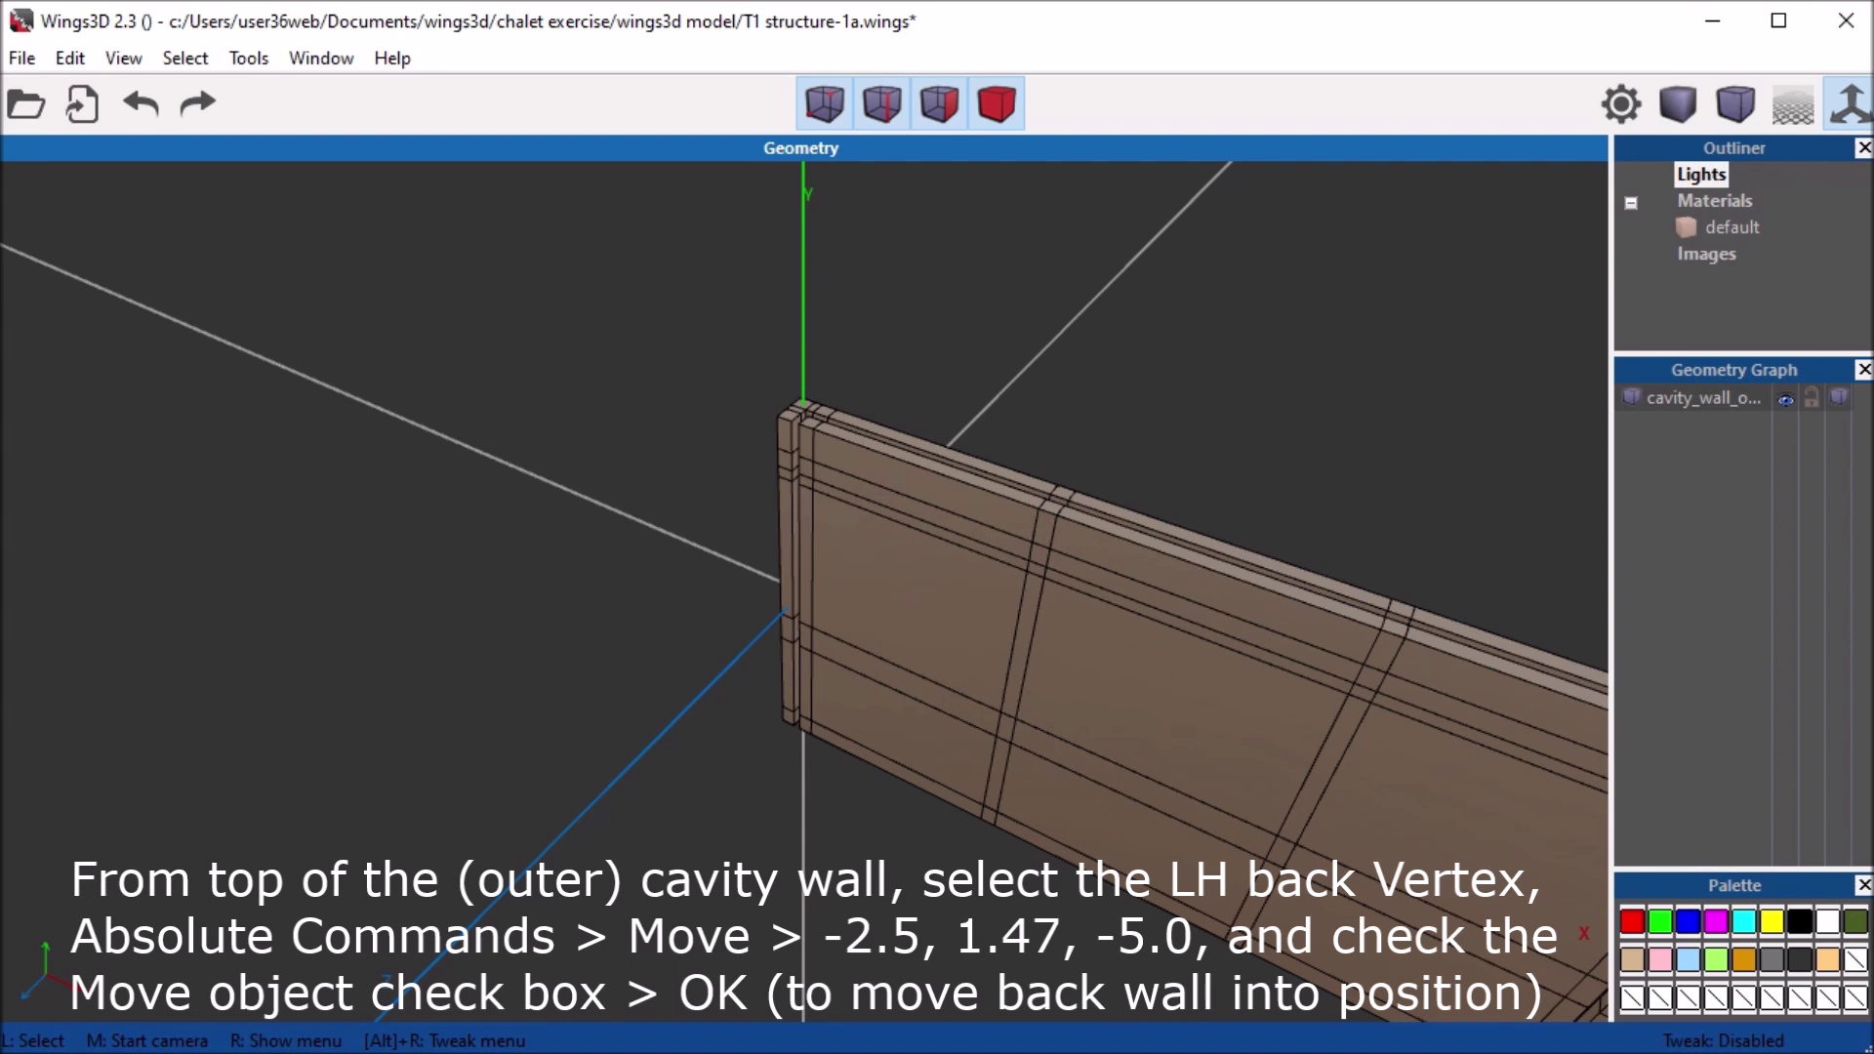
scroll(804, 585, "up", 3)
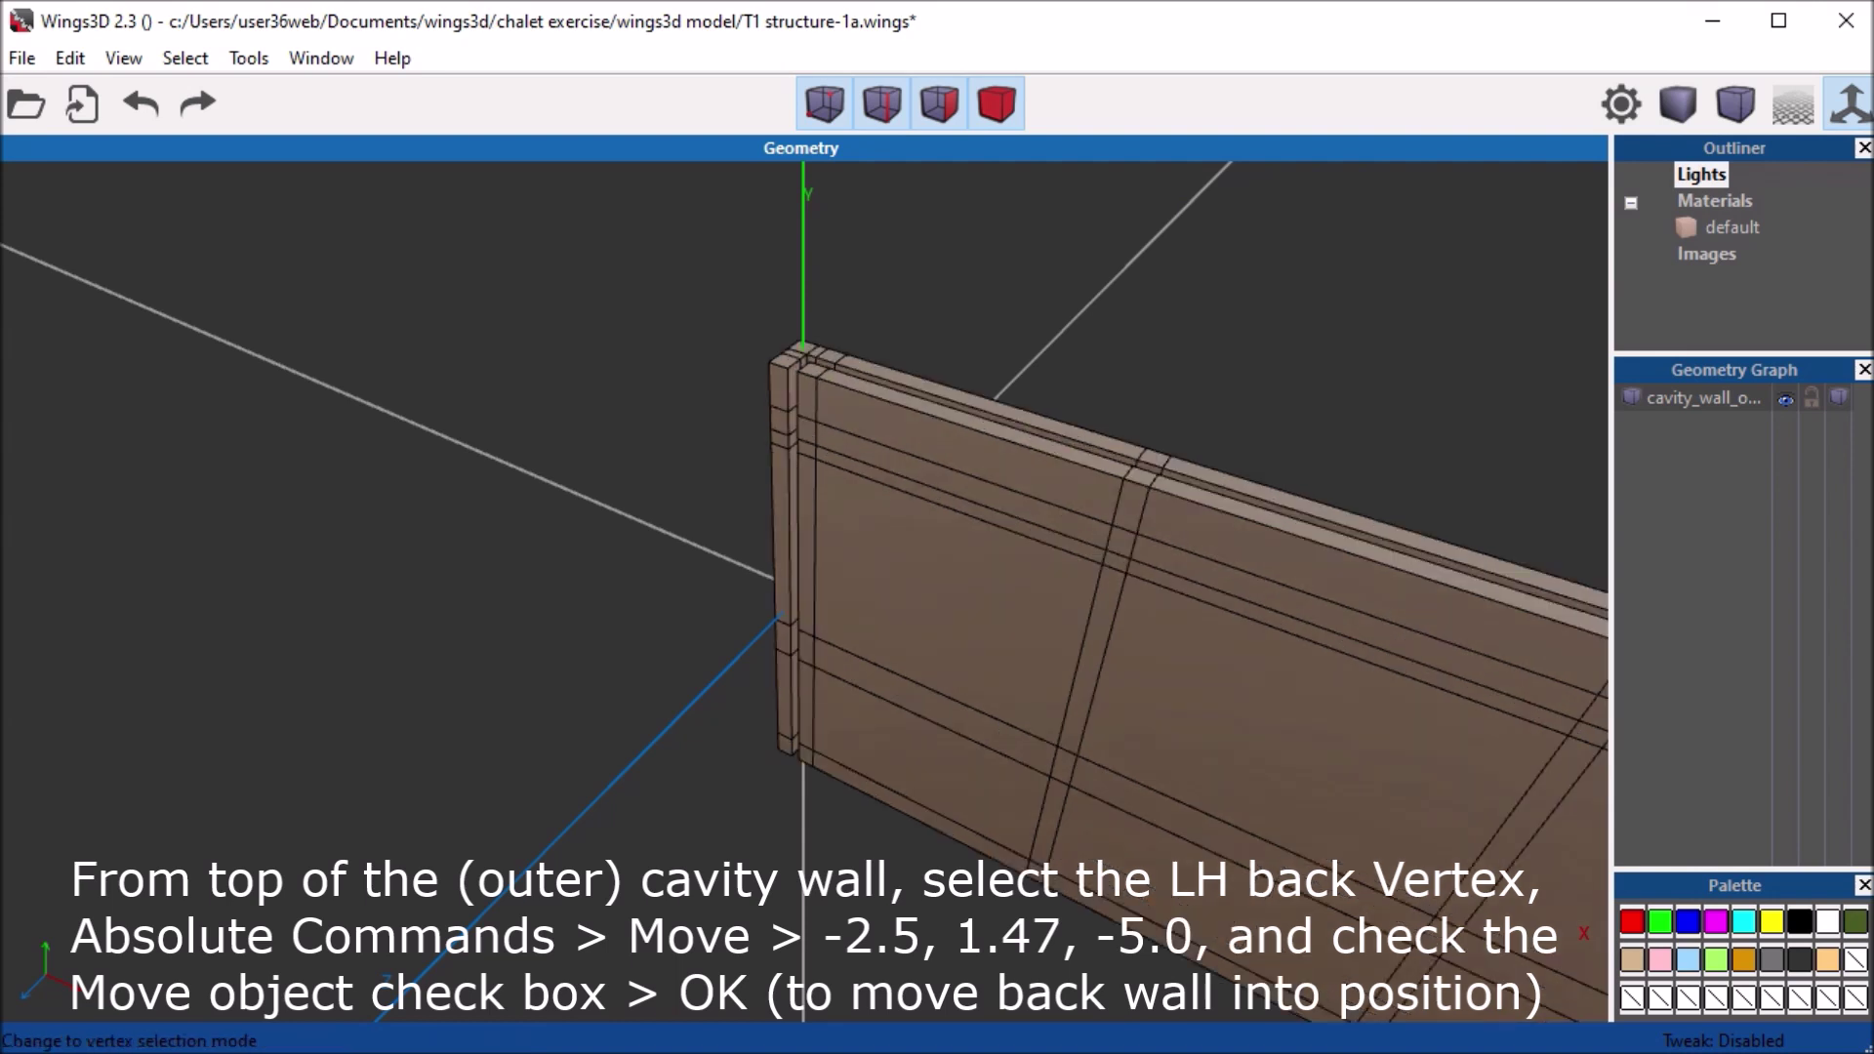
left_click(825, 102)
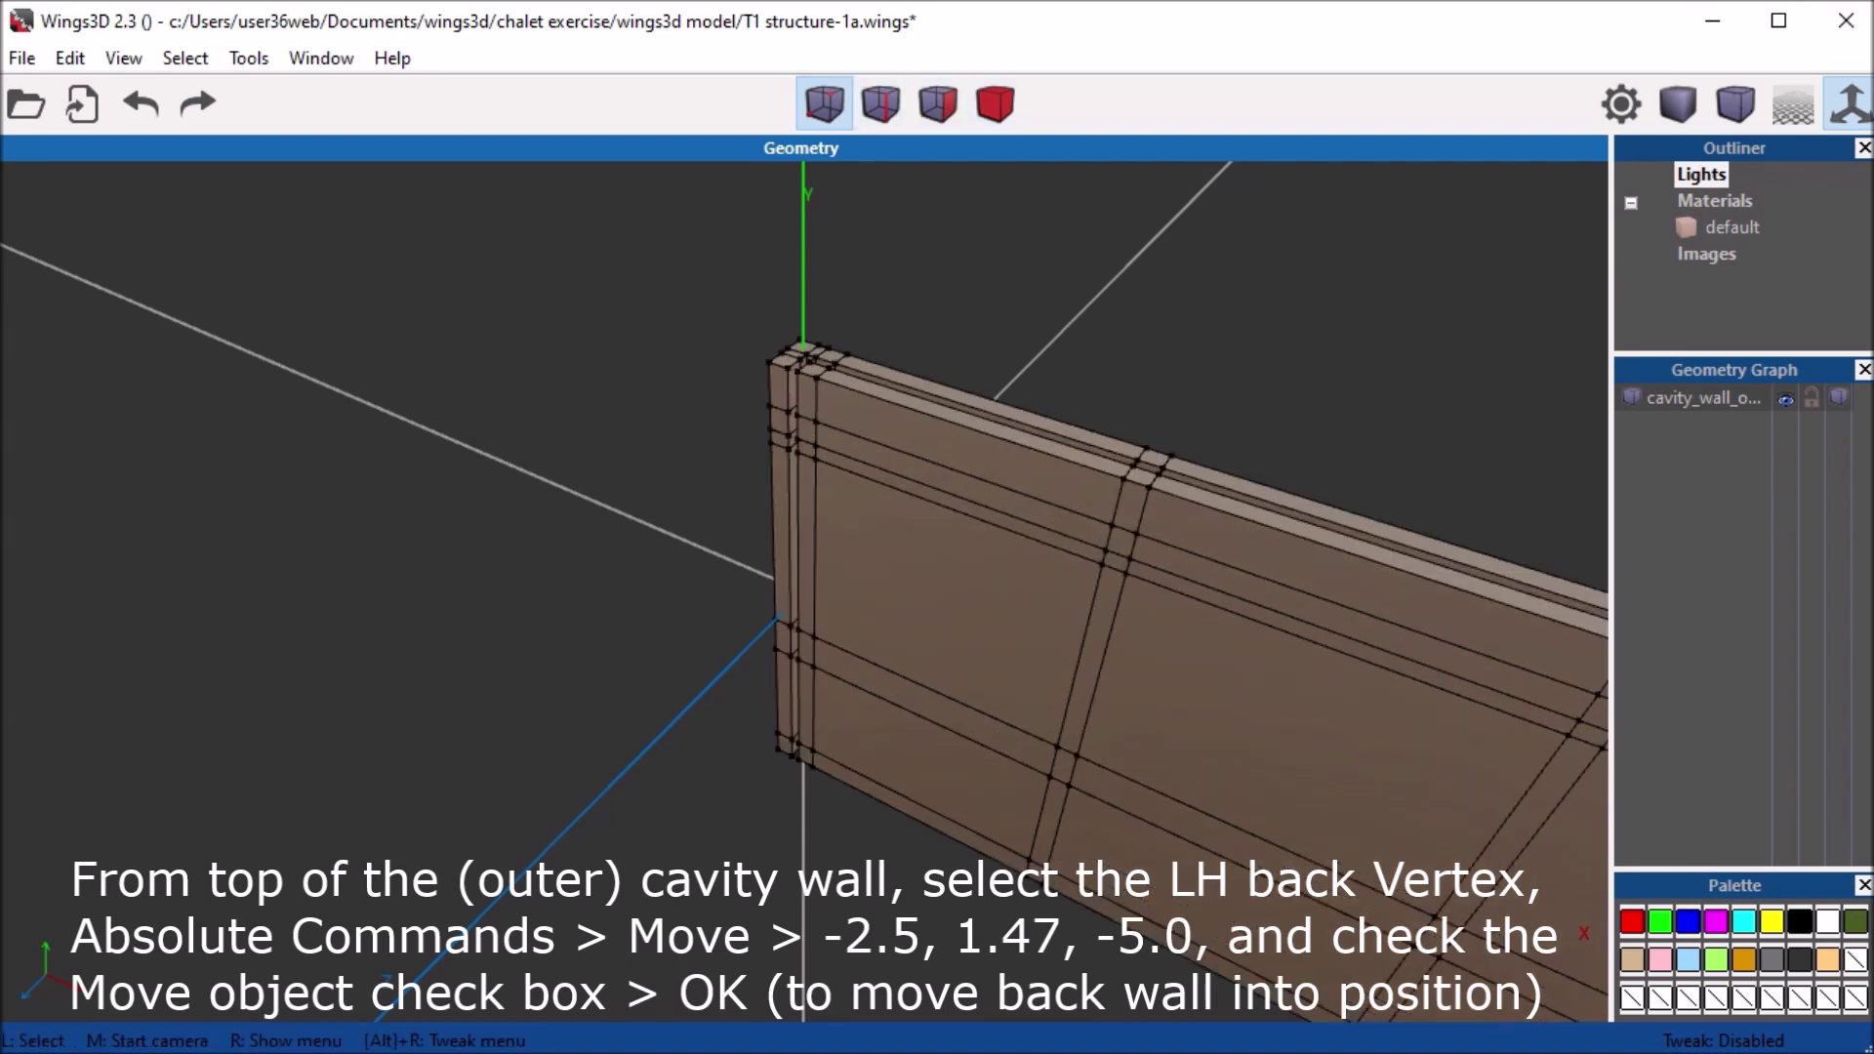
left_click(801, 344)
left_click(800, 343)
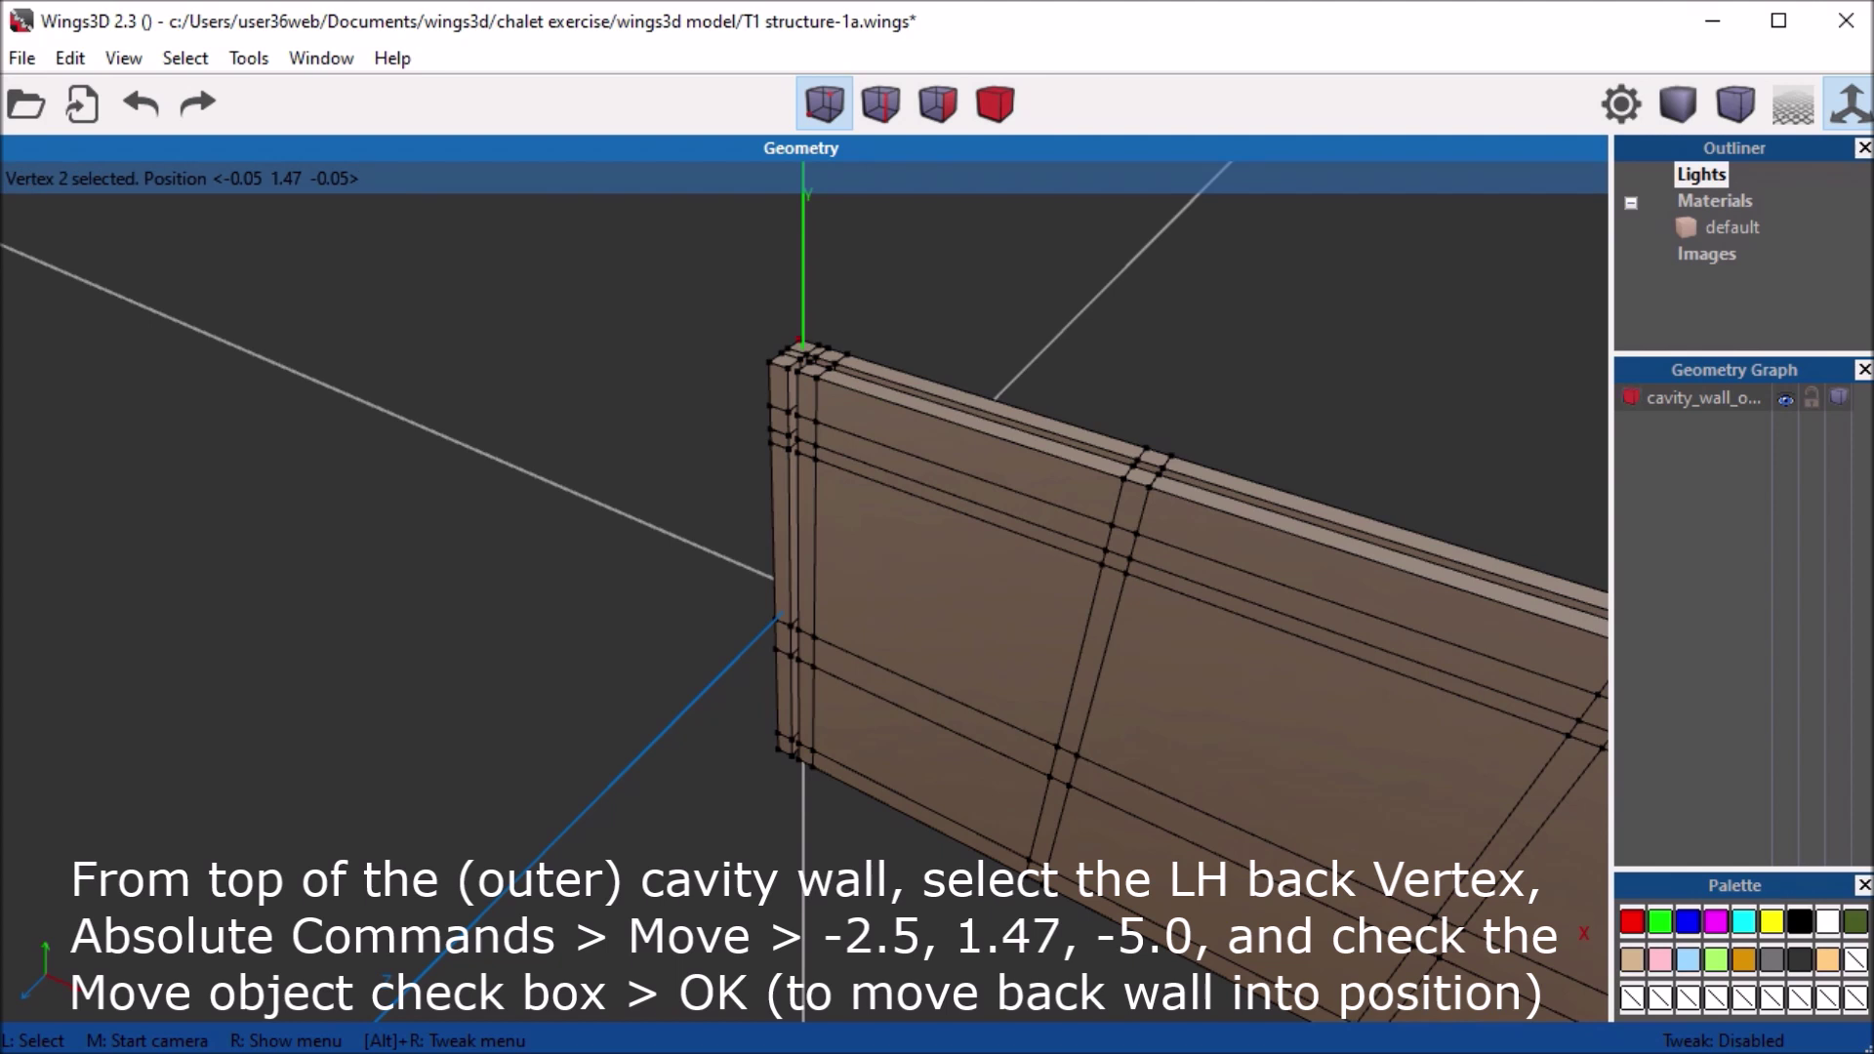
Stage an absolute move of that vertex to X -2.5, Y 1.47, Z -5 with Move object enabled
right_click(298, 278)
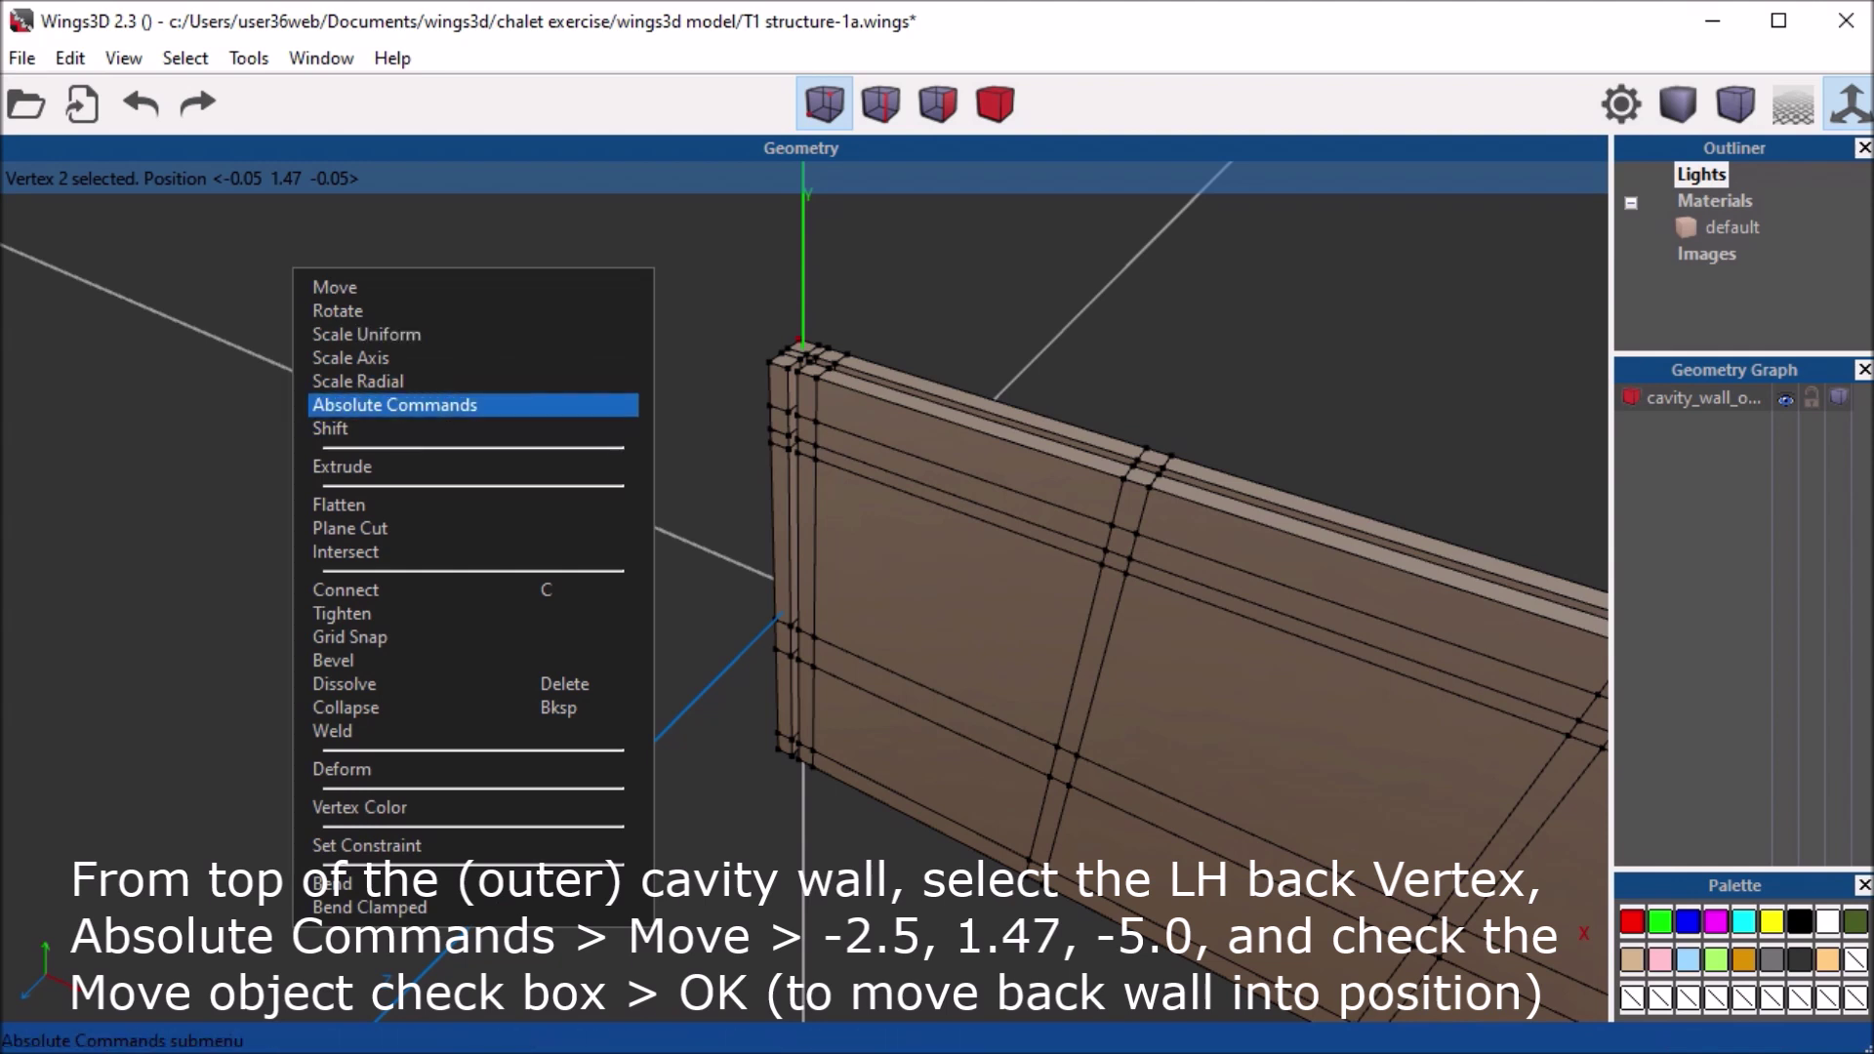
left_click(344, 404)
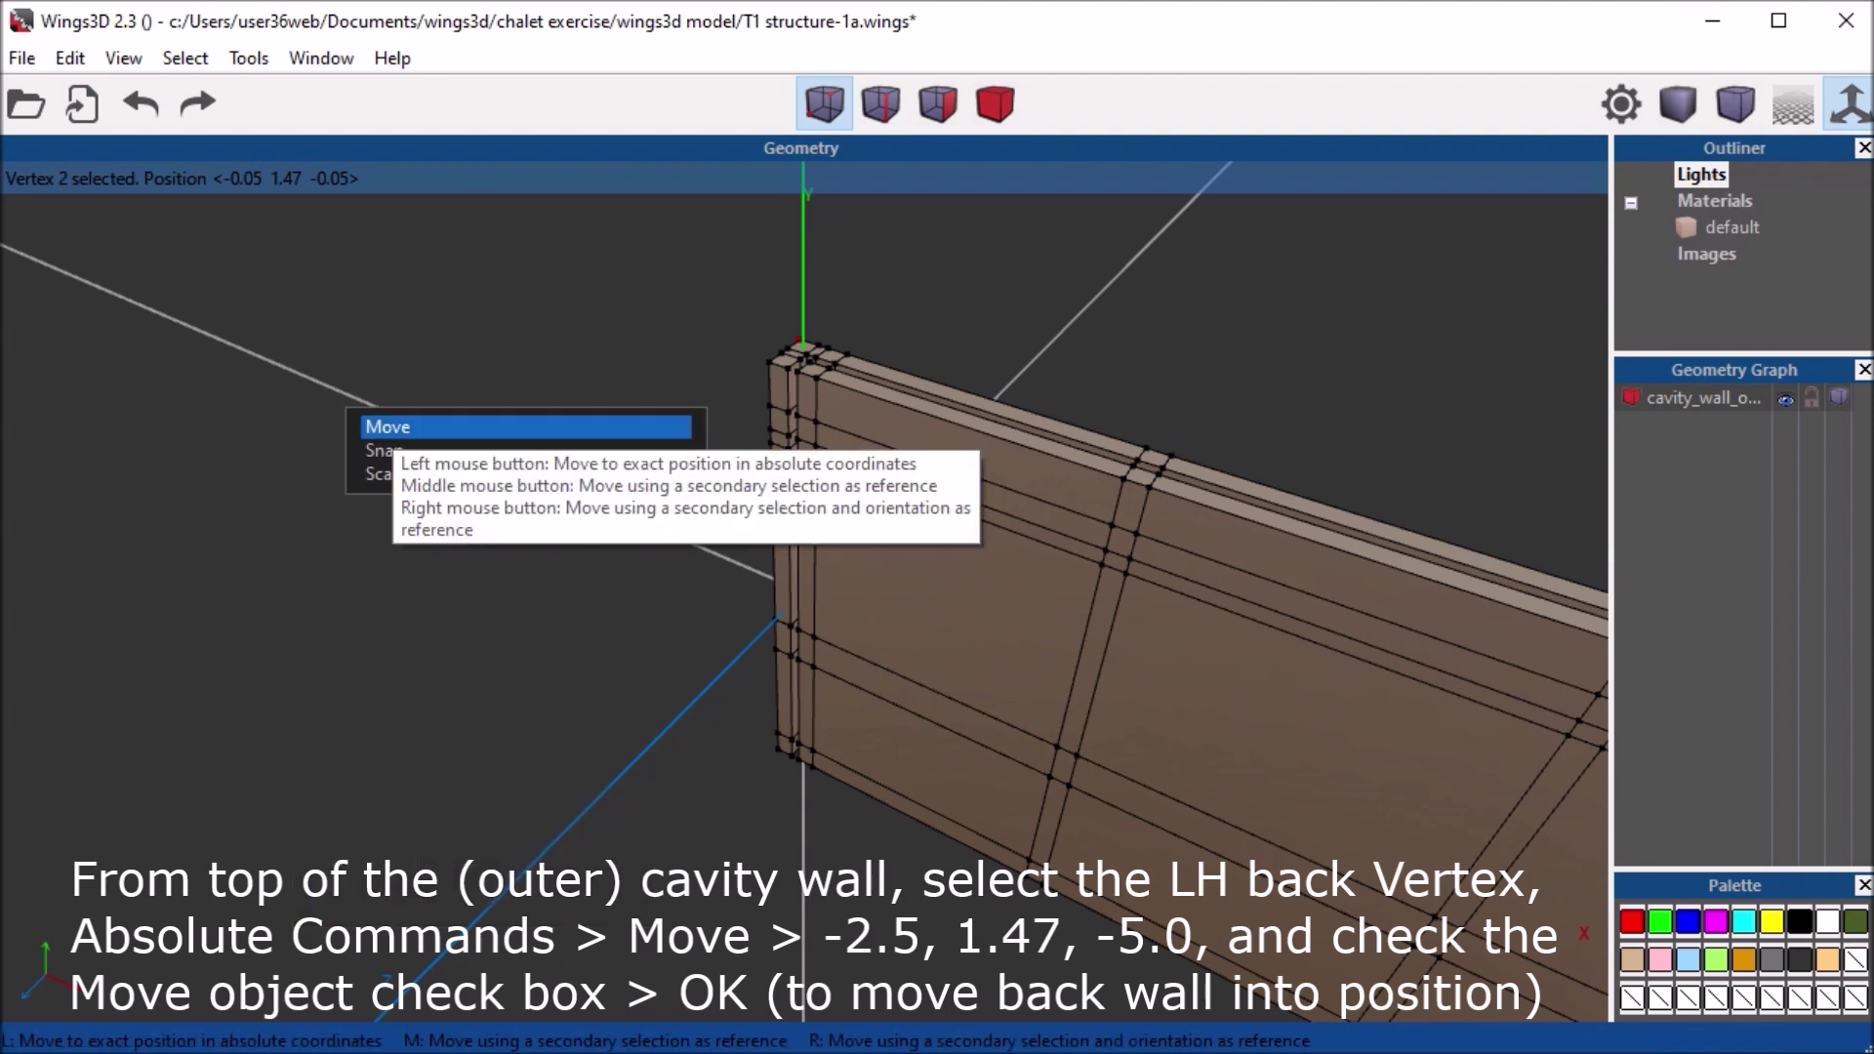
left_click(387, 427)
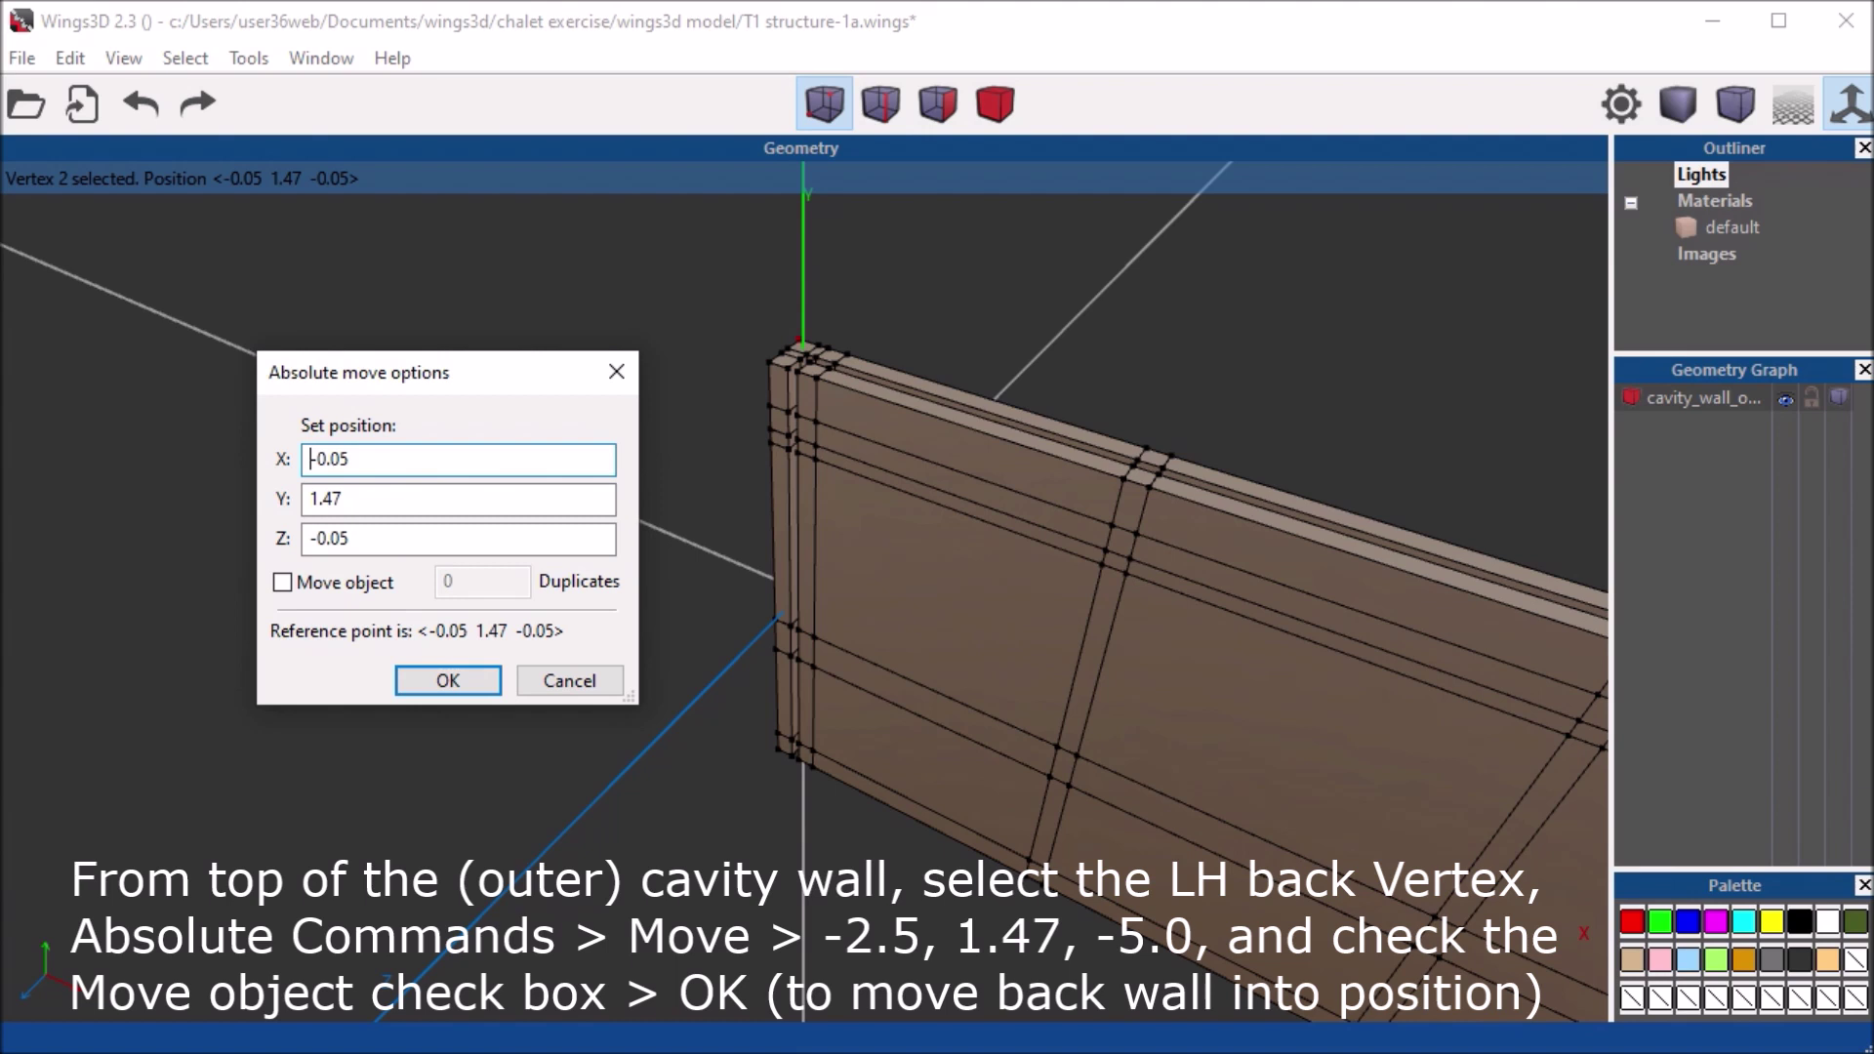
key("shift+End")
type("-2")
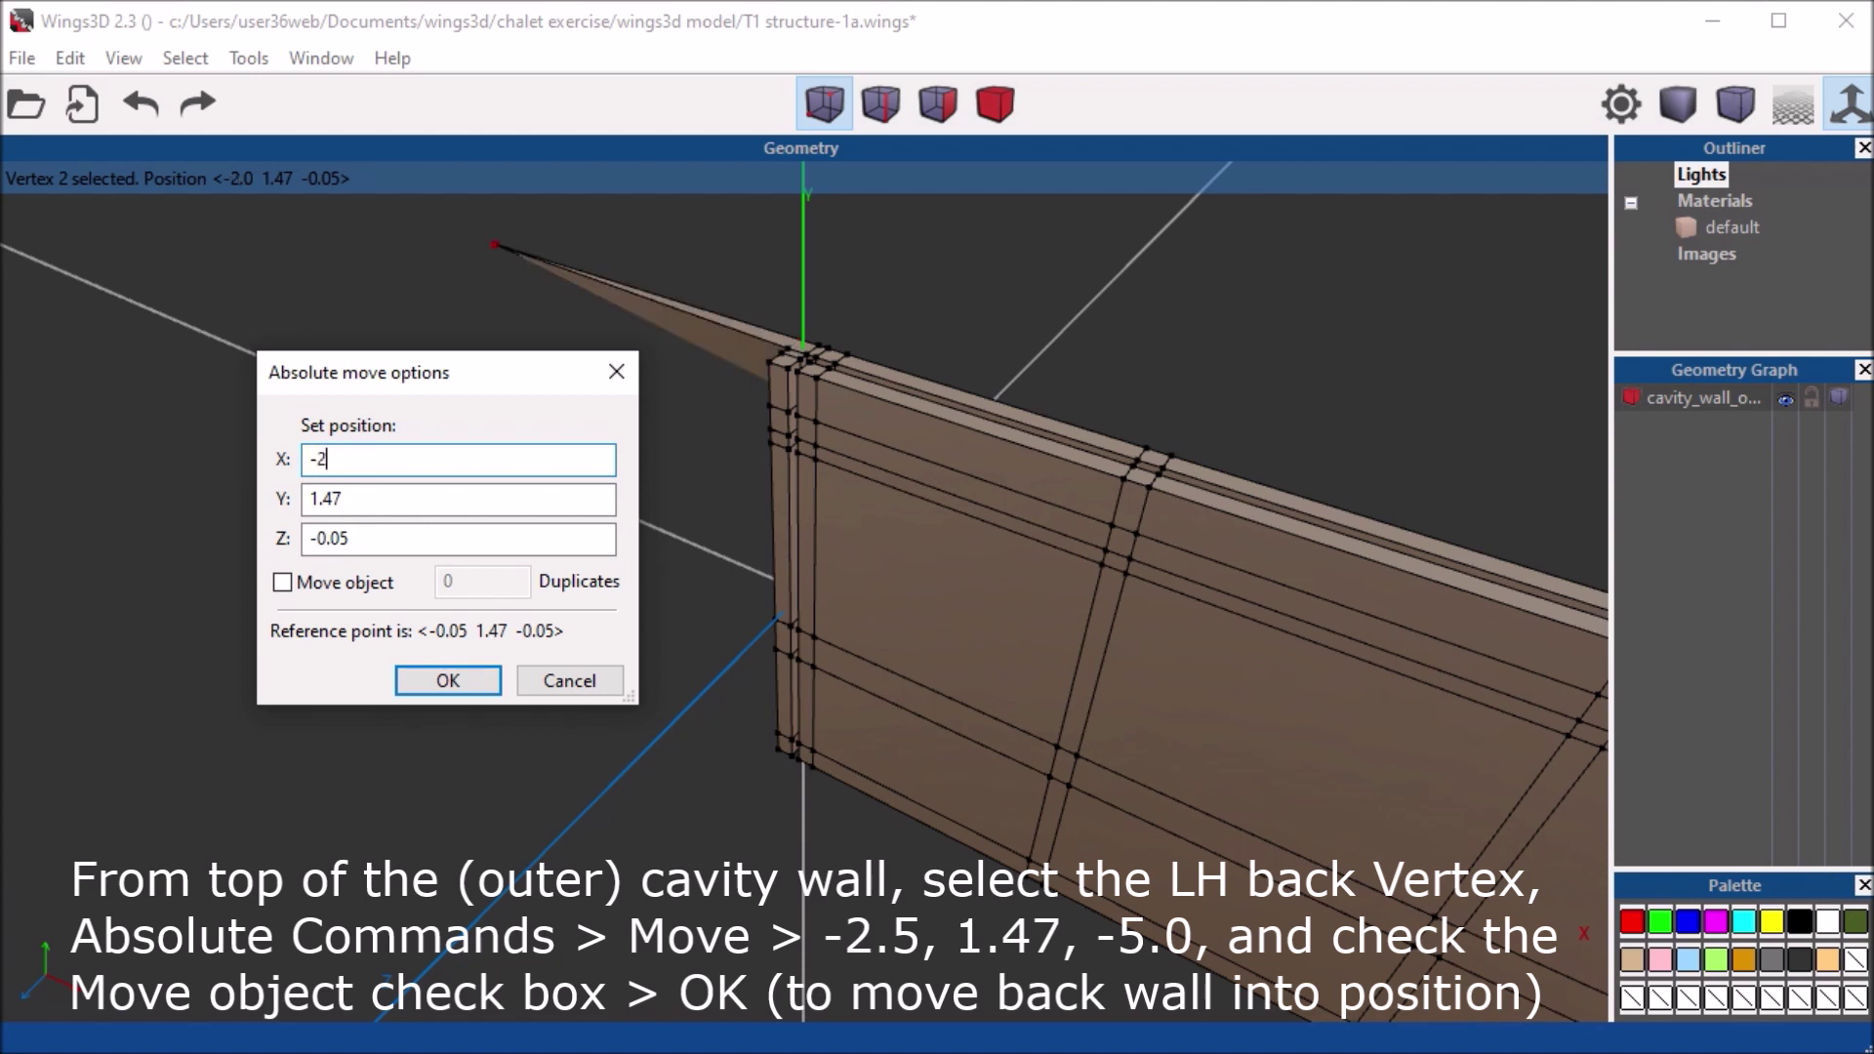
type(".")
type("5")
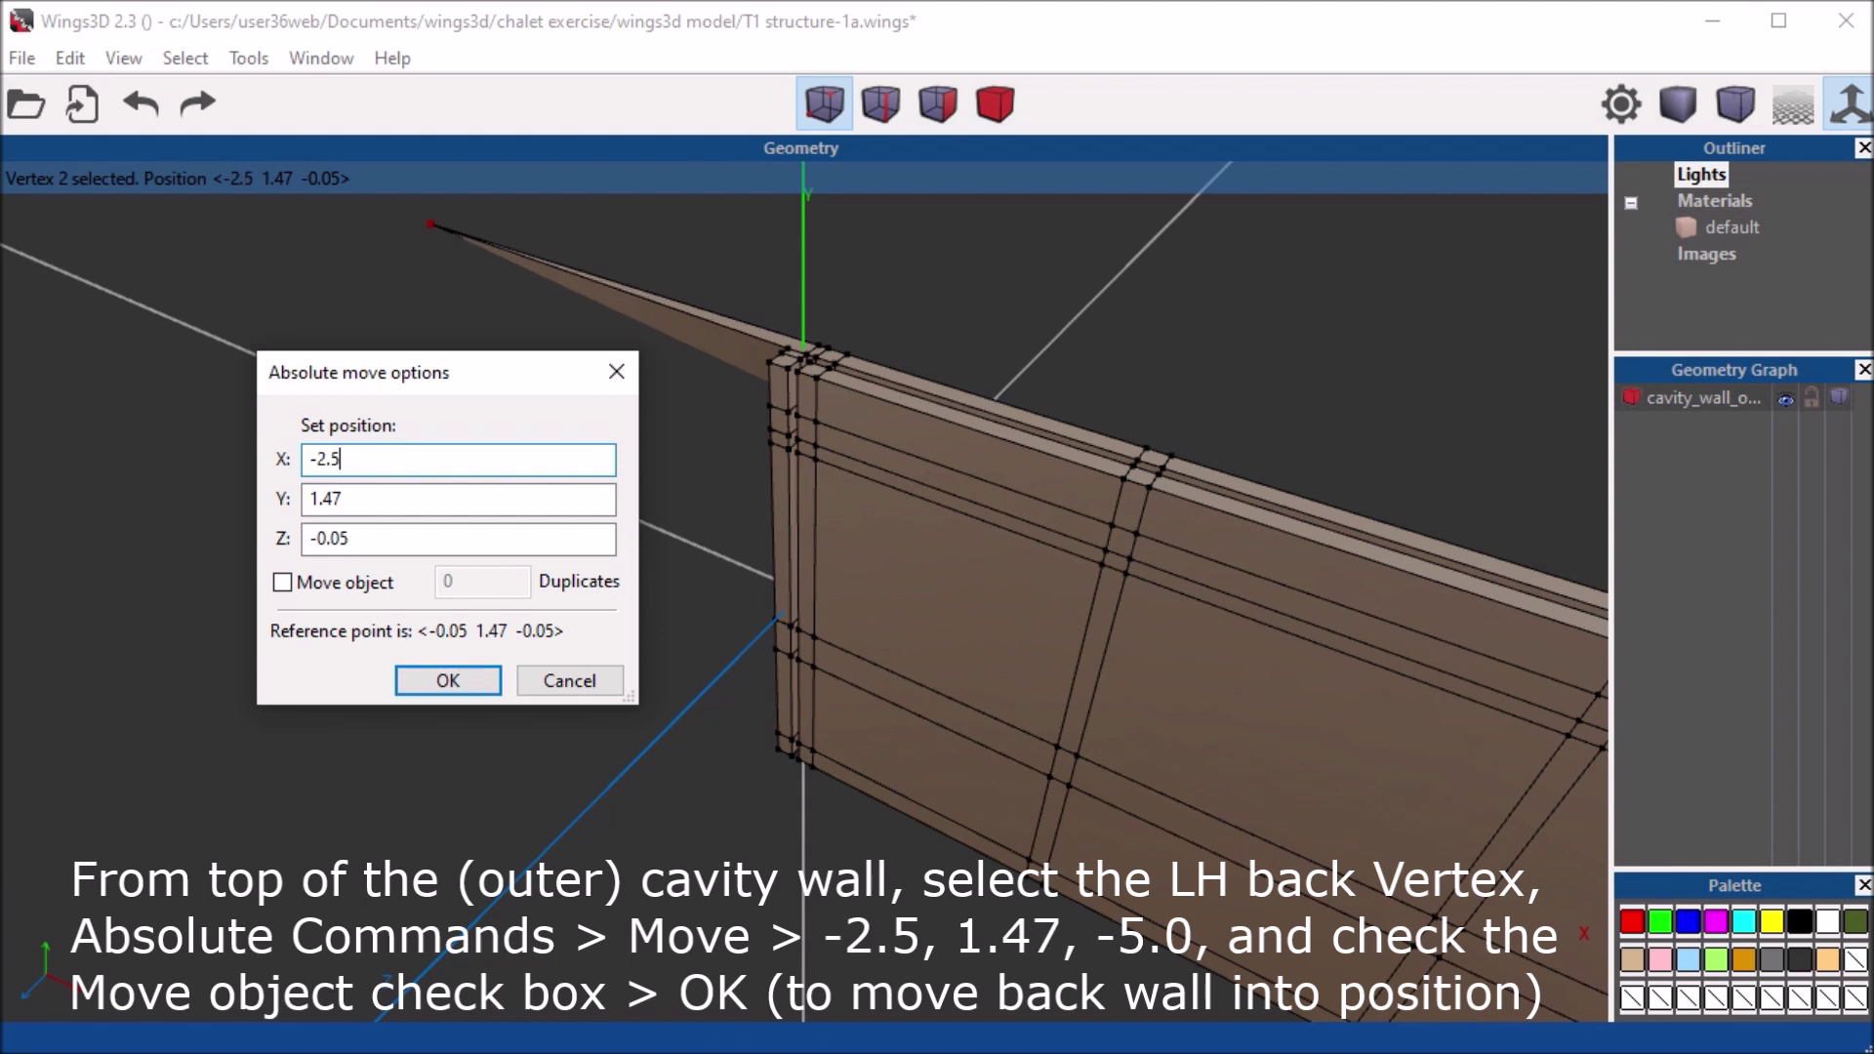
key("Tab")
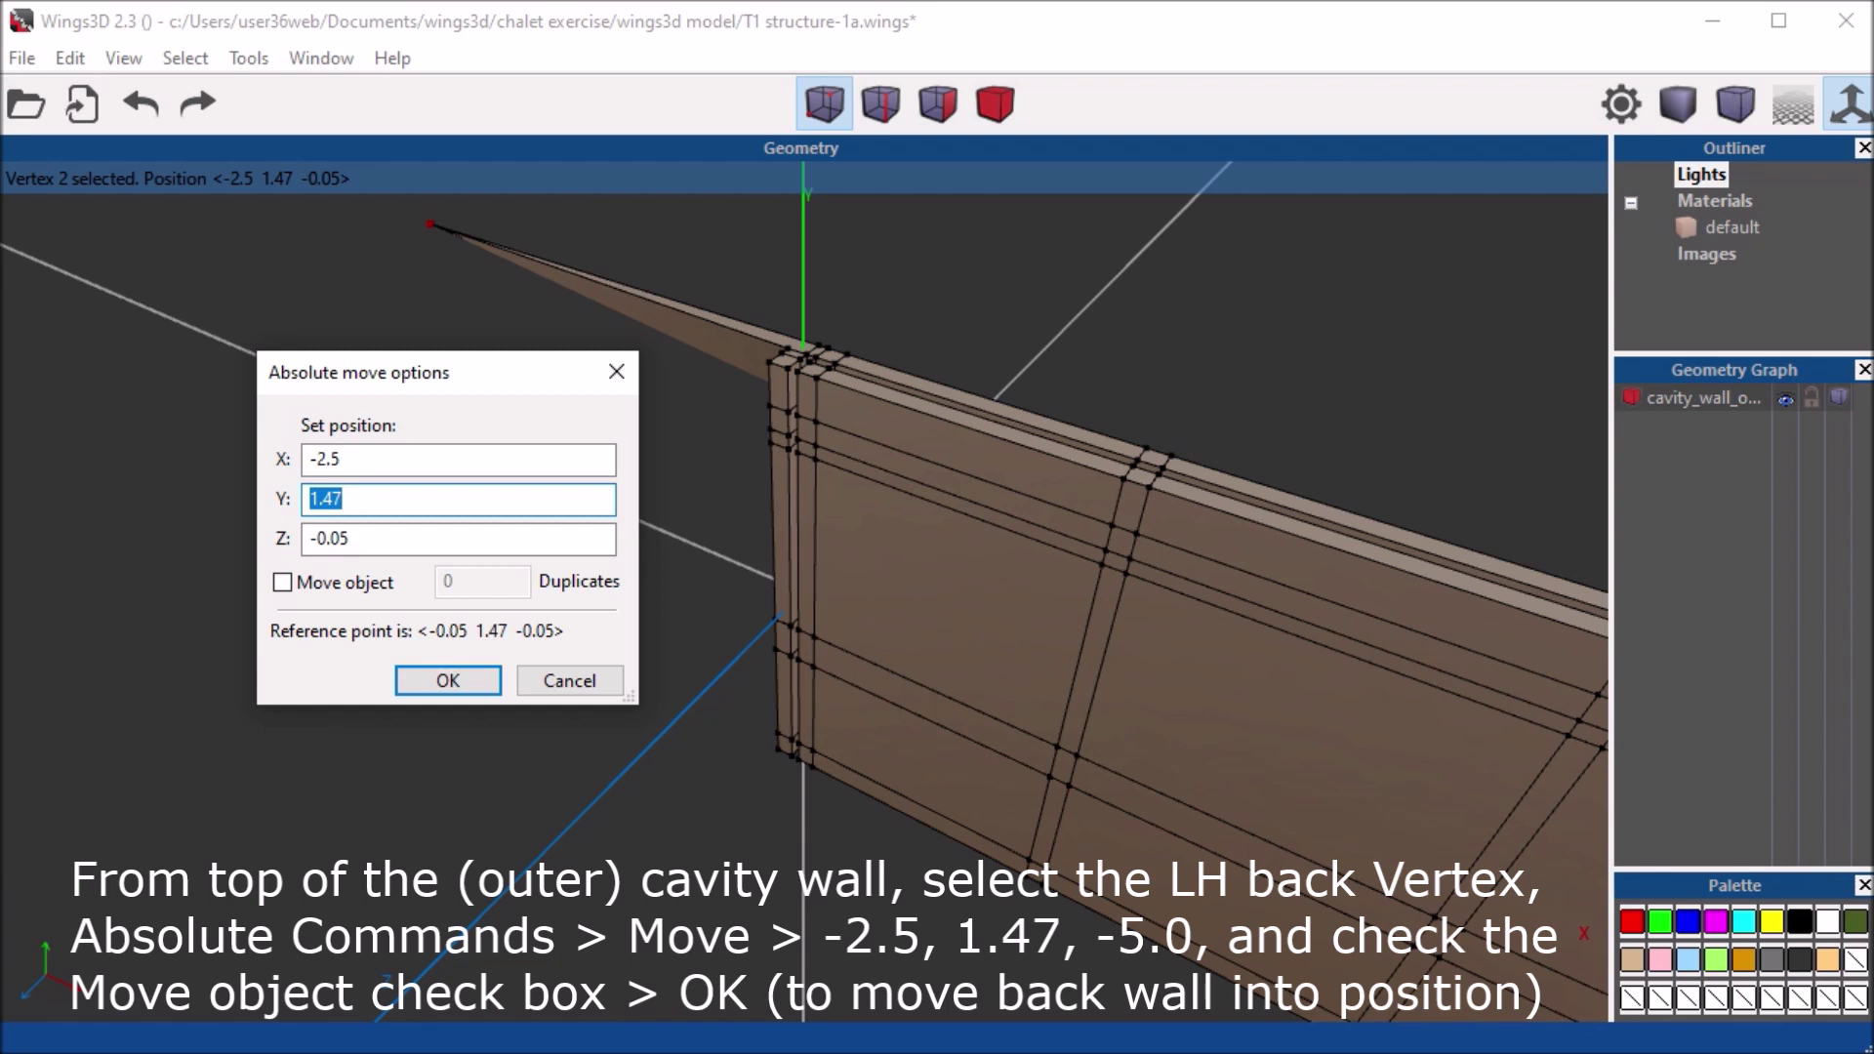
key("Tab")
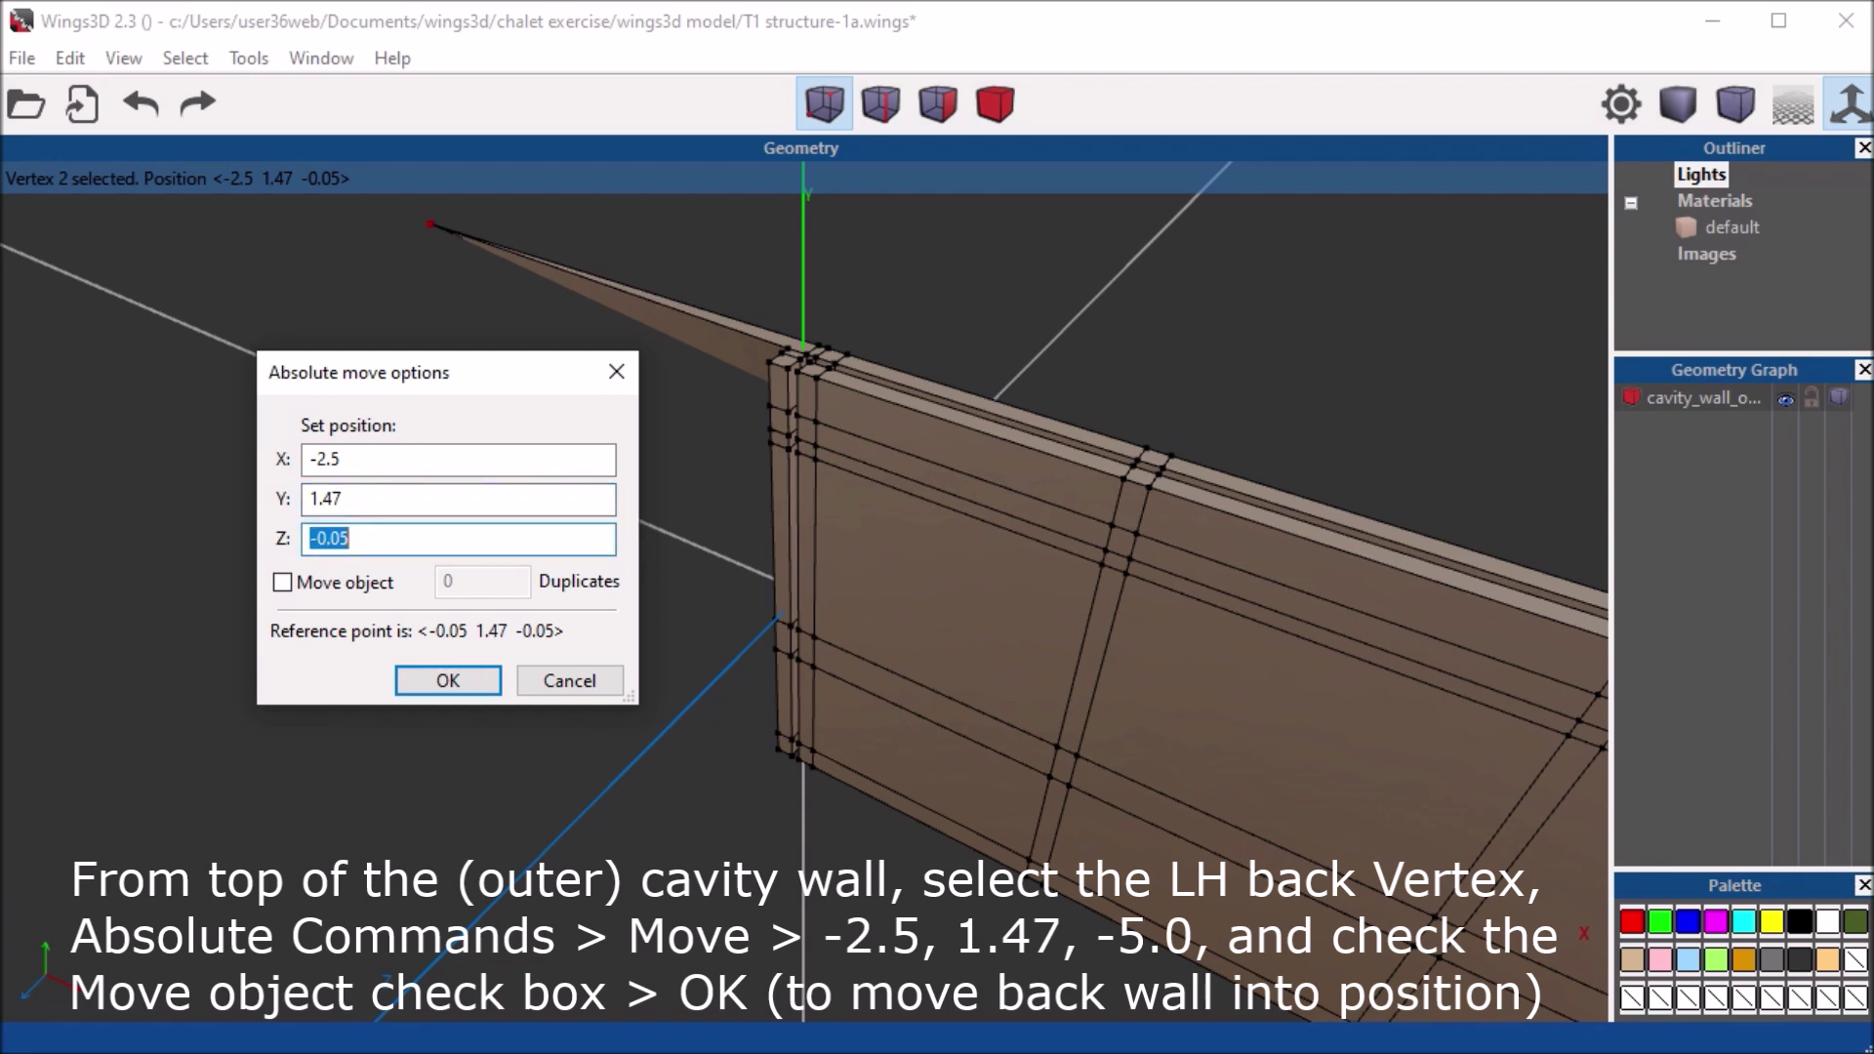
type("-")
type("5")
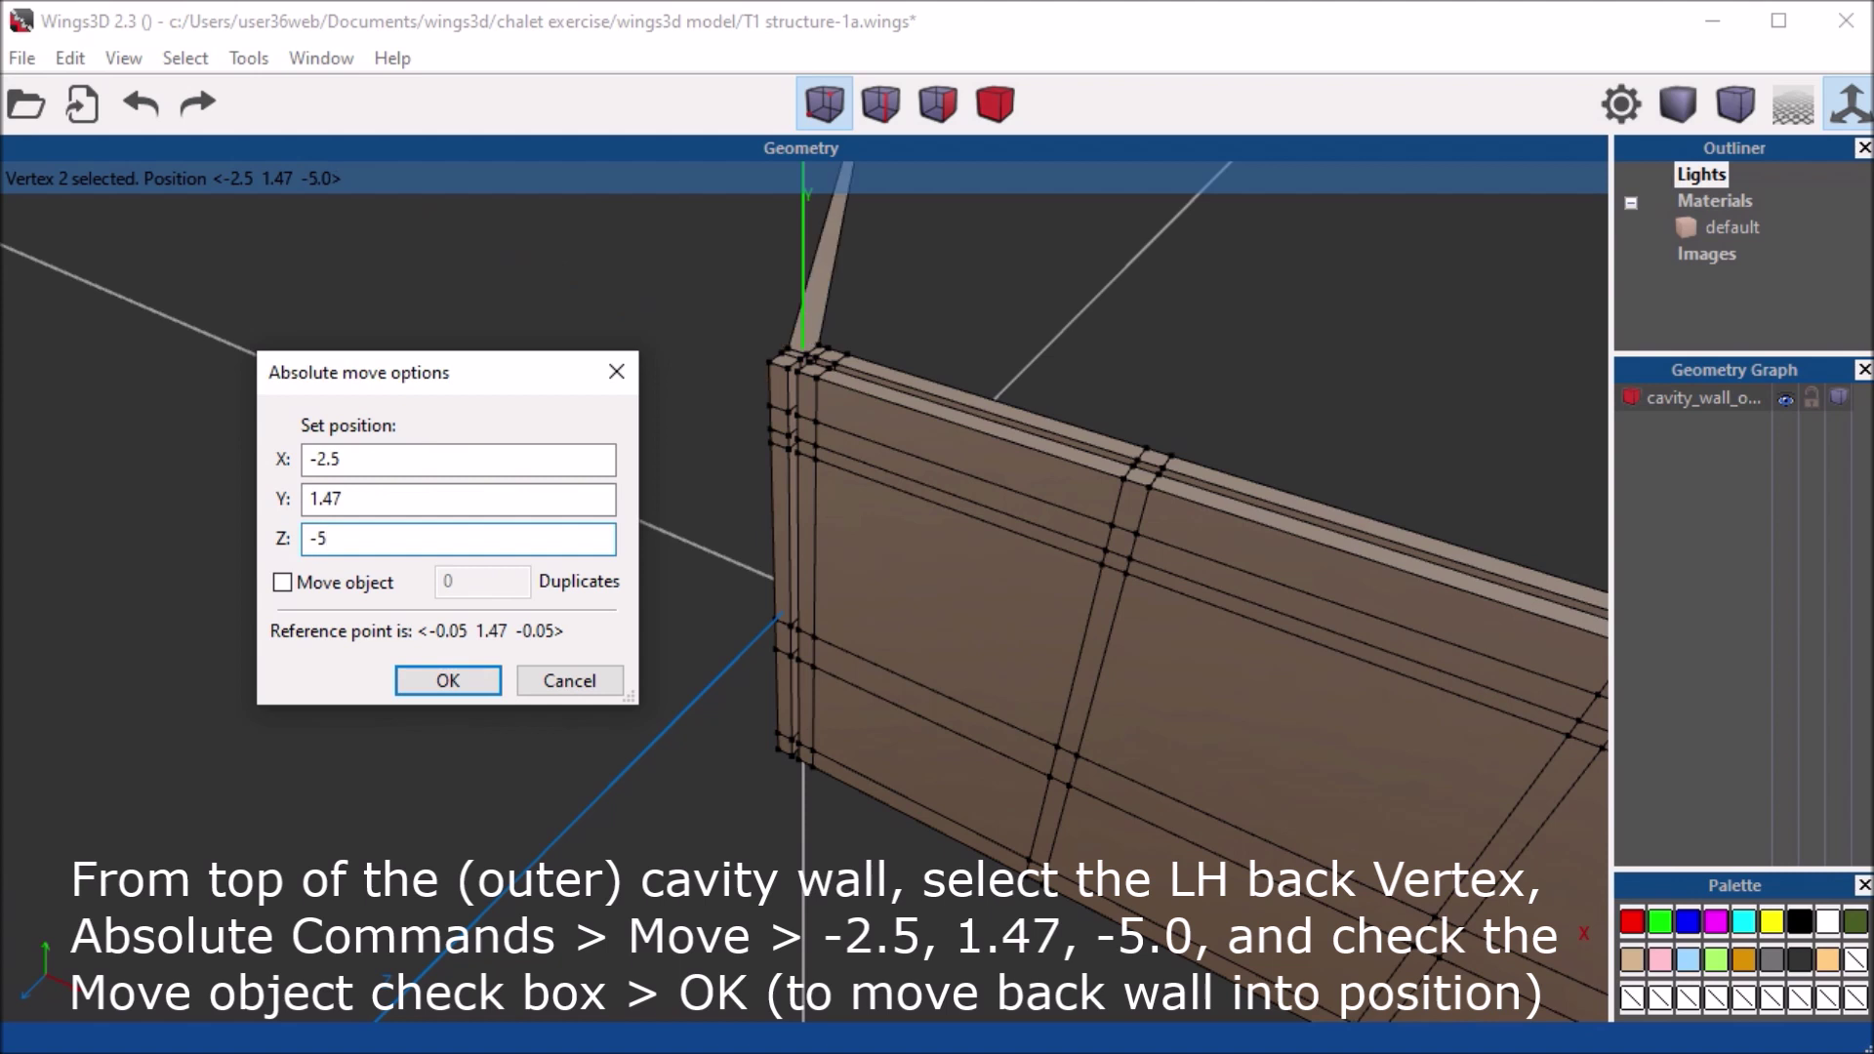
left_click(282, 582)
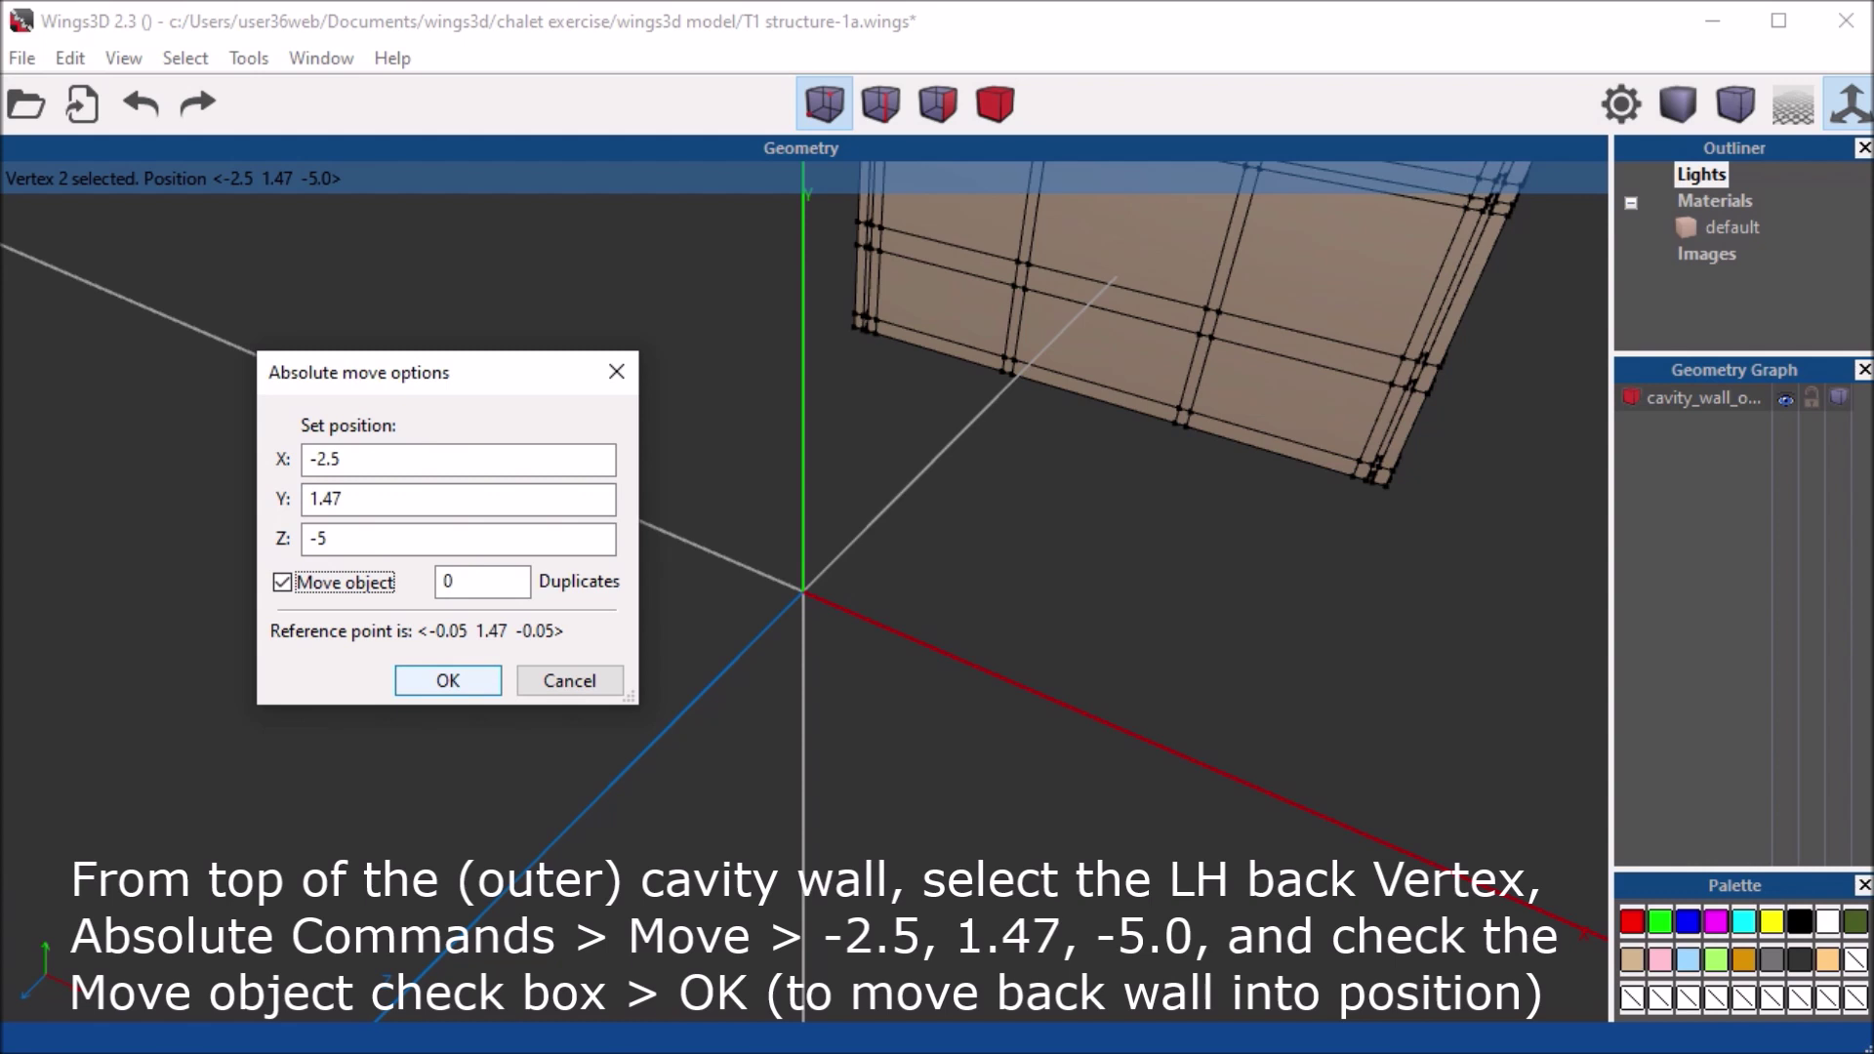
Apply the absolute move, previewing the whole cavity wall shifted to the back-wall position
left_click(447, 681)
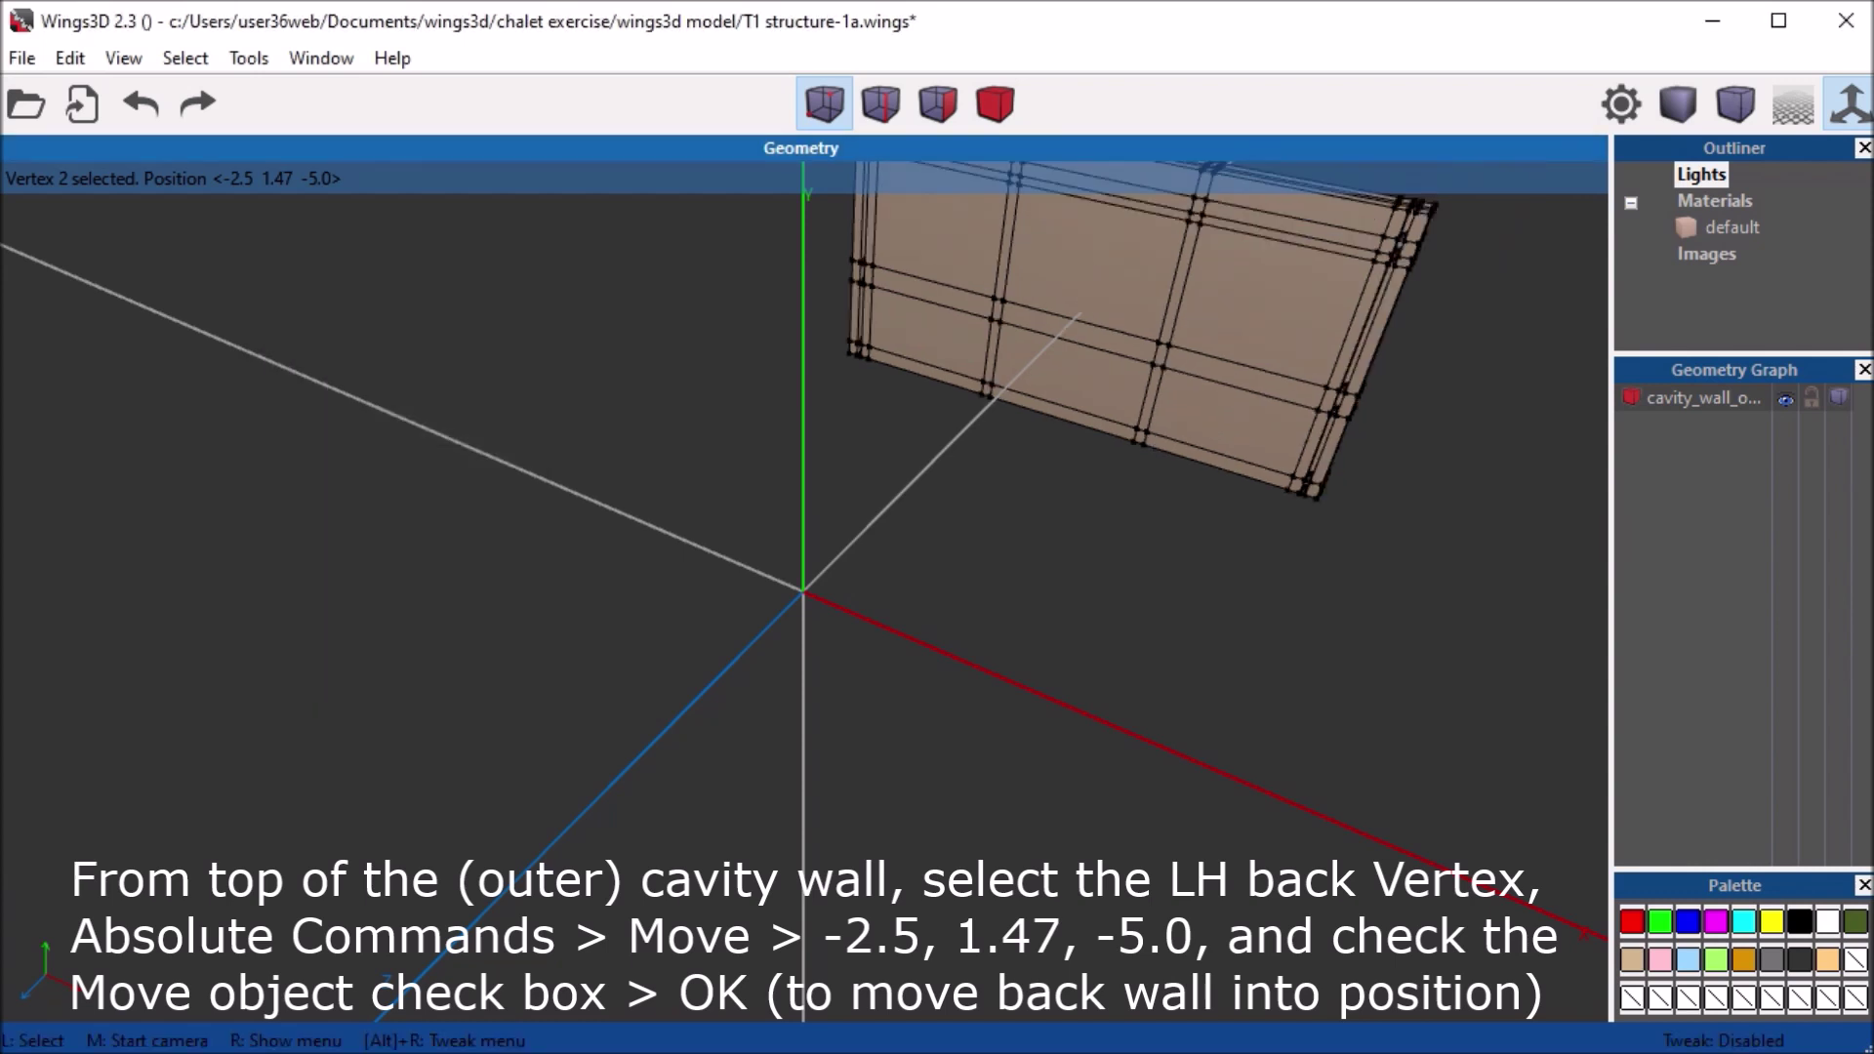